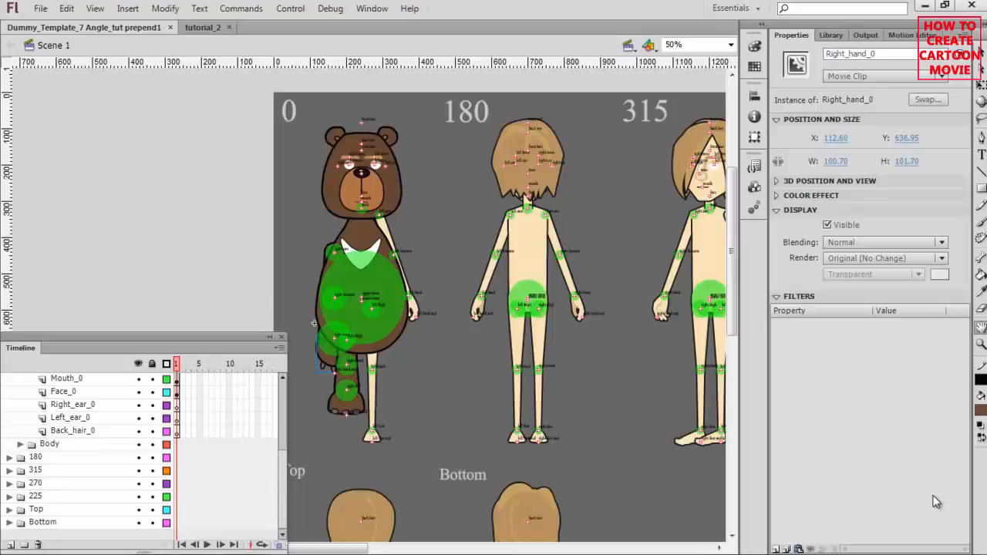
Switch to the tutorial_2 document and examine the finished bear in its 0, 180, 315 and 270 views
left_click(205, 27)
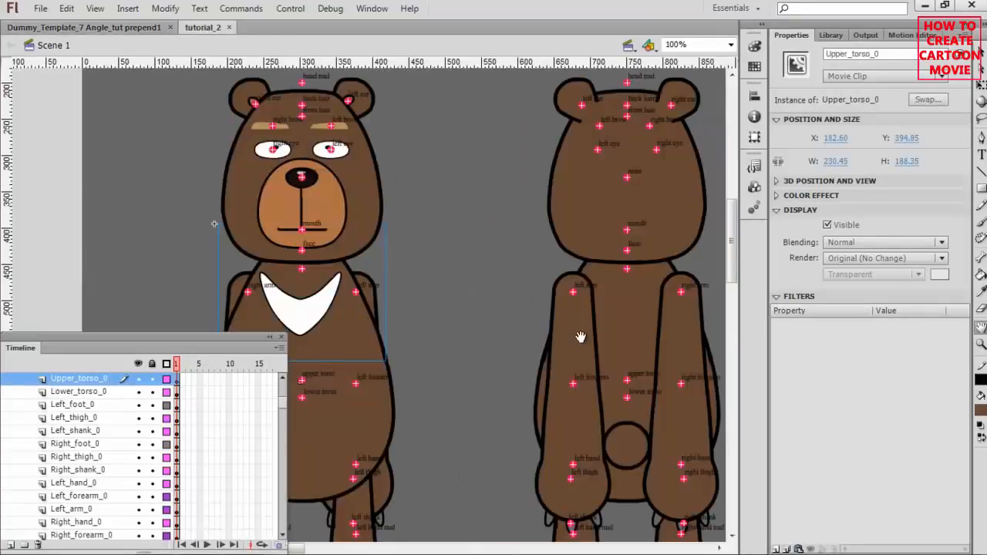
key("ctrl+minus")
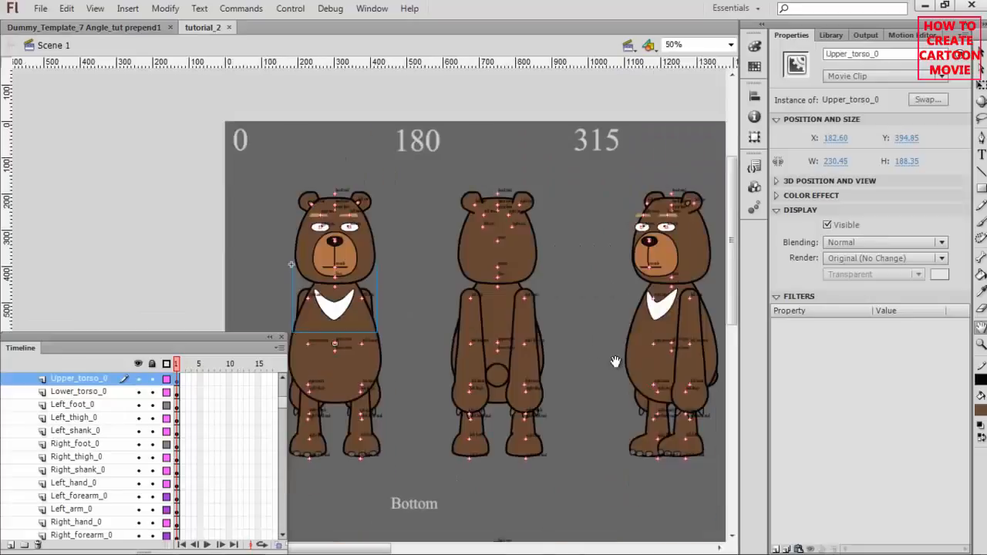
left_click_drag(675, 402, 457, 306)
left_click_drag(680, 317, 658, 313)
left_click_drag(435, 375, 526, 425)
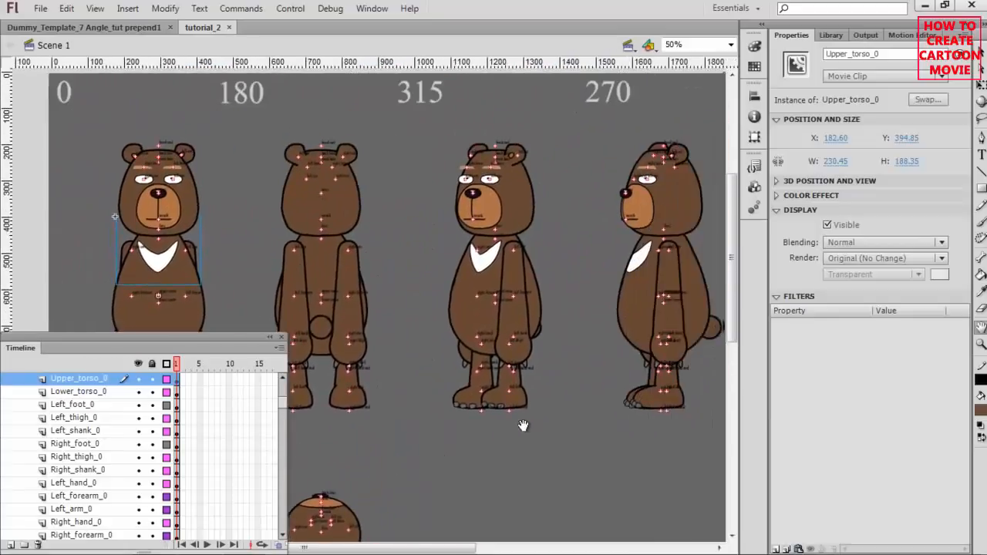
left_click_drag(645, 351, 606, 352)
Return to the Dummy_Template_7 document, collapse the Face folder and hide the Upper_torso_0 and Lower_torso_0 layers in the Body folder
left_click(80, 28)
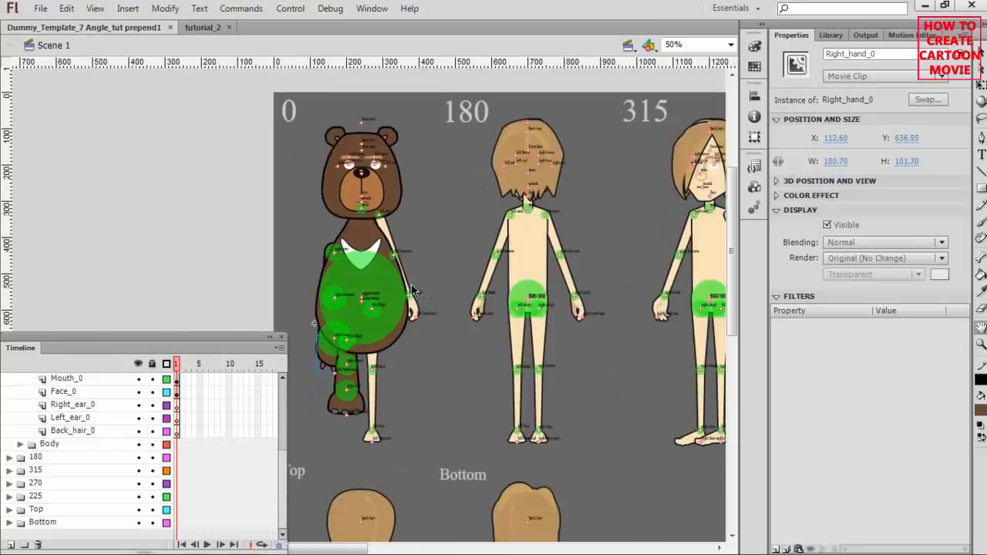
key("ctrl+equal")
left_click_drag(557, 199, 595, 342)
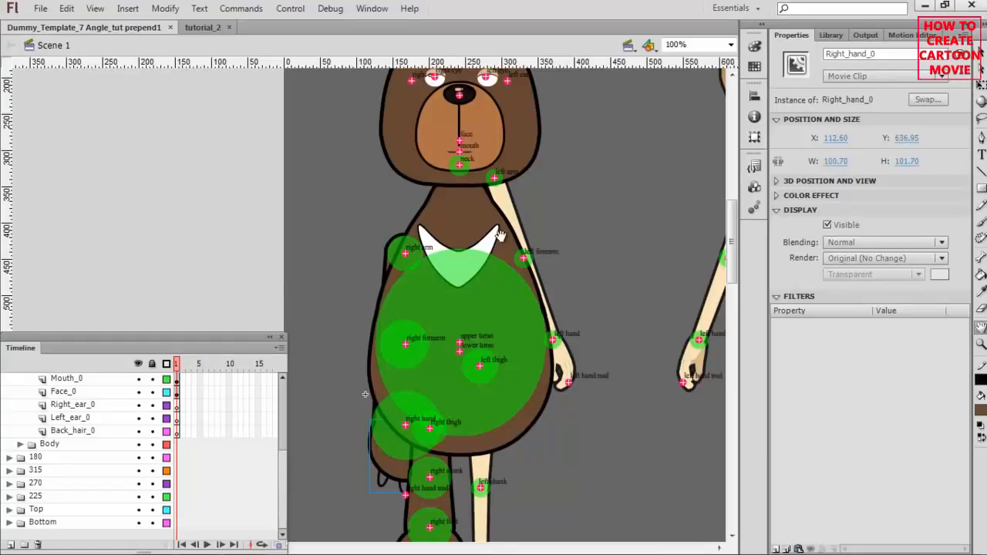
key("v")
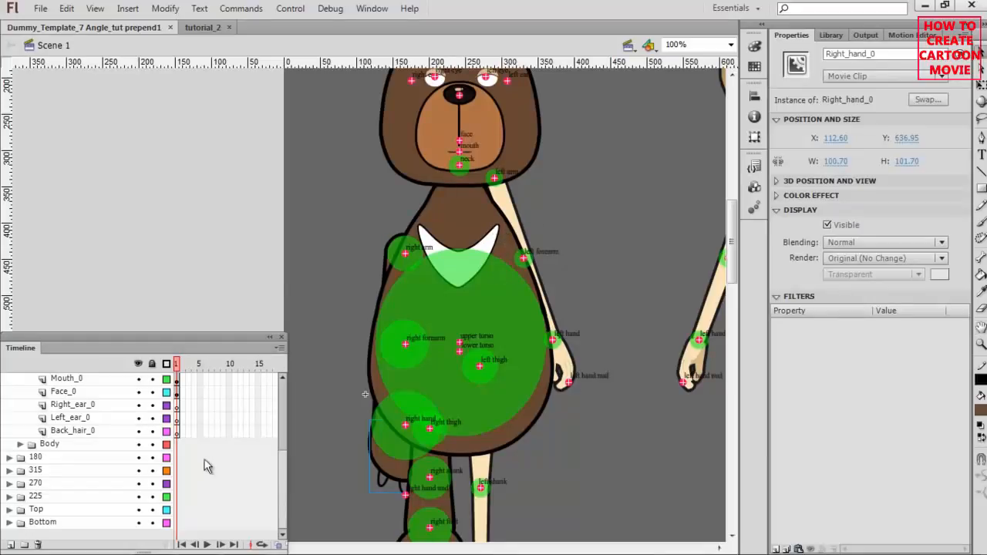
scroll(96, 435, "up", 4)
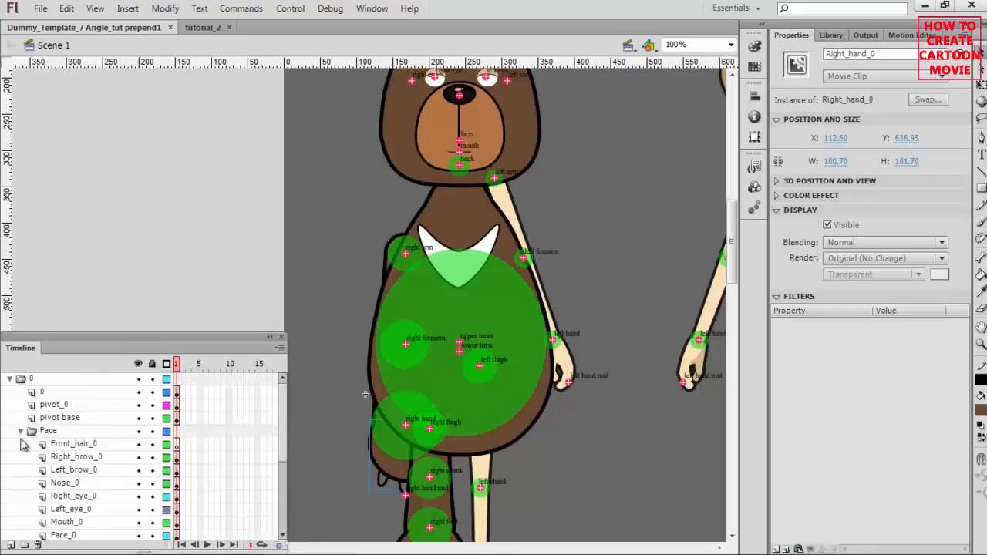
left_click(20, 430)
left_click(21, 445)
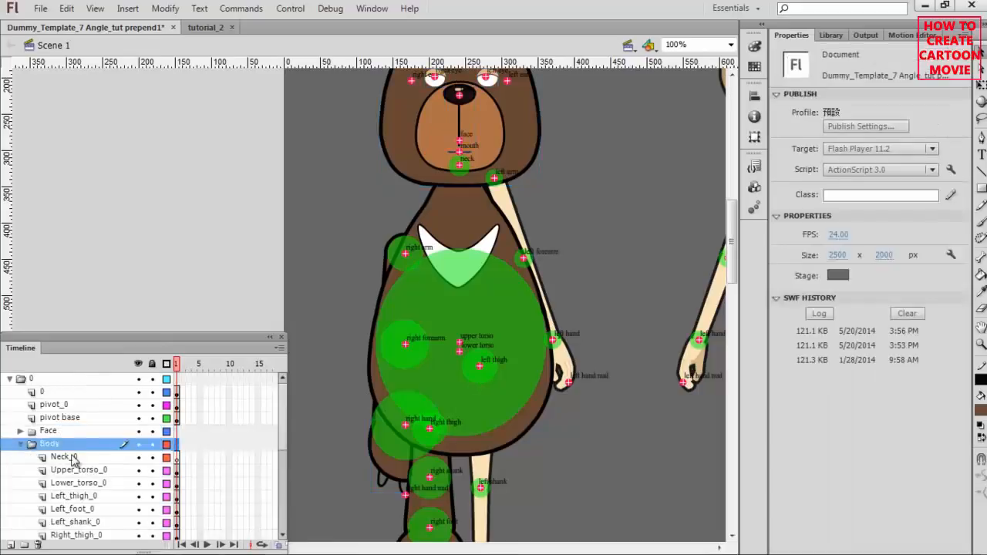
left_click(138, 469)
left_click(138, 483)
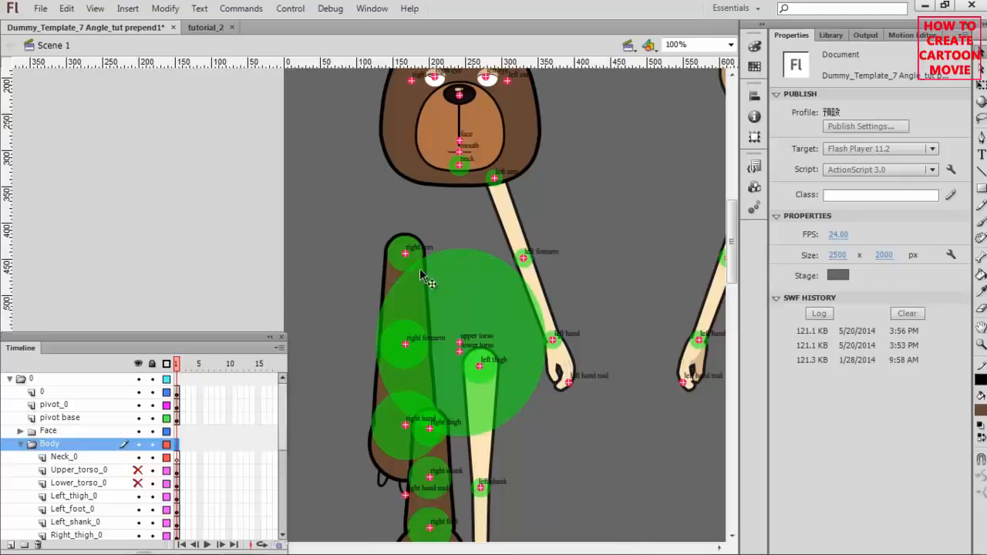
Copy the bear's right arm and paste it in place on the Left_arm_0 layer
left_click(393, 287)
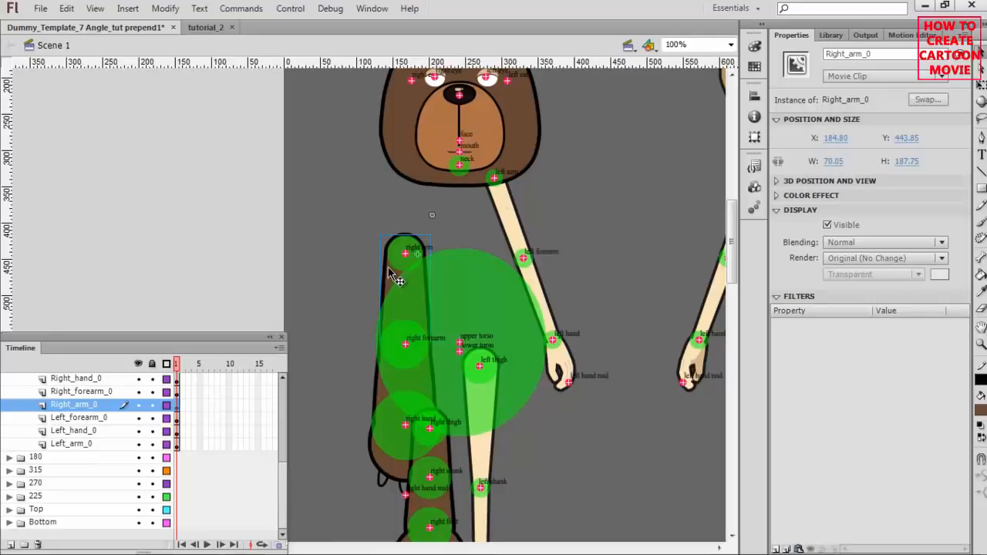
left_click(519, 221)
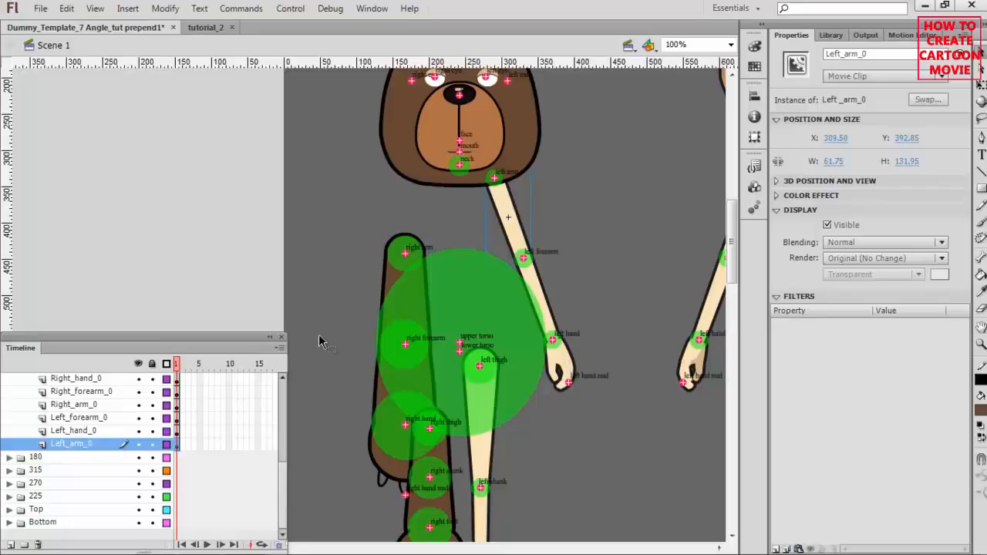
key("Tab")
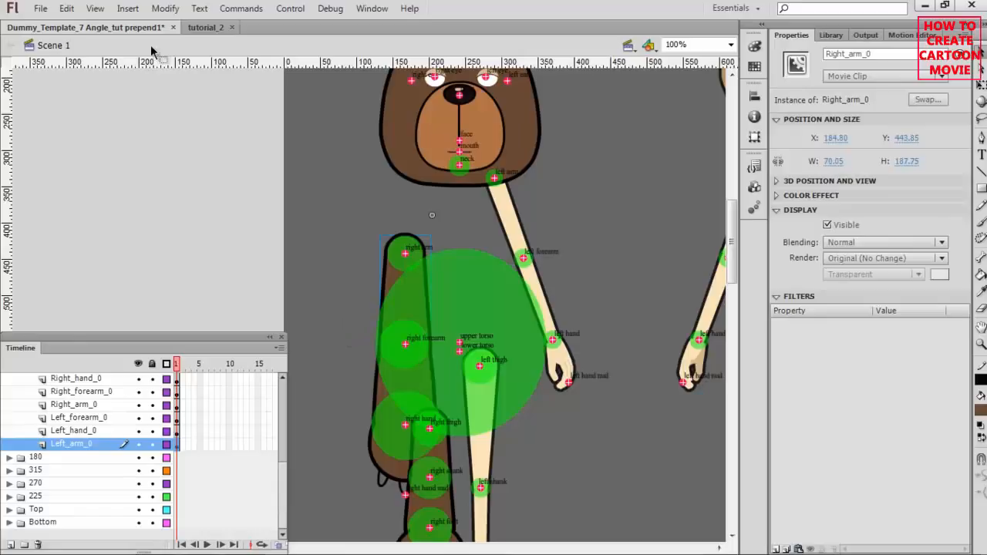
left_click(67, 9)
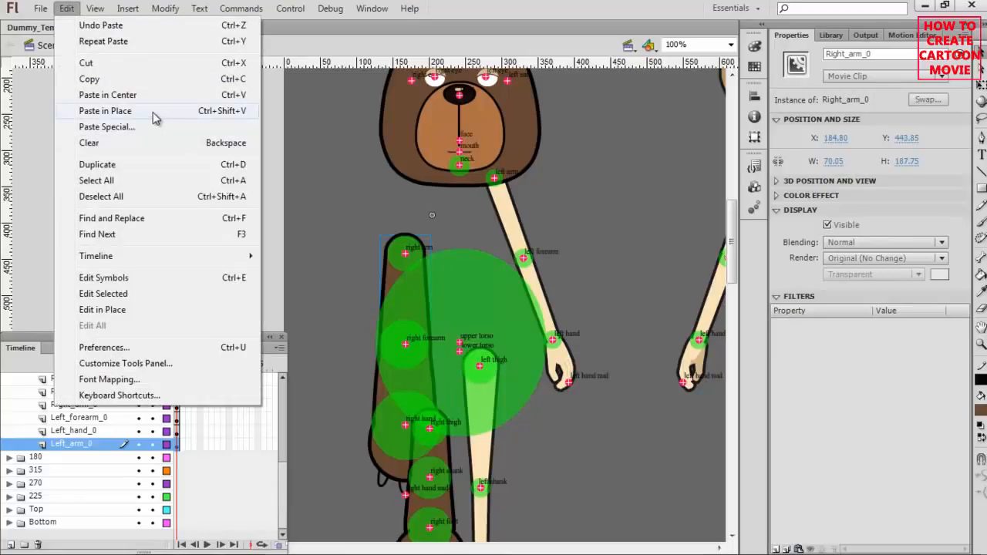
left_click(479, 11)
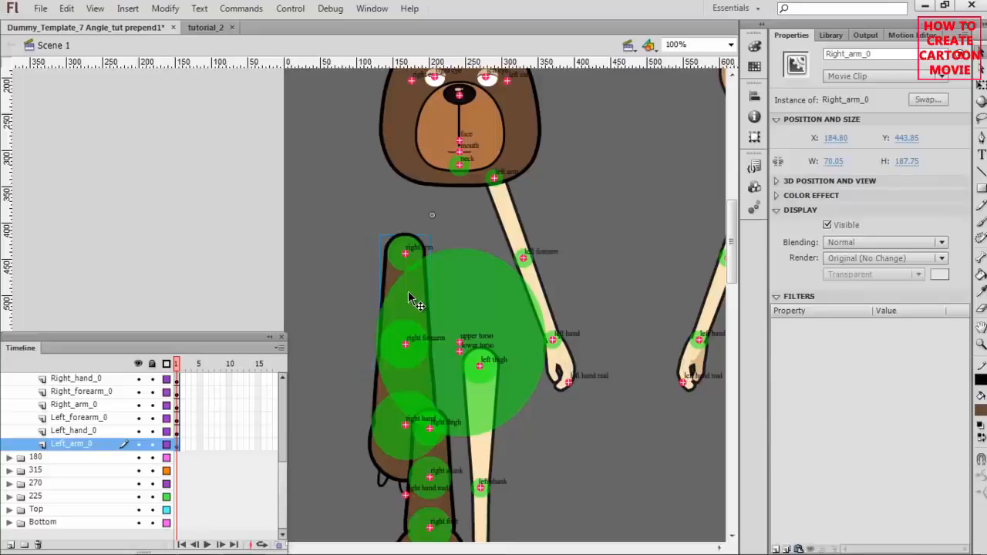
Copy the right forearm and right hand and paste them in place on the Left_forearm_0 and Left_hand_0 layers
left_click(382, 395)
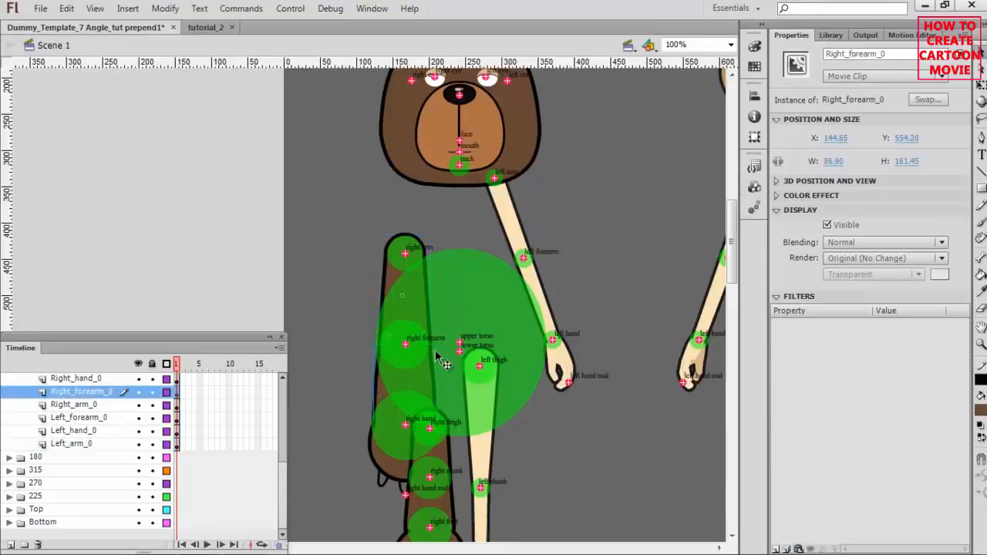
left_click(540, 285)
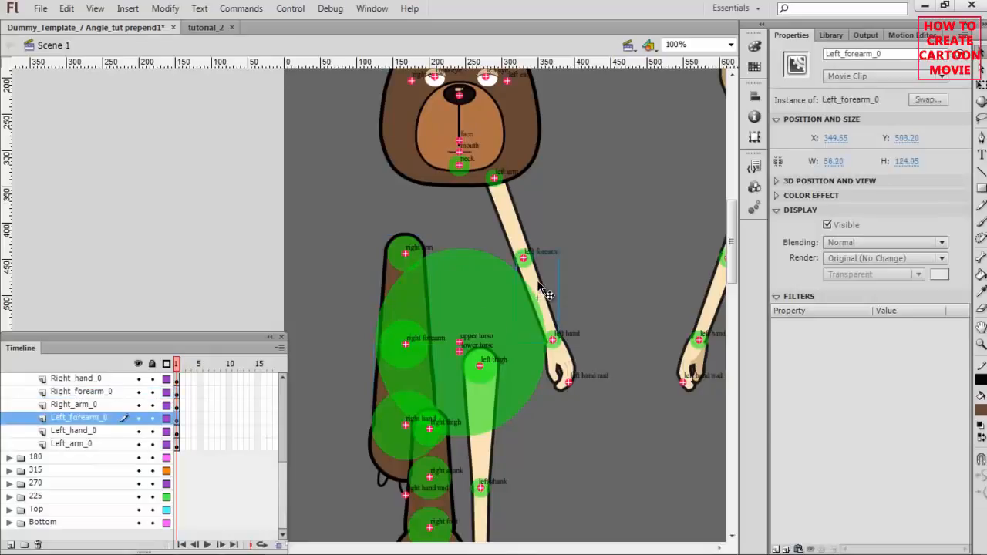
left_click(391, 471)
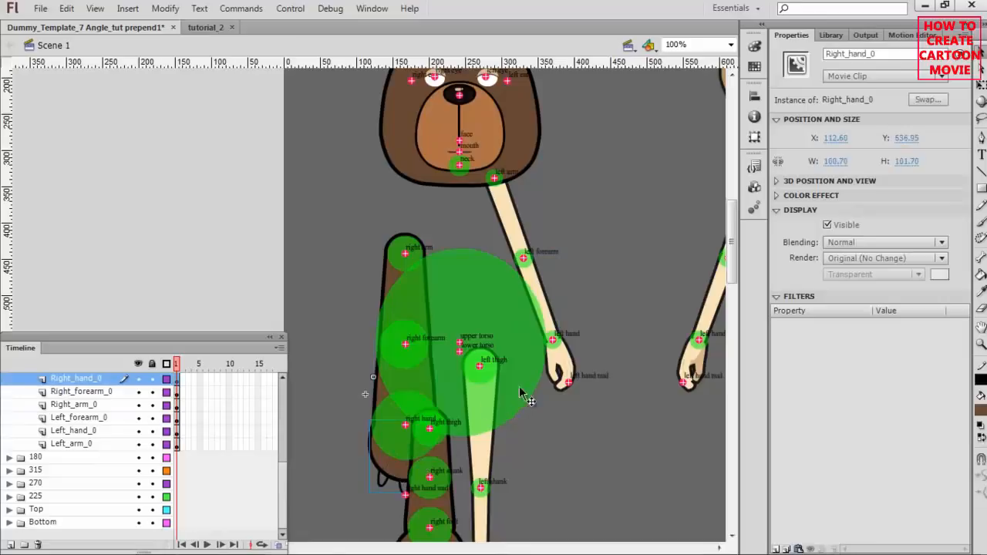
left_click(564, 358)
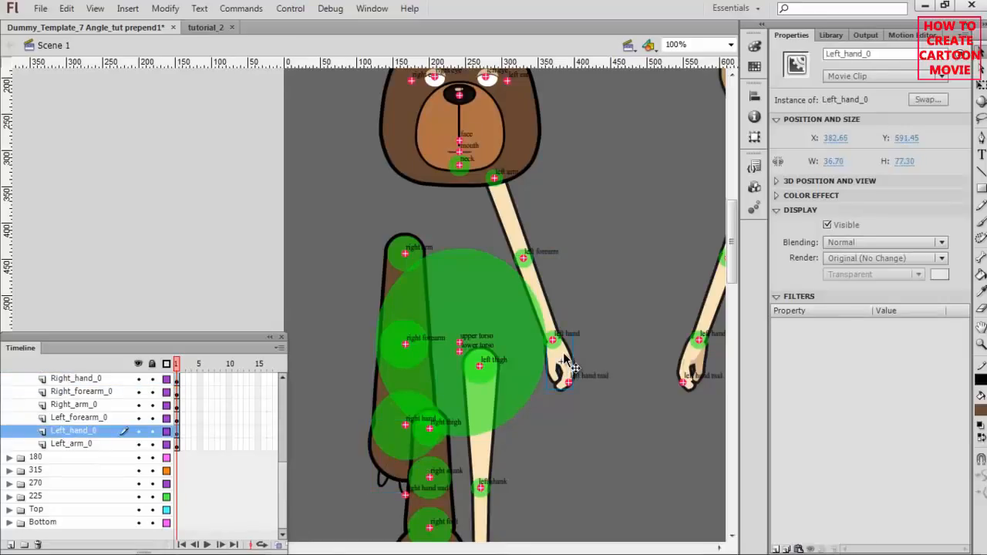
Copy the right thigh, shank and foot and paste each in place on Left_thigh_0, Left_shank_0 and Left_foot_0 respectively
scroll(511, 395, "down", 4)
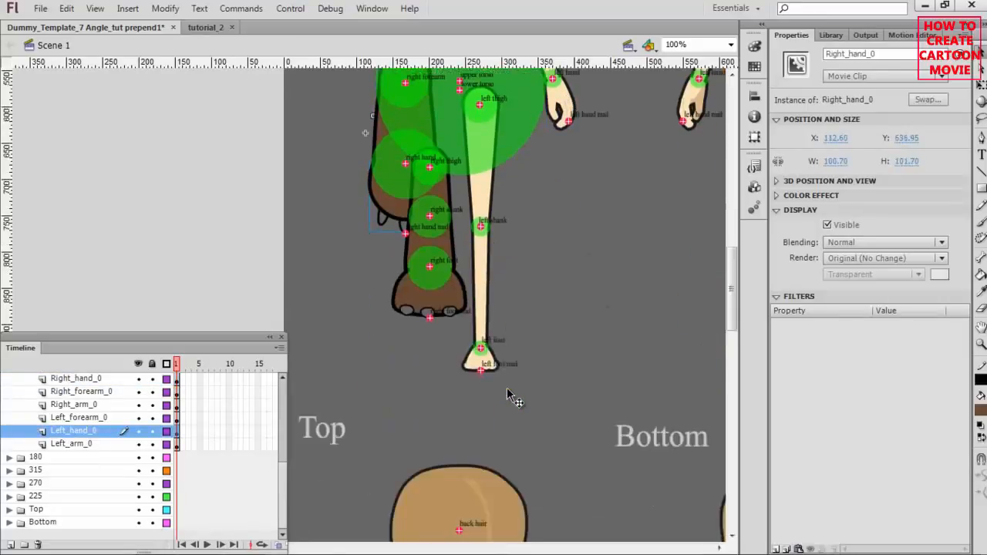
scroll(505, 391, "up", 2)
left_click(447, 314)
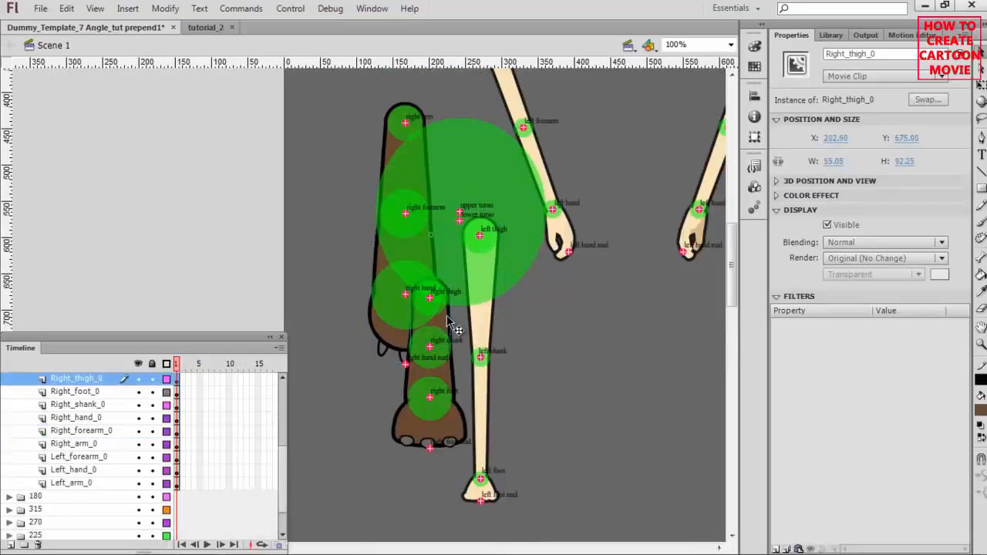
left_click(500, 316)
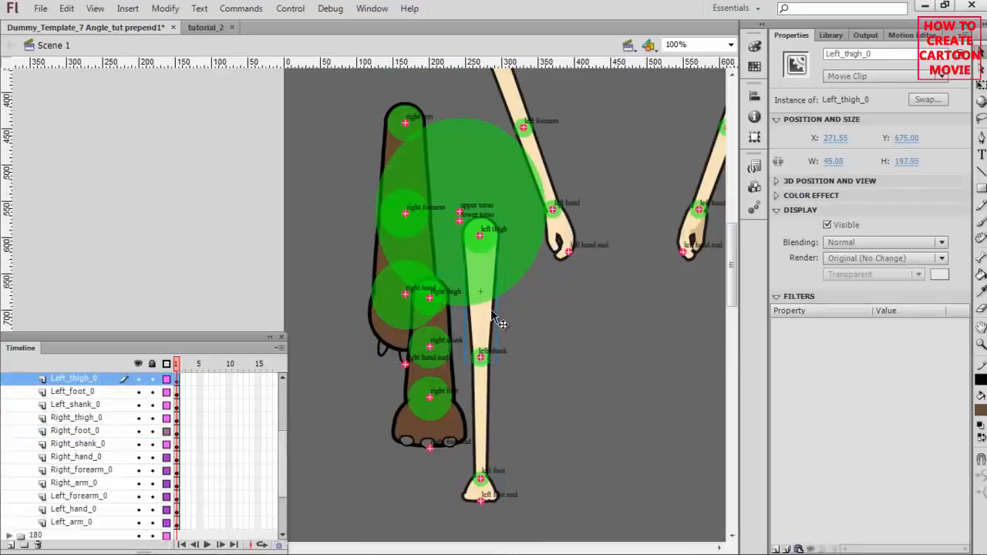
left_click(498, 322)
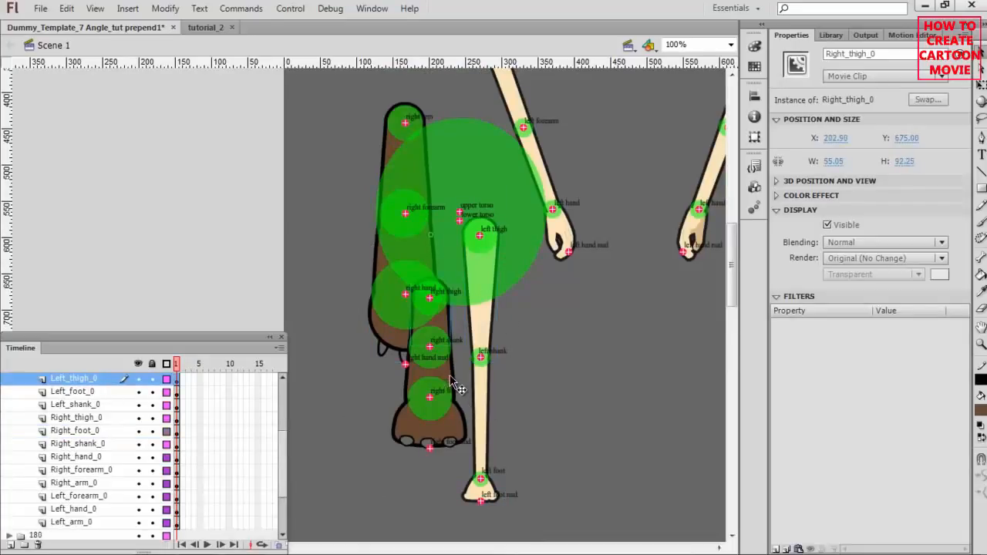
left_click(454, 384)
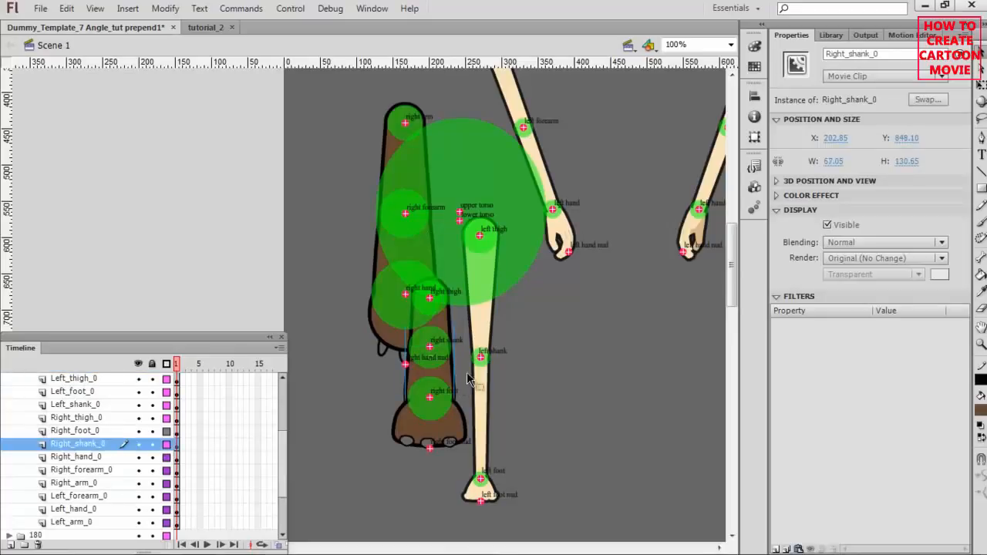
left_click(482, 402)
left_click(458, 428)
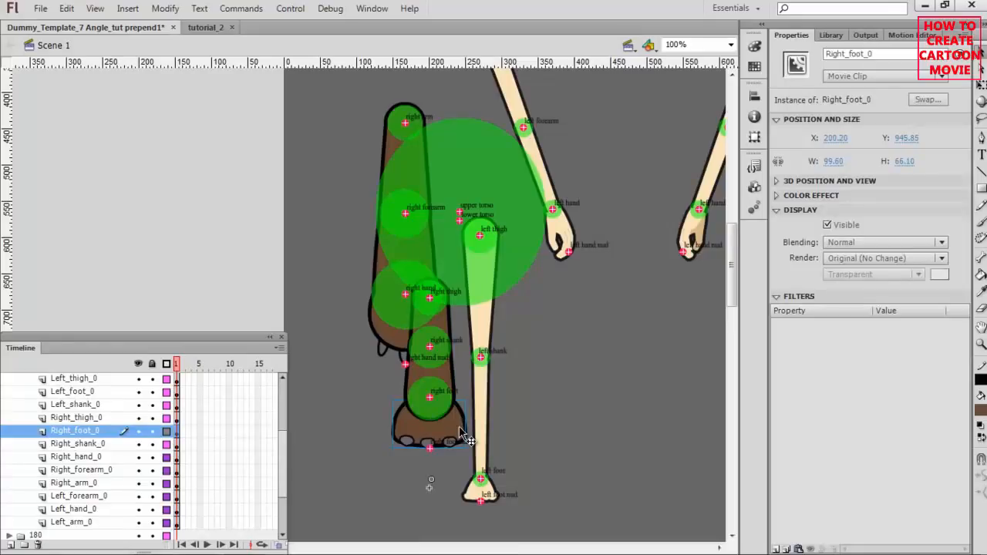
left_click(472, 494)
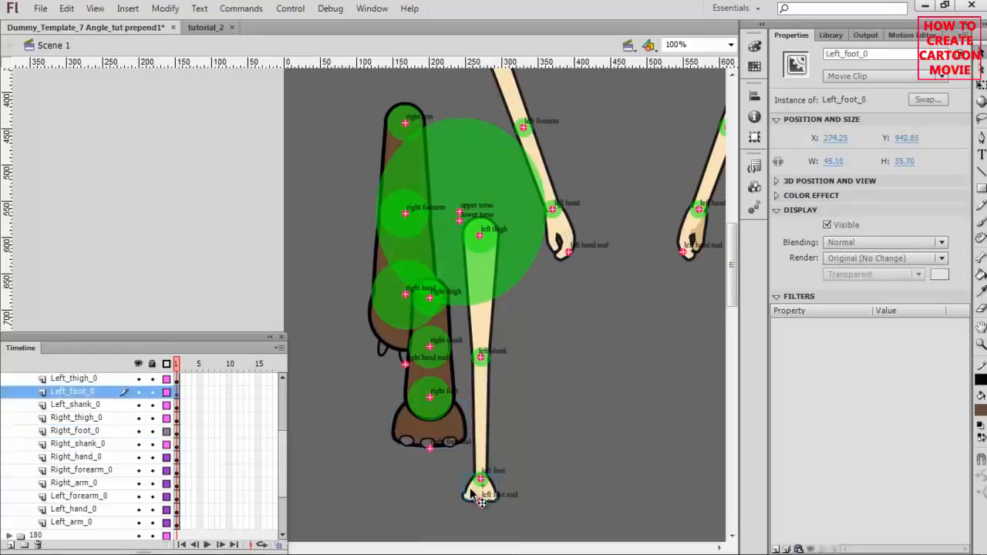
key("ctrl+shift+v")
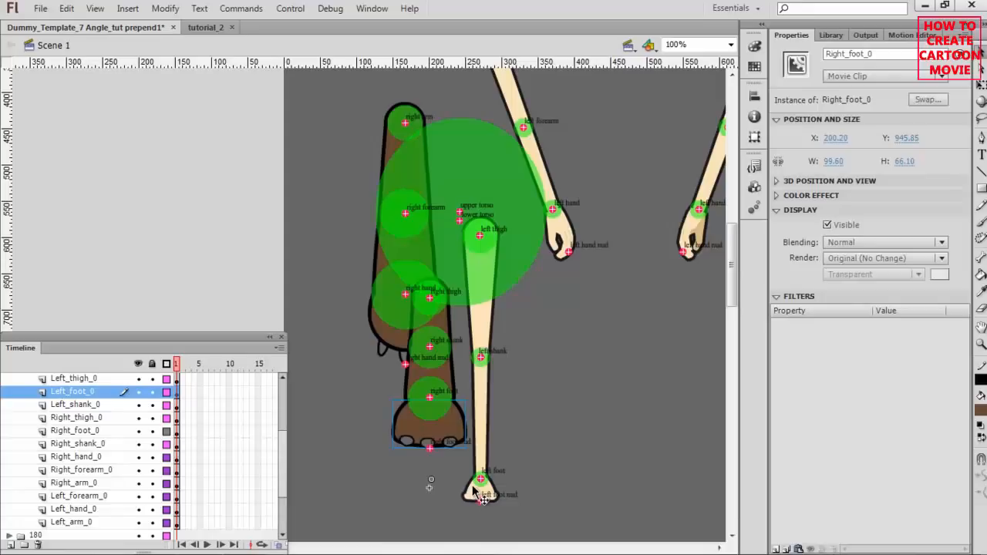
Delete the dummy's original skin-coloured left arm, forearm and hand from the 0 view
scroll(571, 343, "up", 3)
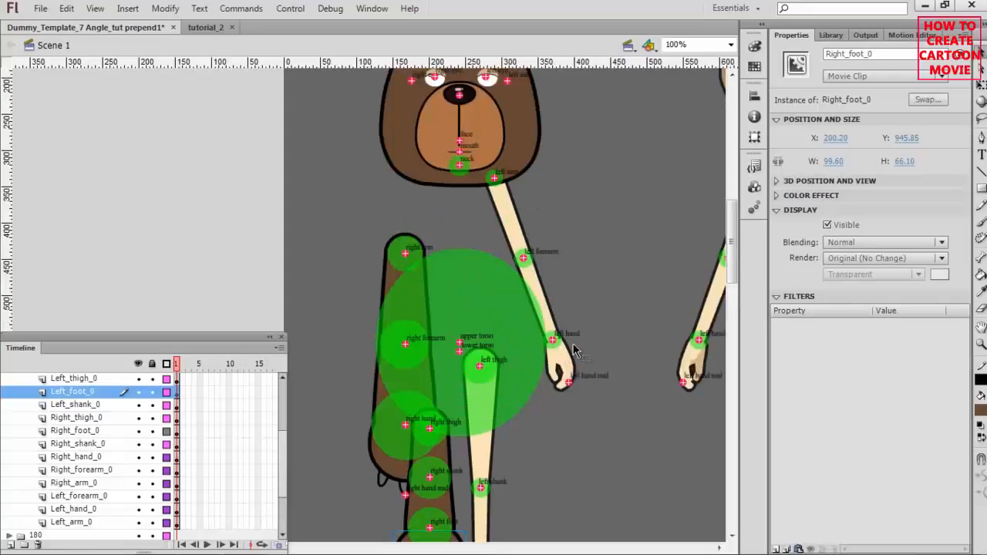
left_click(509, 214)
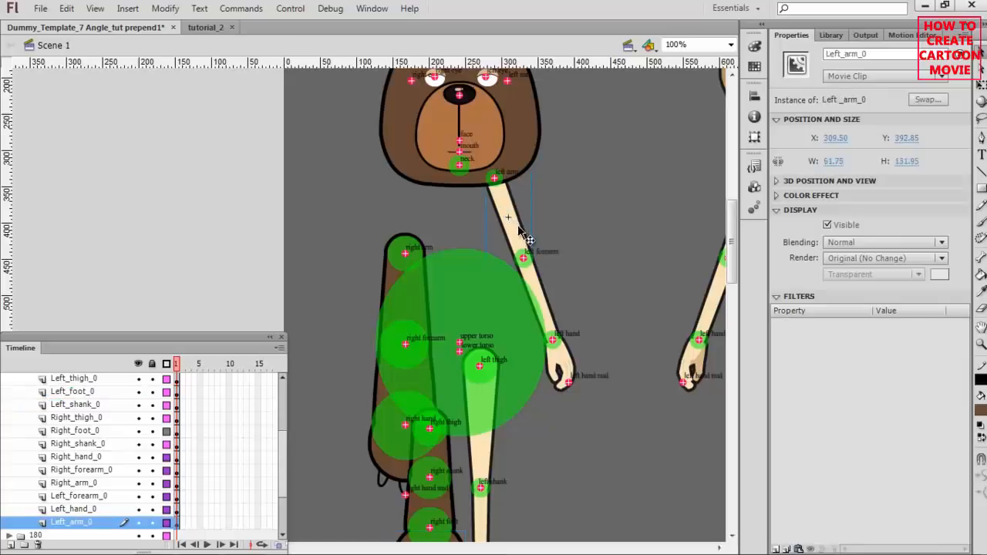
key("Delete")
left_click(545, 303)
key("Delete")
left_click(561, 347)
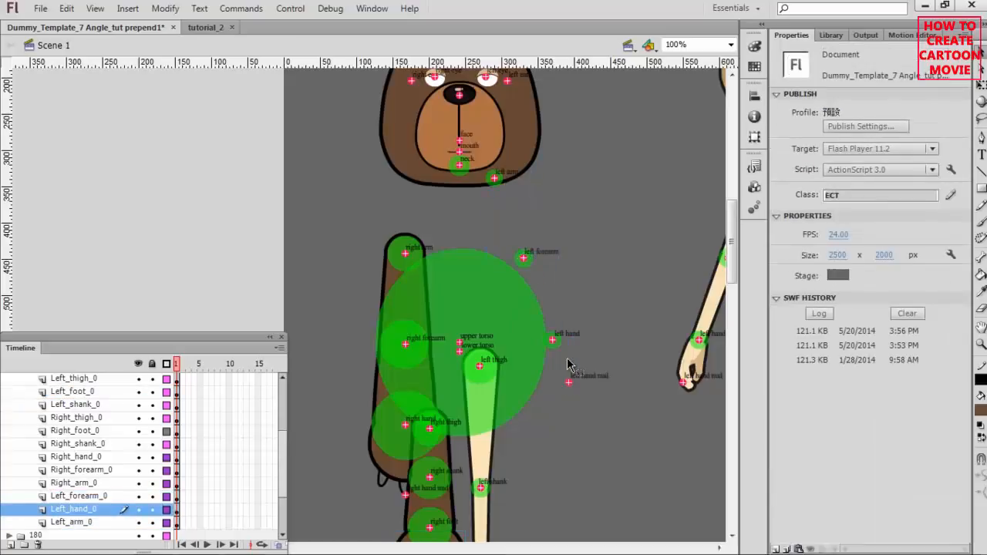
key("Delete")
Delete the dummy's original skin-coloured left thigh, shank and foot from the 0 view
scroll(560, 347, "down", 3)
left_click(494, 318)
key("Delete")
left_click(484, 411)
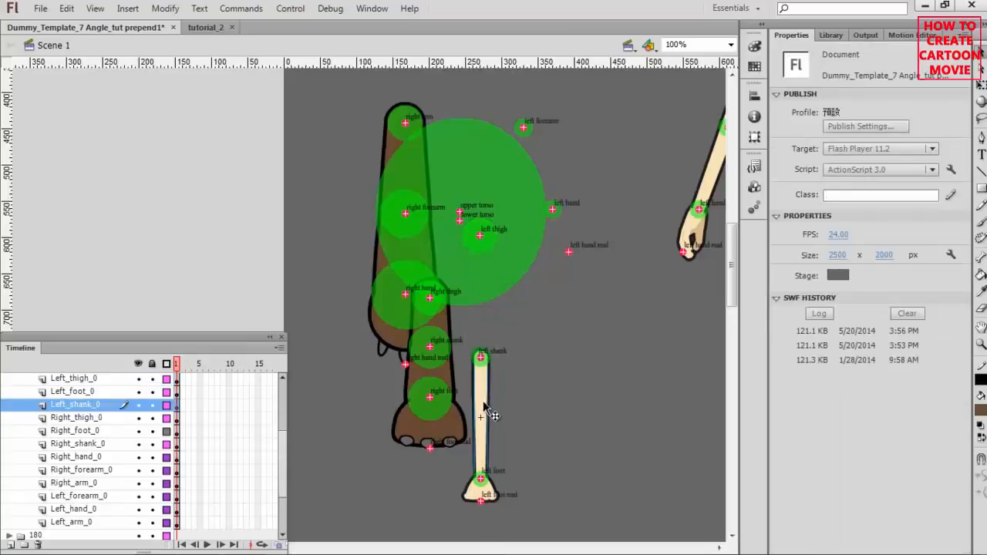
key("Delete")
left_click(475, 494)
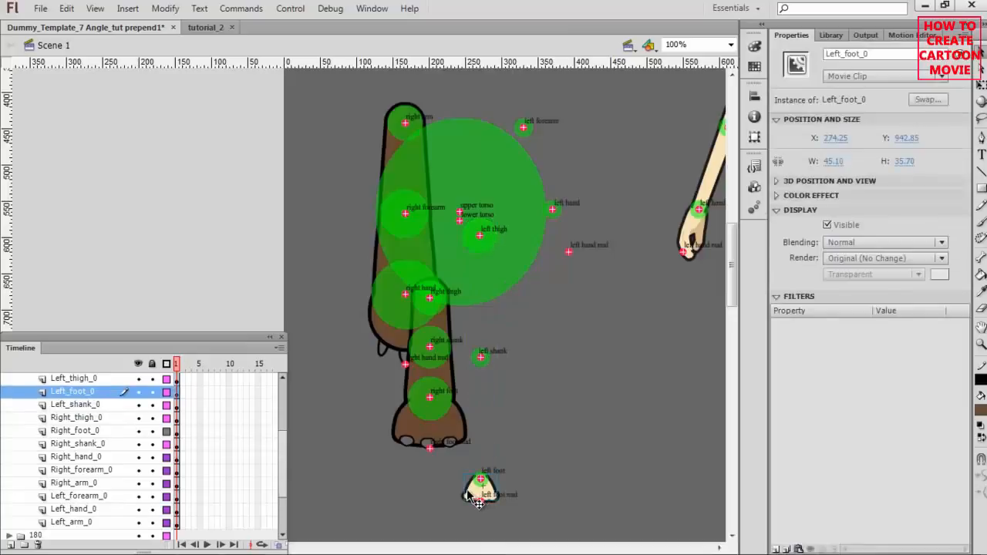
key("Delete")
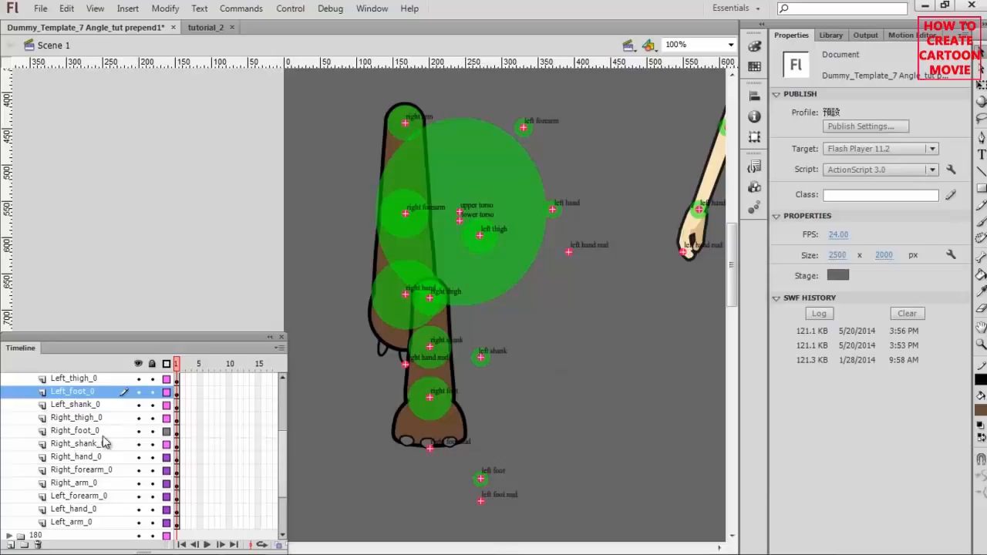
Select the artwork on all six left arm and leg layers and move it about 150 px to the right
scroll(81, 446, "up", 2)
scroll(89, 422, "up", 1)
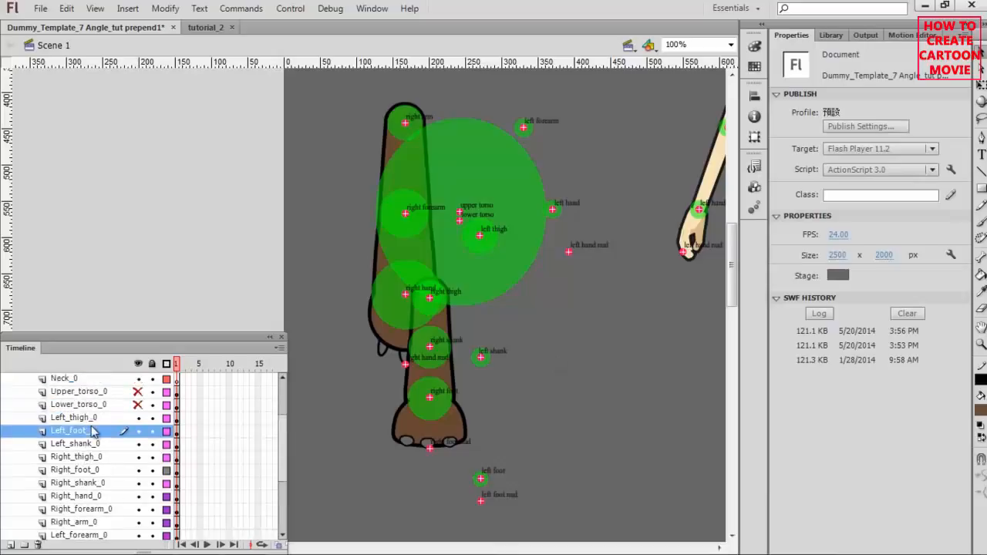
left_click(87, 419)
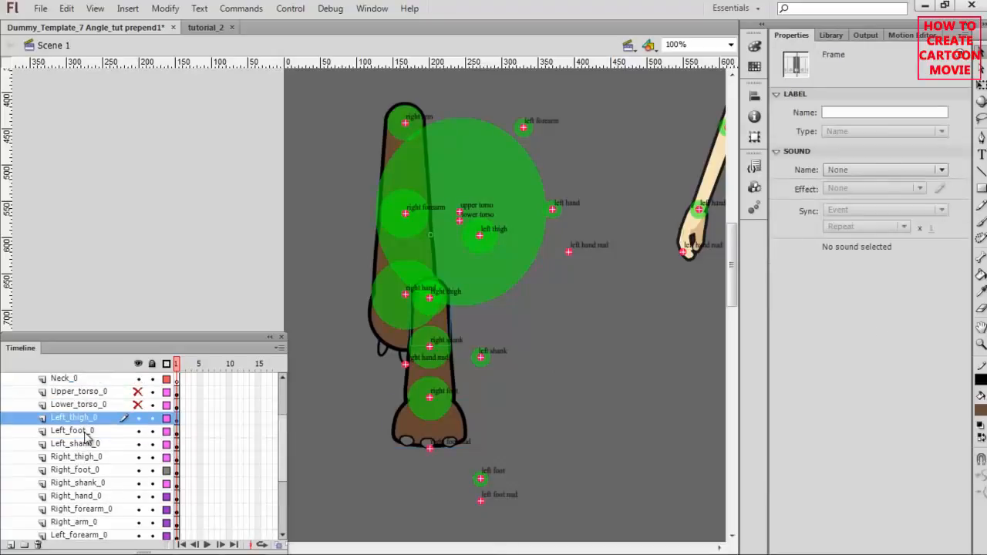
left_click(89, 444, "shift")
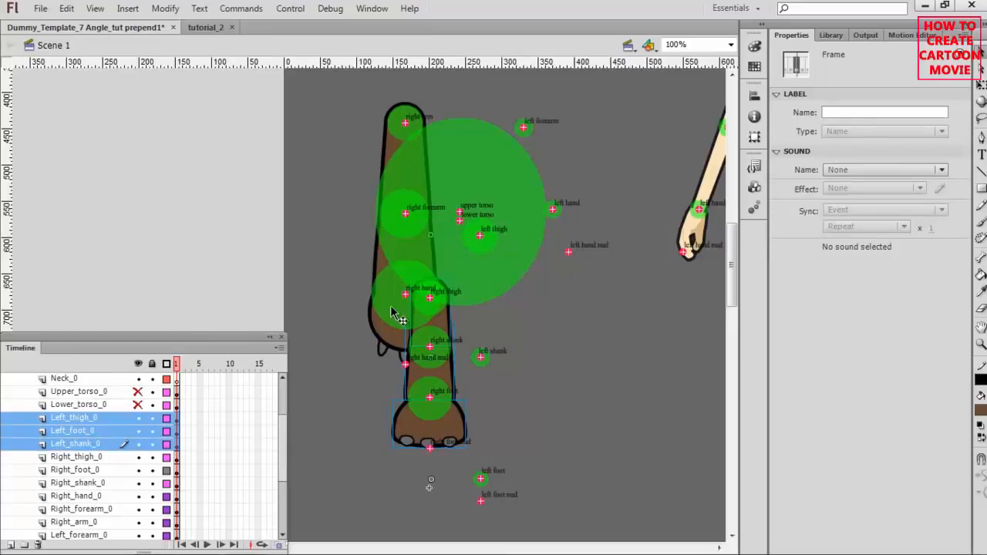
scroll(86, 469, "down", 5)
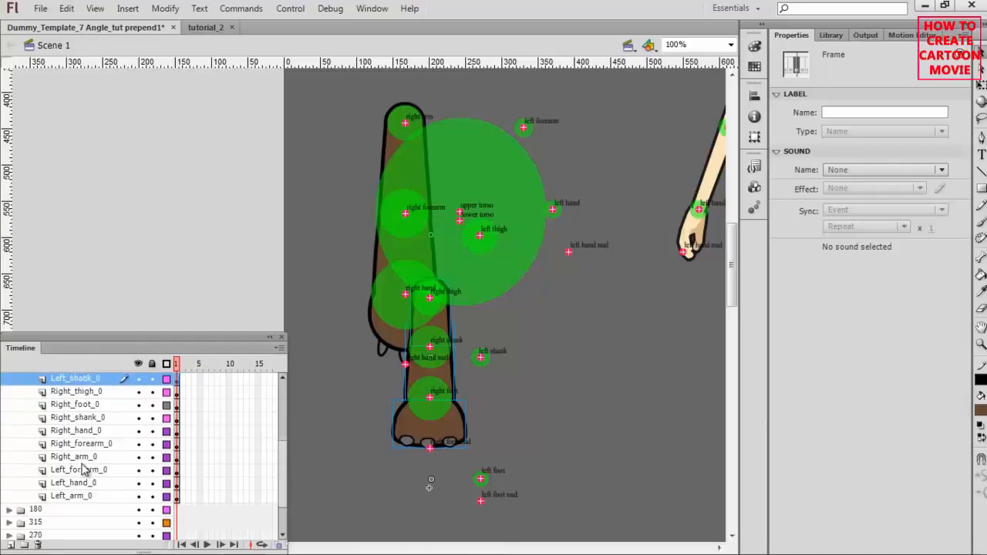
left_click(83, 472, "ctrl")
left_click(84, 484, "ctrl")
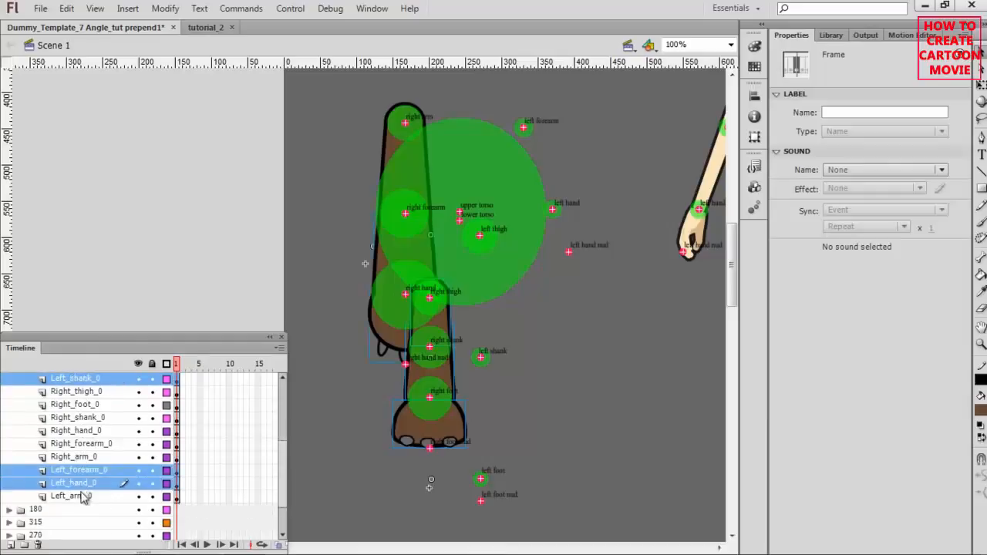
left_click(84, 495, "ctrl")
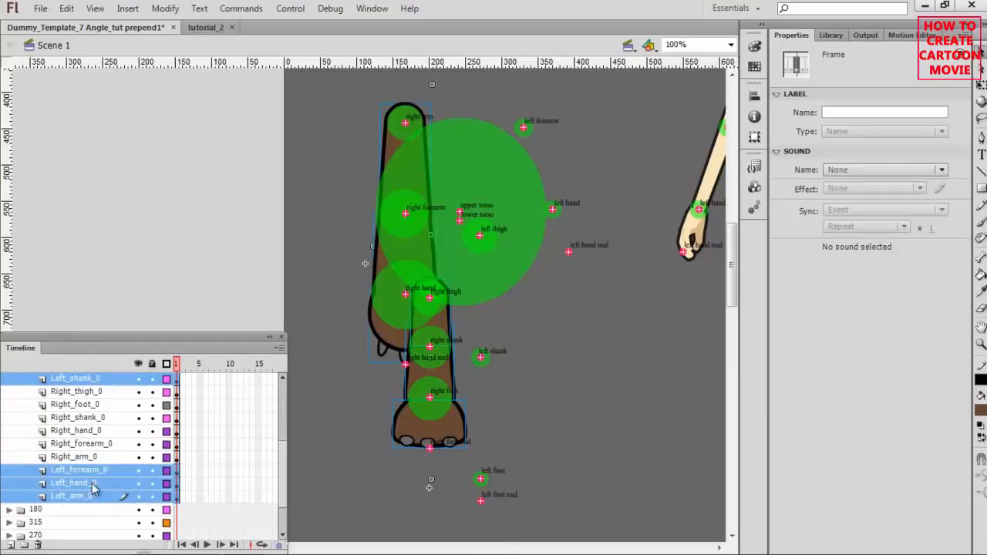
key("shift+Right")
key("shift+Right")
key("shift+Right")
key("shift+Right")
key("shift+Right")
key("shift+Right")
key("shift+Right")
key("shift+Right")
key("shift+Right")
key("shift+Right")
key("shift+Right")
key("shift+Right")
key("shift+Right")
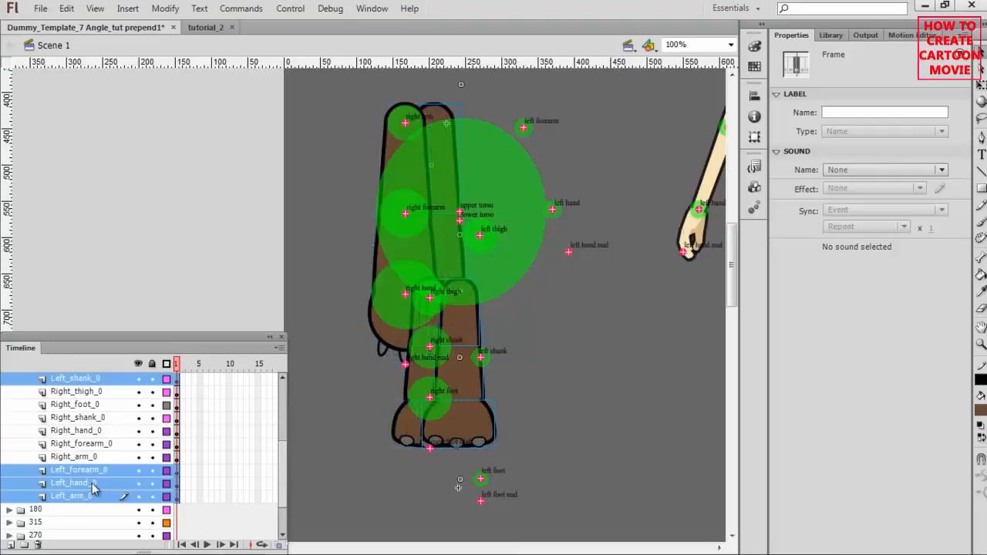
key("shift+Right")
key("shift+Right")
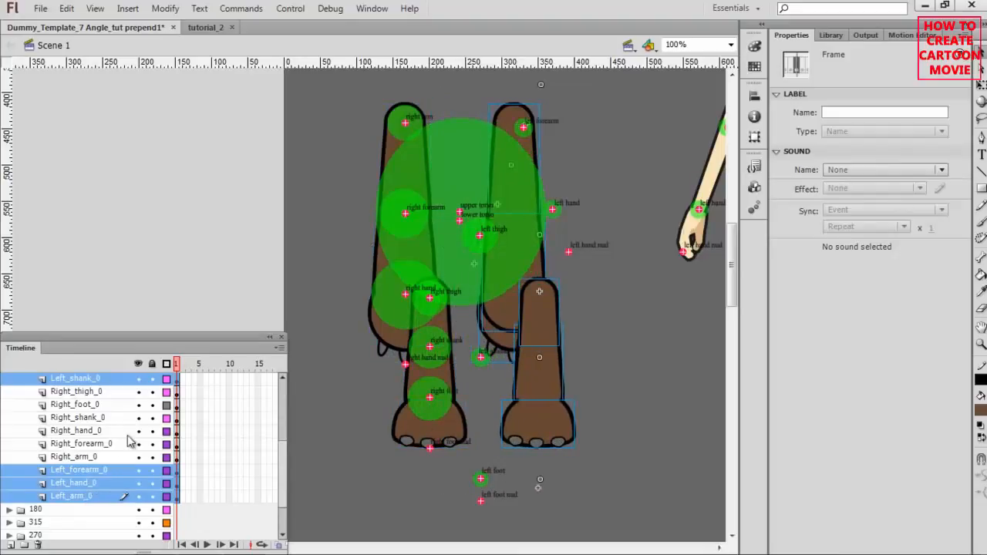
Flip the selected left arm and leg parts horizontally
left_click(170, 14)
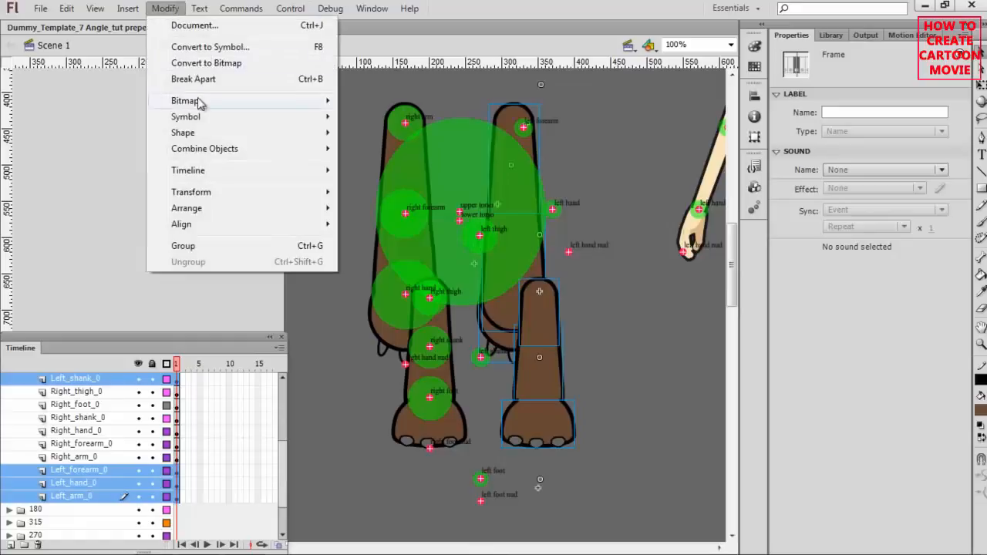
mouse_move(220, 193)
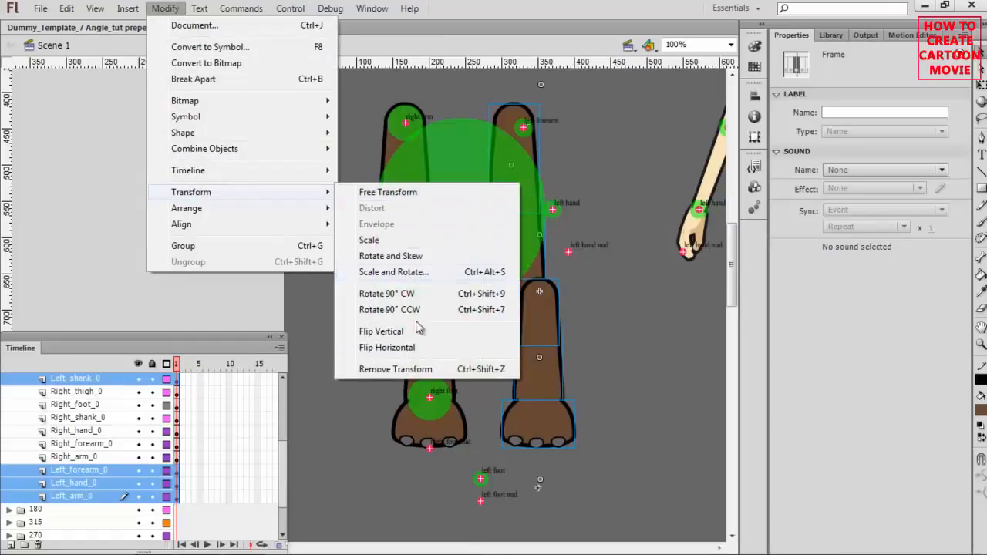
left_click(401, 348)
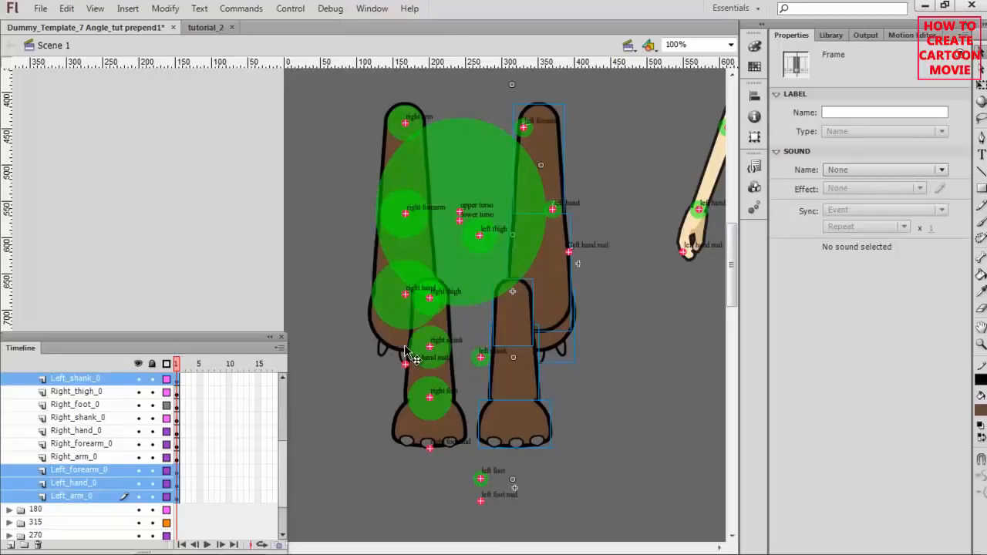
Nudge the mirrored left arm and leg leftward until the left foot sits right beside the right foot
key("Left")
key("Left")
key("Left")
key("Left")
key("Left")
key("Left")
key("Left")
key("Left")
key("Left")
key("Left")
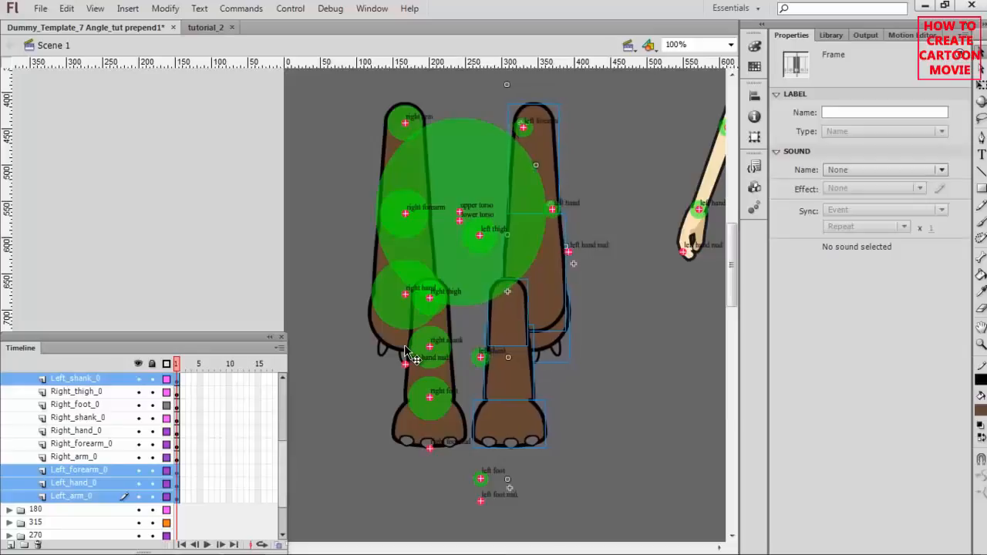
key("Left")
key("Left")
key("Left")
key("Left")
key("Left")
key("Left")
key("Left")
key("Left")
key("Left")
key("Left")
key("Left")
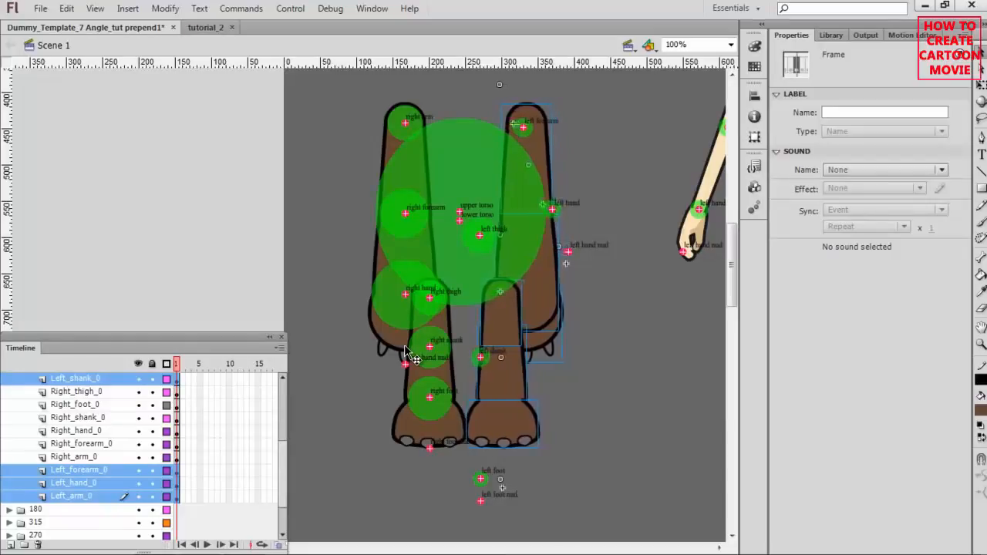
key("Right")
key("Right")
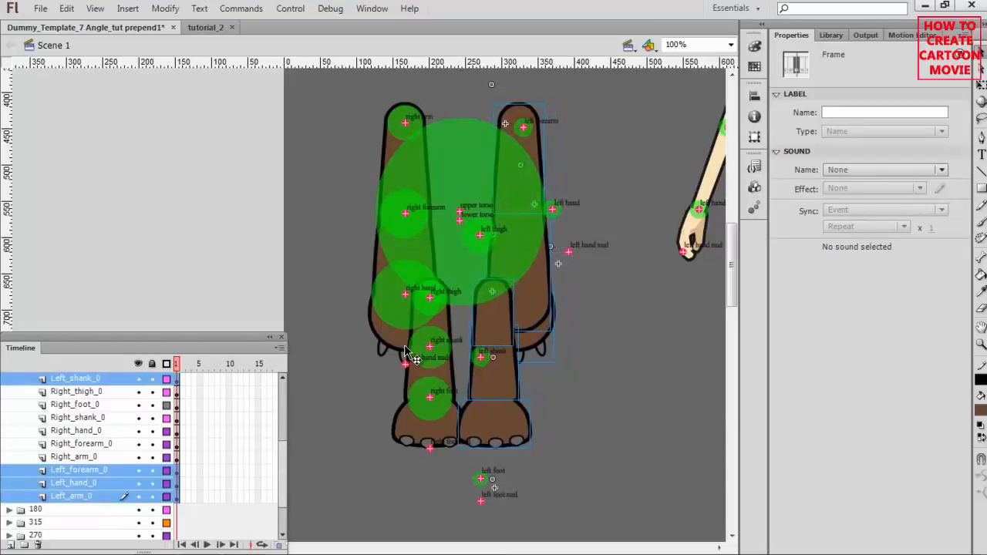
Reorder the layers so that Left_hand_0 sits directly above Left_forearm_0
left_click(532, 343)
left_click(562, 331)
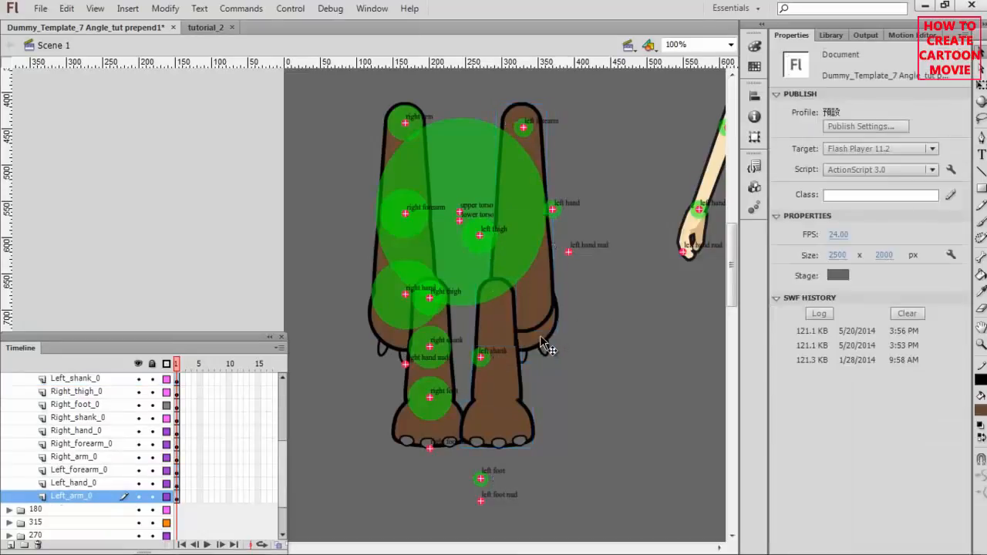
left_click(541, 341)
left_click_drag(85, 484, 87, 468)
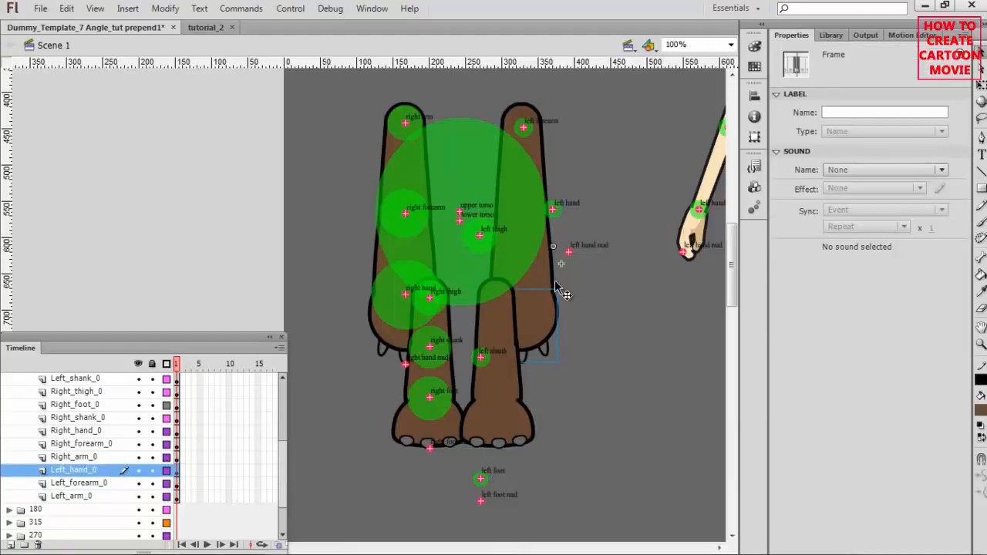
Make the Lower_torso_0 and Upper_torso_0 layers visible again
scroll(115, 435, "up", 2)
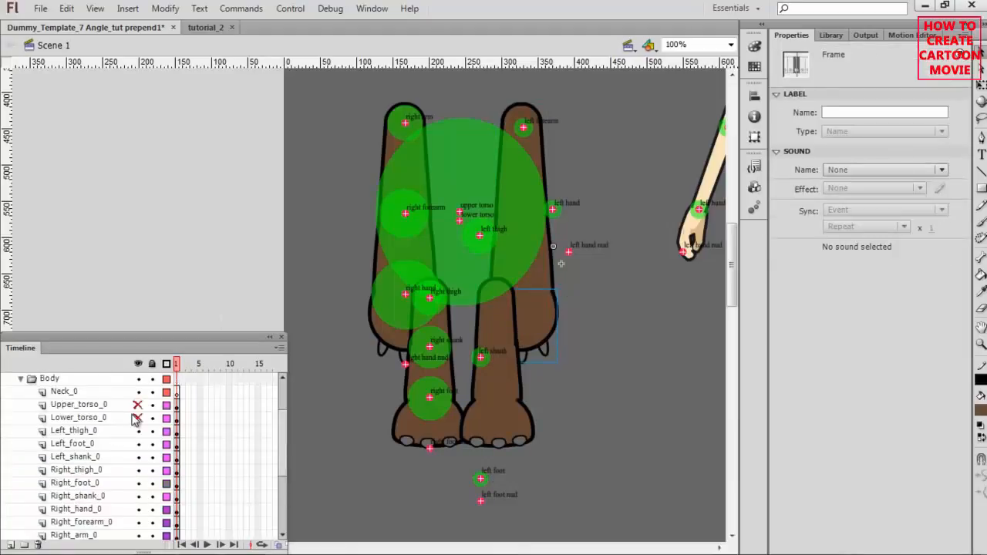
left_click(137, 417)
left_click(137, 405)
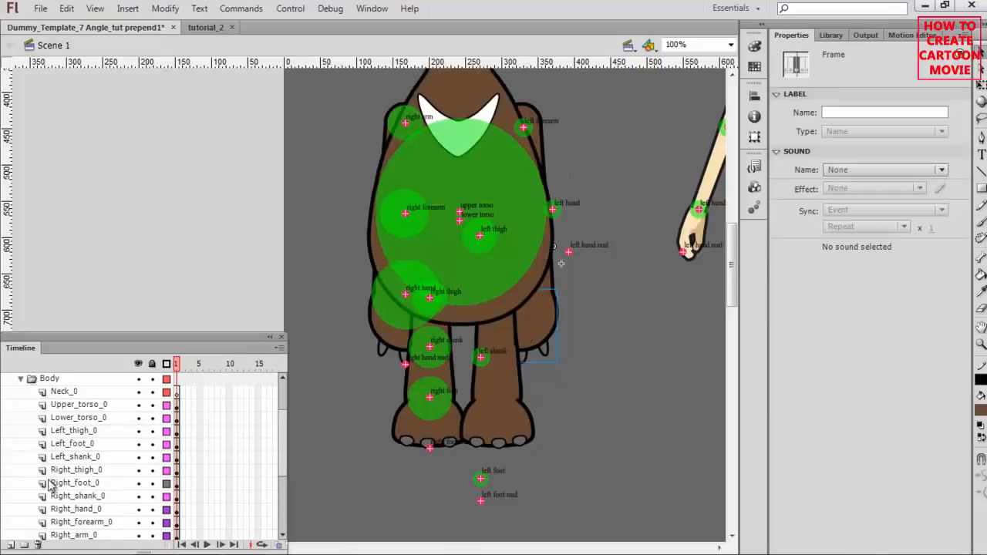
Select the left hand, forearm and arm together and shift them 5 px left to X 270.60
scroll(58, 478, "down", 2)
left_click(68, 495)
left_click(77, 511, "shift")
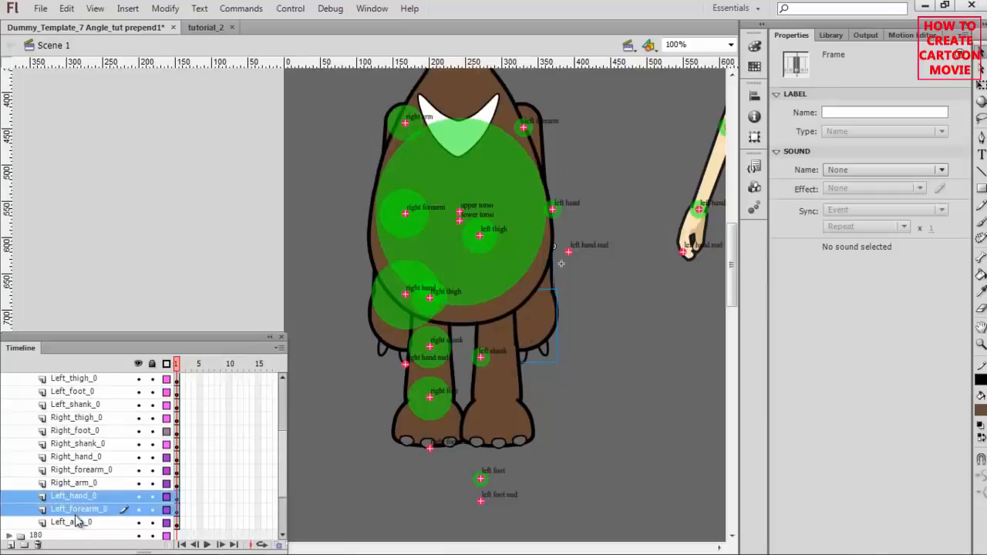
left_click(77, 523, "shift")
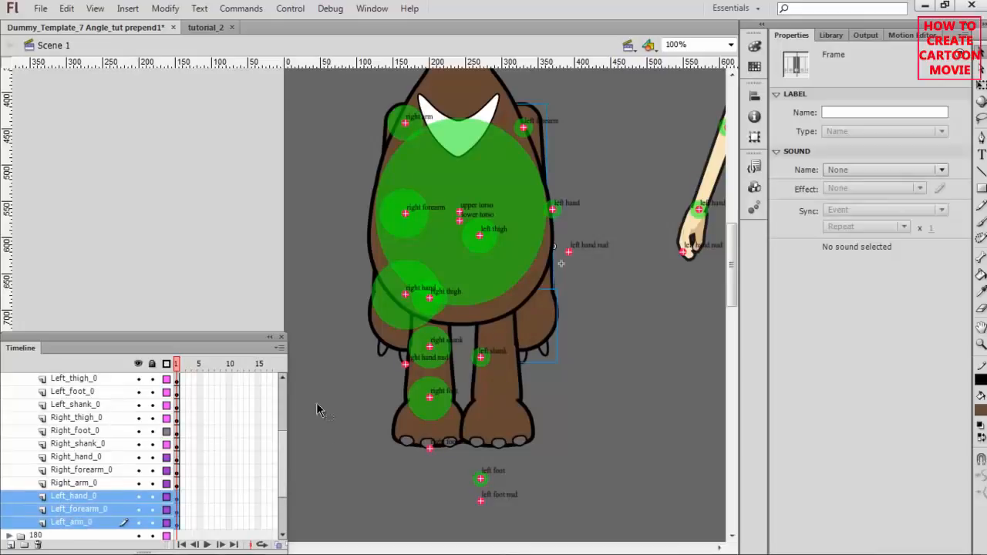
scroll(549, 366, "up", 3)
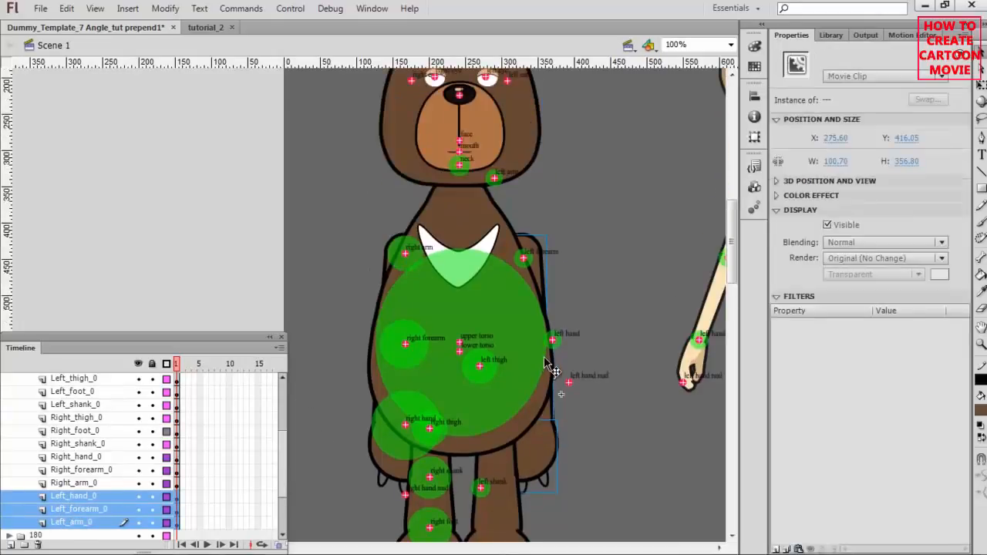
key("Left")
key("Left")
key("Left")
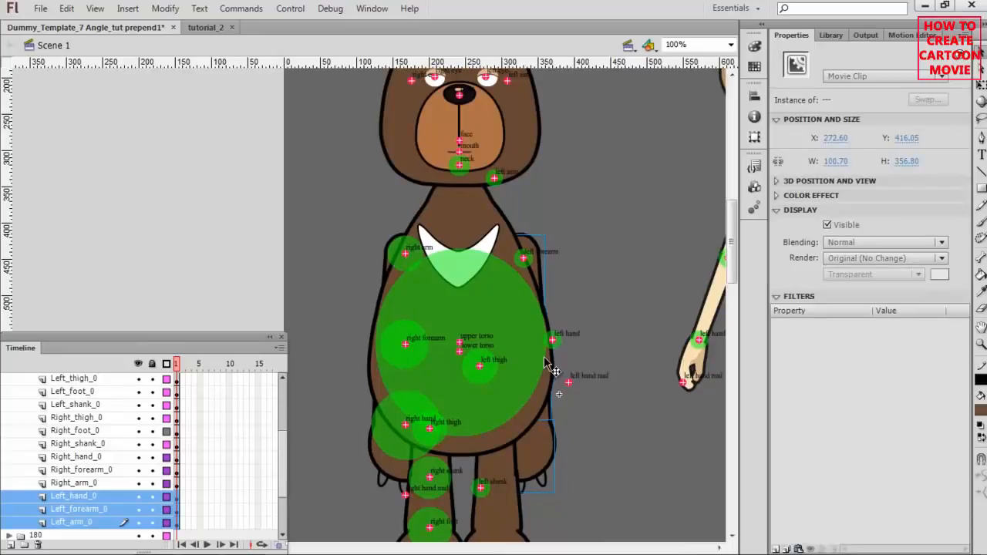
key("Left")
key("Left")
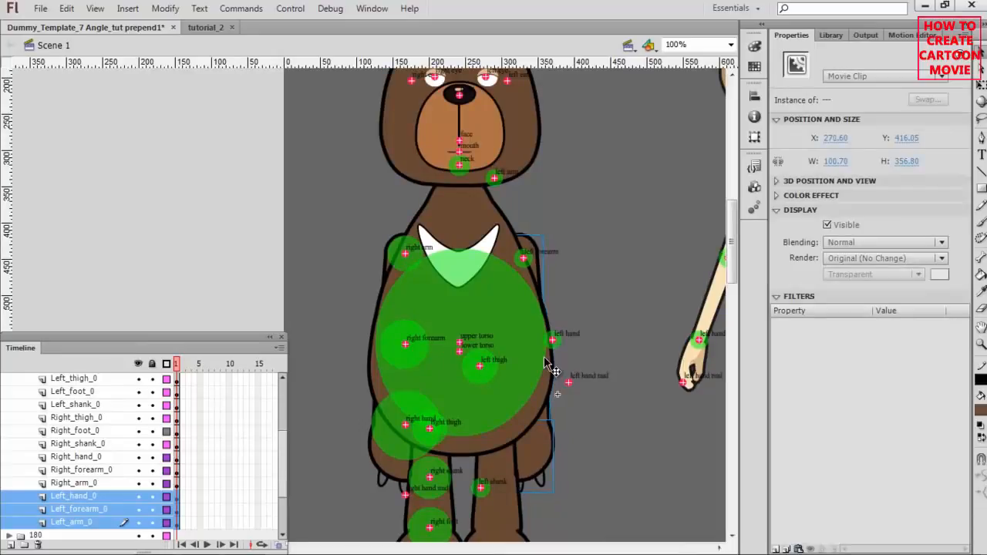
Select the left thigh, shank and foot together and move them 20 px right to X 264.25
scroll(547, 366, "down", 4)
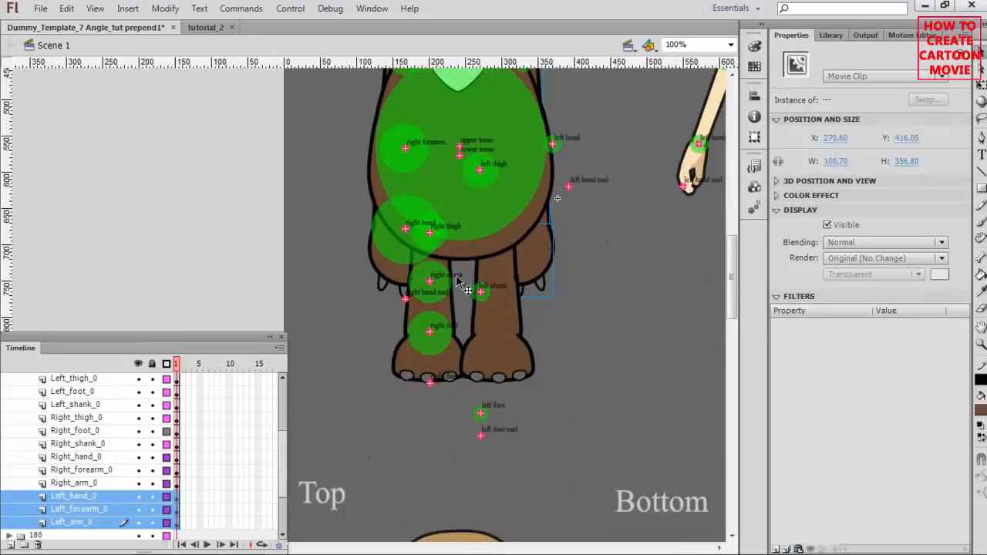
left_click(507, 278)
left_click(518, 320)
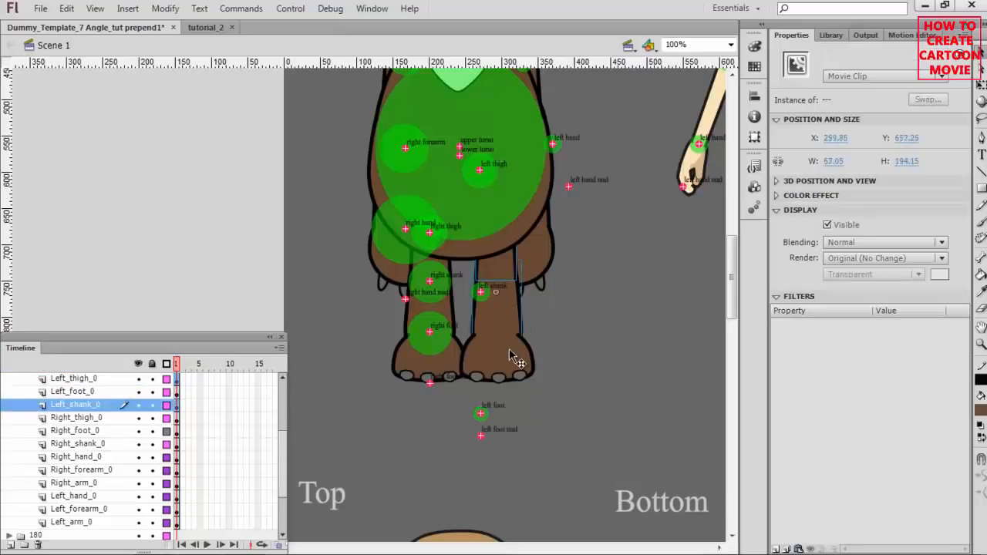
left_click(509, 348, "shift")
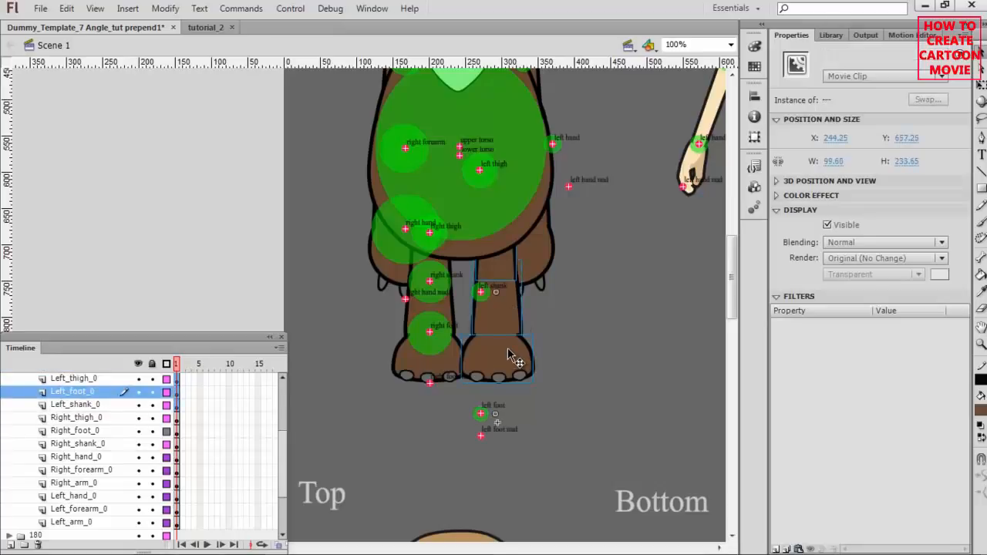
key("shift+Right")
key("shift+Right")
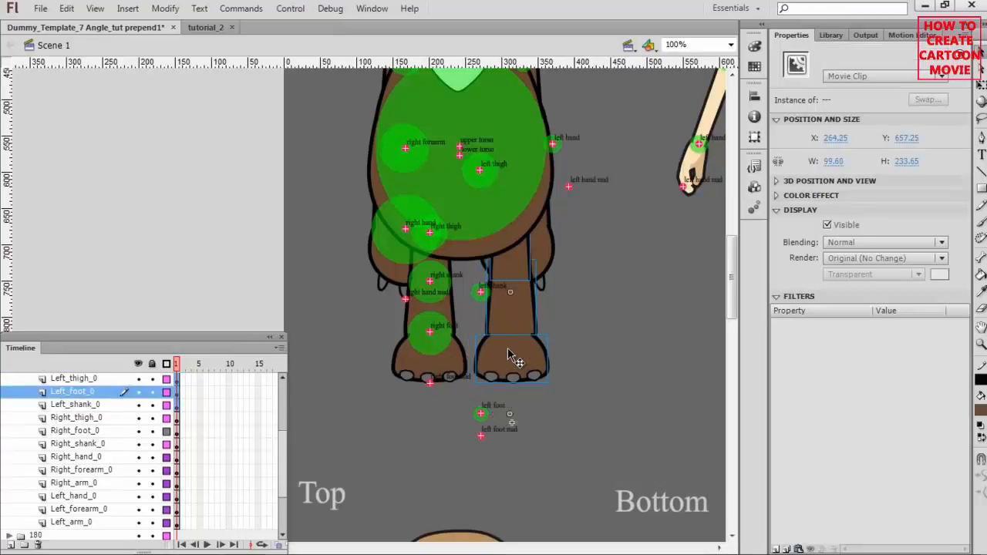
Select the right thigh, shank and foot together and move them leftward to X 123.75
left_click(448, 272)
left_click(458, 326)
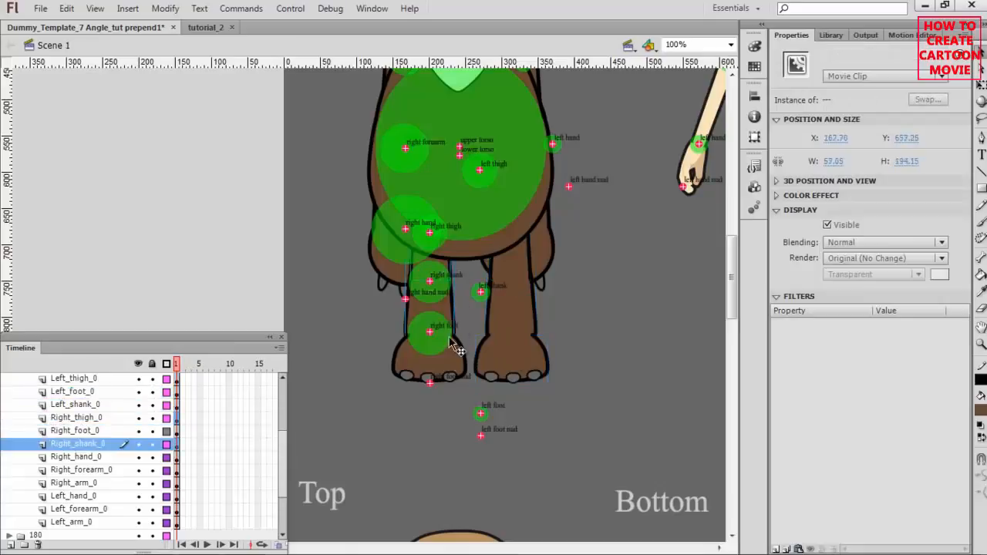
left_click(455, 364)
key("shift+Left")
key("shift+Left")
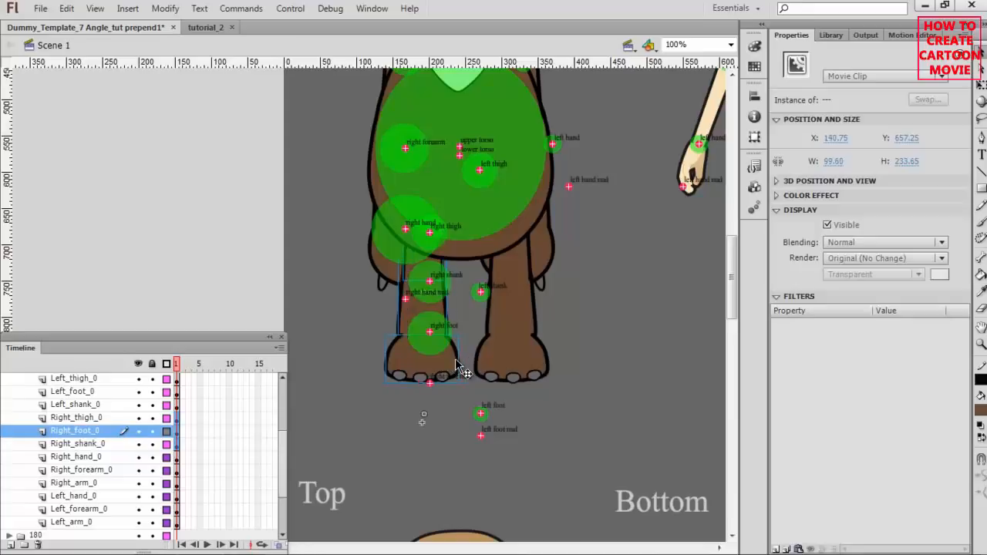
key("shift+Left")
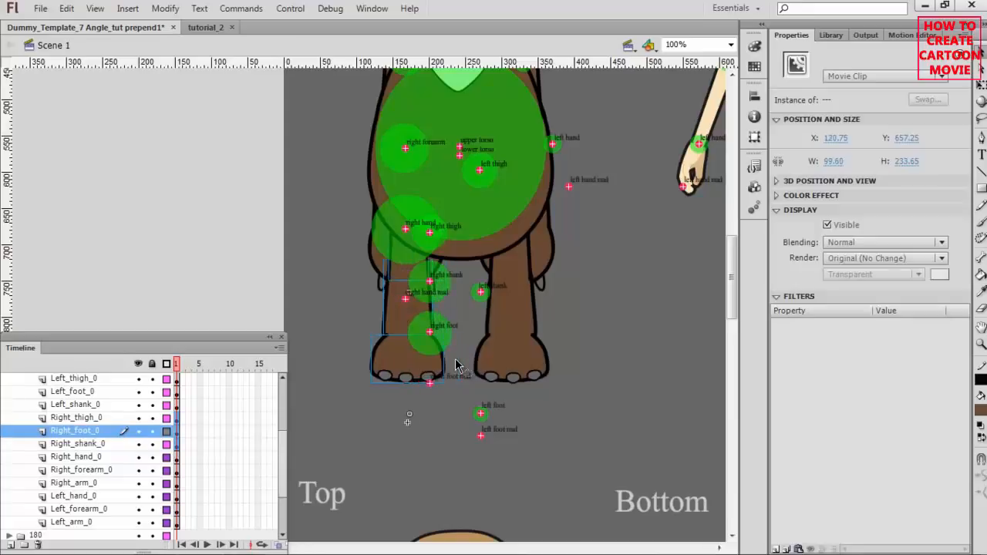
key("Right")
key("Right")
key("Right")
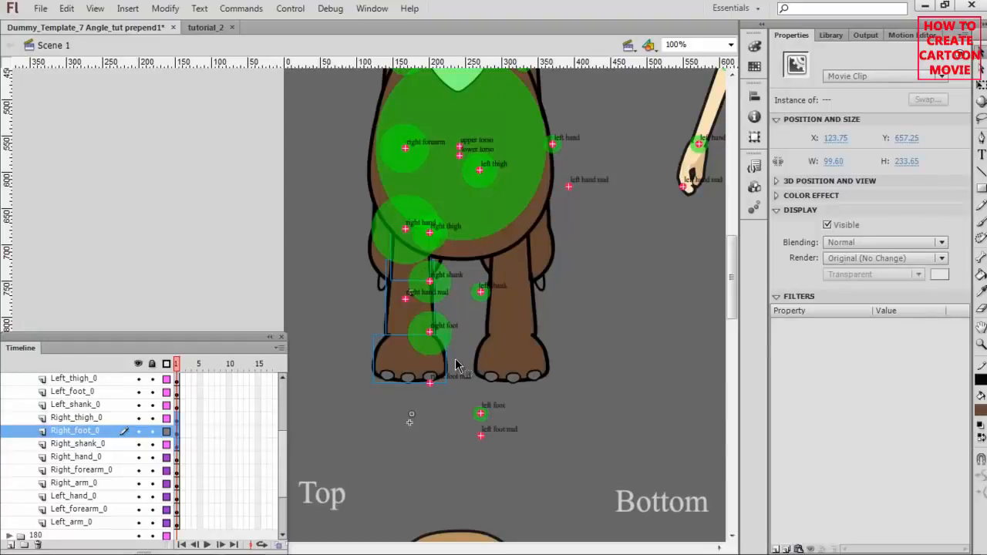
Select the green pivot base circles of the right thigh, shank and foot and move them 28 px left to X 142.95
scroll(455, 366, "up", 3)
scroll(456, 361, "down", 3)
left_click(444, 283, "shift")
left_click(448, 285)
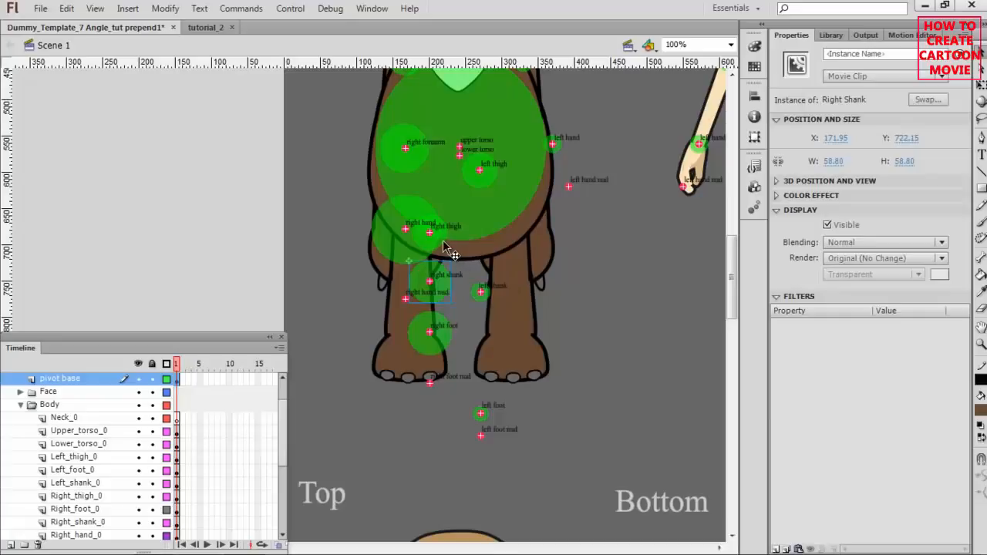
left_click(446, 249, "shift")
left_click(447, 340, "shift")
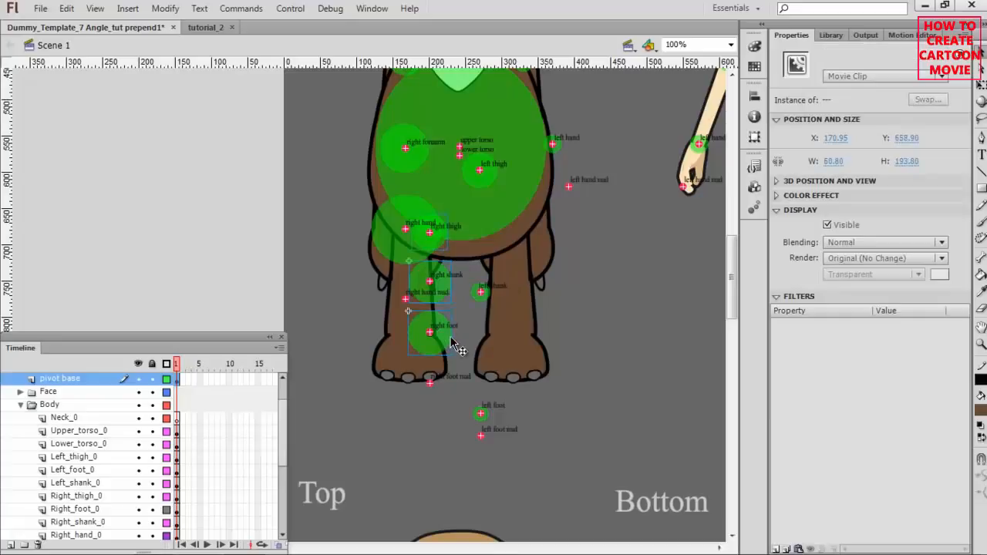
key("shift+Left")
key("shift+Left")
key("shift+Left")
key("Right")
key("Right")
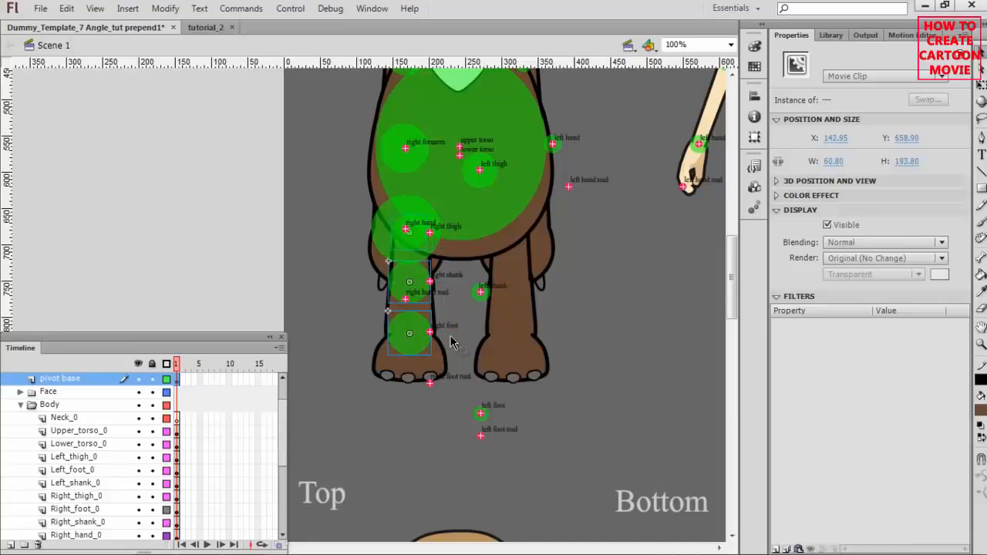
Select the right thigh, shank, foot and foot nud pivots and move them onto the right leg at X 168.50, Y 667.75
left_click(454, 228)
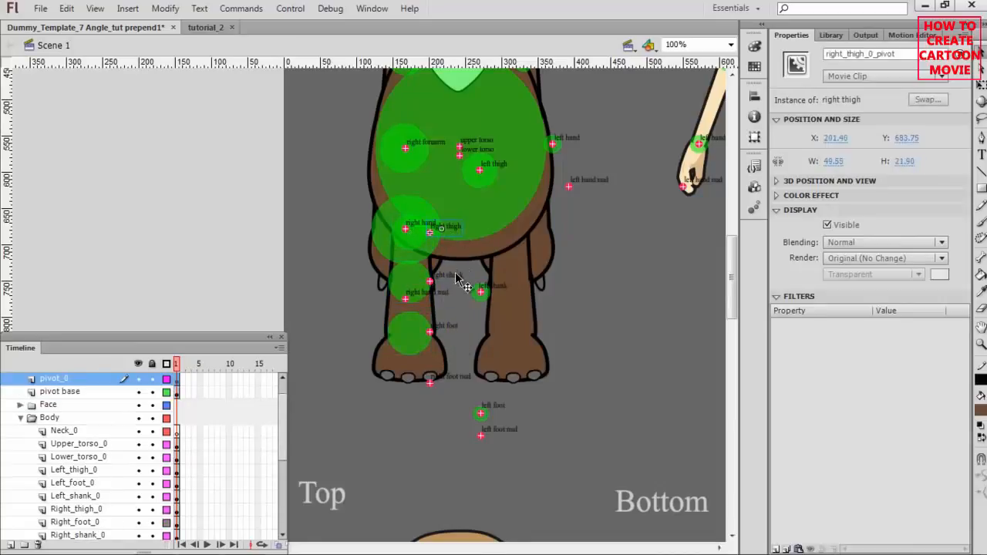
left_click(455, 279, "shift")
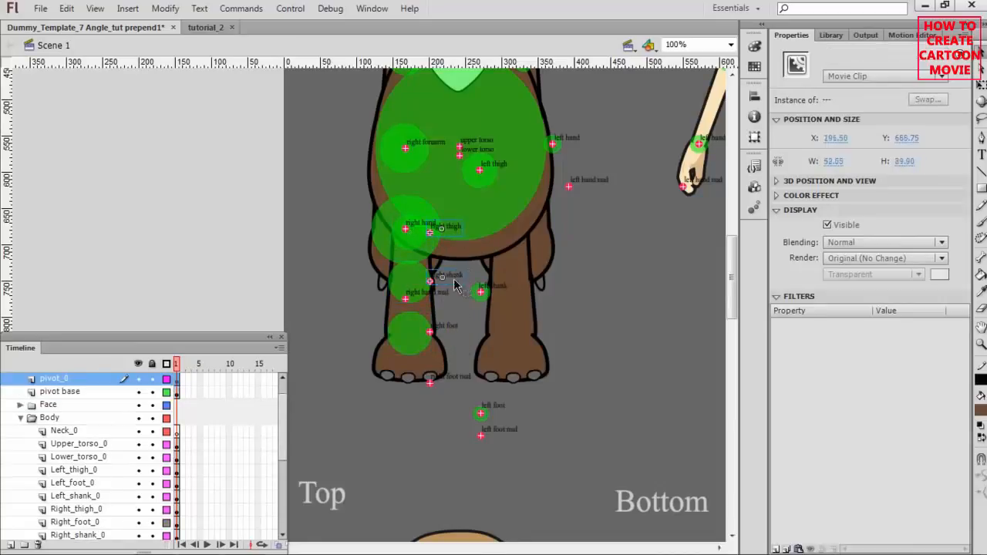
left_click(452, 328, "shift")
left_click(459, 378, "shift")
key("shift+Left")
key("shift+Left")
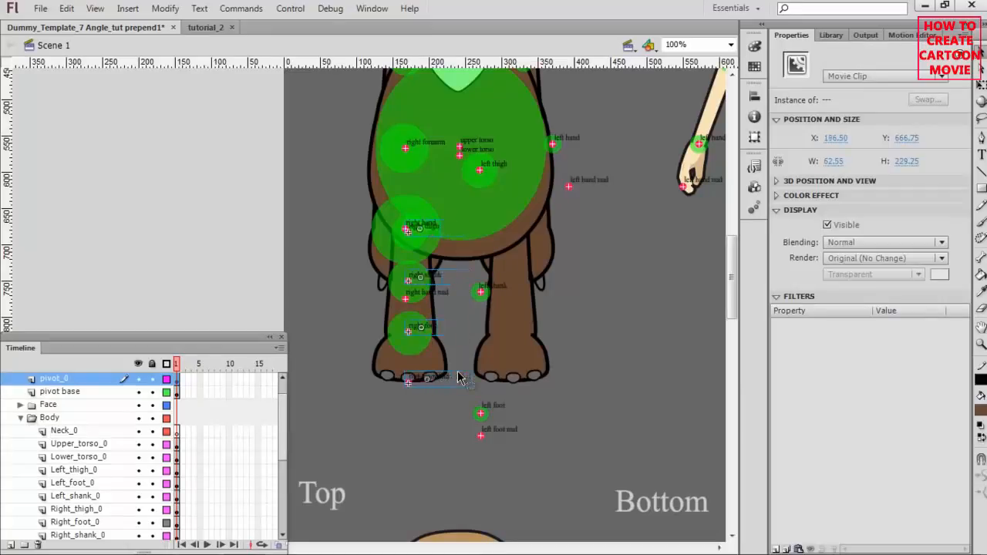
key("Right")
key("Right")
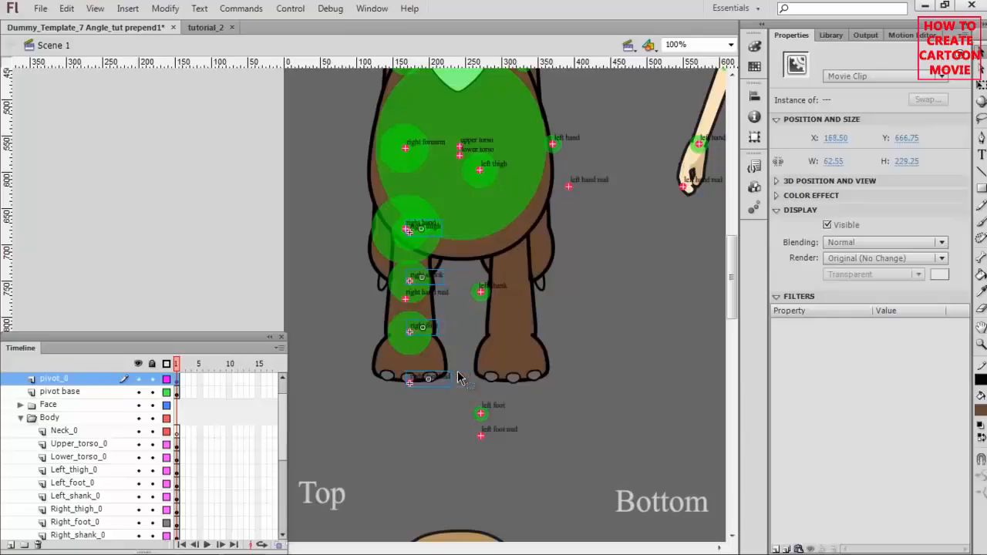
key("Up")
key("Up")
key("Up")
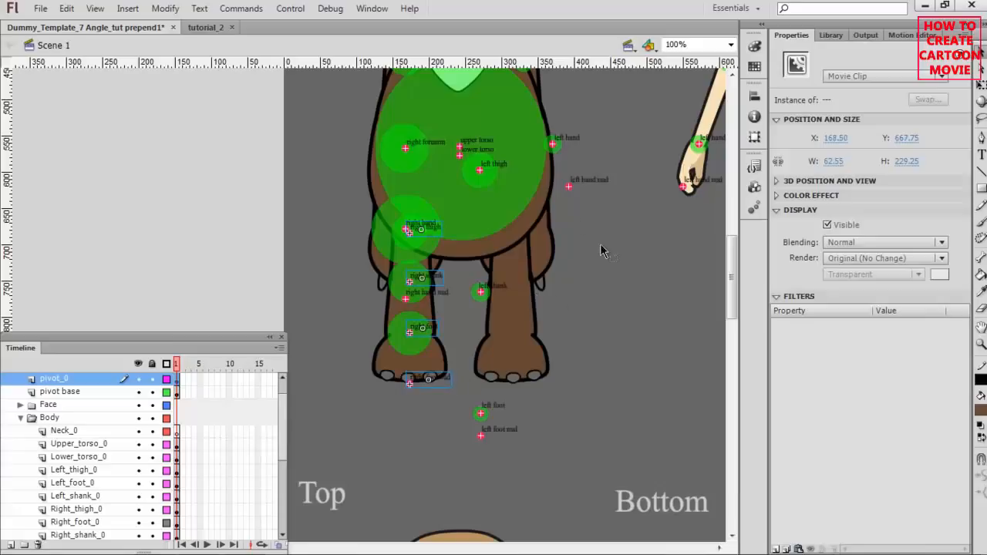
Delete the old green pivot base circles of the left arm, left forearm and left hand
scroll(600, 372, "up", 5)
scroll(600, 373, "up", 2)
scroll(619, 356, "down", 3)
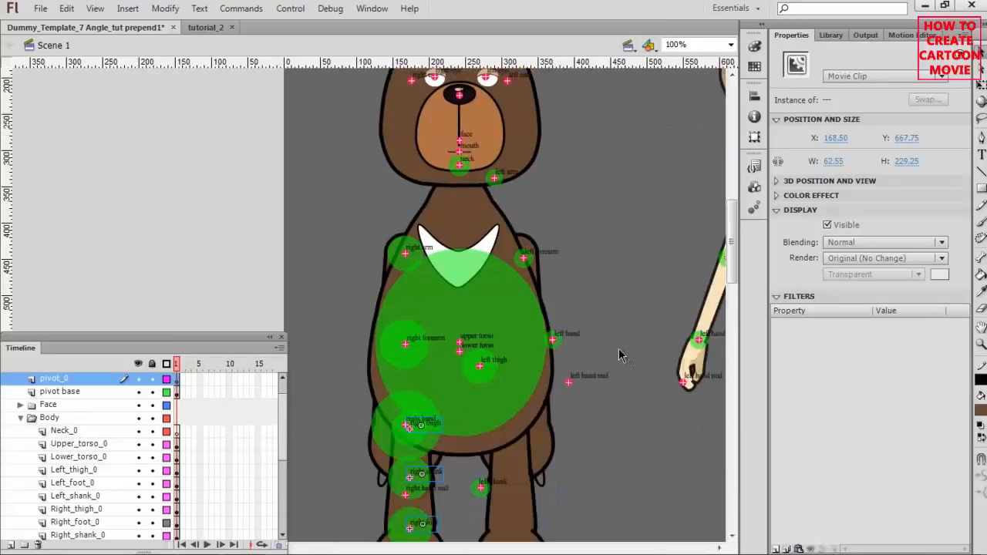
scroll(619, 356, "down", 1)
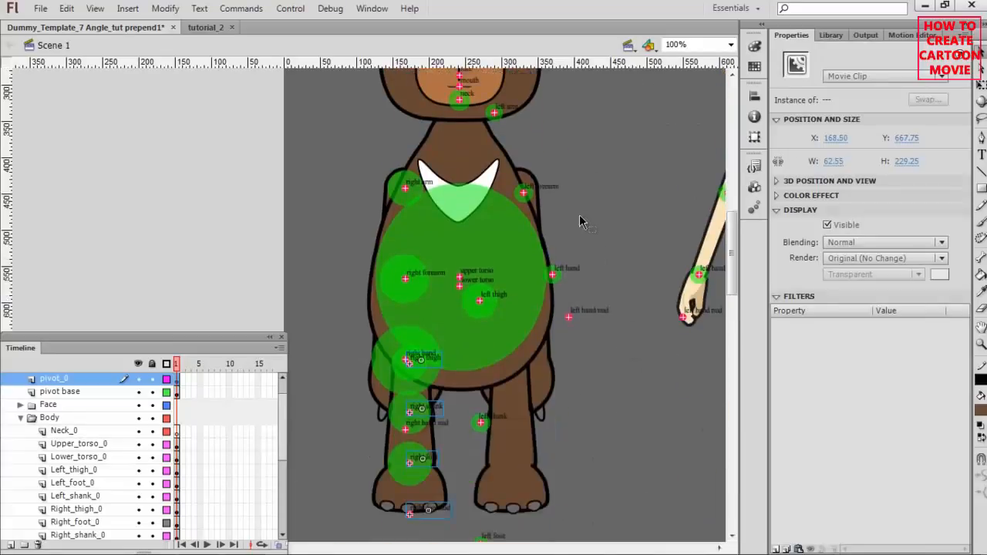
scroll(580, 215, "up", 1)
left_click(502, 183)
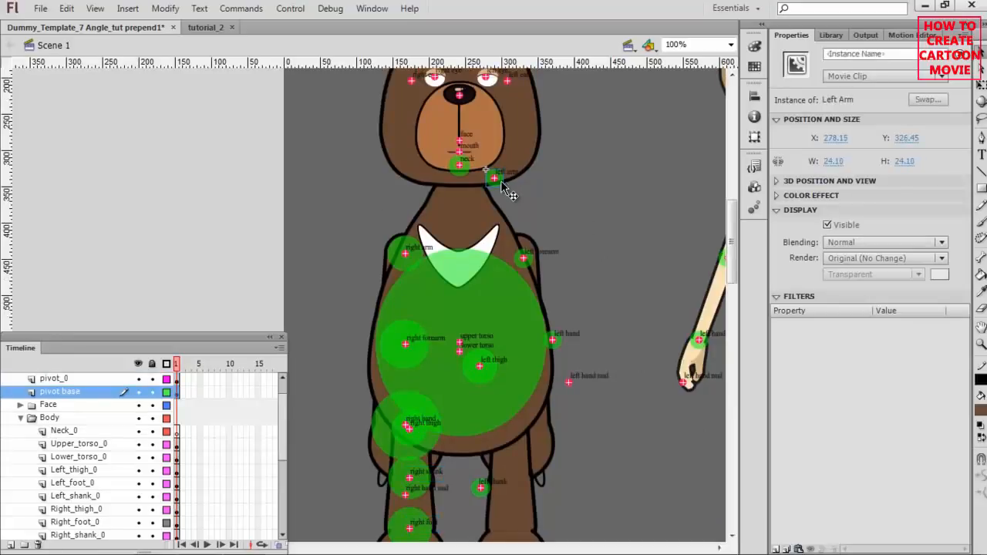
left_click(518, 230)
left_click(525, 259)
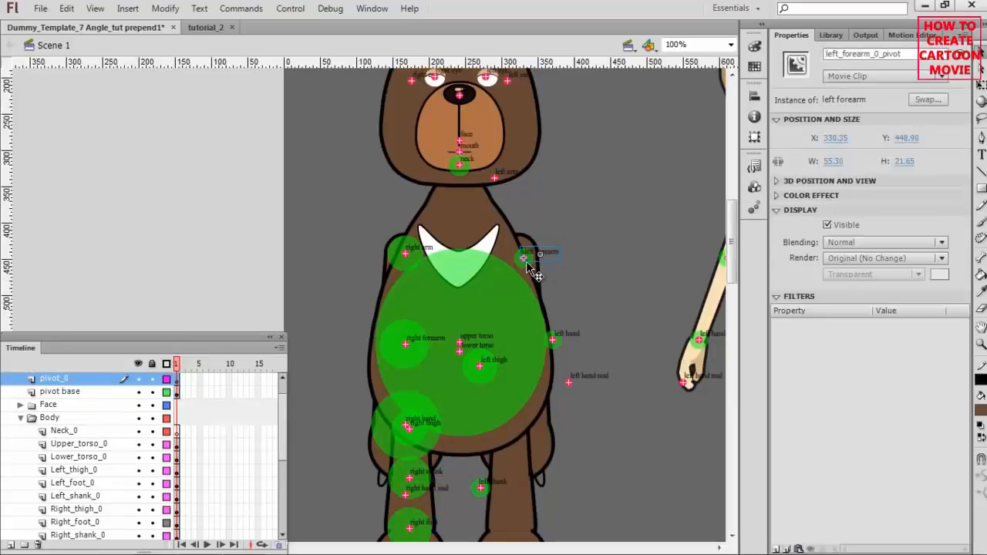
left_click(523, 267)
key("Delete")
left_click(555, 349)
key("Delete")
Delete the old green pivot base circles of the left shank and left foot
scroll(551, 361, "down", 3)
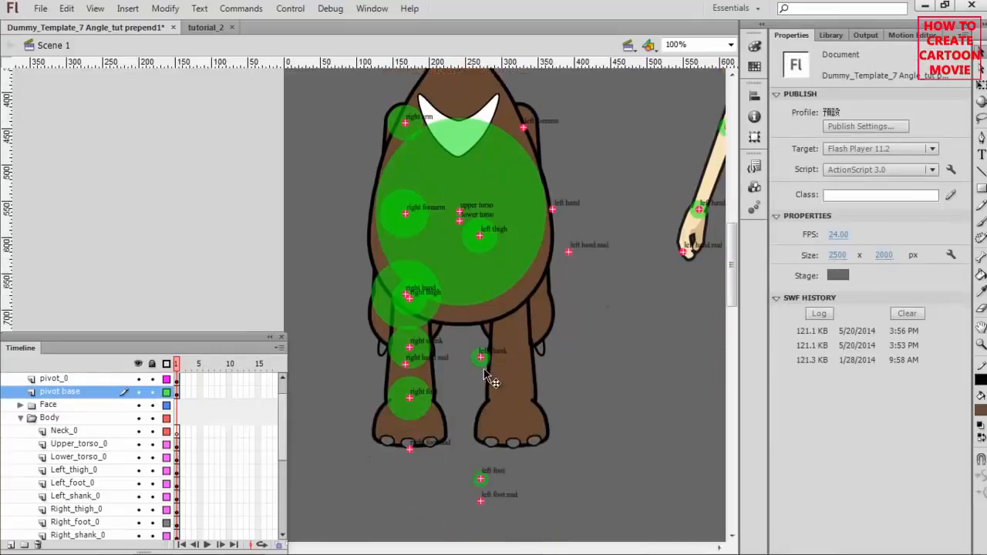
left_click(483, 364)
key("Delete")
scroll(484, 363, "down", 3)
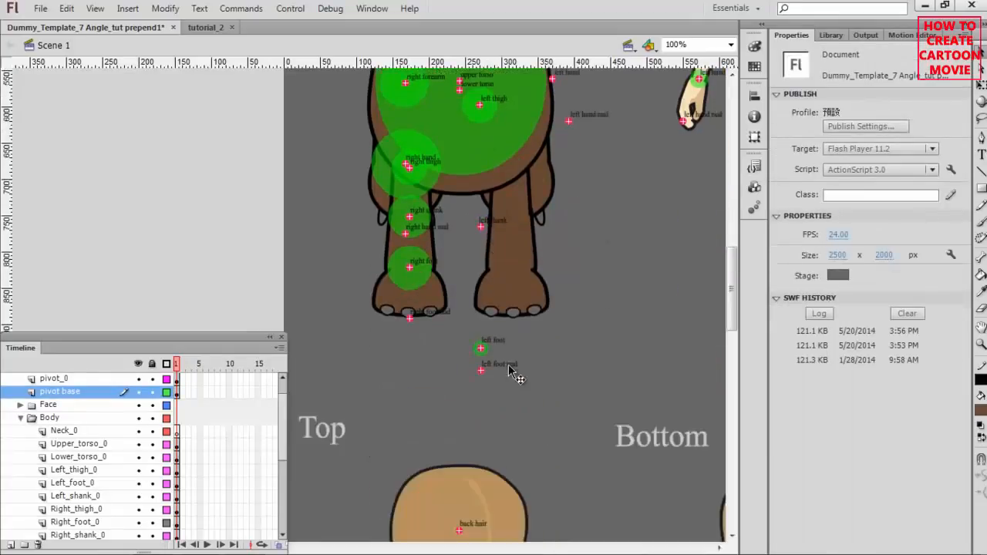
left_click(482, 351)
key("Delete")
Select the right arm, forearm and hand pivot base circles and move them 90 px left, clear of the body, to X 30.95
scroll(588, 327, "up", 6)
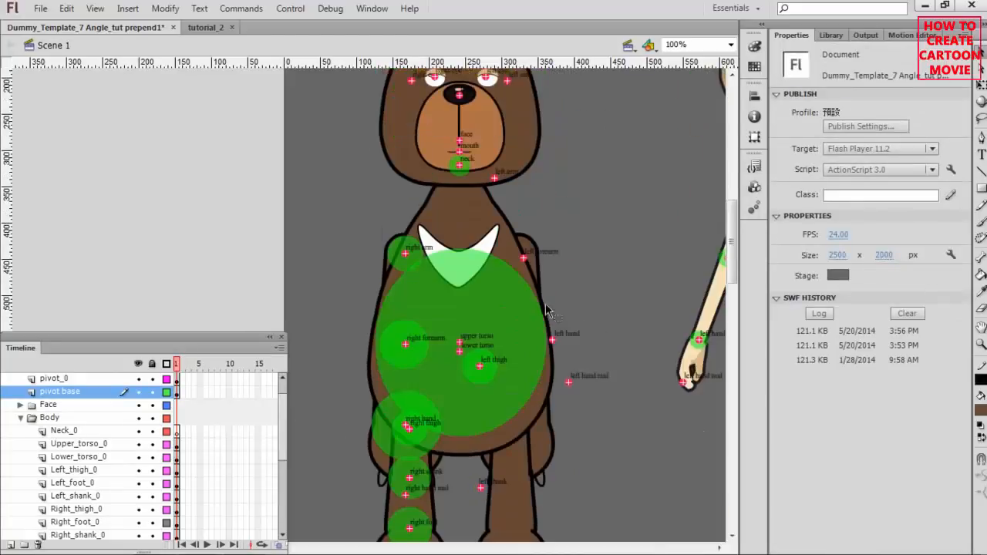
left_click(395, 253)
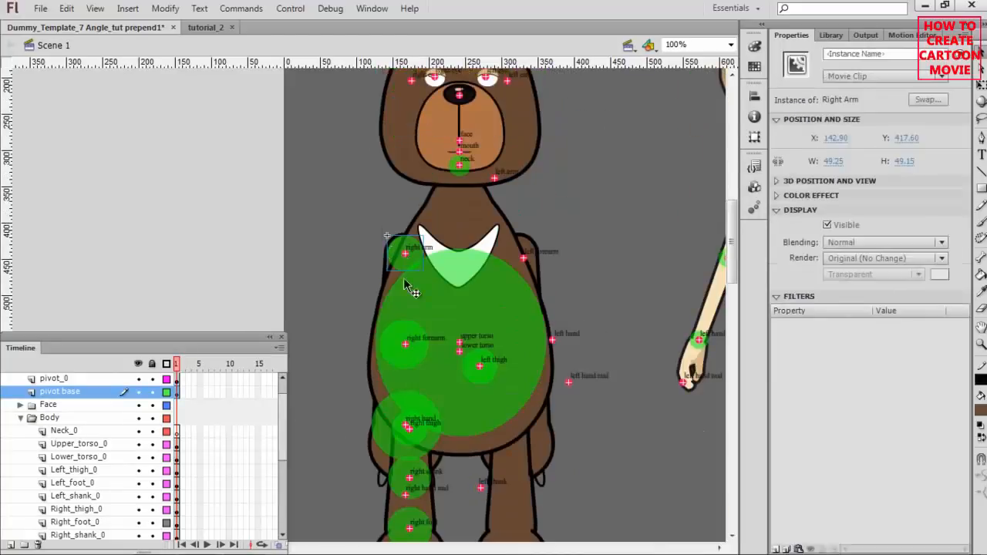
left_click(395, 349, "shift")
left_click(398, 451, "shift")
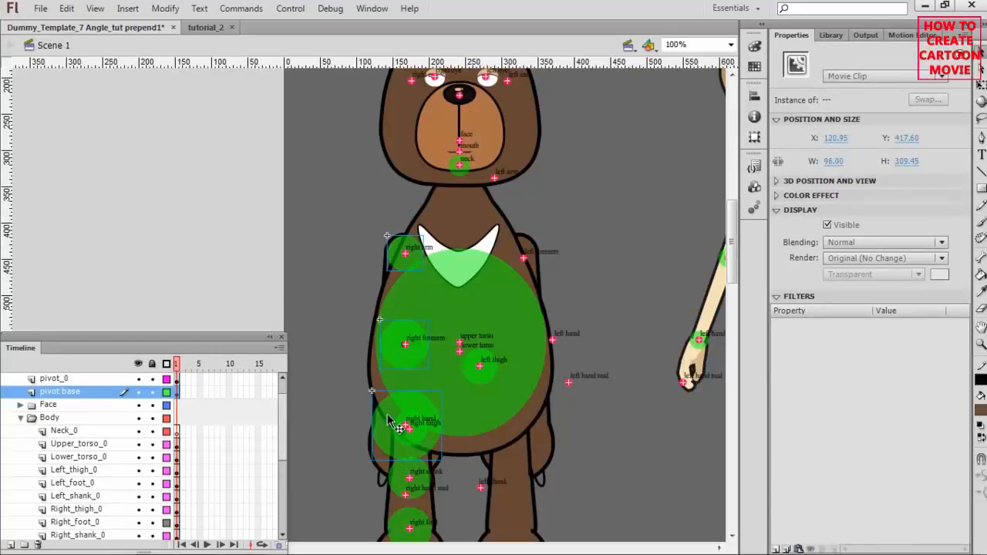
mouse_move(389, 417)
left_mouse_down()
mouse_move(358, 417)
mouse_move(389, 417)
left_mouse_up()
key("shift+Left")
key("shift+Left")
key("shift+Left")
key("shift+Left")
key("shift+Left")
key("shift+Left")
key("shift+Left")
key("shift+Left")
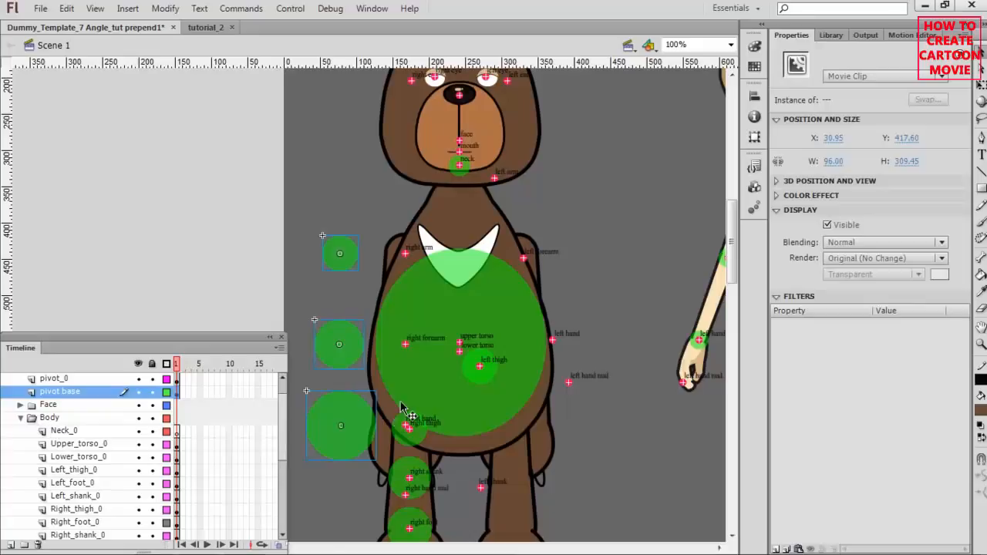
Duplicate the right thigh, shank and foot pivot base circles in place and move the copies 140 px right onto the left leg at X 282.95
scroll(401, 416, "down", 5)
left_click(420, 242)
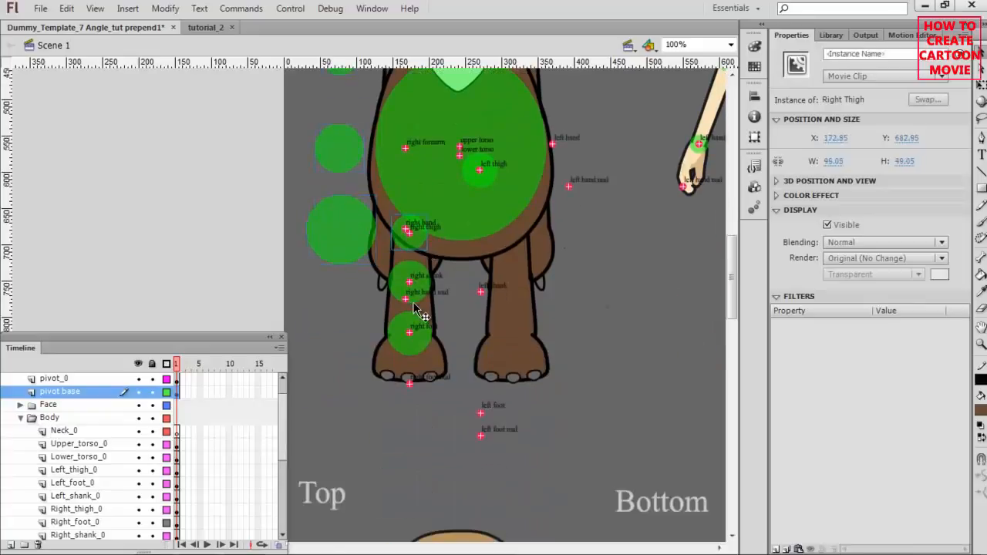
left_click(397, 286, "shift")
left_click(399, 340, "shift")
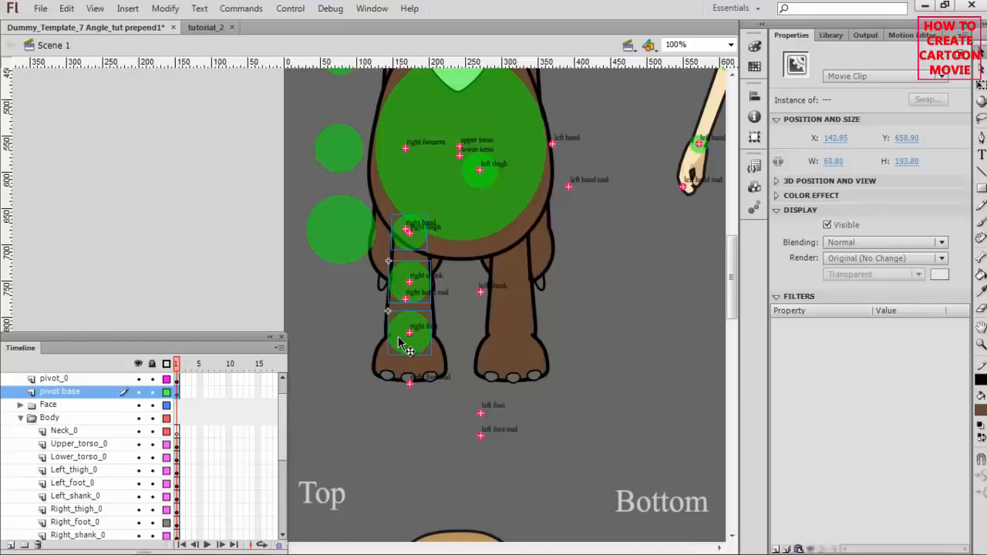
key("shift+Right")
key("shift+Right")
key("shift+Right")
key("shift+Right")
key("shift+Right")
key("shift+Right")
key("shift+Right")
key("shift+Right")
key("shift+Right")
key("shift+Right")
key("shift+Right")
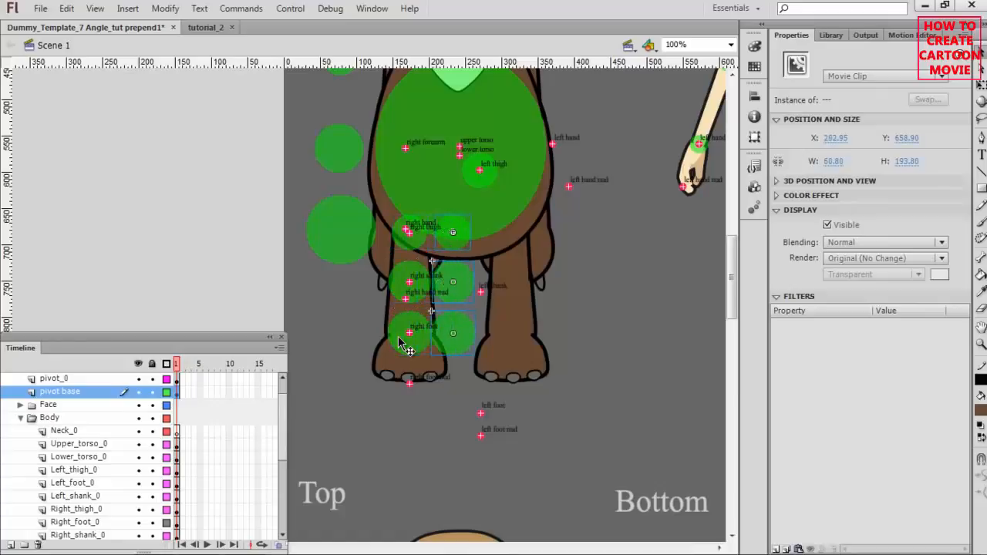
key("shift+Right")
key("shift+Right")
key("shift+Right")
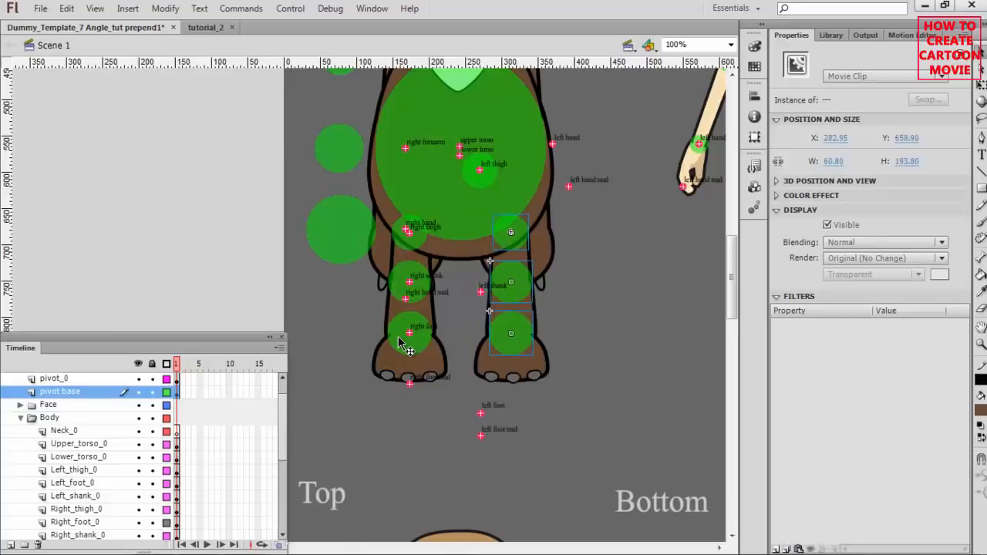
Duplicate the right hand, forearm and arm pivot base circles in place and move the copies right onto the left arm at X 270.95
scroll(409, 291, "up", 3)
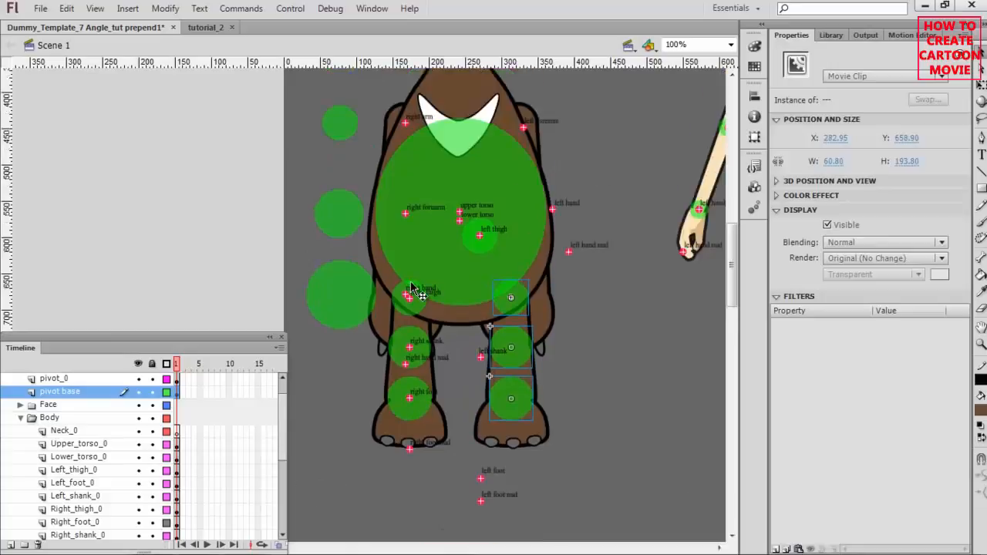
left_click(344, 294)
left_click(343, 215, "shift")
left_click(347, 125, "shift")
key("ctrl+c")
key("ctrl+shift+v")
key("shift+Right")
key("shift+Right")
key("shift+Right")
key("shift+Right")
key("shift+Right")
key("shift+Right")
key("shift+Right")
key("shift+Right")
key("shift+Right")
key("shift+Right")
key("shift+Right")
key("shift+Right")
key("shift+Right")
key("shift+Right")
key("shift+Right")
key("shift+Right")
key("shift+Right")
key("shift+Right")
key("shift+Right")
key("shift+Right")
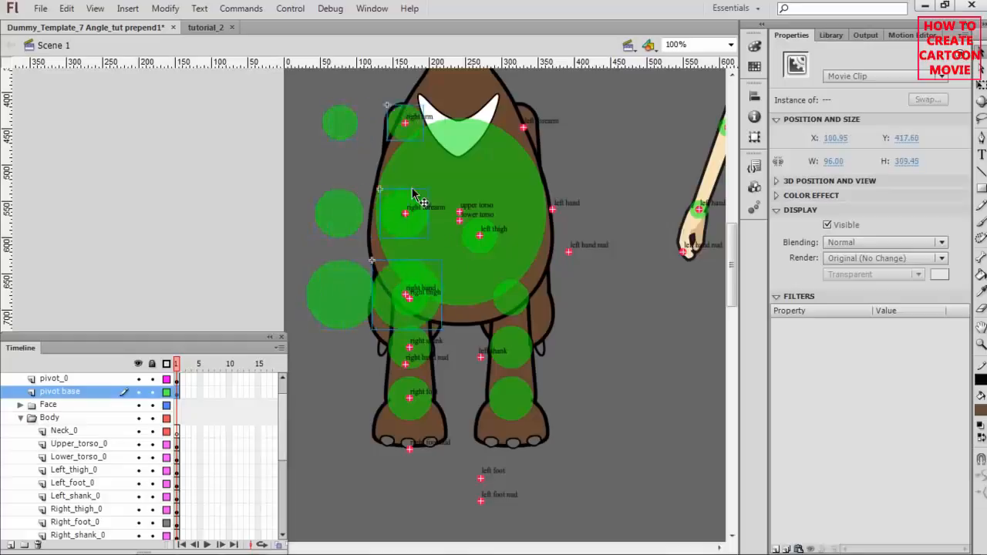
key("shift+Right")
key("shift+Right")
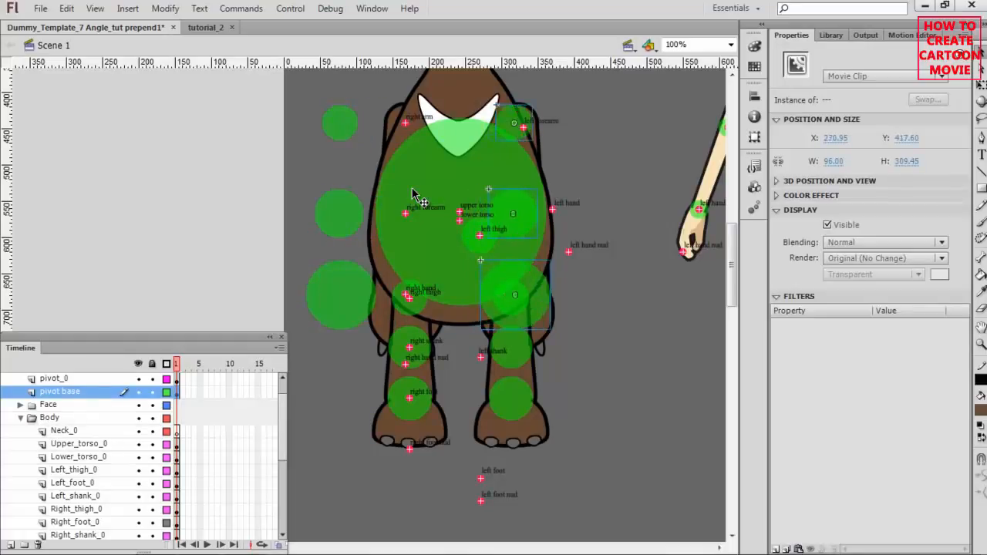
key("shift+Right")
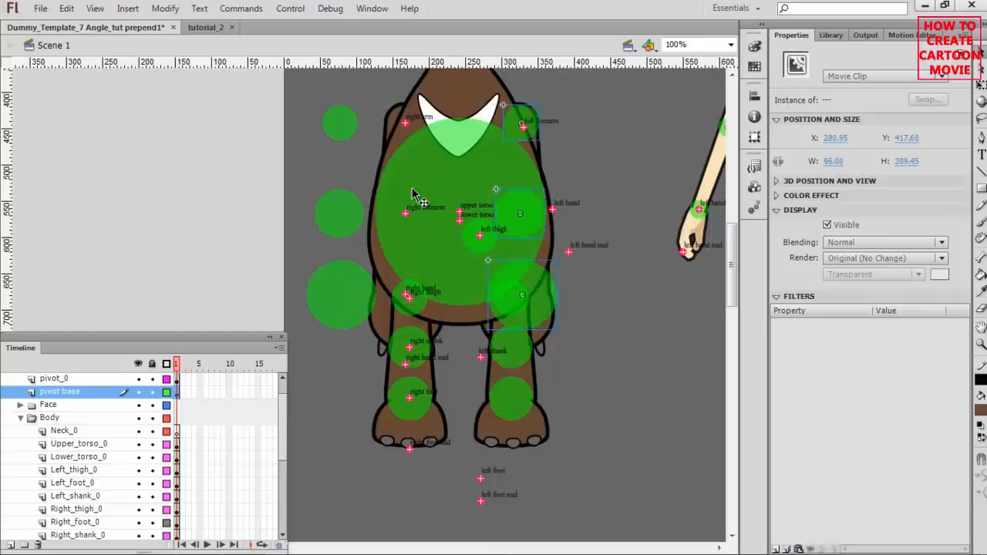
key("shift+Left")
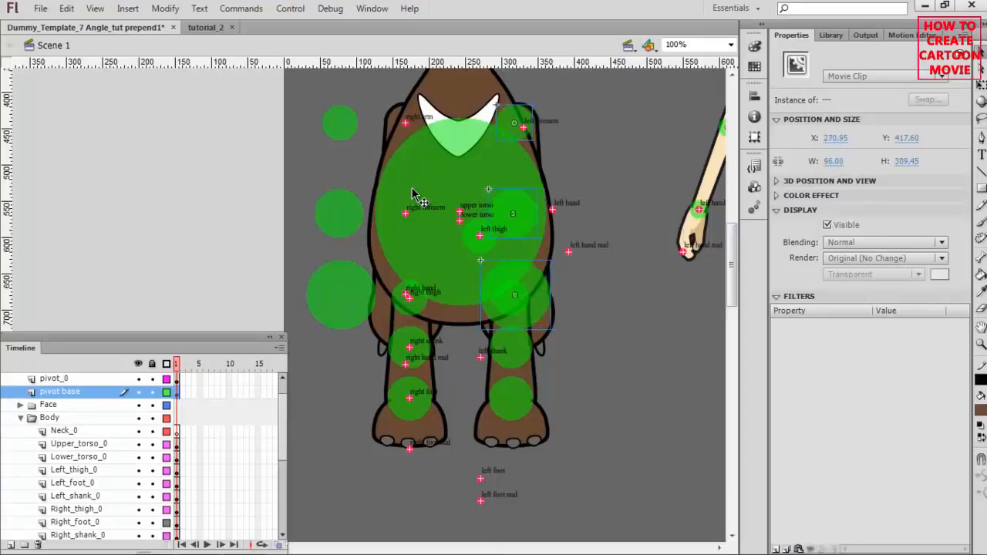
Move the original right arm, forearm and hand pivot base circles back over the right arm to X 120.95
left_click(342, 136)
left_click(341, 211, "shift")
left_click(329, 295, "shift")
key("shift+Right")
key("shift+Right")
key("shift+Right")
key("shift+Right")
key("shift+Right")
key("shift+Right")
key("shift+Right")
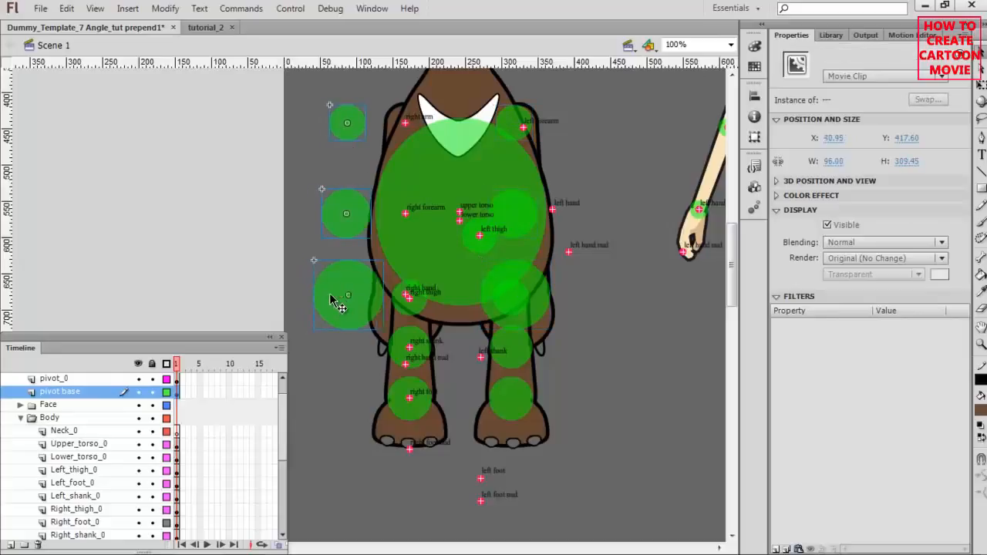
key("shift+Right")
key("shift+Right")
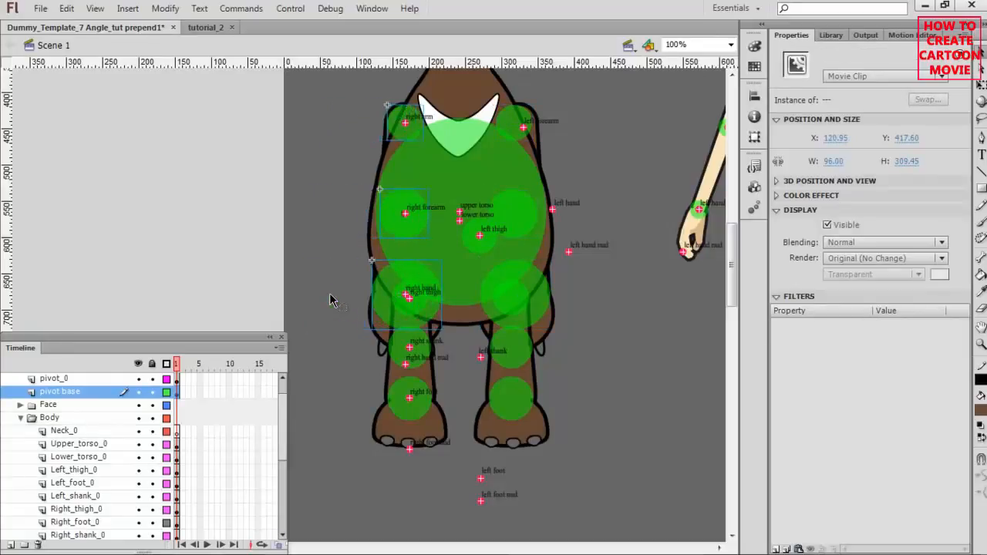
Hide the Upper_torso_0 and Lower_torso_0 layers and shift the left arm's upper two pivot base circles right to X 287.40
left_click(138, 443)
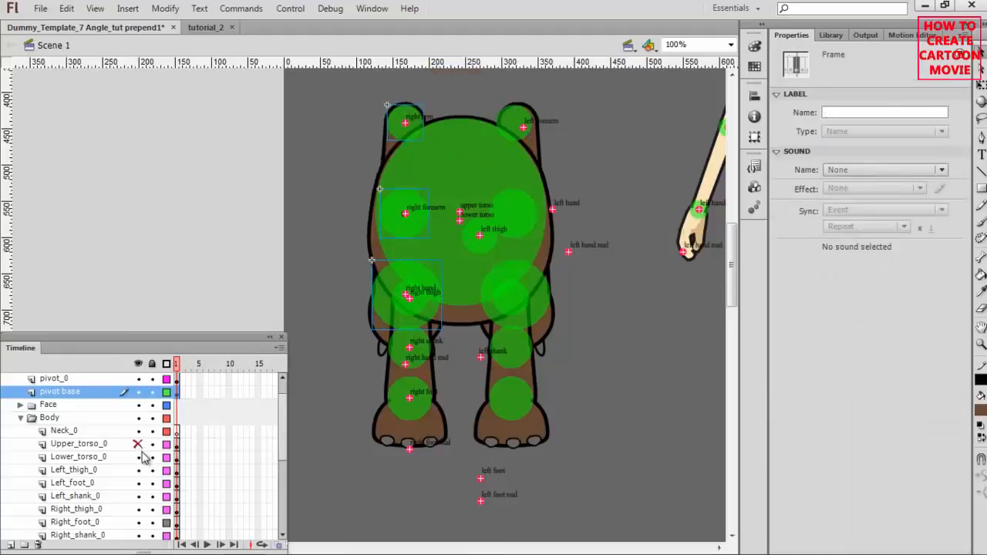
left_click(138, 457)
left_click(515, 219)
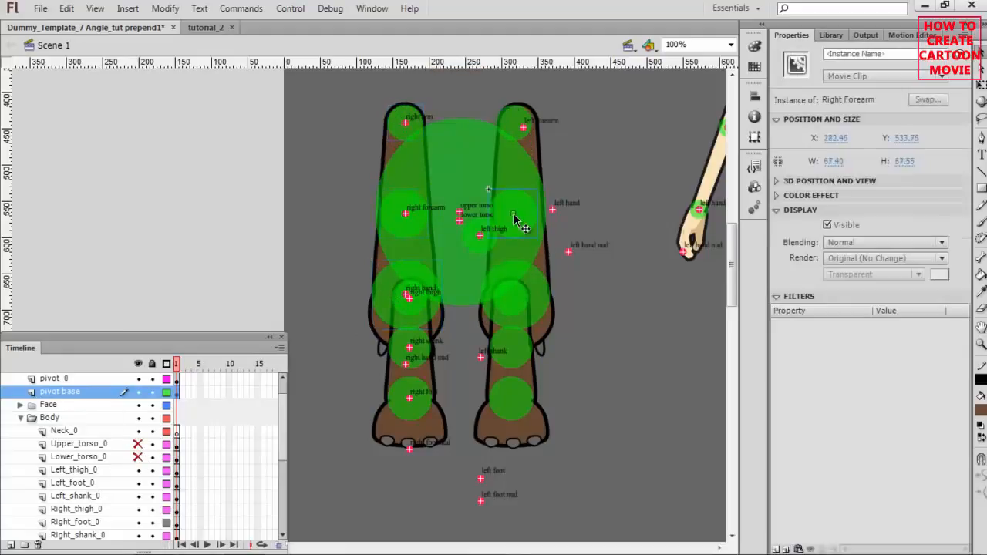
left_click(513, 120, "shift")
key("shift+Right")
key("Left")
key("Left")
key("Left")
key("Left")
key("Left")
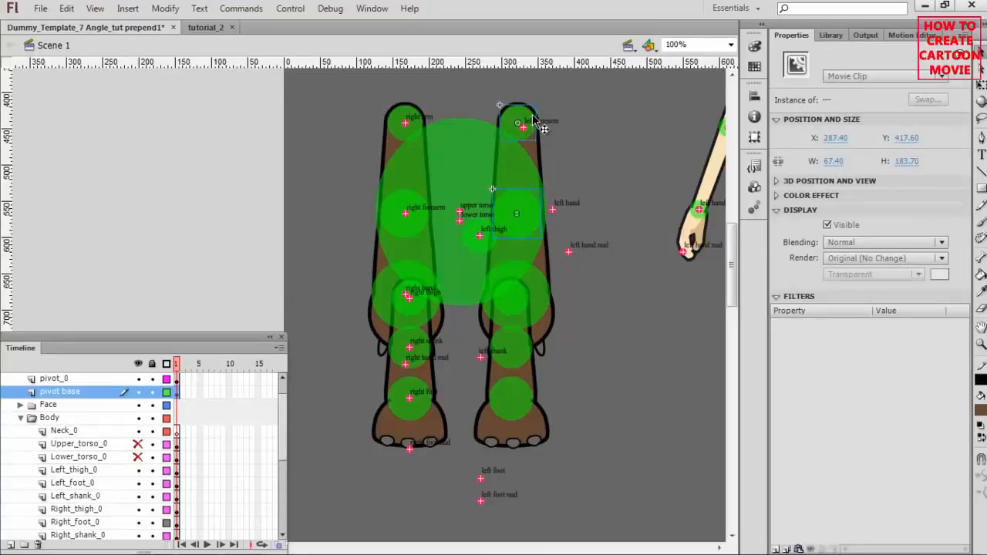
Nudge the pivot base circle over the left hand right to X 273.95
left_click(536, 302)
key("Right")
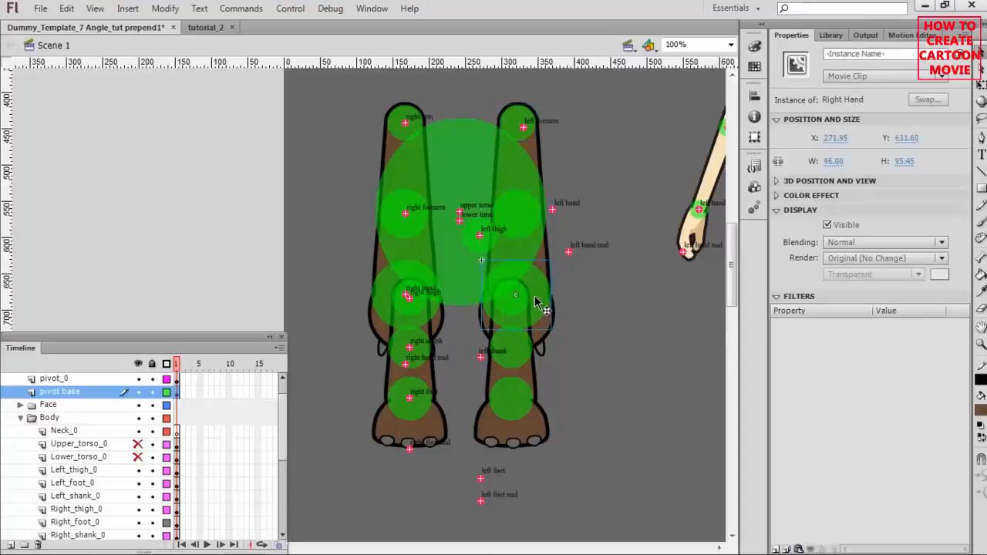
key("Right")
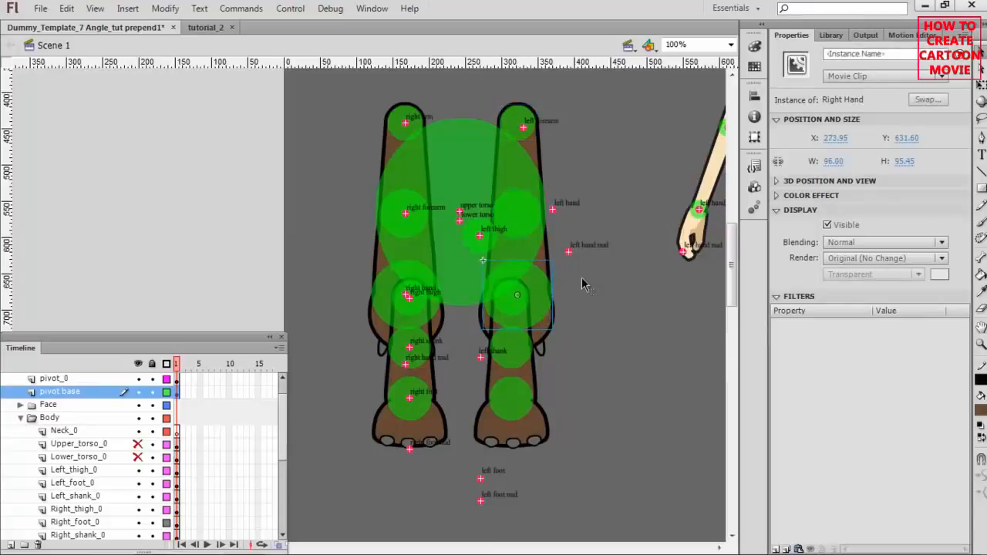
Move the left arm, forearm and hand pivots to the centres of their green base circles and the left hand nud pivot below them
scroll(557, 205, "up", 6)
scroll(555, 219, "down", 3)
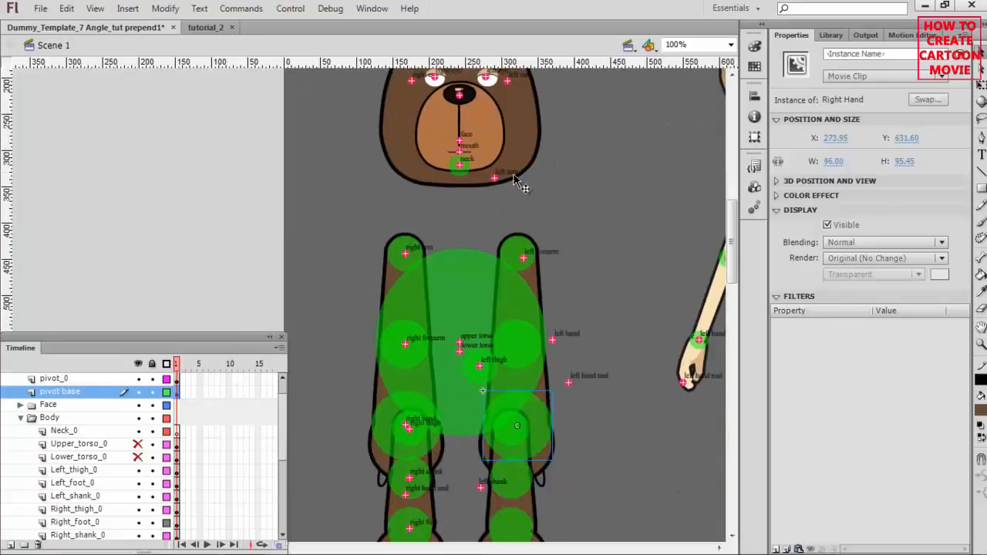
left_click(511, 176)
left_click_drag(516, 177, 542, 426)
left_click(568, 381)
scroll(628, 280, "down", 3)
left_click_drag(603, 242, 551, 363)
left_click(552, 362)
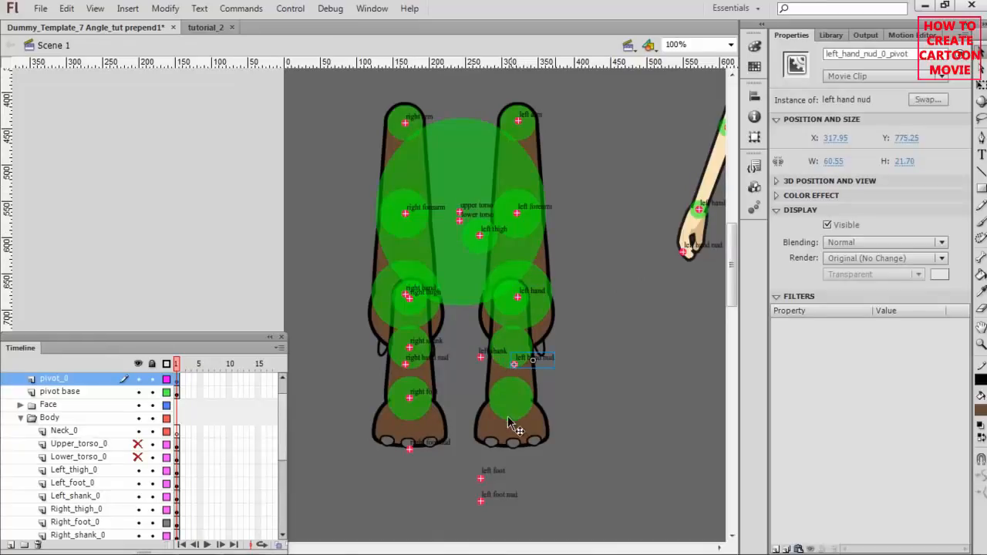
Delete the old left thigh base circle and move the left thigh, shank, foot and foot nud pivots onto the left leg
left_click(486, 249)
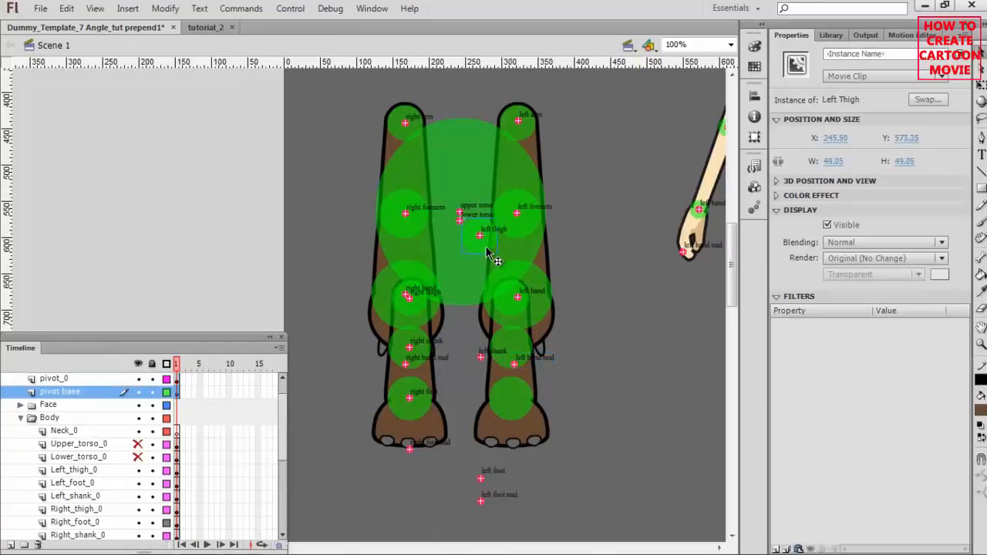
left_click(501, 249)
mouse_move(501, 239)
left_mouse_down()
mouse_move(542, 313)
mouse_move(529, 288)
mouse_move(535, 303)
mouse_move(518, 367)
mouse_move(503, 356)
mouse_move(528, 344)
left_mouse_up()
left_click_drag(501, 469, 531, 391)
left_click_drag(502, 498, 522, 451)
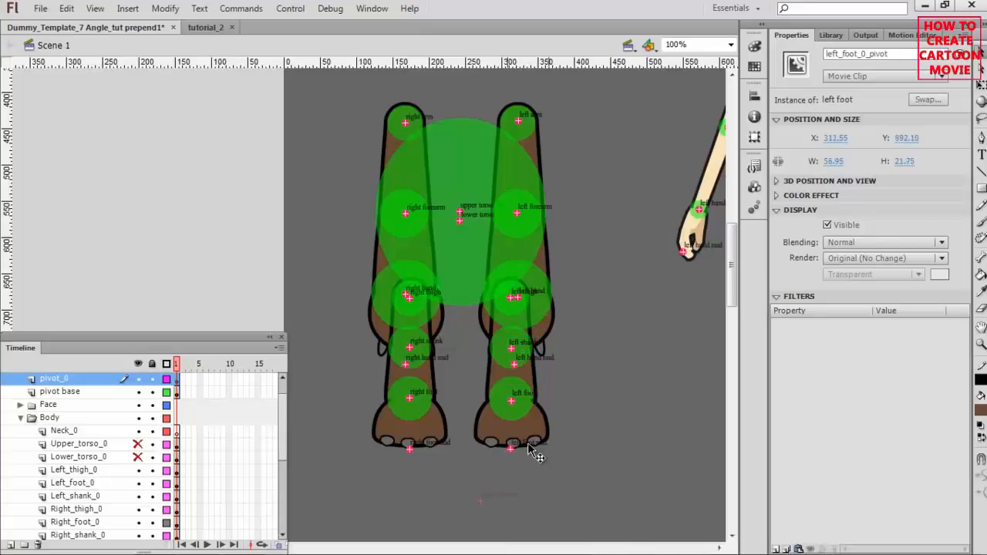
Place a vertical guide through the left arm pivot and nudge the left forearm pivot onto it at X 323.35, Y 567.95
left_click(529, 450)
left_click_drag(10, 210, 518, 236)
left_click(540, 212)
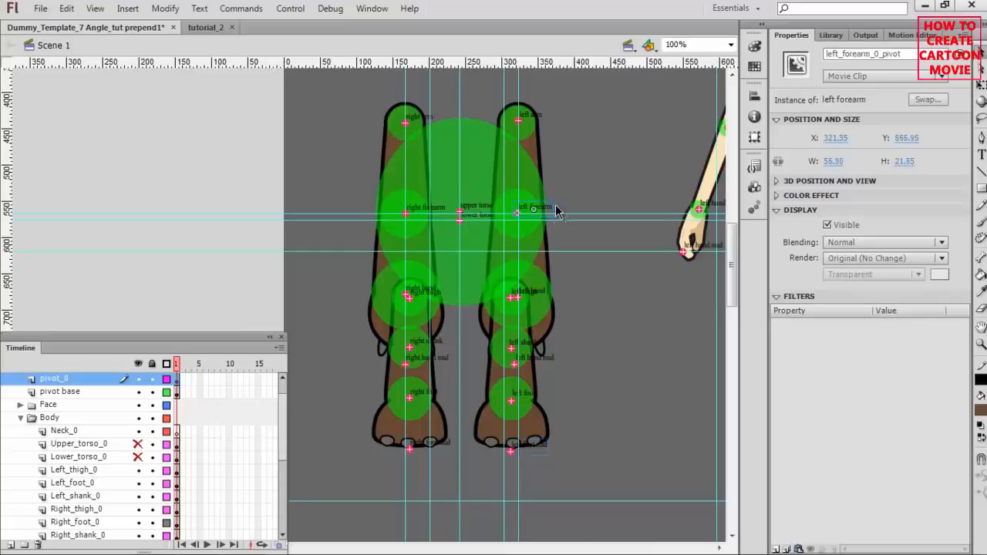
key("ctrl+=")
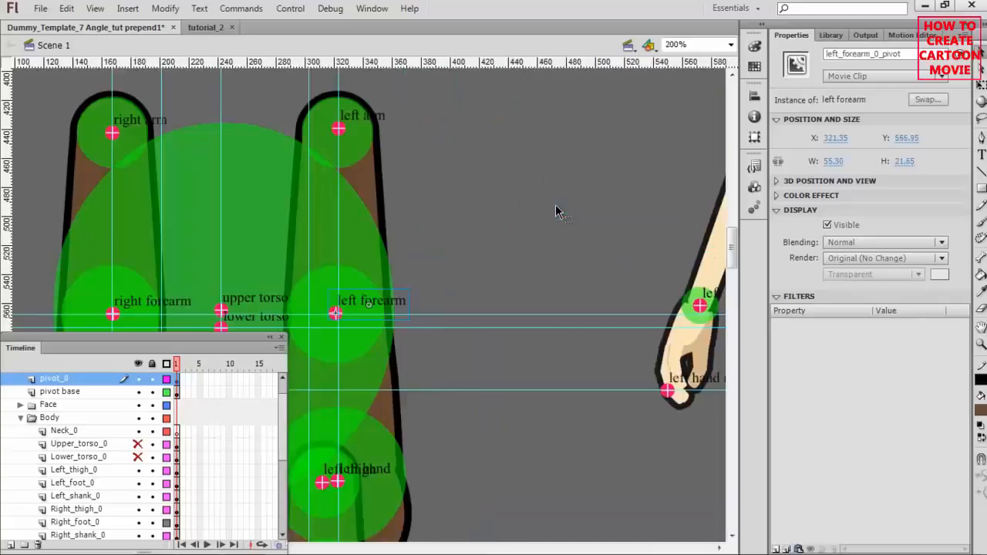
scroll(557, 212, "down", 3)
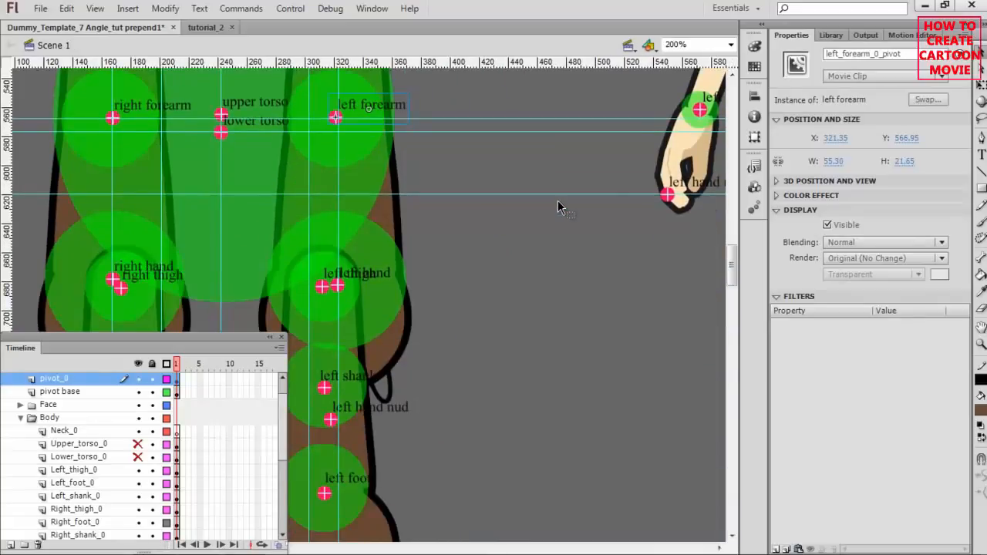
key("Right")
key("Right")
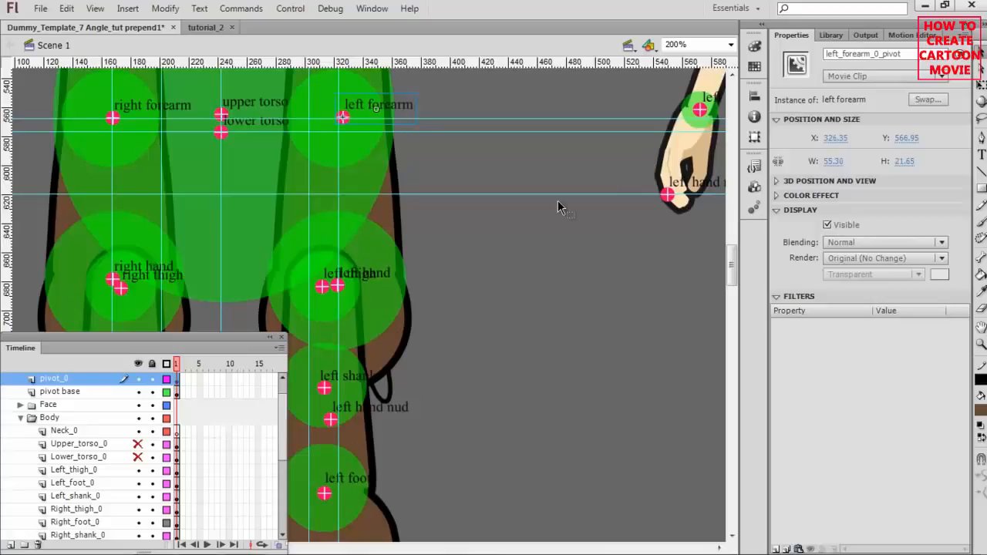
key("Down")
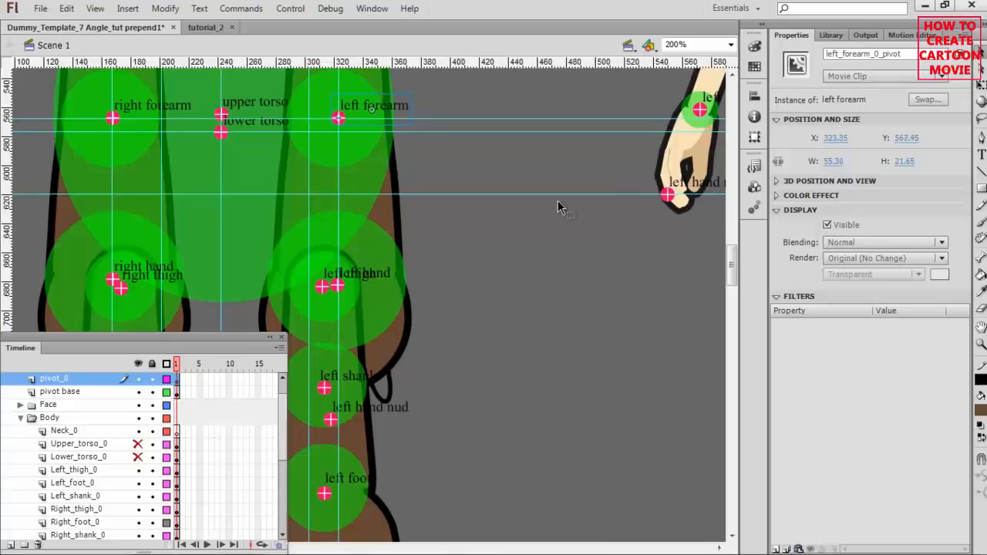
key("Down")
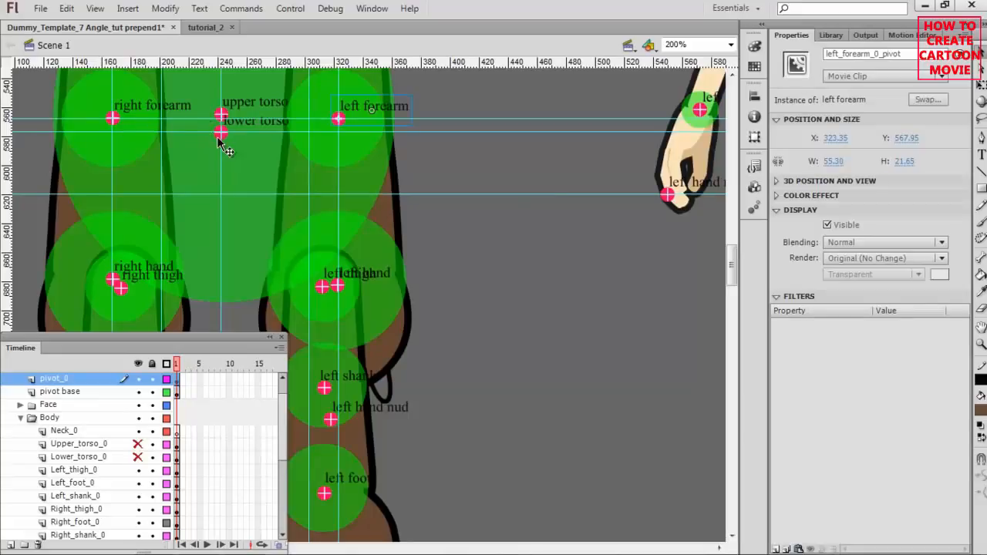
Move a horizontal guide to the right hand pivot's height and nudge the left hand pivot to X 323.85, Y 679.10
scroll(300, 156, "down", 2)
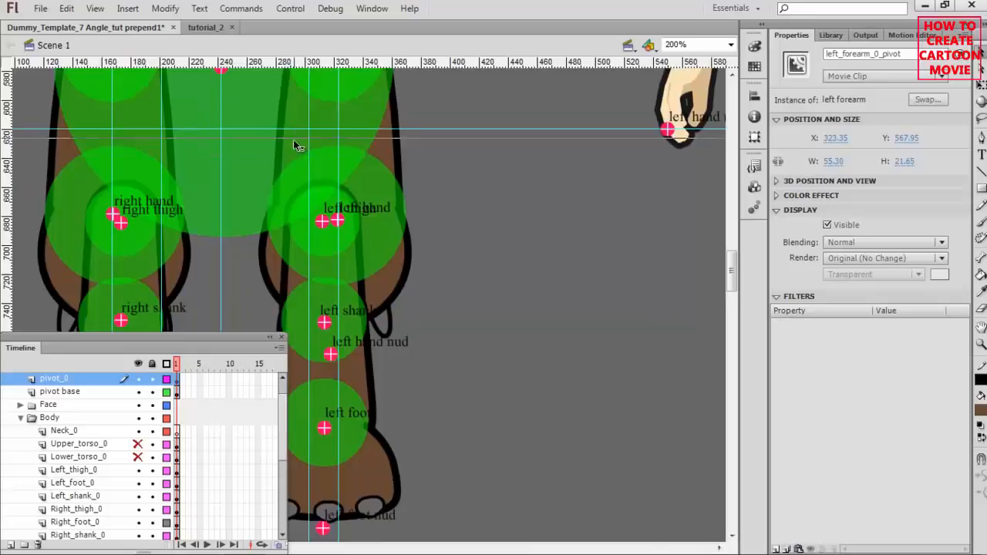
left_click_drag(307, 221, 307, 214)
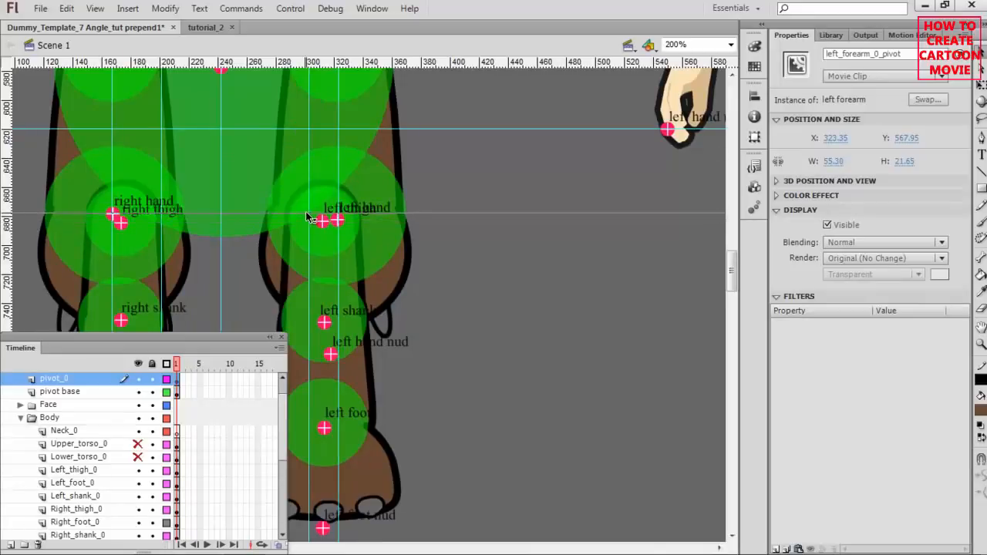
left_click_drag(306, 218, 306, 215)
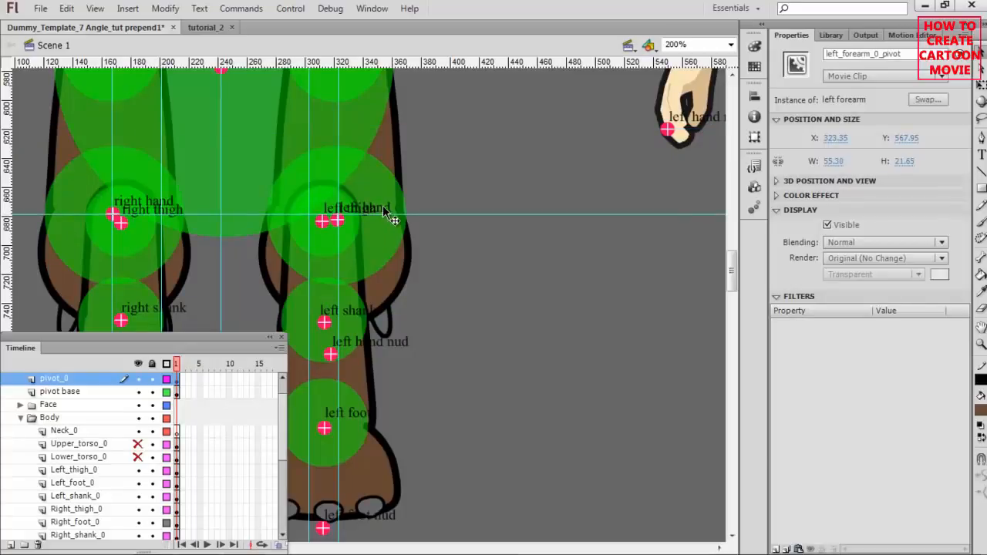
left_click(392, 216)
key("Up")
key("Up")
key("Up")
key("Up")
key("Right")
key("Down")
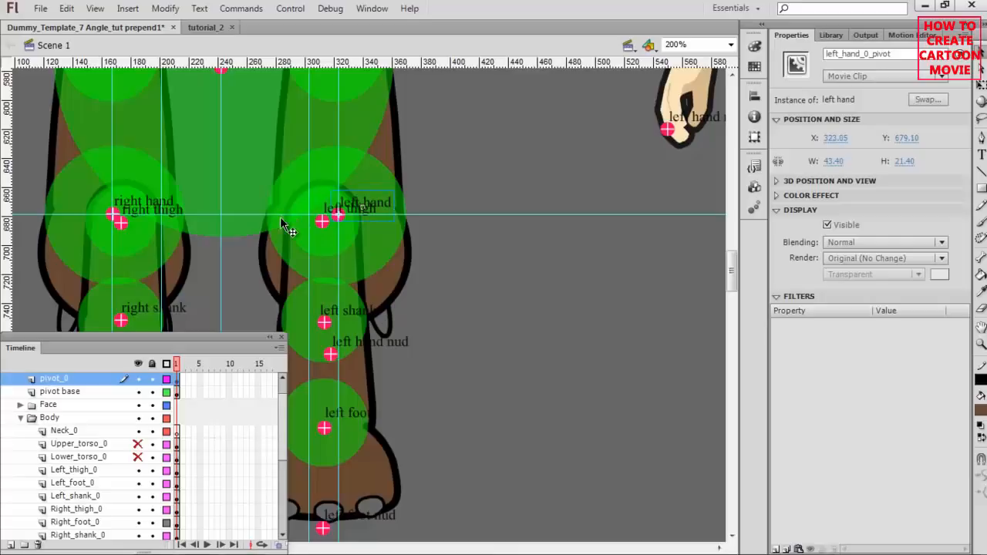
Nudge the left hand nud pivot right to X 322.95 and check its height against the right hand nud with the horizontal guide
left_click_drag(280, 216, 280, 222)
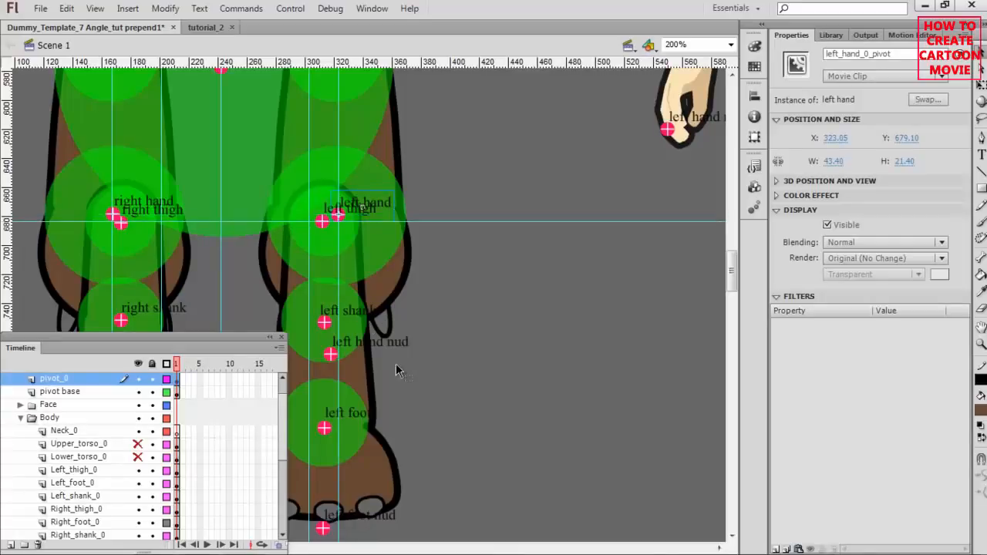
left_click(390, 341)
key("Right")
key("Right")
key("Right")
key("Right")
key("Right")
key("Right")
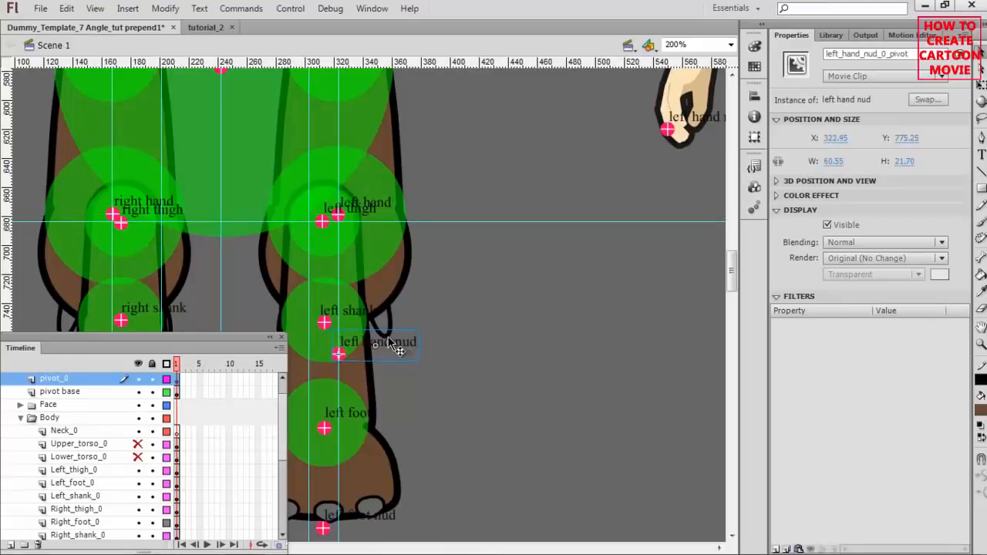
scroll(420, 276, "down", 2)
scroll(413, 174, "up", 1)
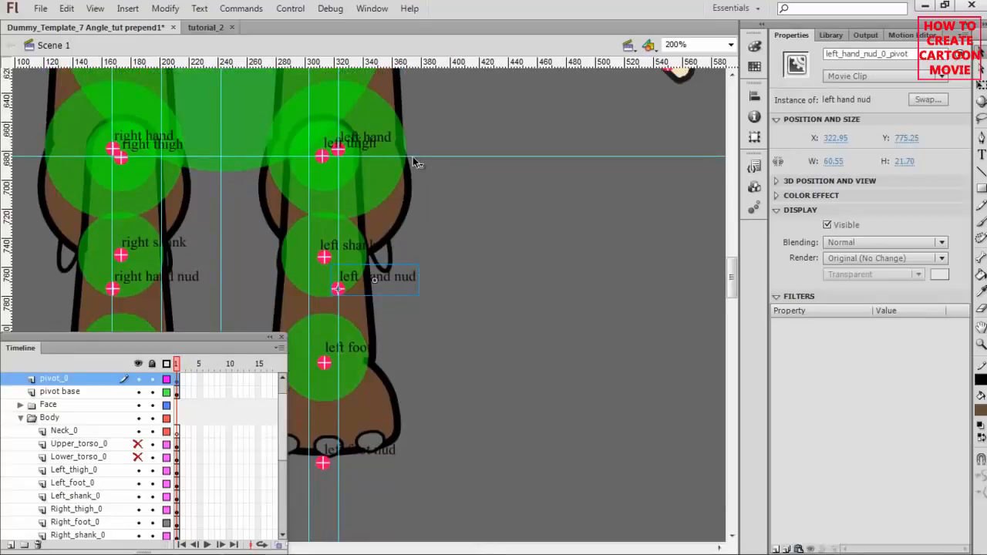
left_click_drag(415, 158, 424, 289)
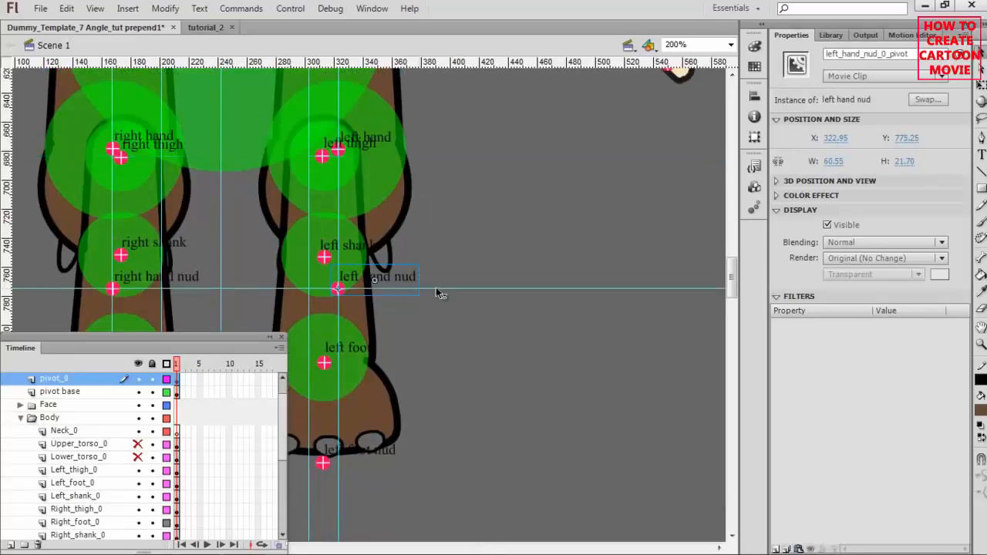
Move the vertical guide onto the left thigh pivot and nudge the left shank pivot left to X 312.05
scroll(445, 263, "up", 1)
scroll(444, 257, "up", 1)
scroll(444, 257, "down", 1)
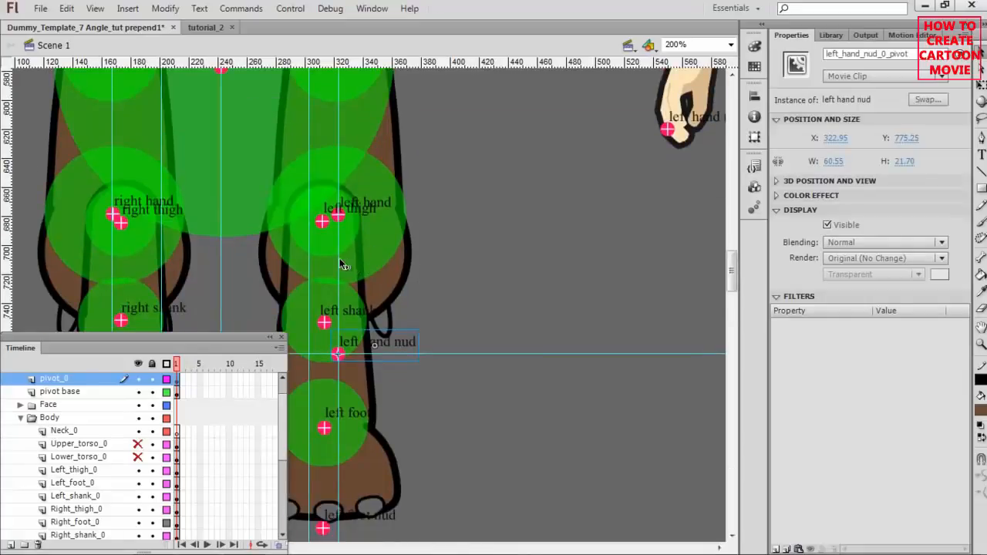
left_click_drag(337, 259, 322, 261)
left_click(352, 311)
key("Left")
key("Left")
key("Left")
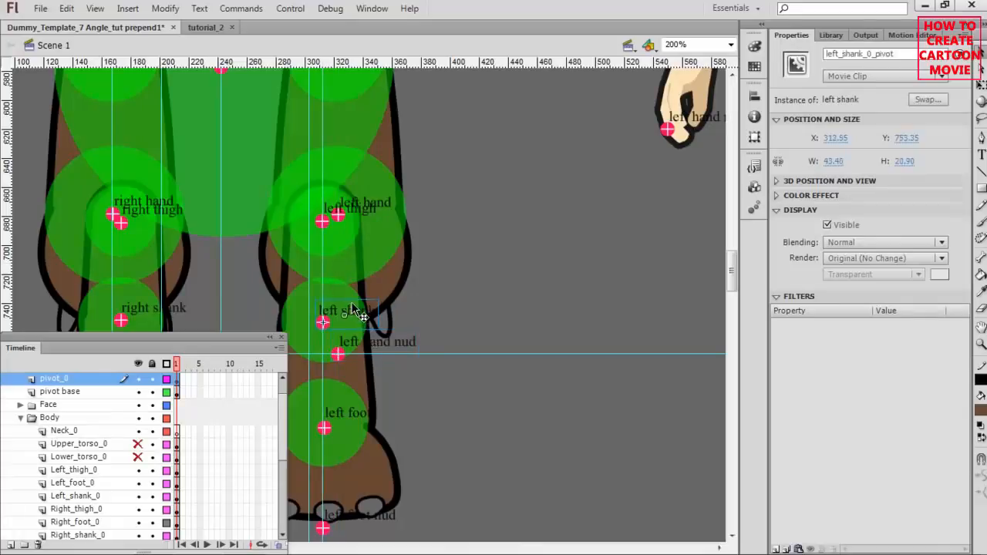
Nudge the left foot and left foot nud pivots left onto the vertical guide at X 312.05
scroll(352, 310, "down", 3)
left_click(352, 287)
key("Left")
key("Left")
key("Left")
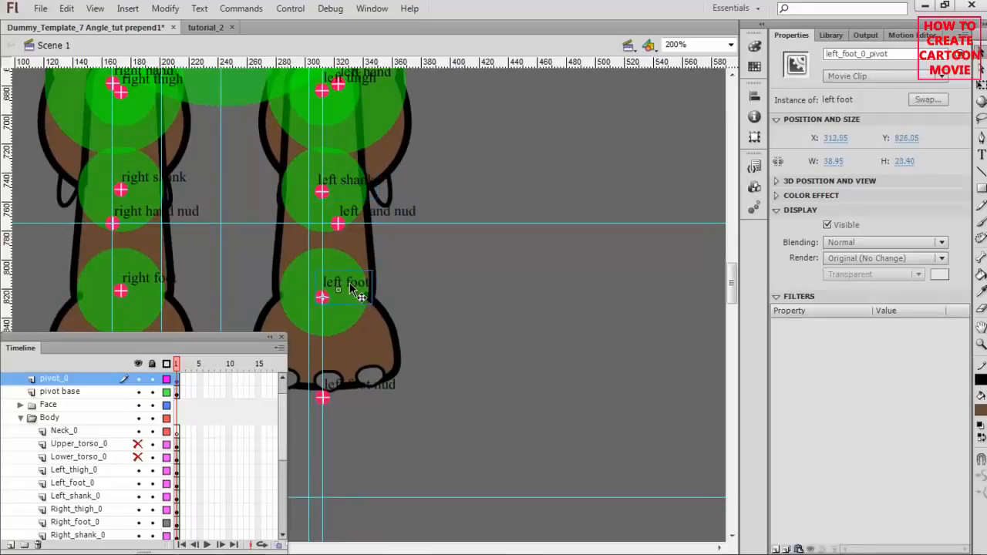
scroll(351, 287, "down", 1)
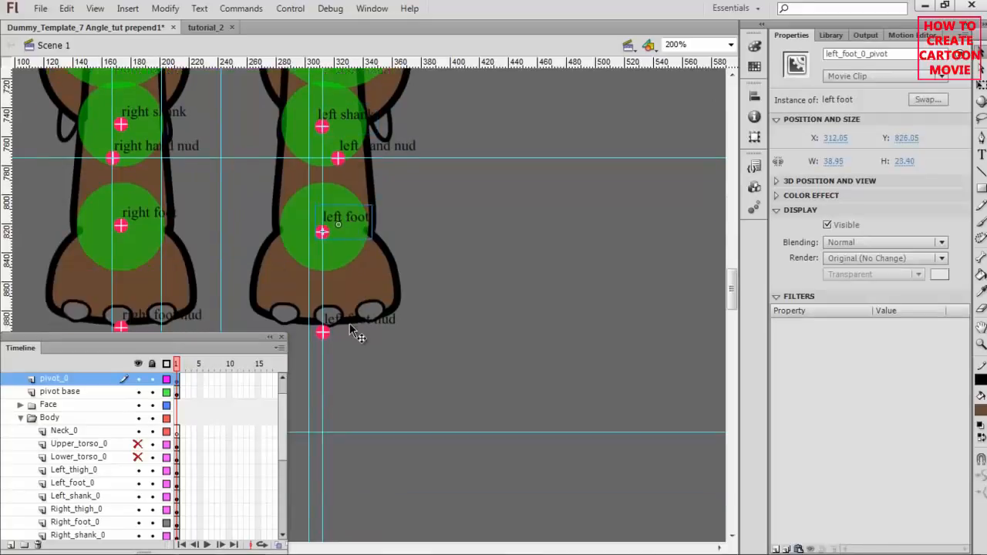
left_click(358, 331)
key("Left")
Align the left thigh pivot with the right thigh's height and the left shank pivot with the right shank's at Y 752.85, using the horizontal guide
scroll(386, 339, "up", 3)
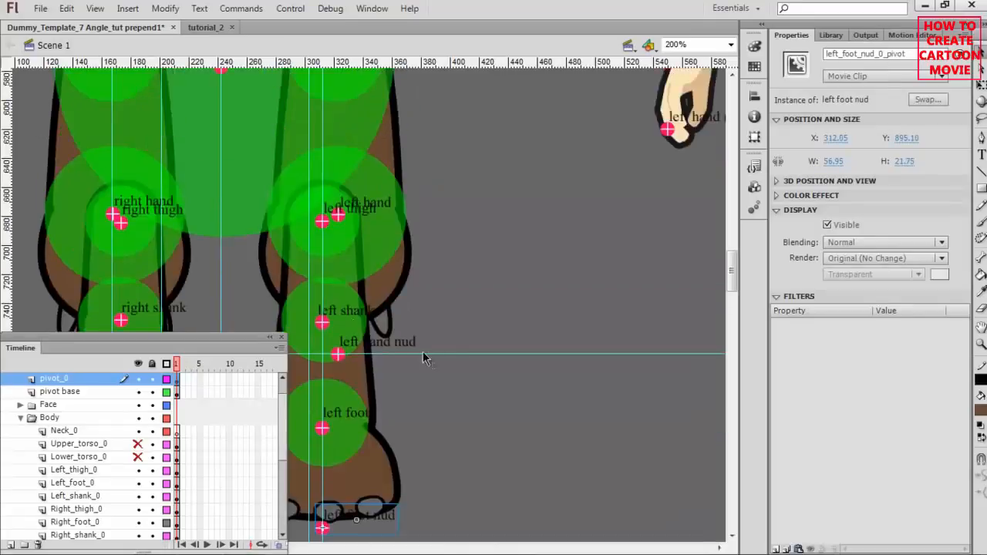
left_click_drag(425, 356, 443, 222)
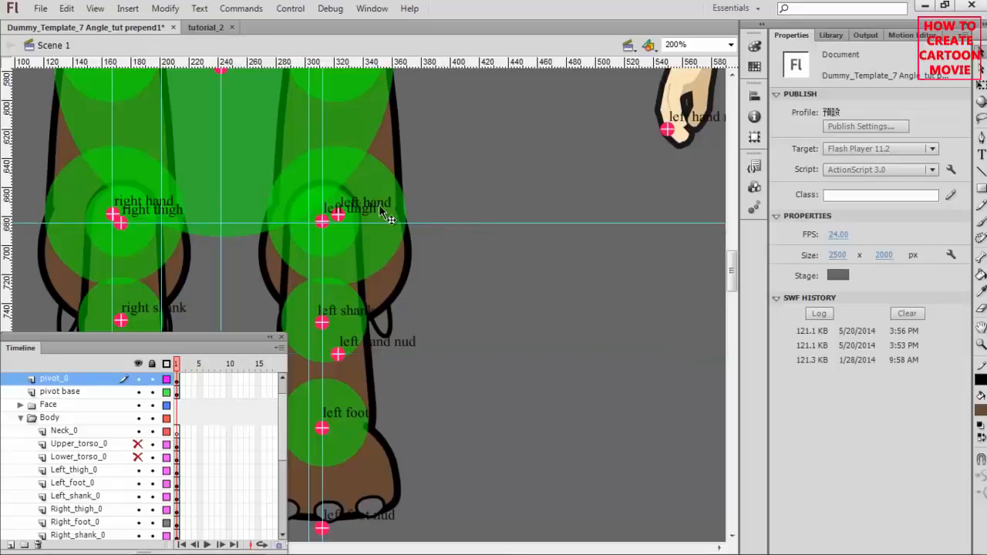
left_click(369, 217)
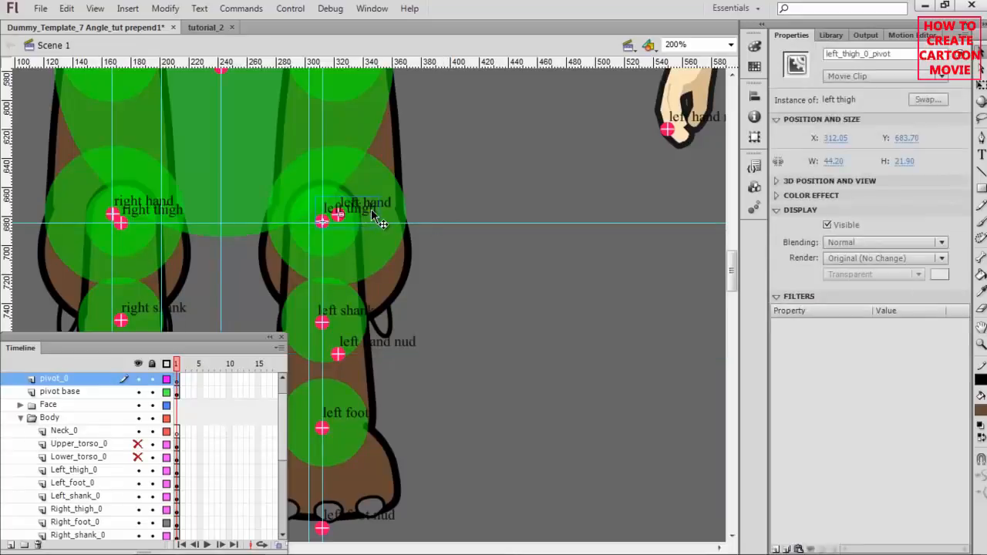
key("Down")
scroll(371, 209, "down", 5)
left_click_drag(455, 62, 427, 193)
left_click(358, 181)
key("Up")
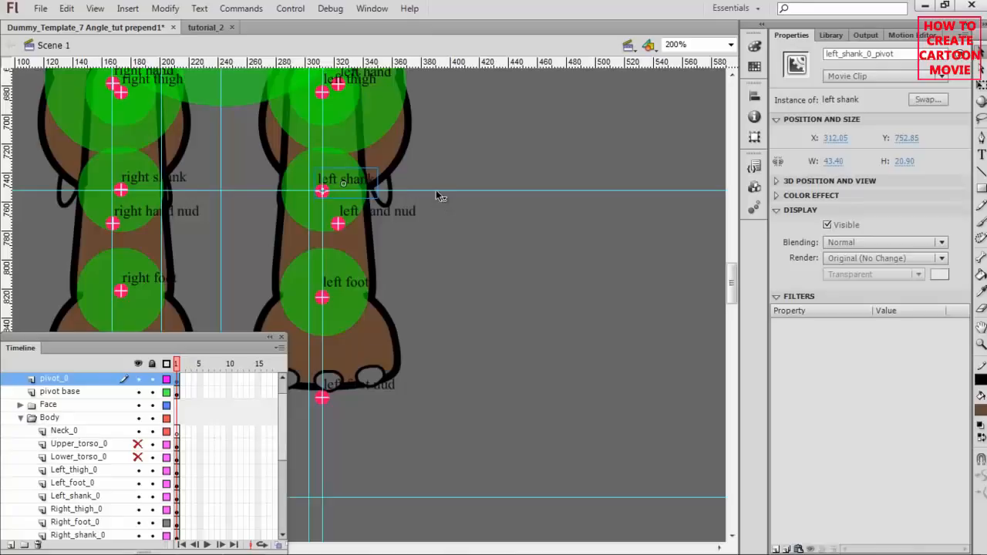
Move the horizontal guide to the right foot pivot's height and raise the left foot pivot to Y 821.05
left_click_drag(444, 191, 455, 290)
left_click(364, 283)
key("Up")
key("Up")
key("Up")
key("Up")
key("Up")
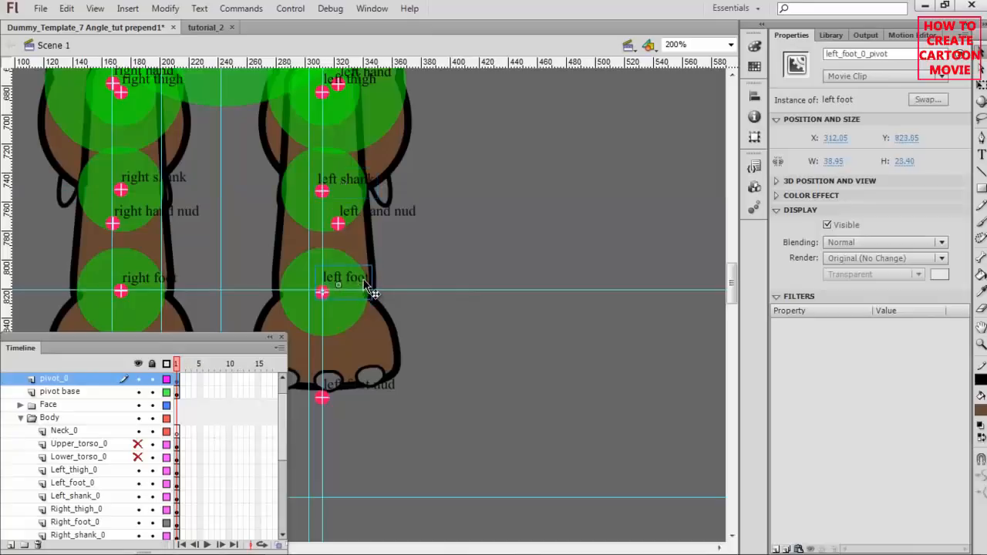
scroll(525, 264, "down", 2)
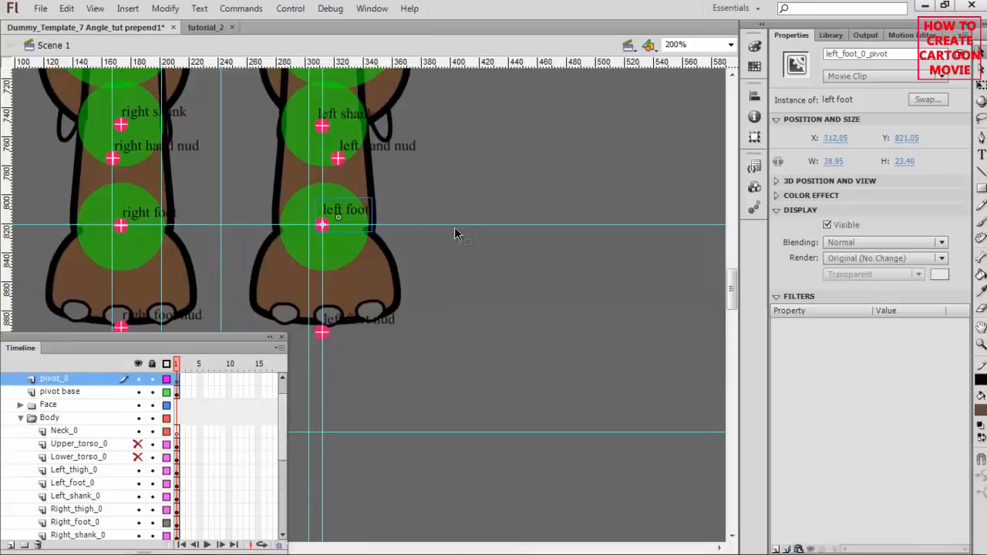
Move the horizontal guide to the right foot nud pivot's height and raise the left foot nud pivot to Y 892.10
left_click_drag(458, 295, 453, 328)
left_click(377, 326)
key("Up")
key("Up")
key("Up")
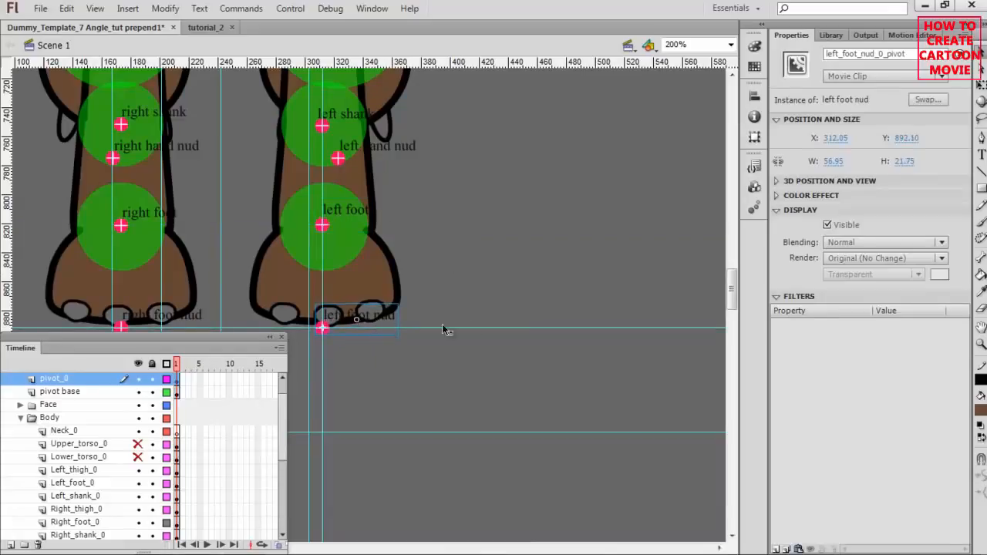
Copy the left arm's layer name and set the arm's instance name to Left_arm_0
scroll(519, 257, "up", 10)
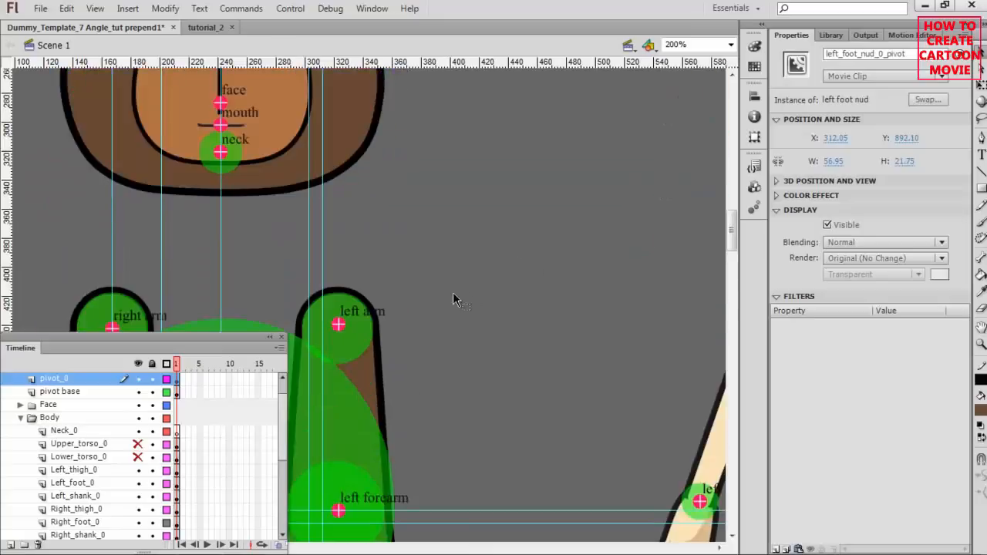
scroll(453, 292, "down", 2)
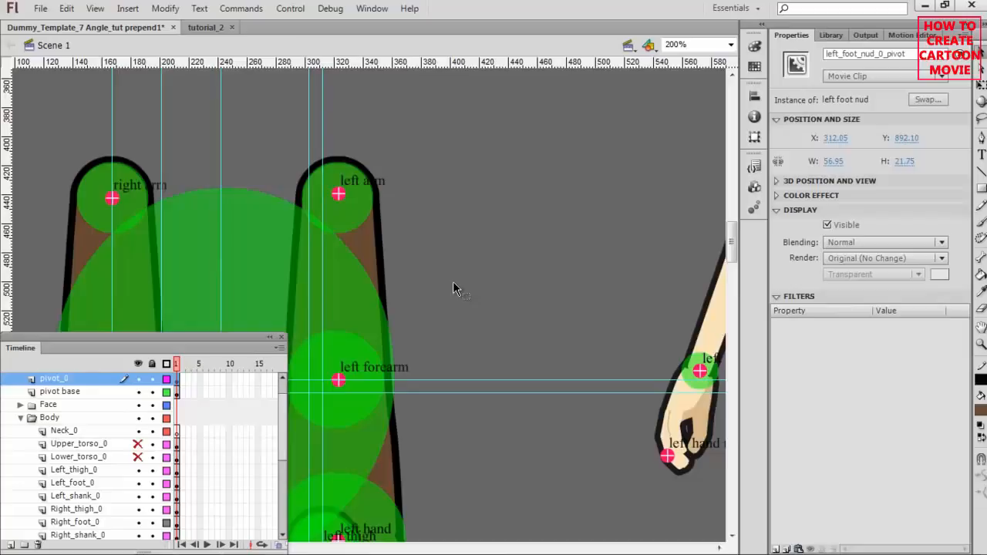
left_click(369, 247)
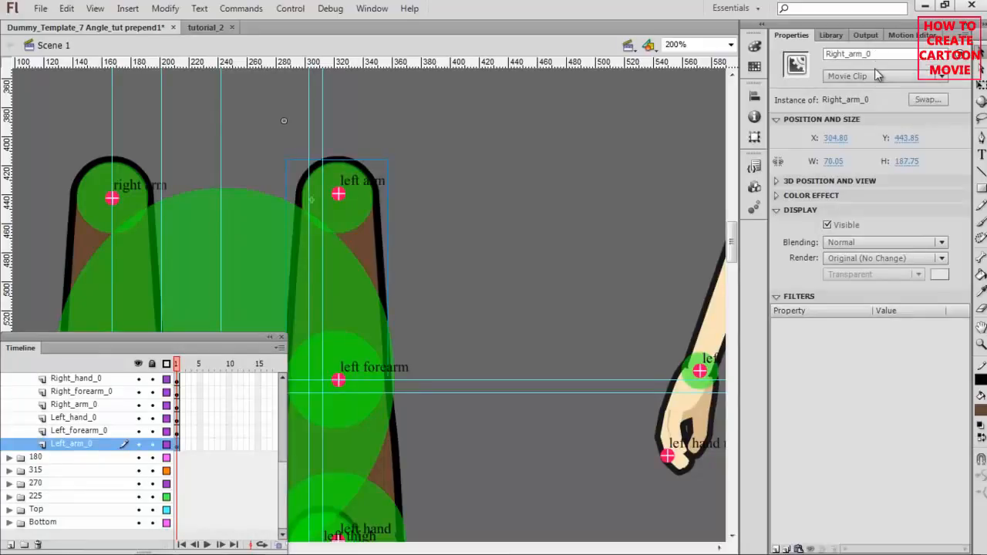
double_click(82, 443)
key("ctrl+c")
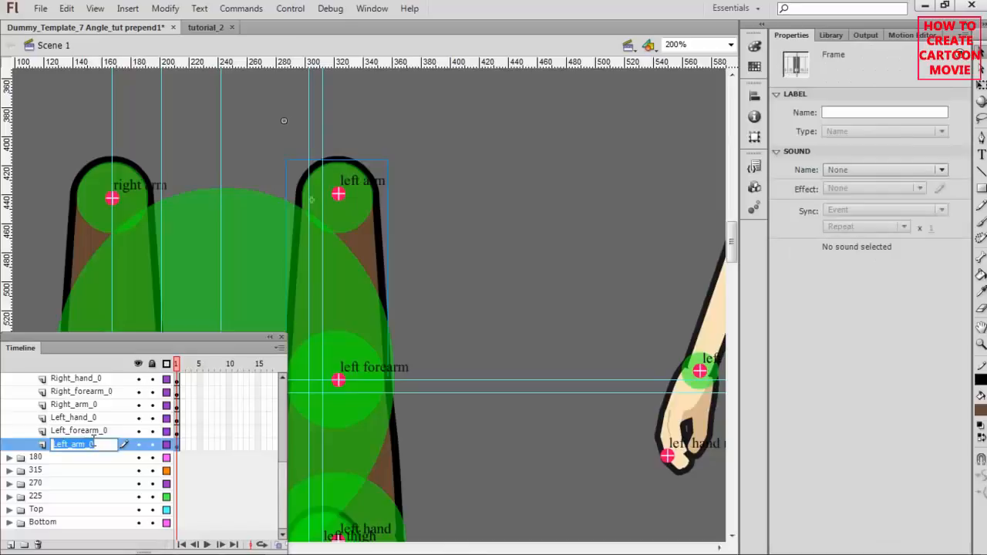
left_click(364, 247)
left_click(891, 54)
key("ctrl+v")
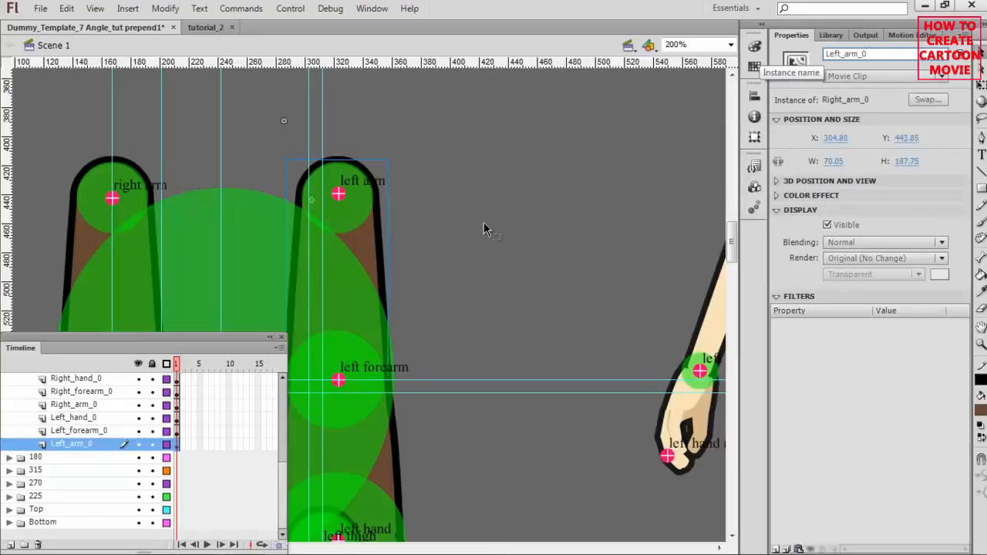
Copy the left forearm's layer name and set the forearm's instance name to Left_forearm_0
left_click(381, 470)
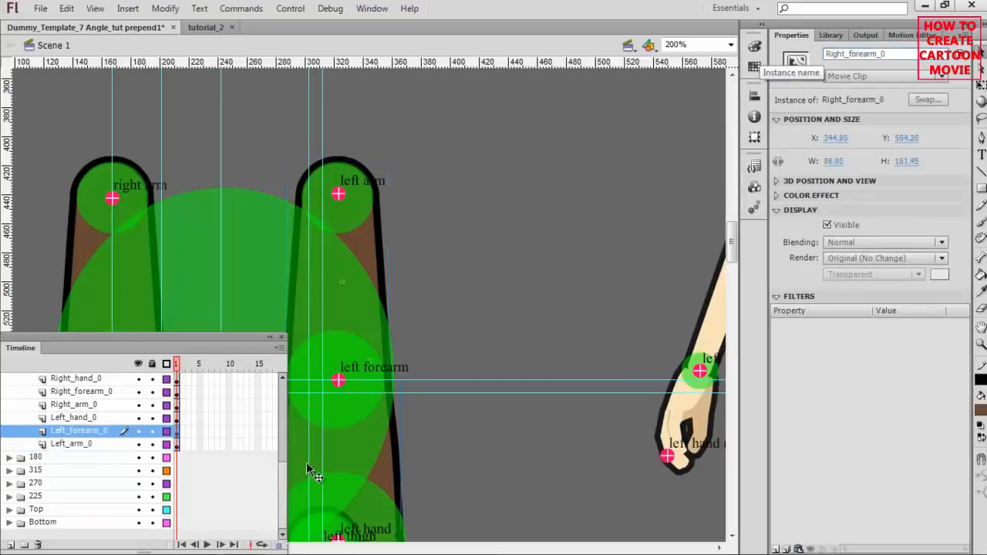
double_click(79, 430)
key("ctrl+c")
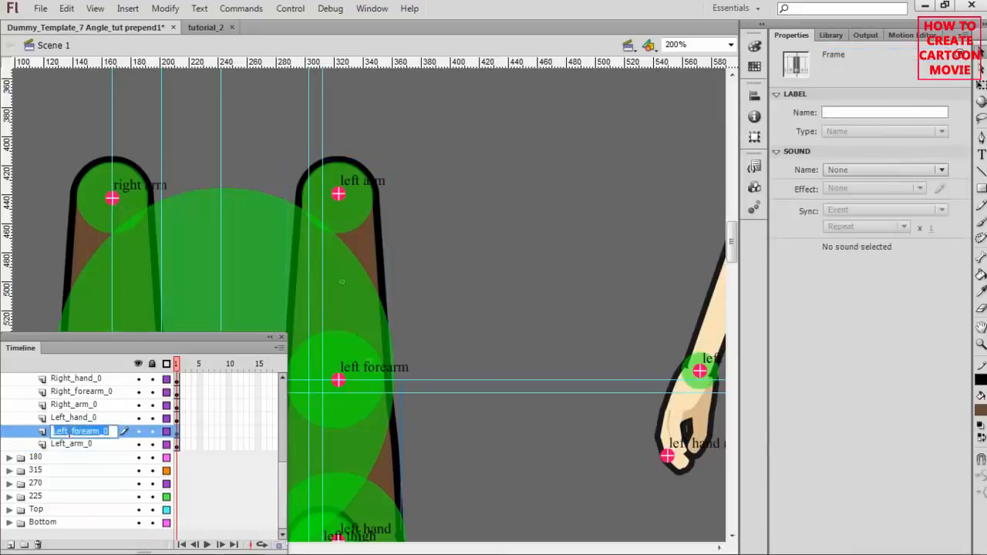
left_click(387, 469)
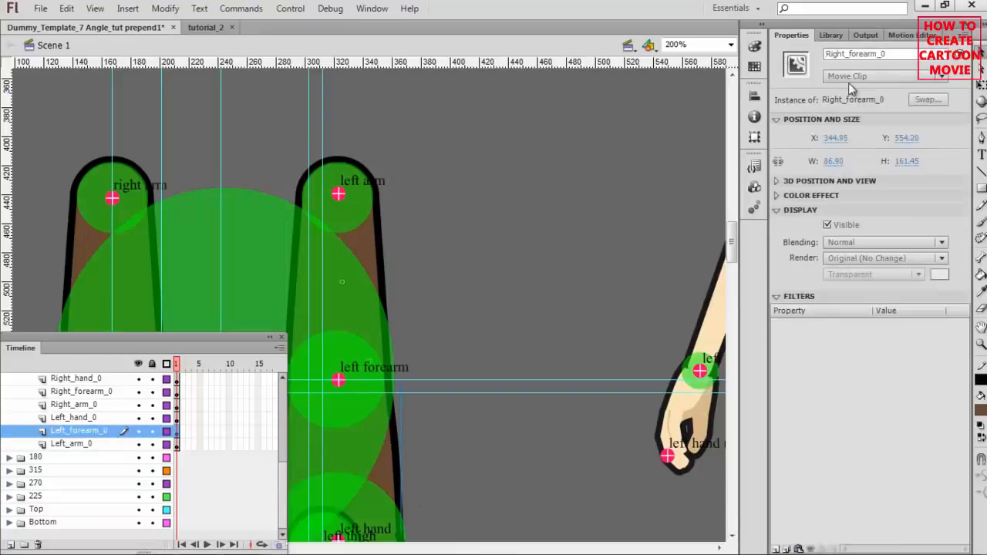
double_click(856, 53)
key("ctrl+v")
key("Return")
Copy the left hand's layer name and set the hand's instance name to Left_hand_0
left_click_drag(513, 336, 535, 309)
scroll(535, 308, "down", 5)
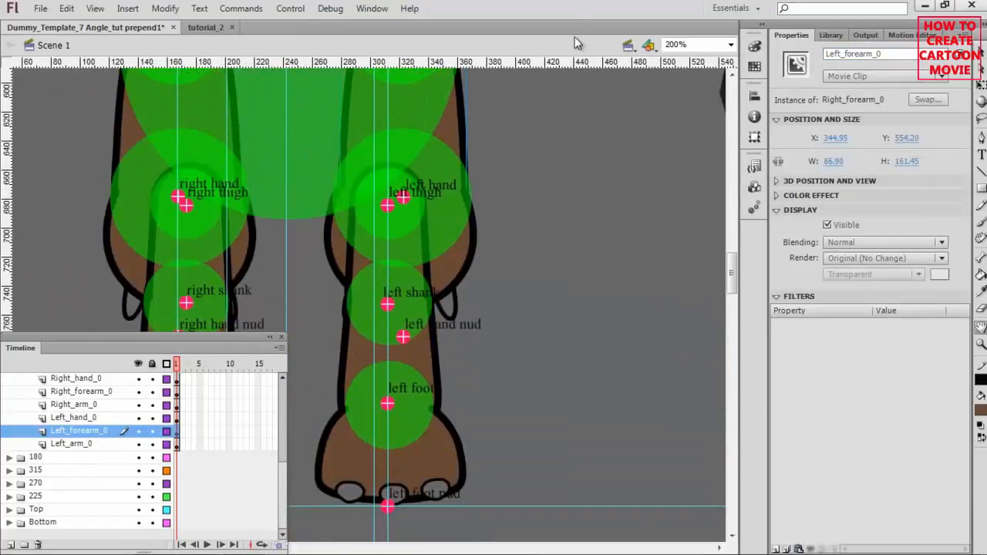
left_click(466, 270)
double_click(77, 418)
key("ctrl+c")
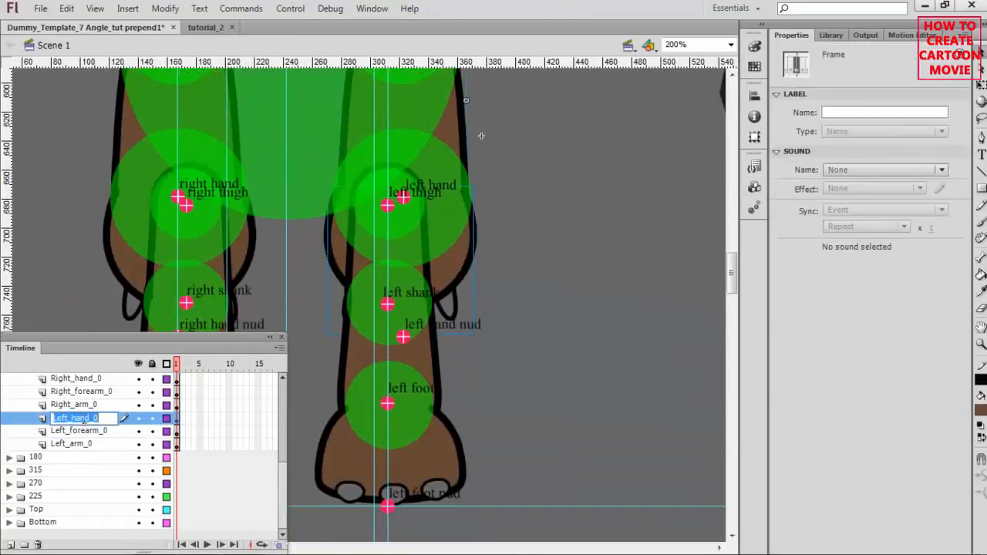
left_click(447, 267)
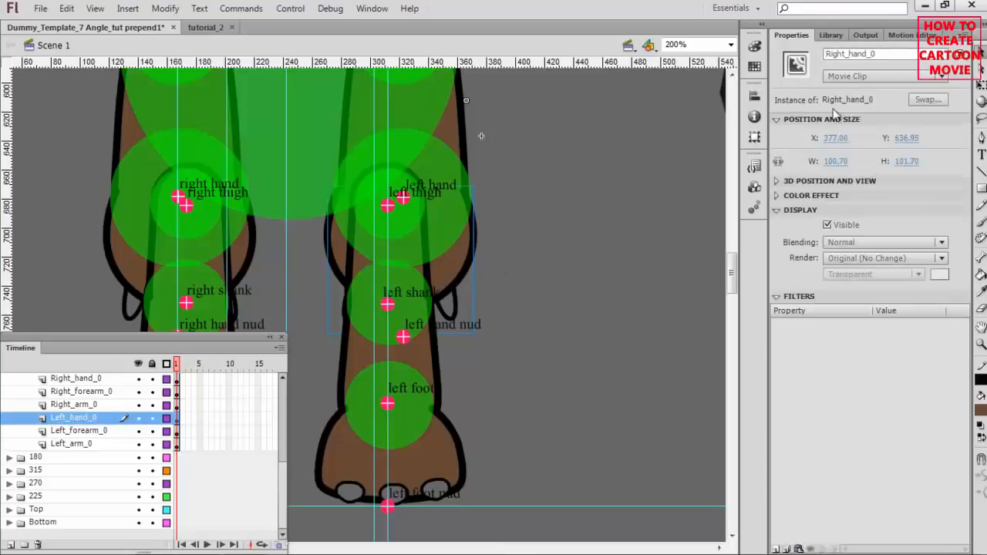
left_click_drag(887, 54, 825, 54)
key("ctrl+v")
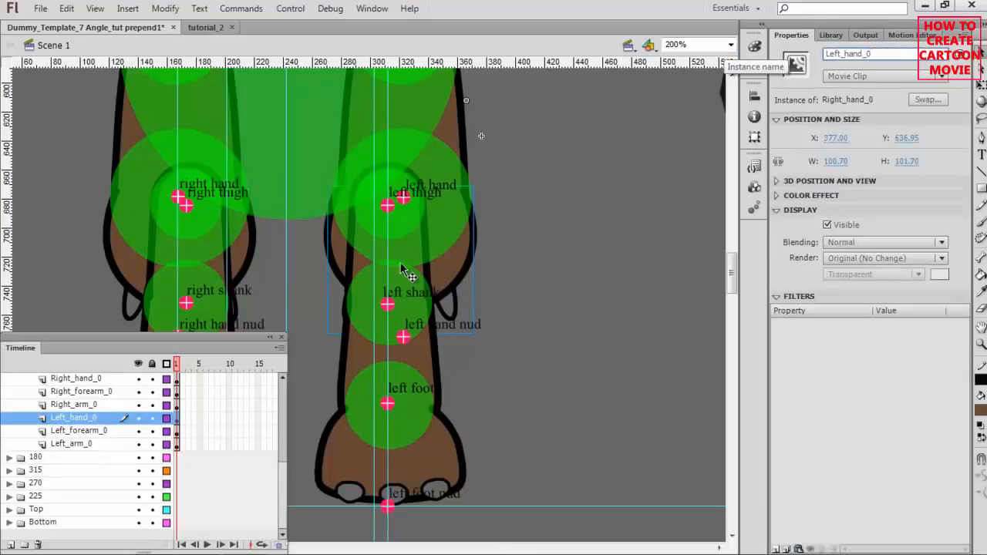
Copy the left thigh's layer name and set the thigh's instance name to Left_thigh_0
left_click(357, 266)
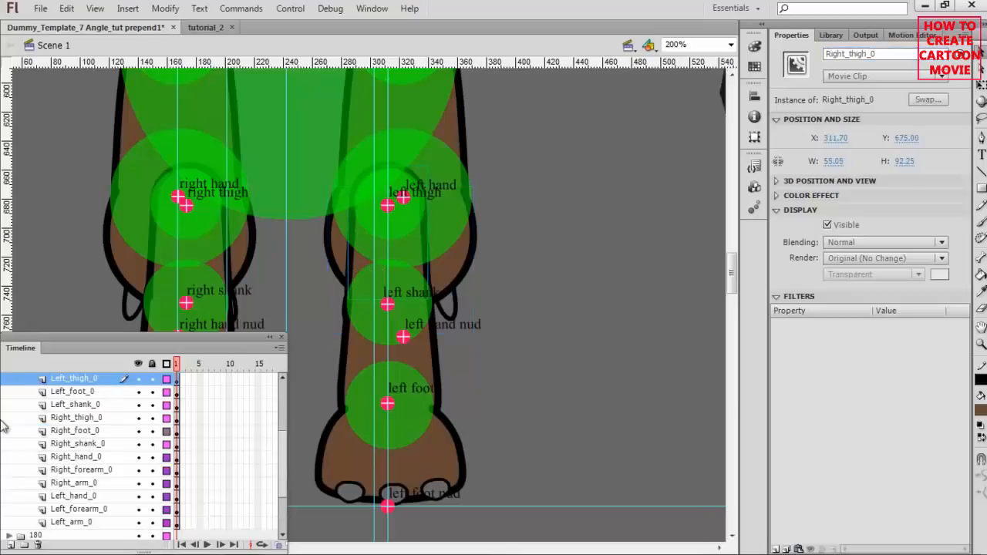
double_click(76, 379)
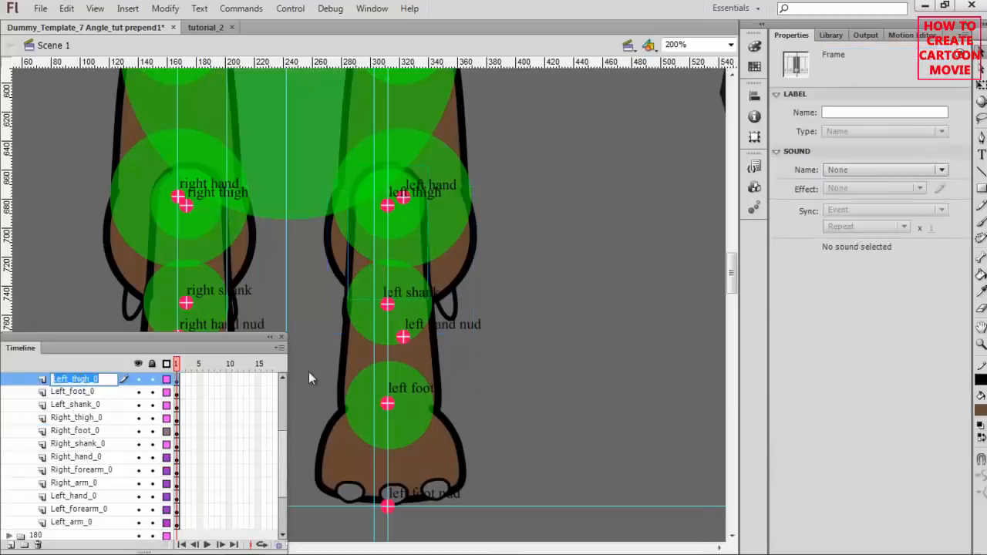
left_click(356, 266)
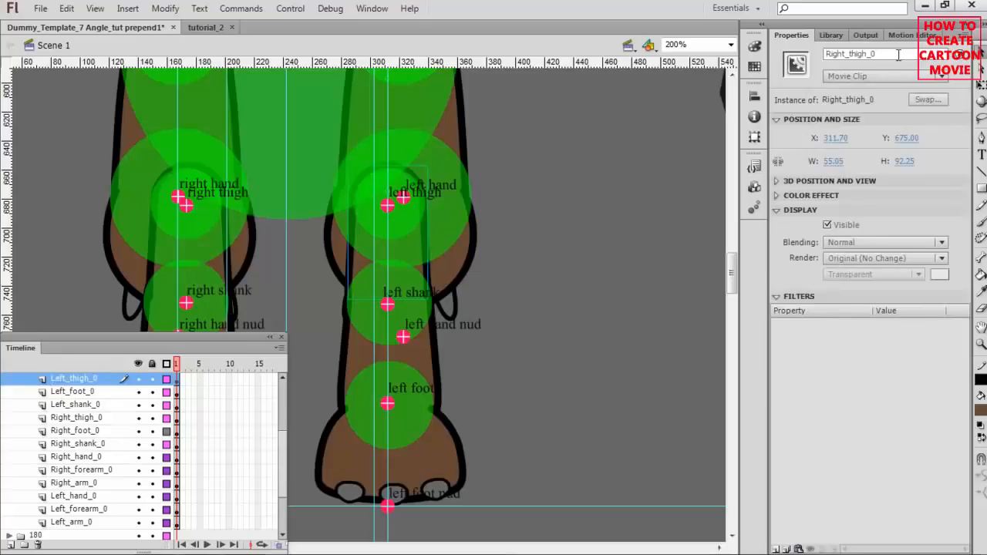
double_click(848, 53)
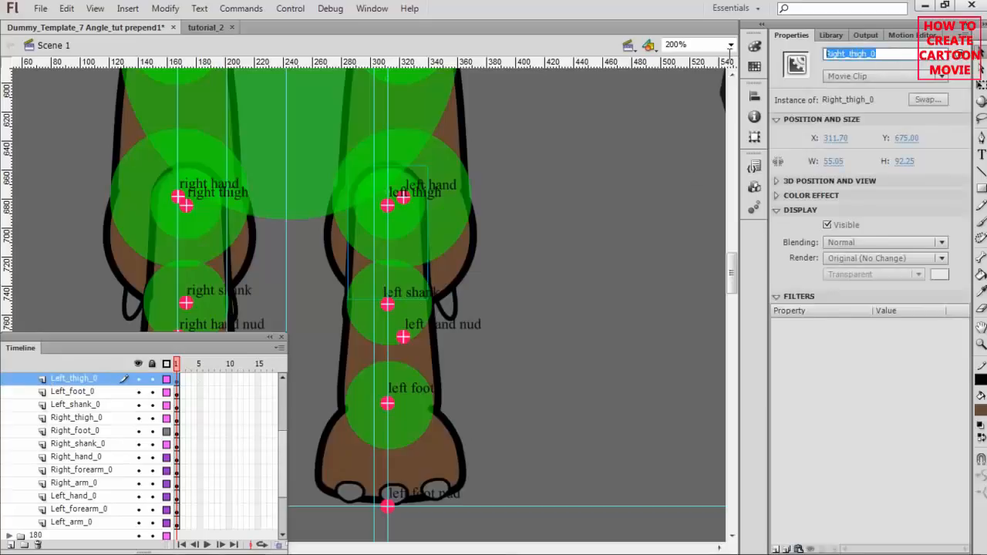
Change the left shank's instance name to Left_shank_0
left_click(430, 363)
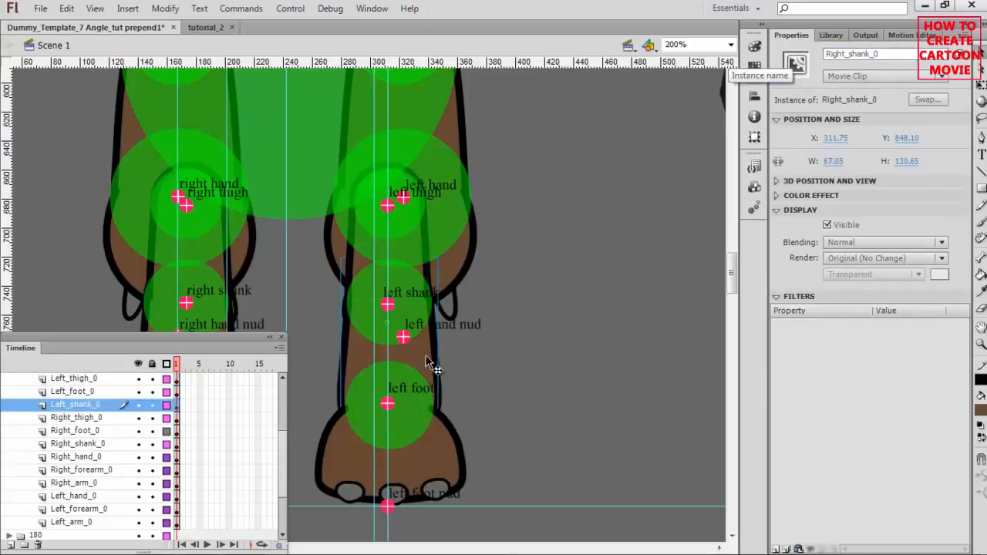
left_click_drag(843, 54, 782, 56)
type("Left")
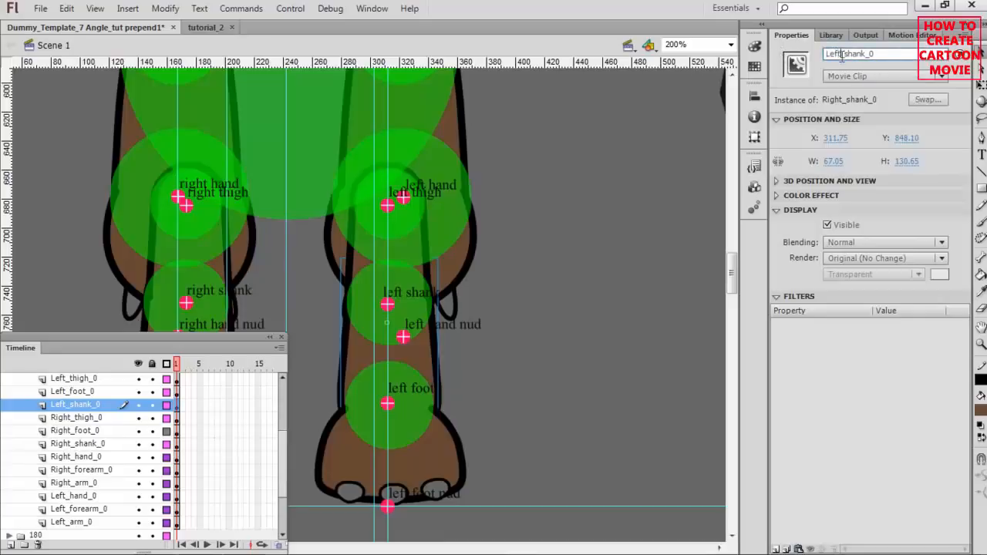
Change the left foot's instance name to Left_foot_0
left_click_drag(842, 53, 788, 58)
left_click(451, 447)
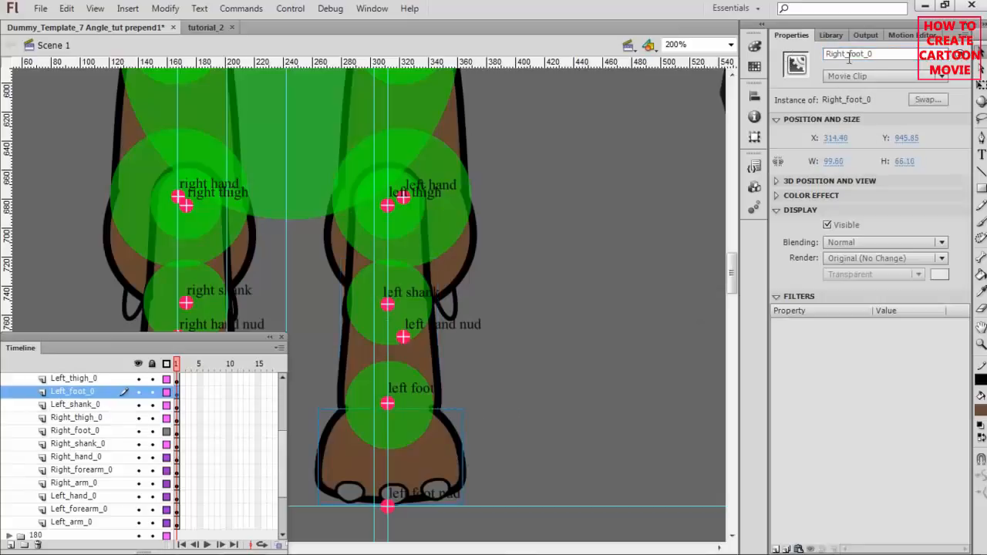
left_click_drag(845, 55, 824, 56)
type("Left")
Show the Lower_torso_0 and Upper_torso_0 layers and hide the guides on the stage
left_click_drag(545, 163, 696, 302)
key("ctrl+minus")
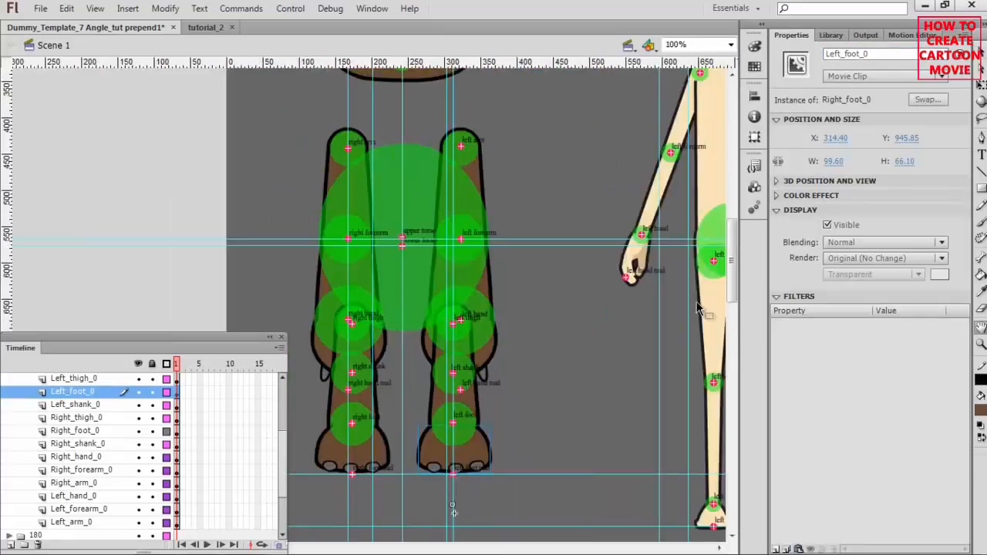
key("ctrl+minus")
scroll(108, 442, "up", 2)
scroll(109, 442, "up", 1)
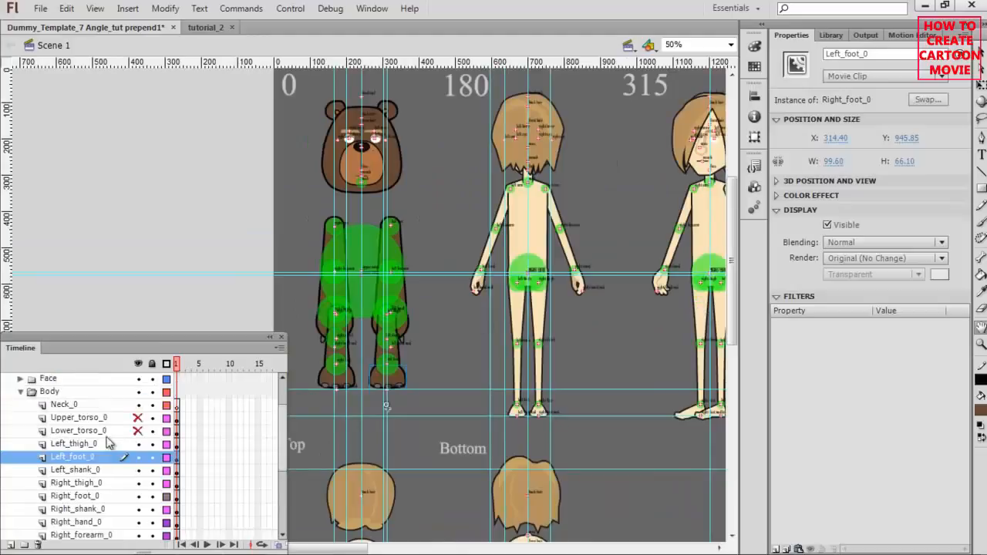
left_click(139, 431)
left_click(139, 418)
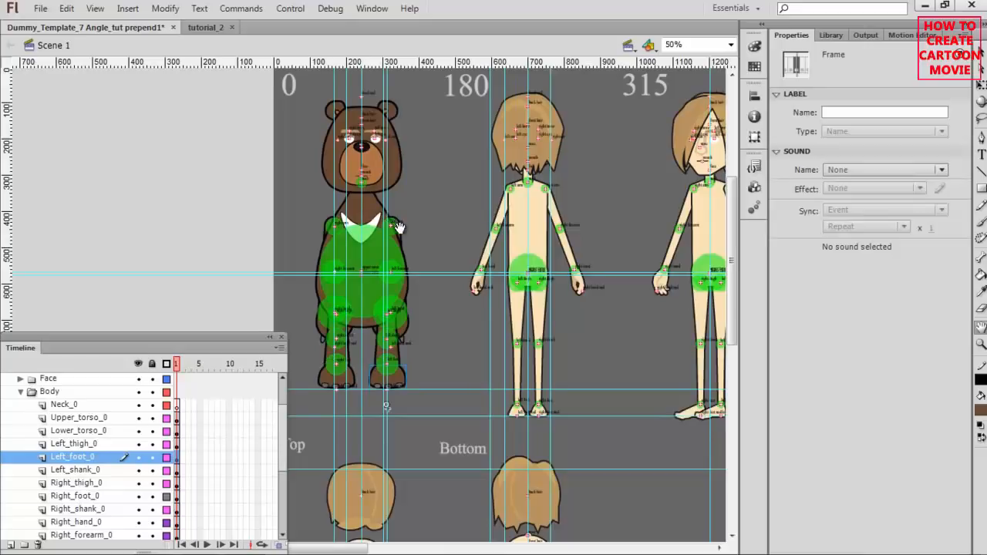
key("ctrl+semicolon")
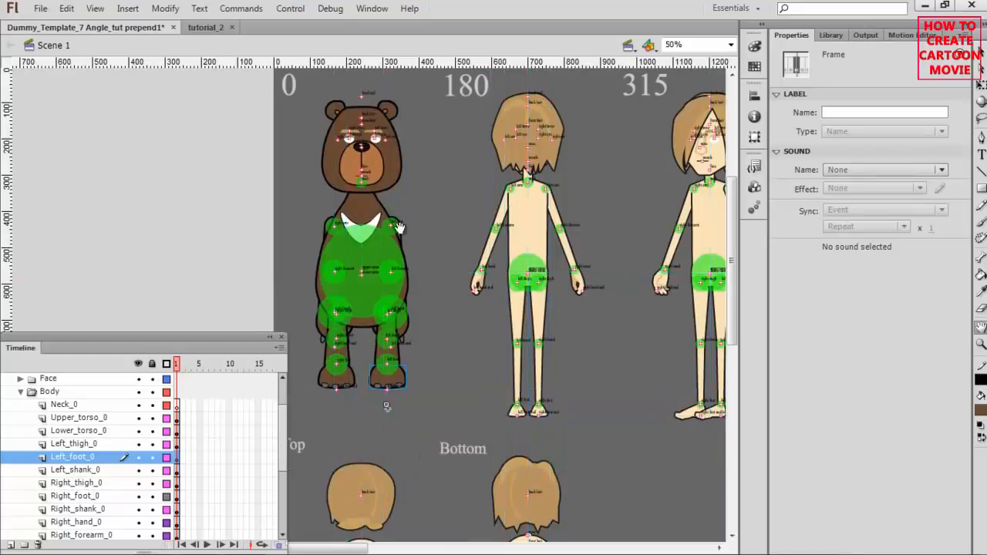
Delete the hair, both ears and the neck from the human figure in the 180 view
left_click_drag(627, 340, 605, 370)
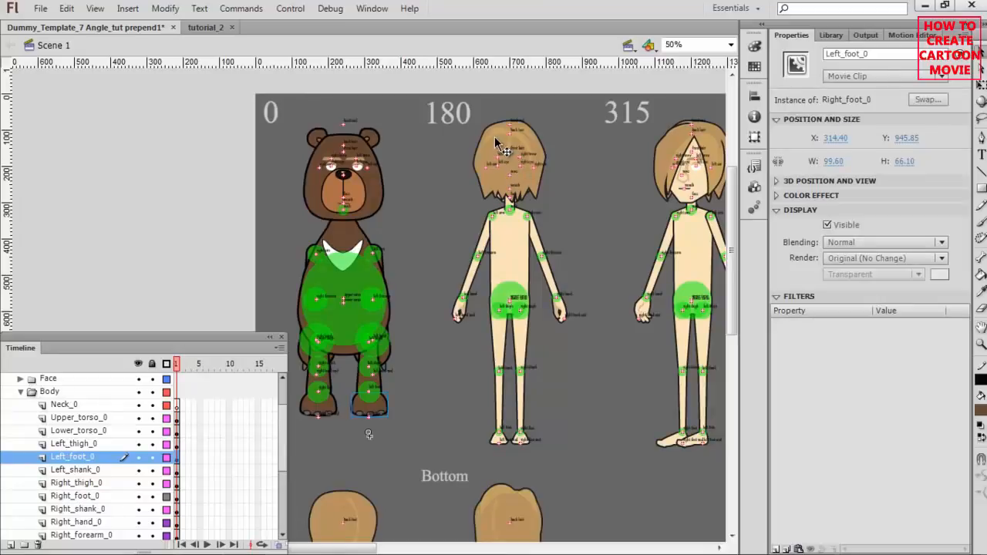
left_click(497, 144)
key("Delete")
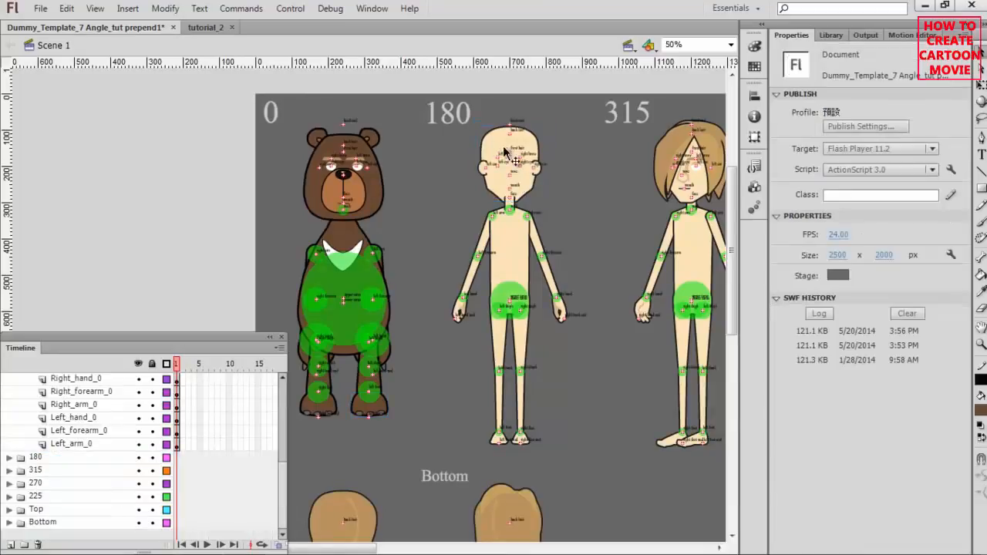
left_click(537, 172)
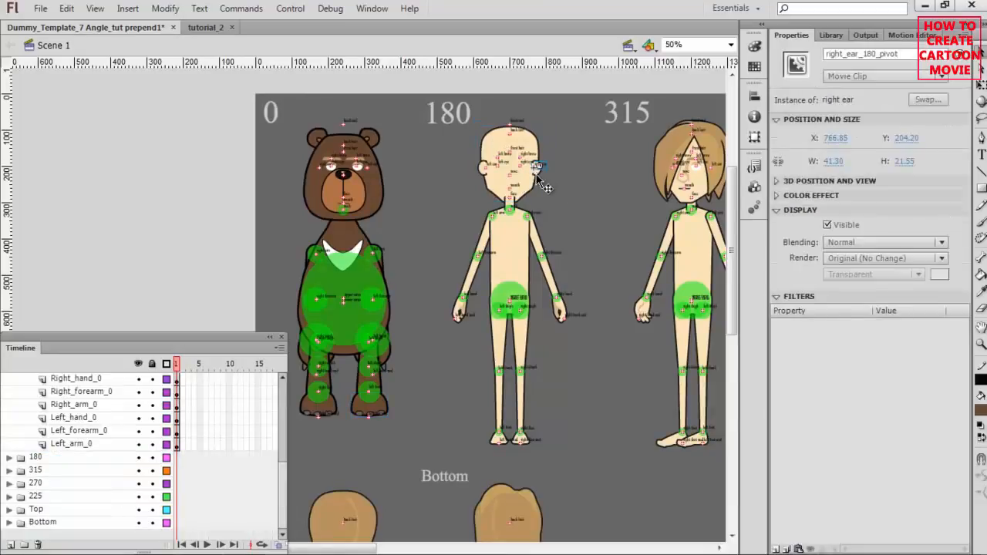
key("Delete")
left_click(481, 173)
key("Delete")
left_click(518, 207)
key("Delete")
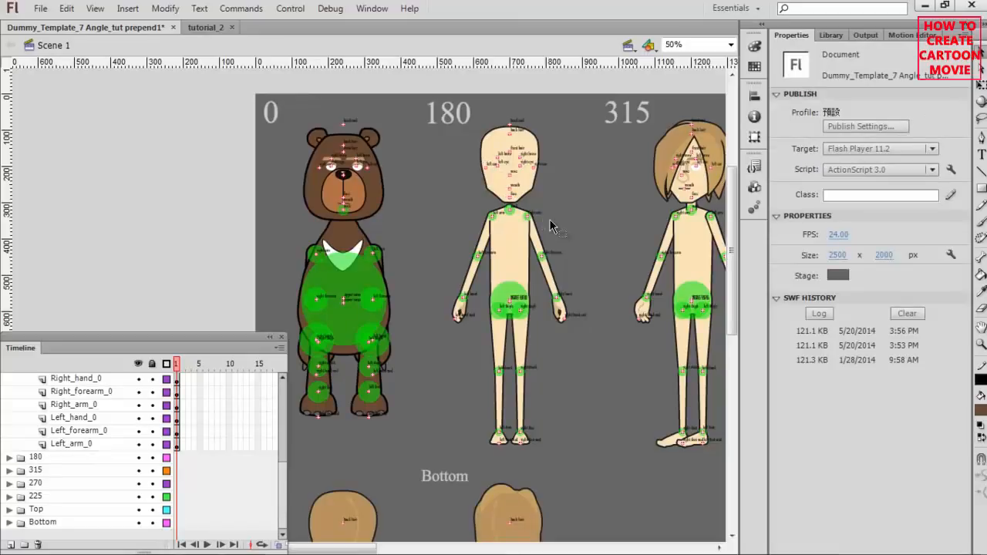
Collapse the 0 view's Body folder, expand its Face folder and select the bear's face
left_click(377, 195)
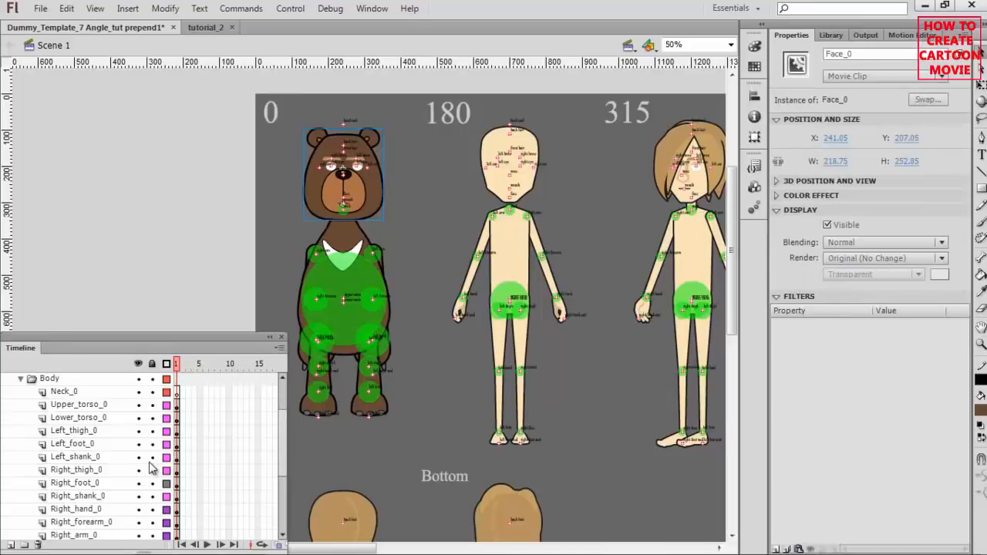
left_click(21, 379)
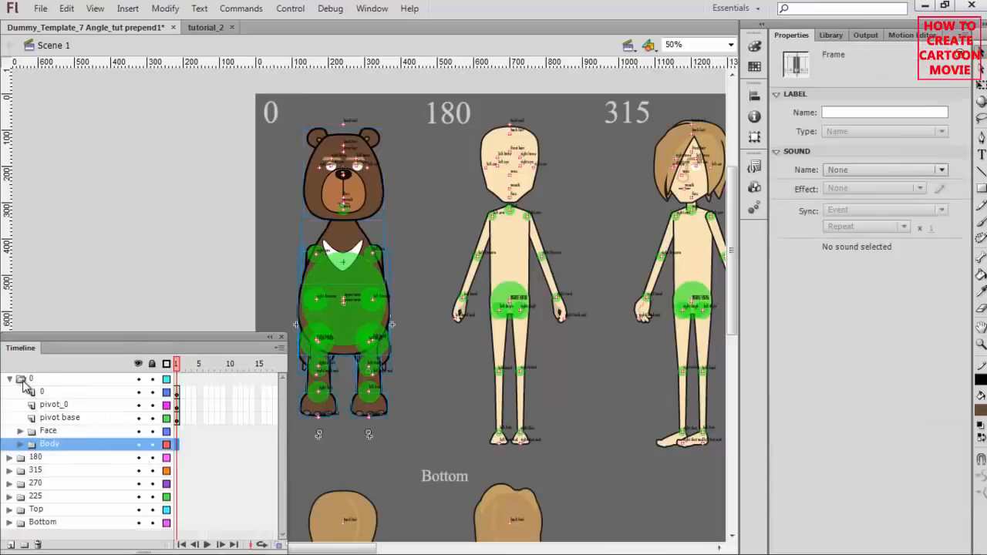
left_click(26, 433)
left_click(21, 430)
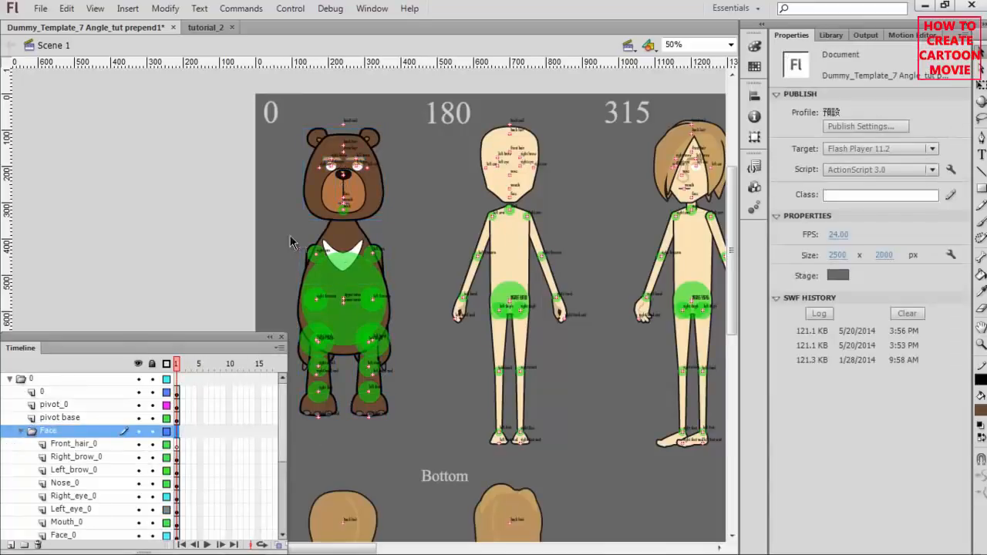
left_click(317, 196)
scroll(107, 438, "down", 1)
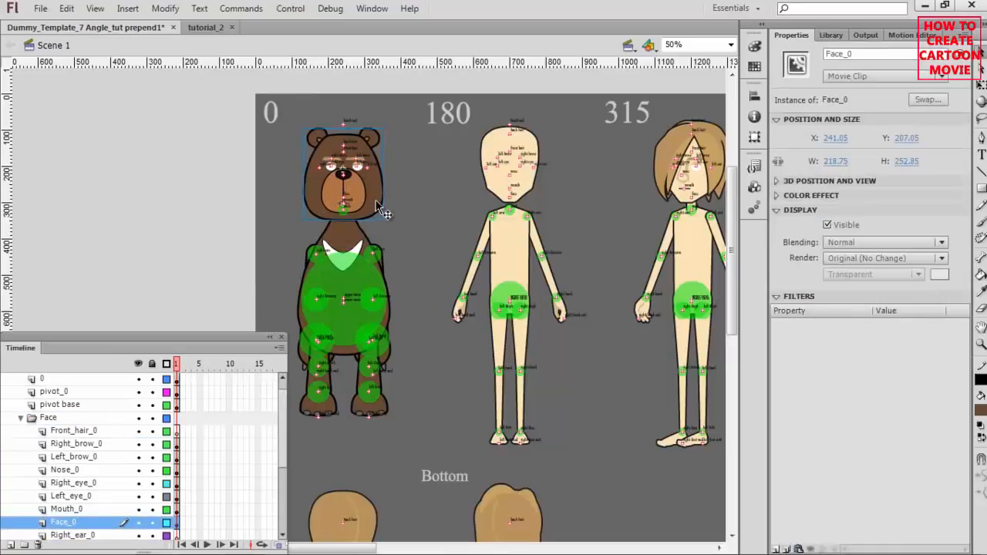
Expand the 180 view's Body folder and paste the bear's face in place on the Face_180 layer
left_click(490, 146)
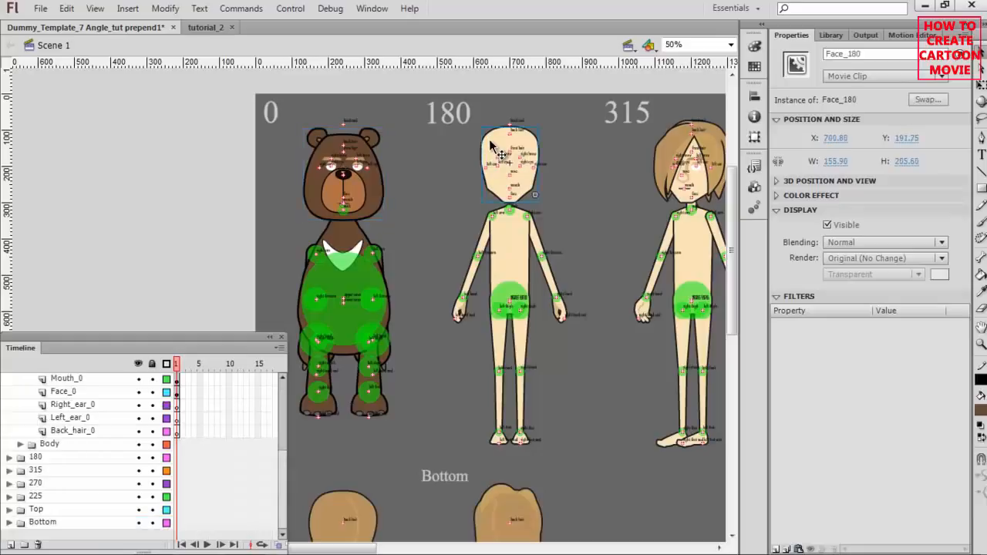
left_click(7, 458)
left_click(9, 457)
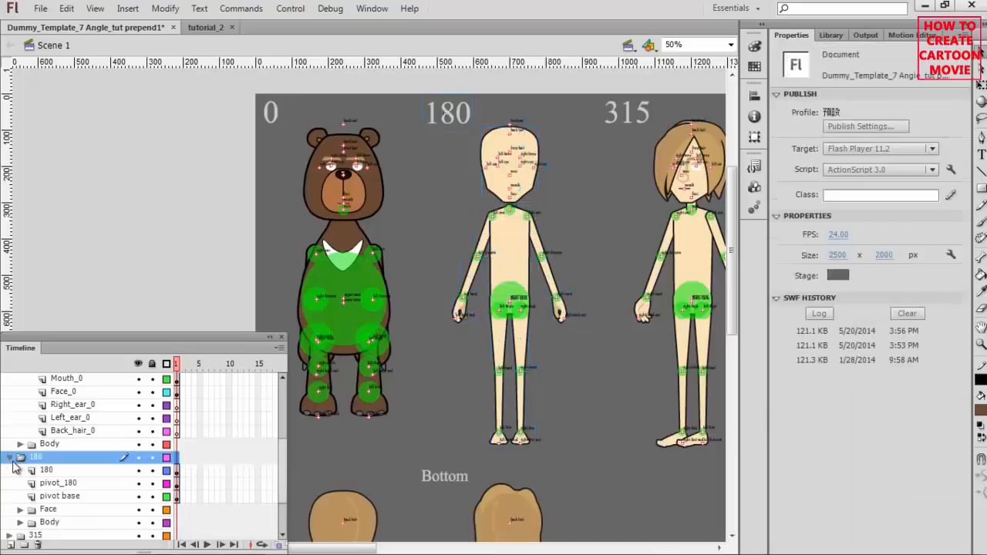
left_click(27, 522)
left_click(493, 182)
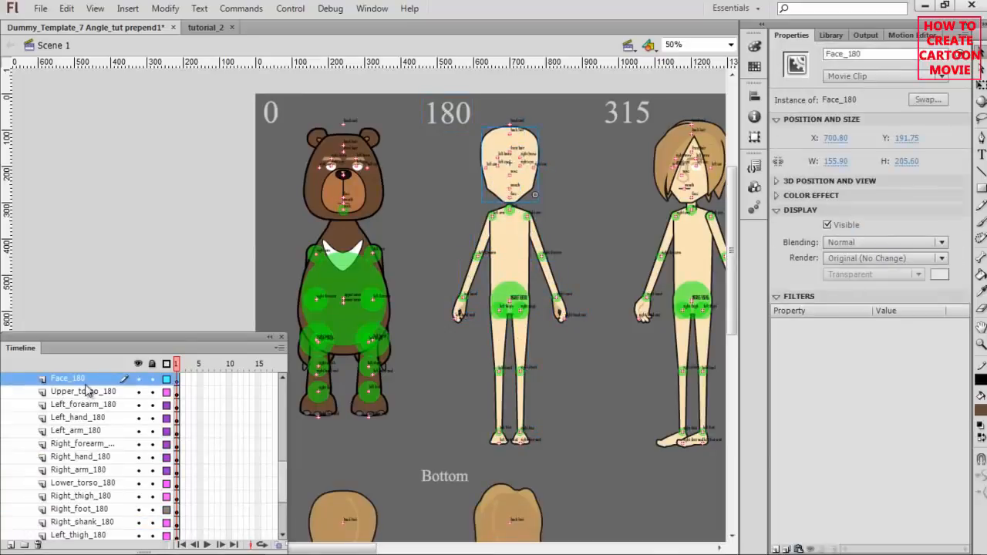
key("ctrl+shift+v")
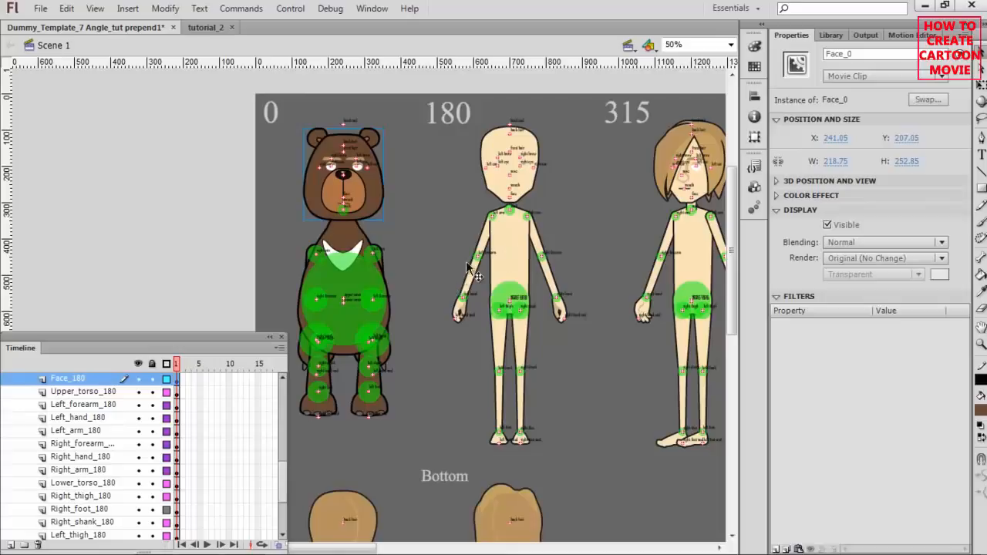
Copy the bear's upper and lower torso in place onto the Upper_torso_180 and Lower_torso_180 layers
left_click(346, 237)
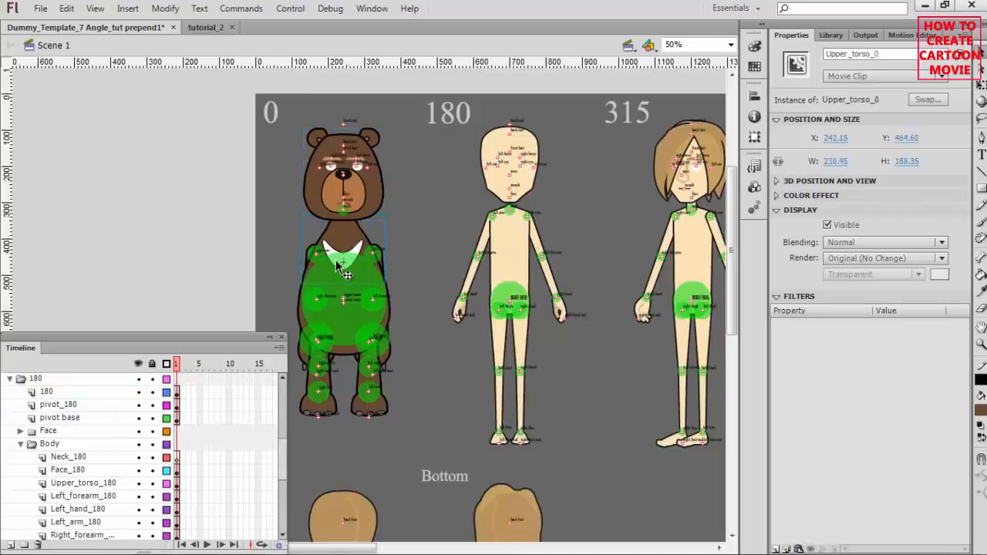
left_click(522, 241)
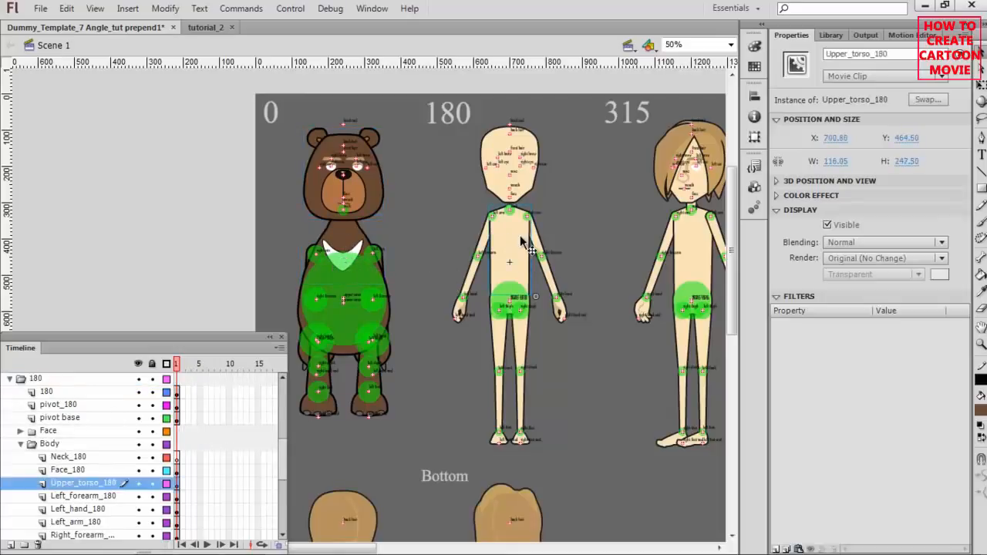
left_click(350, 361)
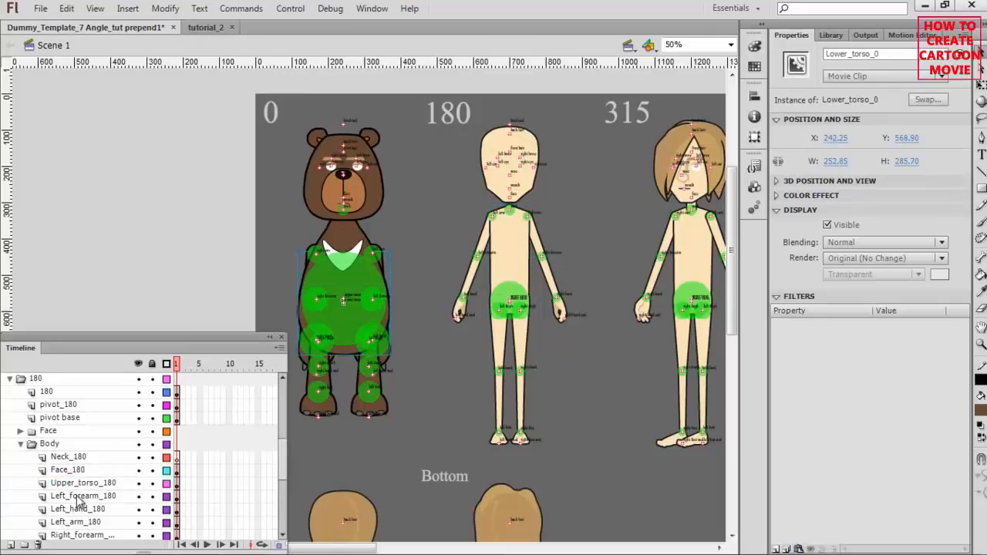
left_click(87, 525)
scroll(94, 509, "down", 3)
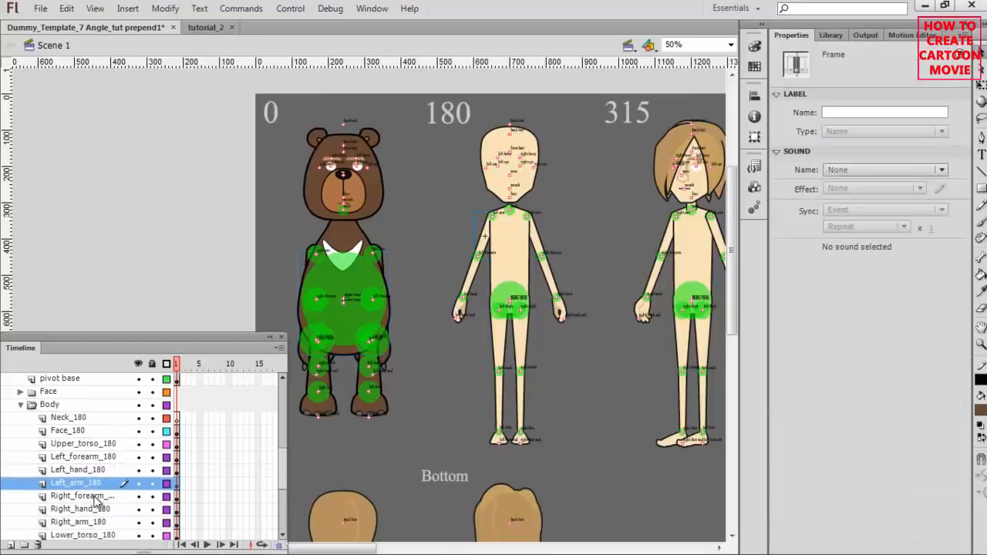
left_click(98, 460)
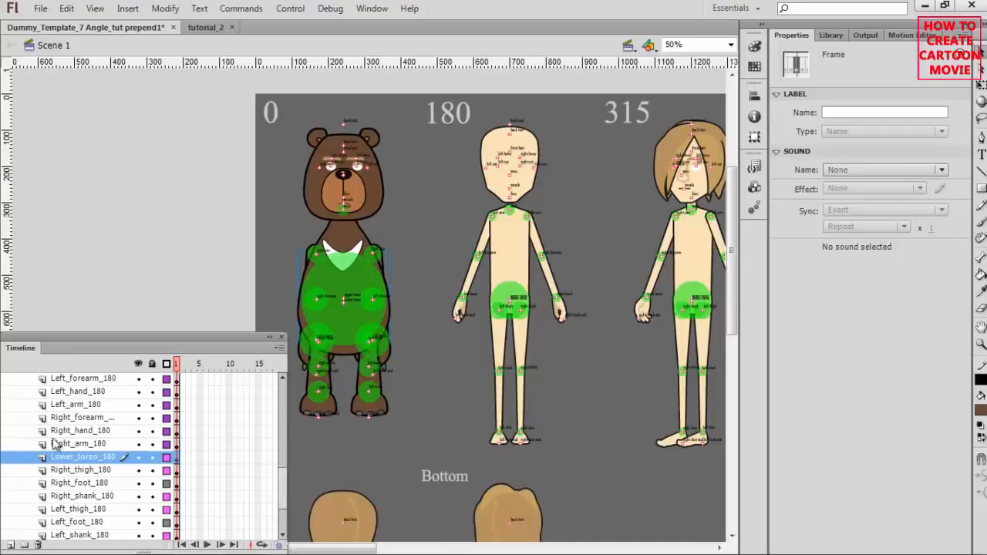
Collapse the 0 view's Face layer folder
scroll(61, 443, "up", 15)
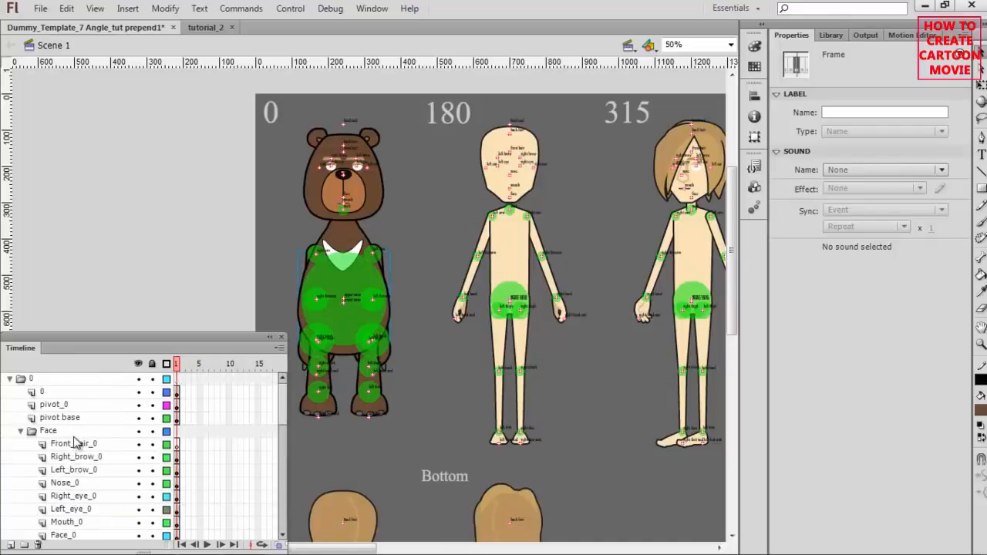
scroll(75, 441, "down", 3)
scroll(34, 479, "up", 1)
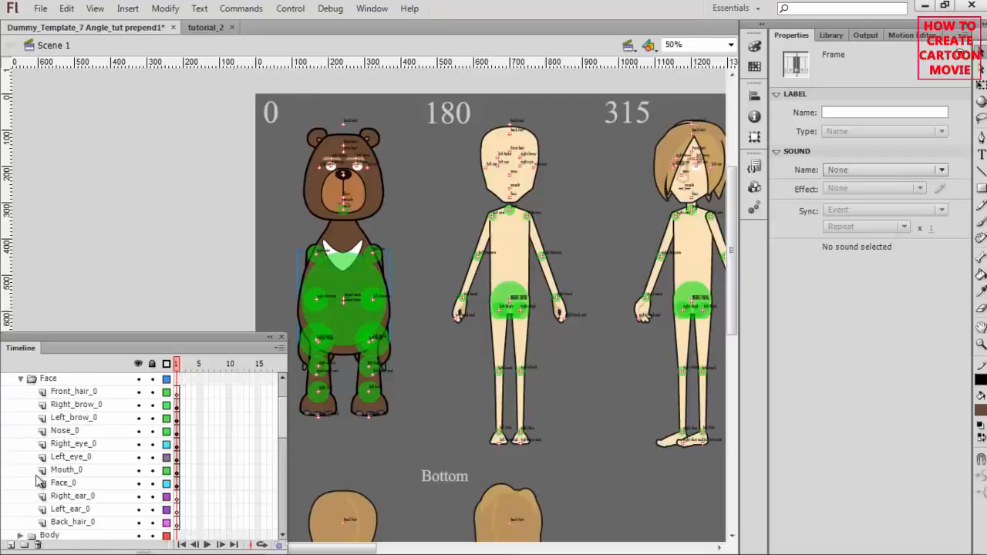
left_click(20, 379)
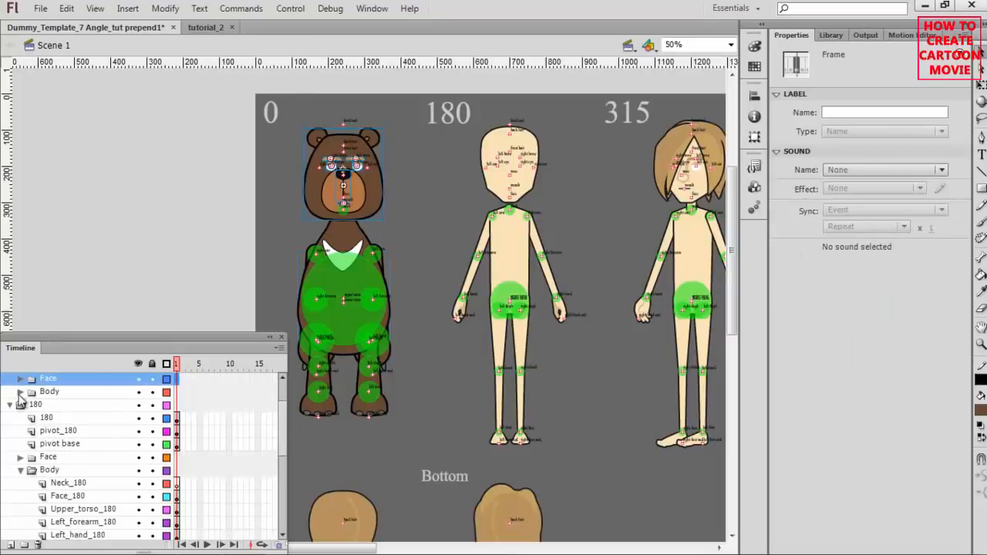
Expand the 0 view's Body folder and hide the Upper_torso_0 and Lower_torso_0 layers
left_click(20, 392)
left_click(138, 418)
left_click(138, 430)
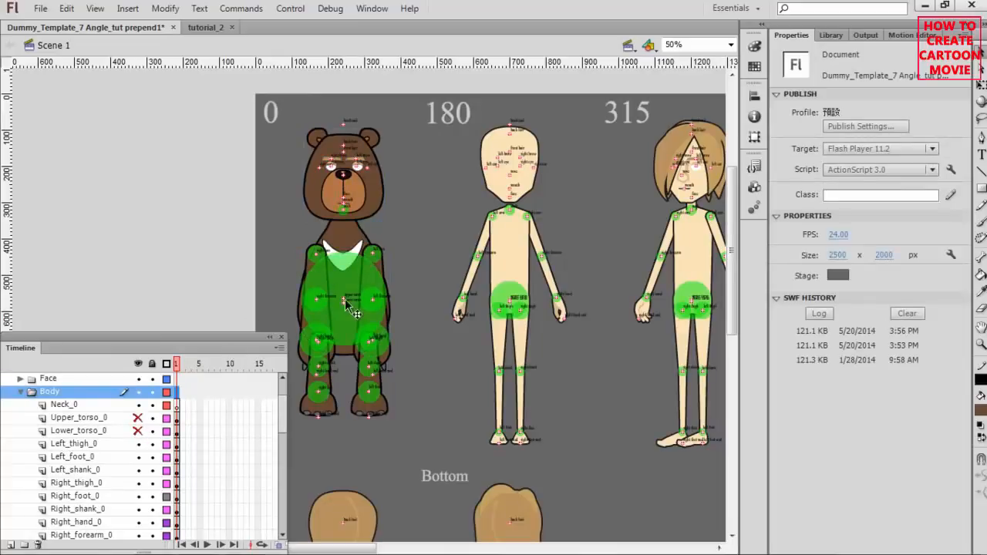
Copy the bear's left arm, forearm and hand in place onto the Right_arm_180, Right_forearm_180 and Right_hand_180 layers
left_click(386, 272)
left_click(388, 328)
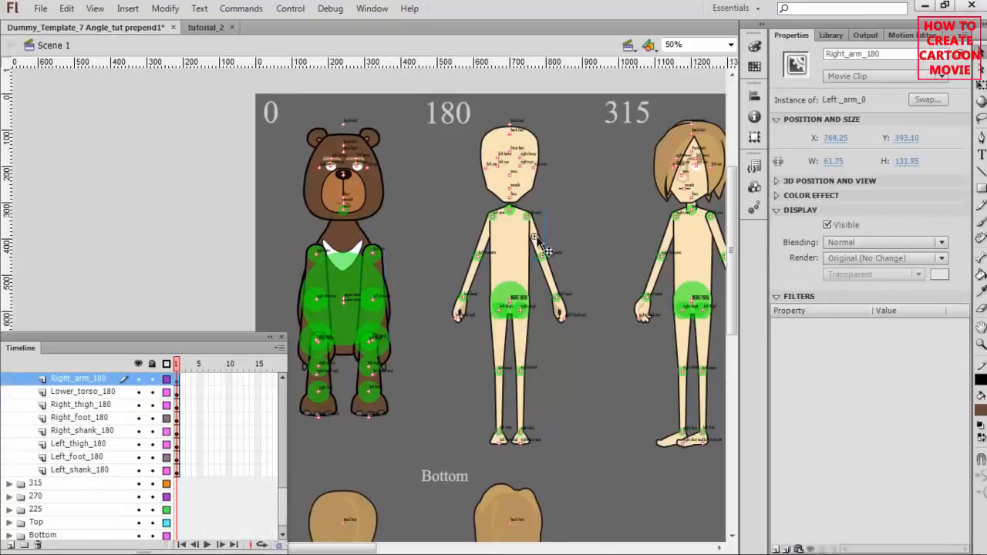
left_click(392, 333)
left_click(394, 333)
left_click(395, 334)
left_click(390, 339)
left_click(569, 315)
Copy the bear's right arm, forearm and hand in place onto the Left_arm_180, Left_forearm_180 and Left_hand_180 layers
left_click(317, 275)
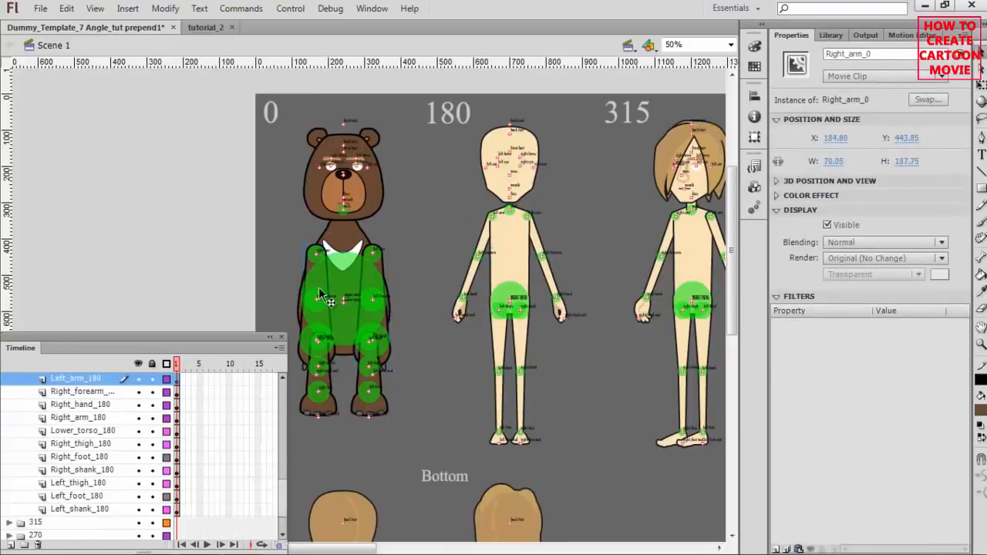
left_click(308, 333)
left_click(310, 348)
left_click(312, 366)
left_click(461, 318)
Copy the bear's right leg parts in place onto the 180 view's left leg layers, including the foot onto Left_foot_180
left_click(329, 362)
key("ctrl+equal")
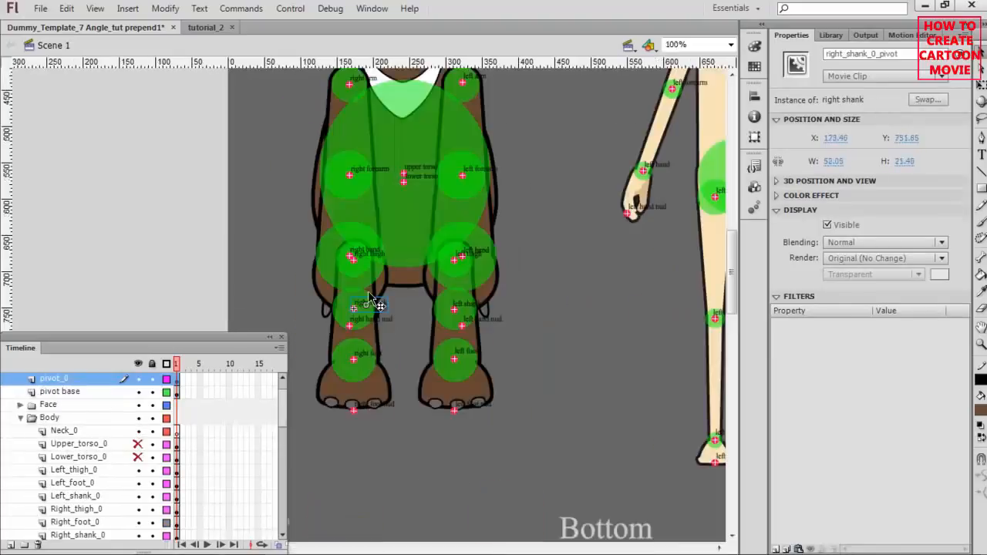
left_click(725, 262)
left_click(383, 339)
left_click(439, 369)
left_click(386, 395)
left_click(413, 395)
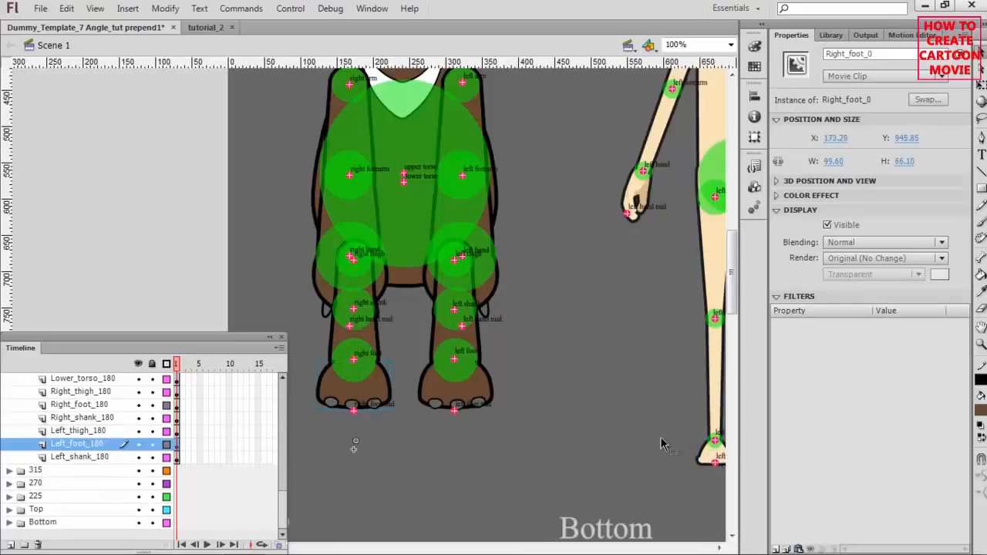
Copy the bear's left foot, shank and thigh in place onto the Right_foot_180, Right_shank_180 and Right_thigh_180 layers
left_click(494, 397)
scroll(617, 416, "down", 1)
scroll(617, 417, "right", 2)
left_click(651, 413)
left_click(657, 339)
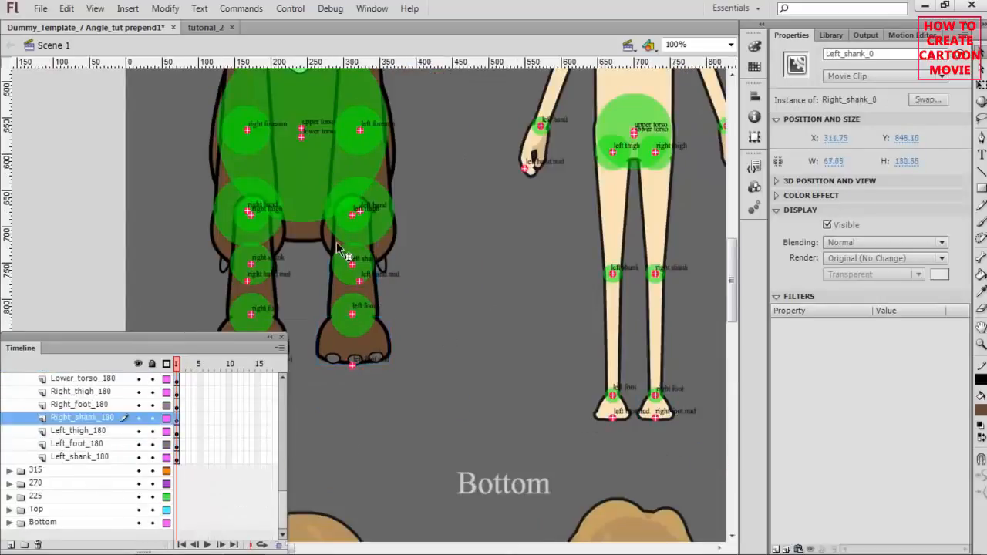
left_click(660, 231)
left_click(621, 255)
key("space")
left_click_drag(558, 197, 557, 345)
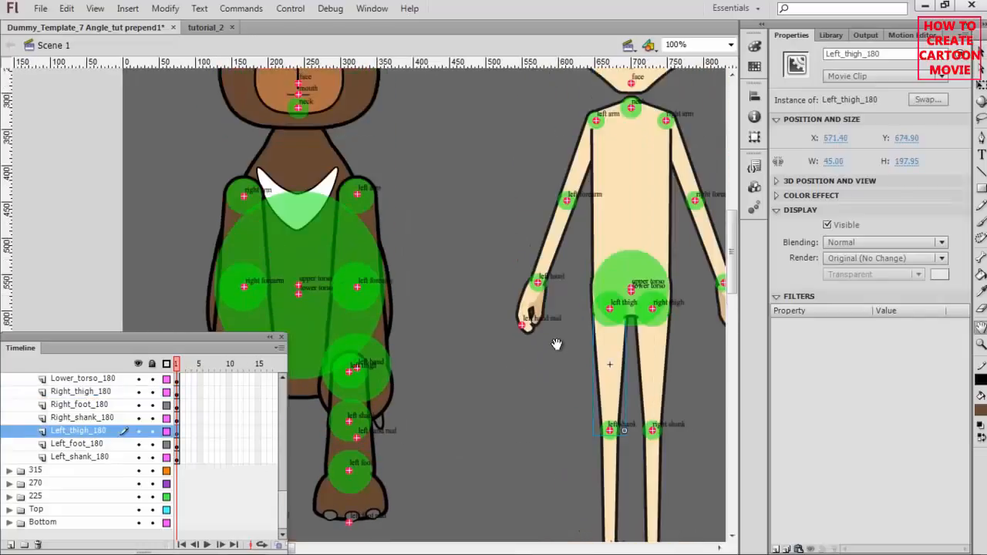
key("ctrl+minus")
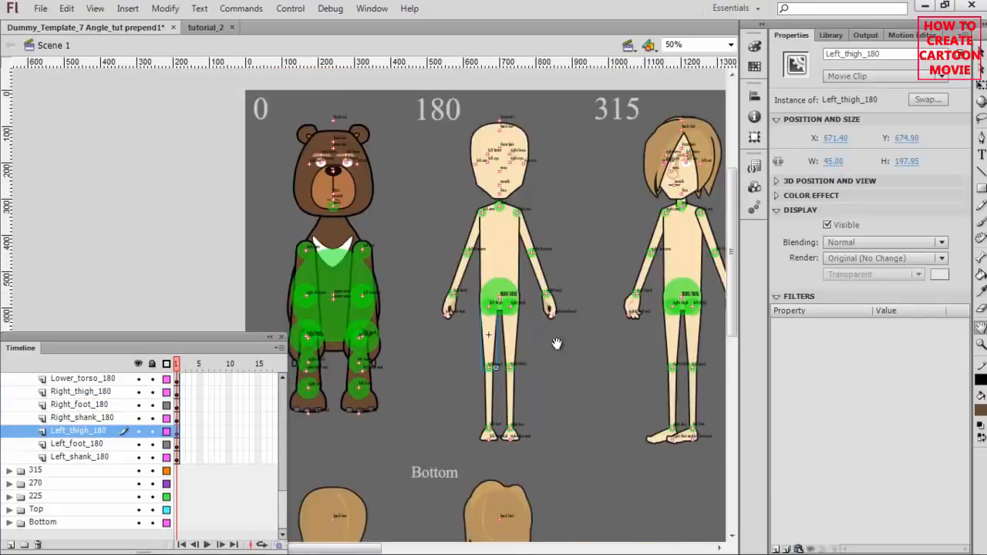
Delete the mannequin's face and upper torso from the 180 view
left_click(488, 180)
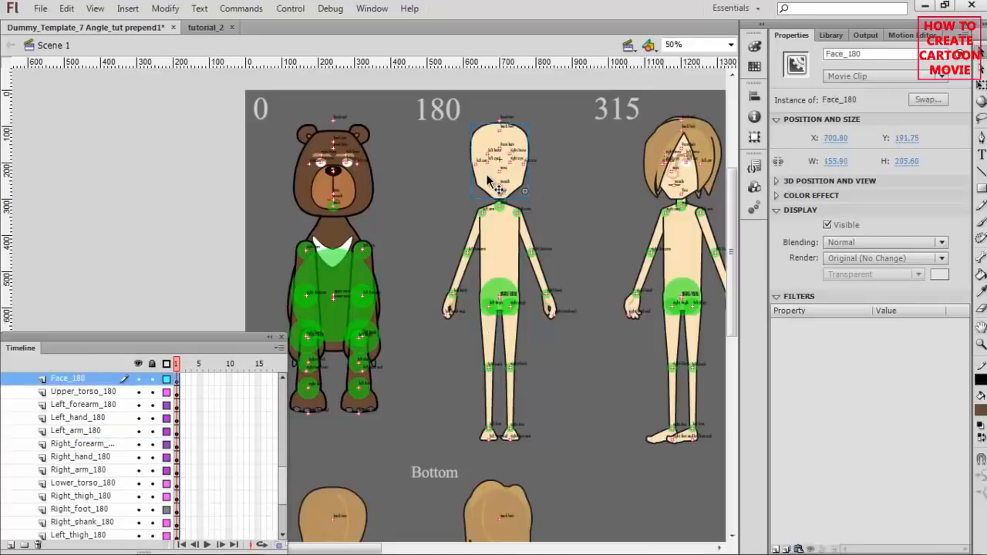
key("Delete")
left_click(506, 253)
key("Delete")
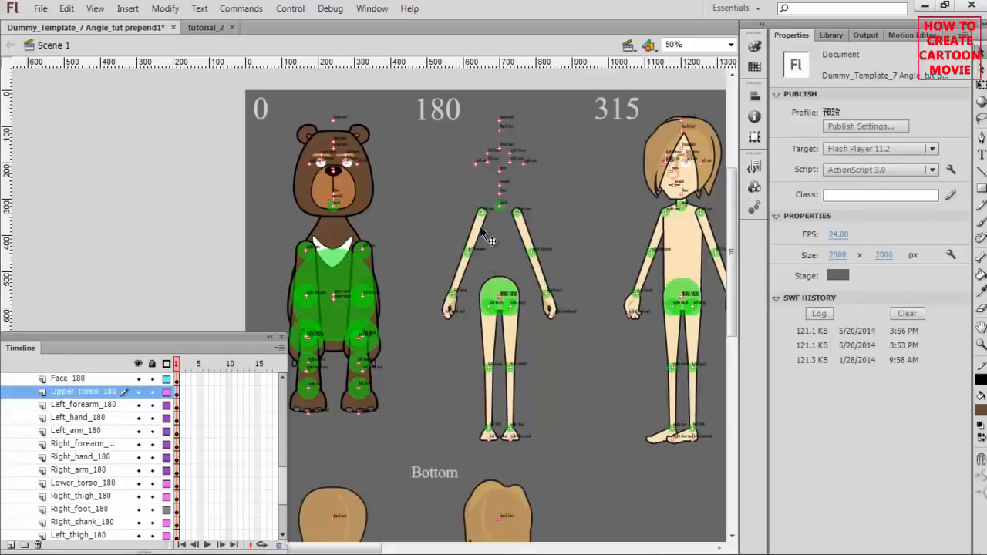
Delete the mannequin's left arm, forearm and hand from the 180 view, keeping the pivot markers
left_click(486, 238)
key("Delete")
left_click(465, 266)
key("Delete")
left_click(454, 312)
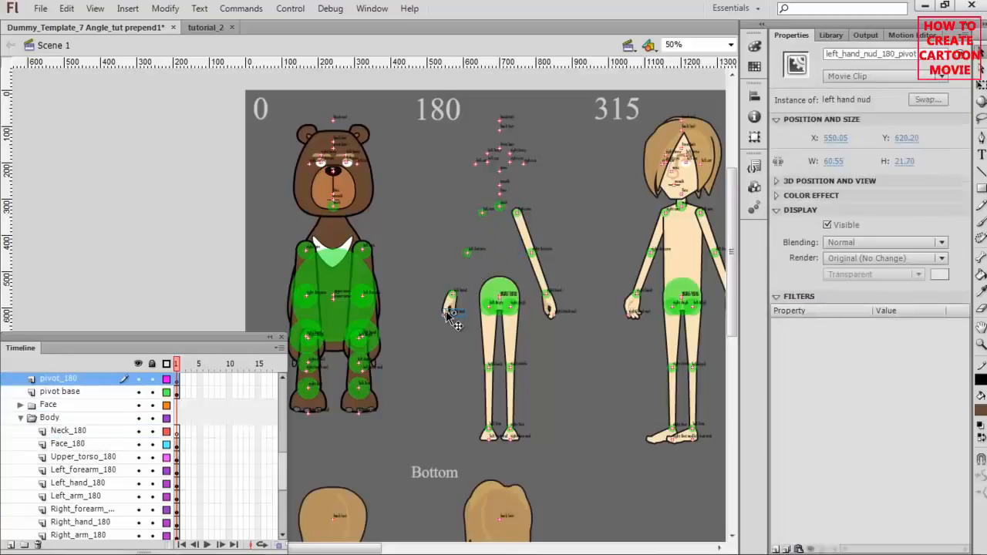
left_click(454, 313)
key("Delete")
Delete the mannequin's right arm, forearm and hand from the 180 view
left_click(531, 243)
key("Delete")
left_click(545, 287)
key("Delete")
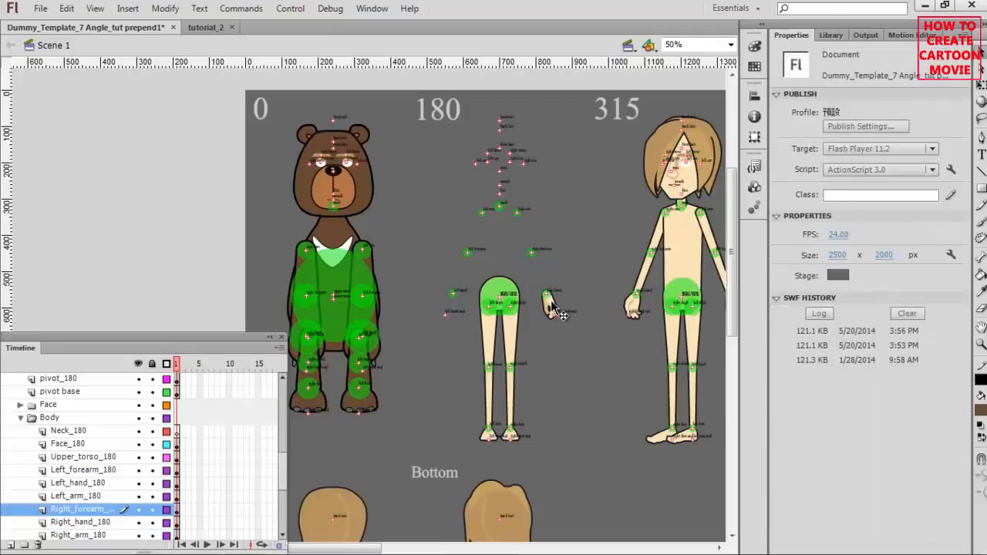
left_click(549, 303)
key("Delete")
Delete both of the mannequin's thighs and shanks from the 180 view
left_click(509, 328)
key("Delete")
left_click(486, 343)
key("Delete")
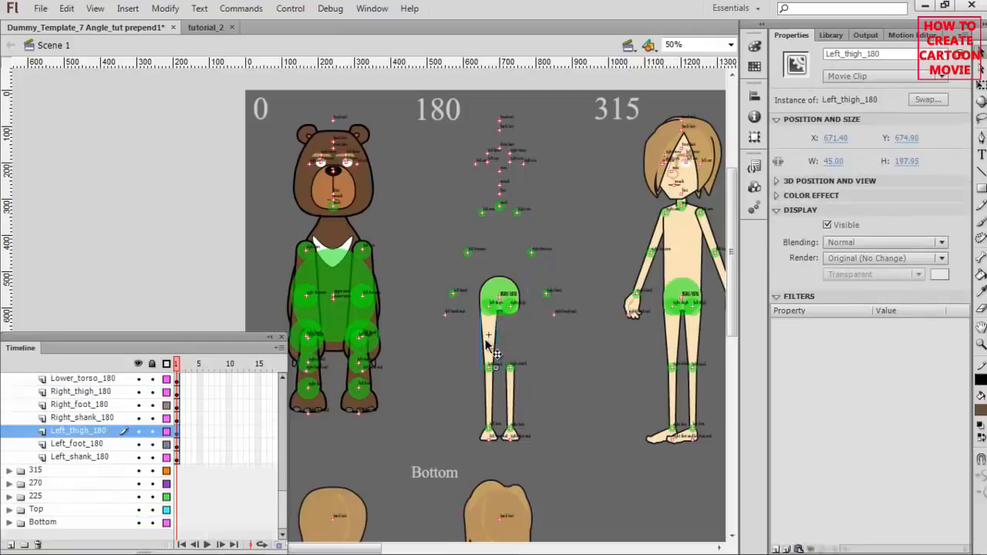
left_click(488, 394)
key("Delete")
left_click(510, 391)
key("Delete")
Delete the mannequin's left and right feet from the 180 view
left_click(492, 434)
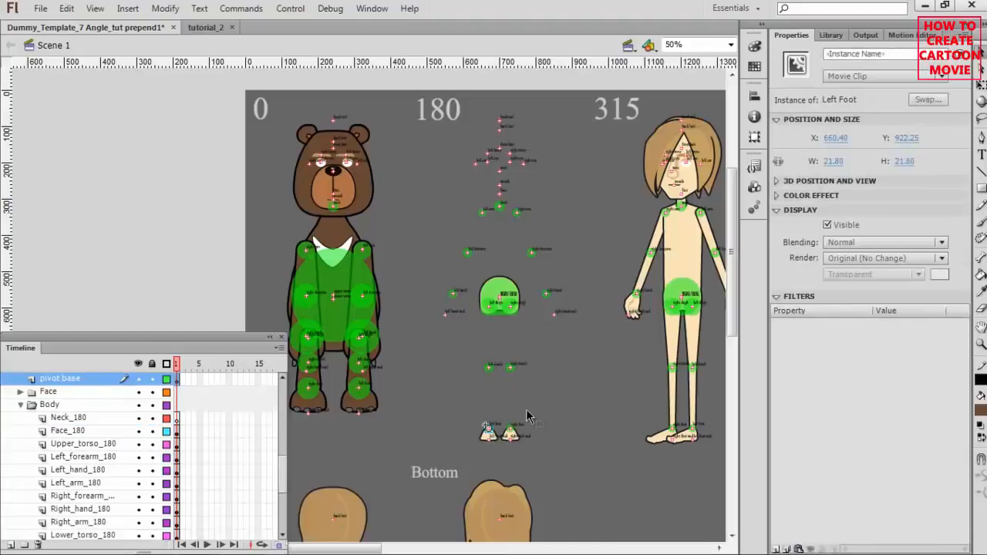
key("ctrl+=")
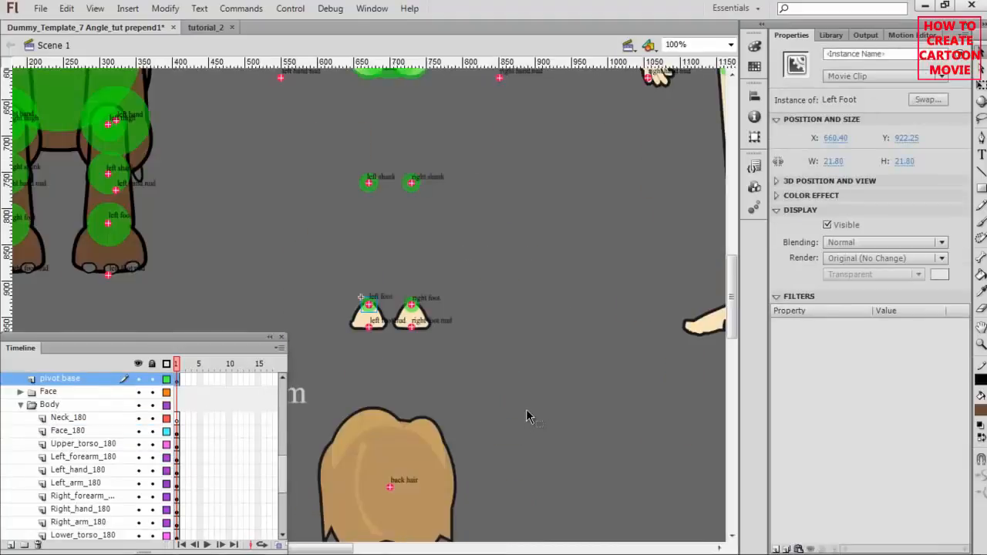
left_click(357, 312)
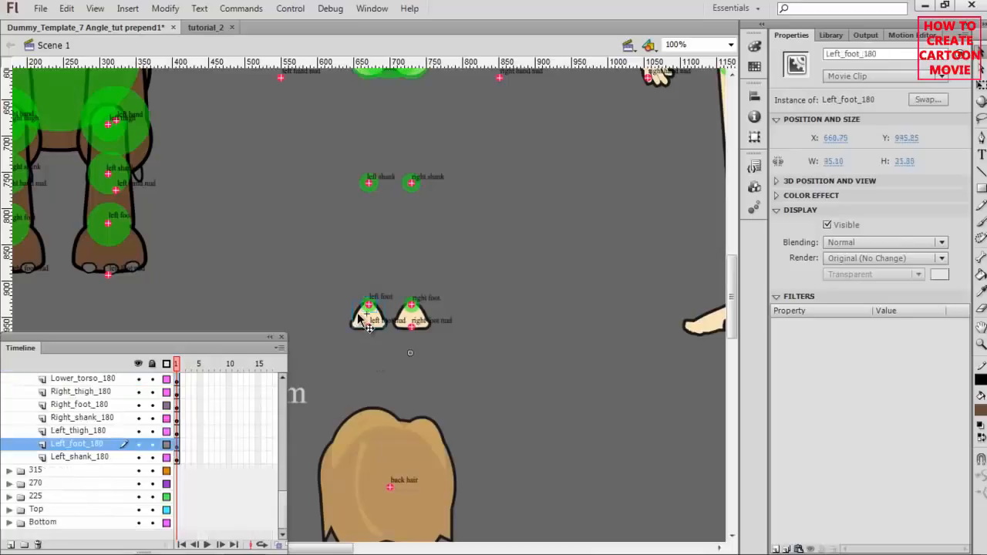
key("Delete")
left_click(407, 317)
key("Delete")
Move the 180 view's green Upper Torso pivot base circle up off the hips and delete the mannequin's lower torso
scroll(461, 269, "up", 5)
scroll(480, 265, "down", 1)
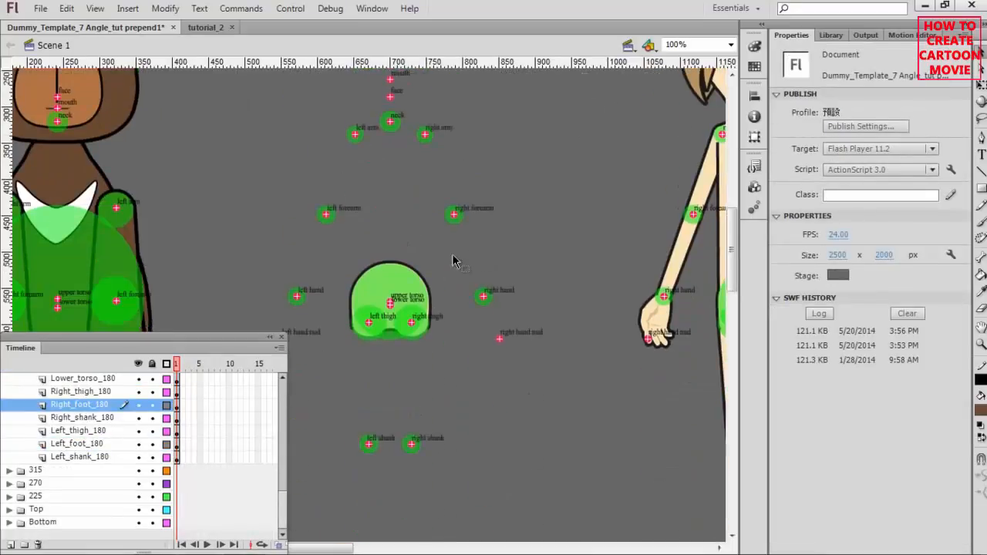
left_click(427, 289)
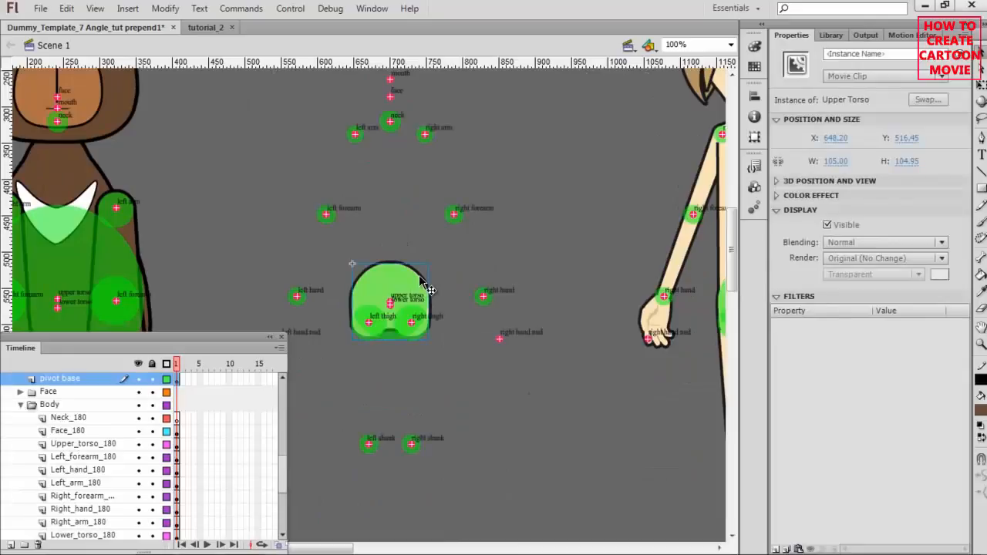
left_click(94, 457)
left_click(96, 443)
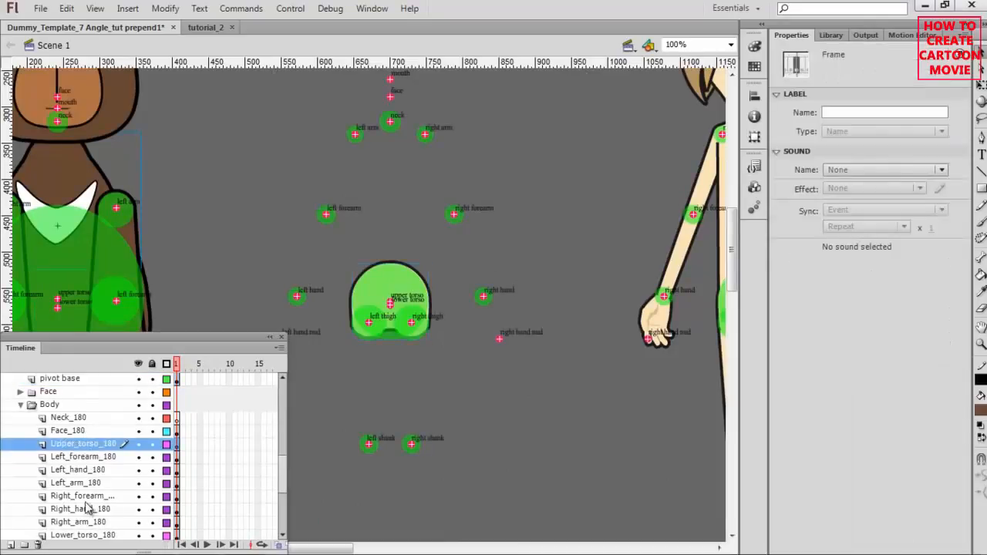
scroll(87, 509, "down", 1)
left_click(88, 486)
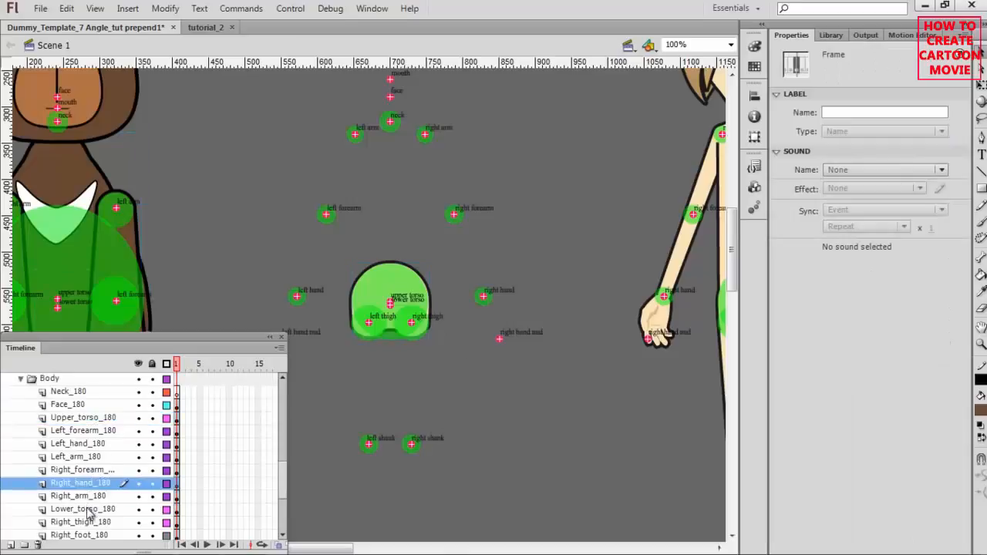
left_click(89, 510)
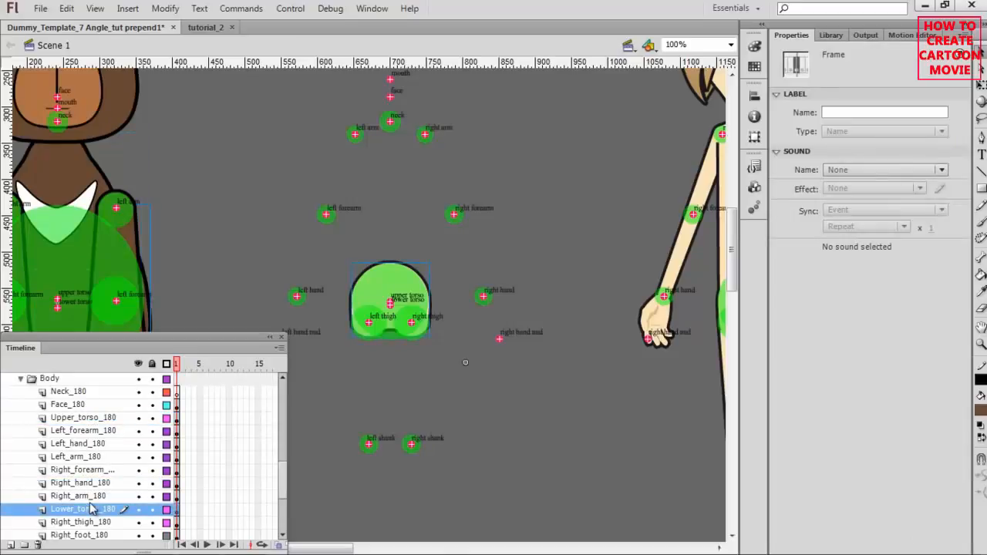
left_click(371, 298)
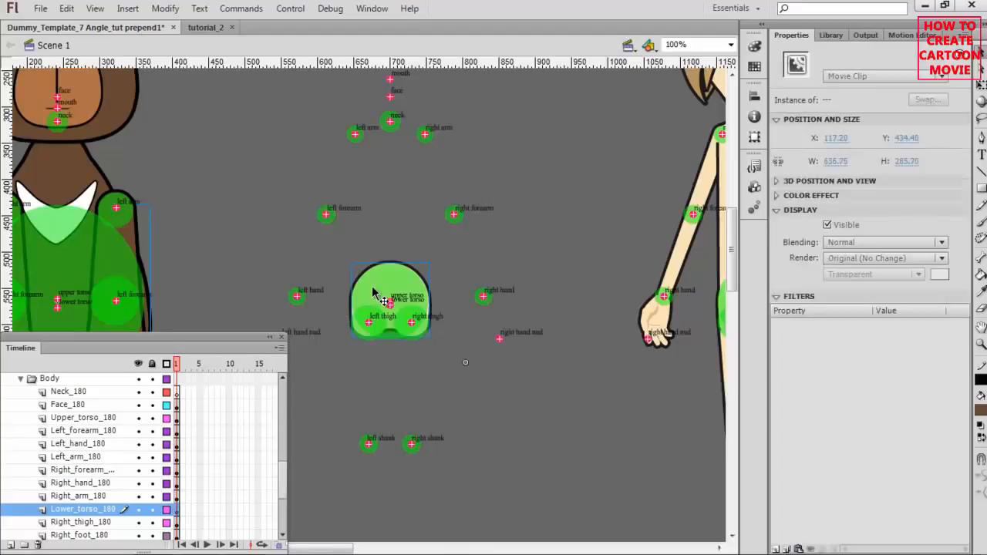
left_click_drag(386, 294, 388, 238)
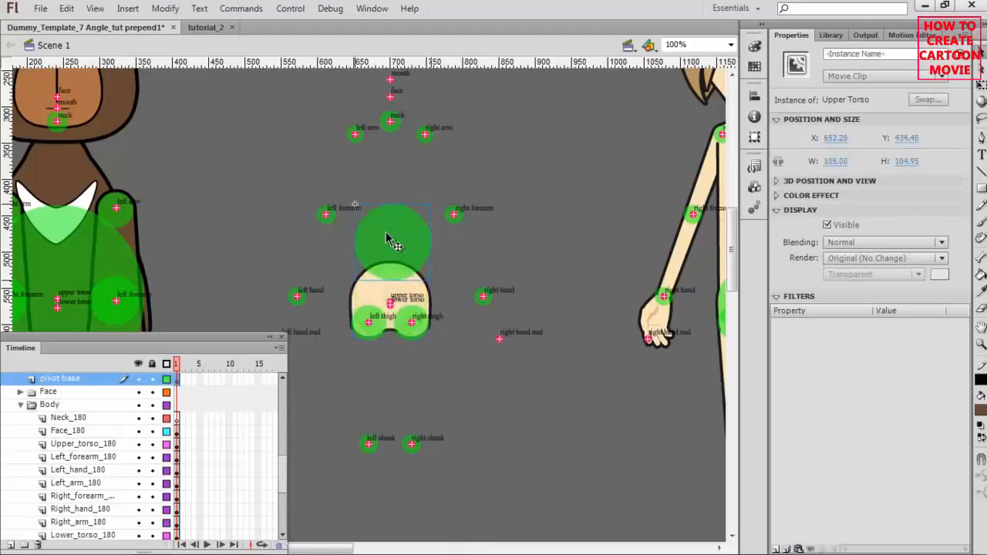
left_click(430, 293)
key("Delete")
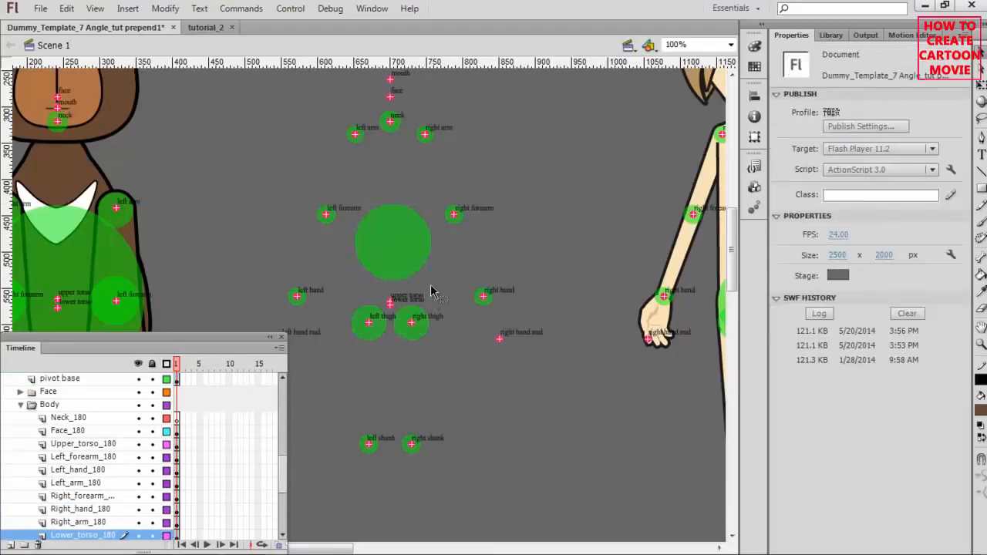
Select everything on the layers from Neck_180 to Left_shank_180 and shift the copied bear horizontally onto the 180 view's centre pivots
left_click(403, 258)
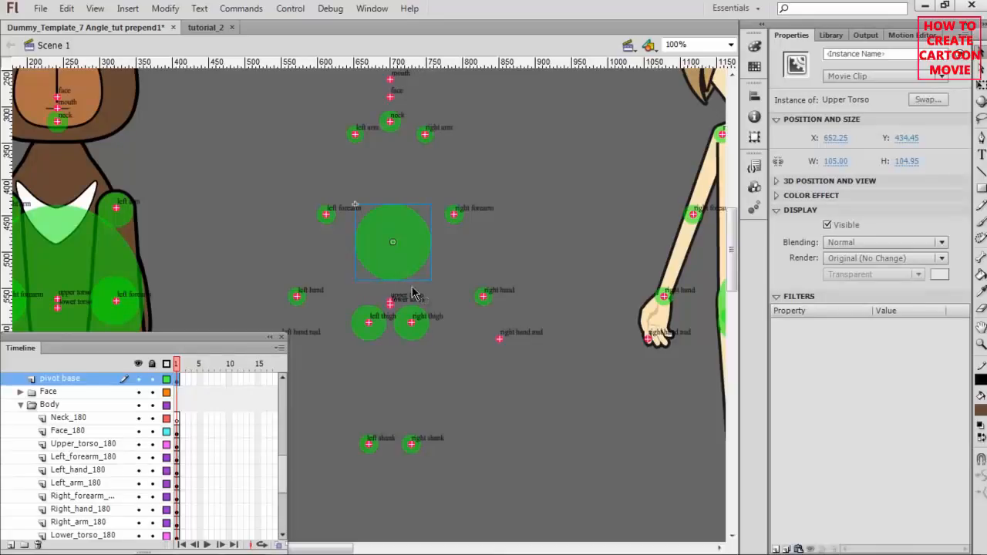
key("ctrl+minus")
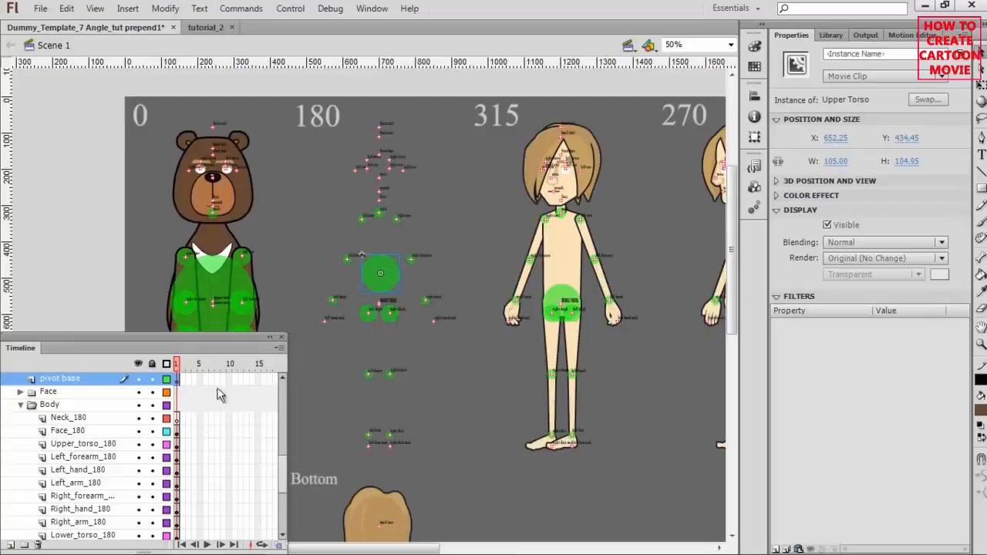
left_click(87, 418)
scroll(91, 429, "down", 3)
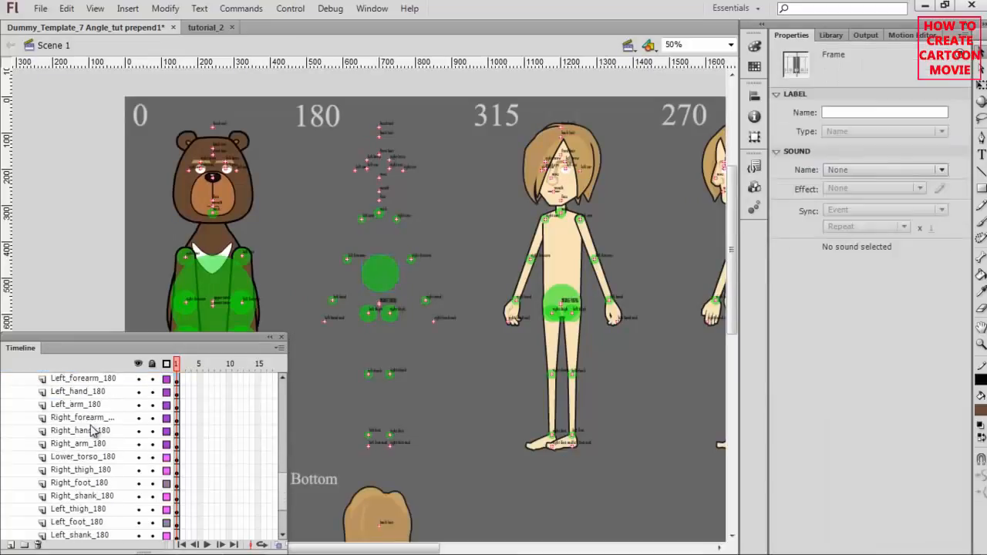
scroll(91, 431, "down", 1)
left_click(89, 510, "shift")
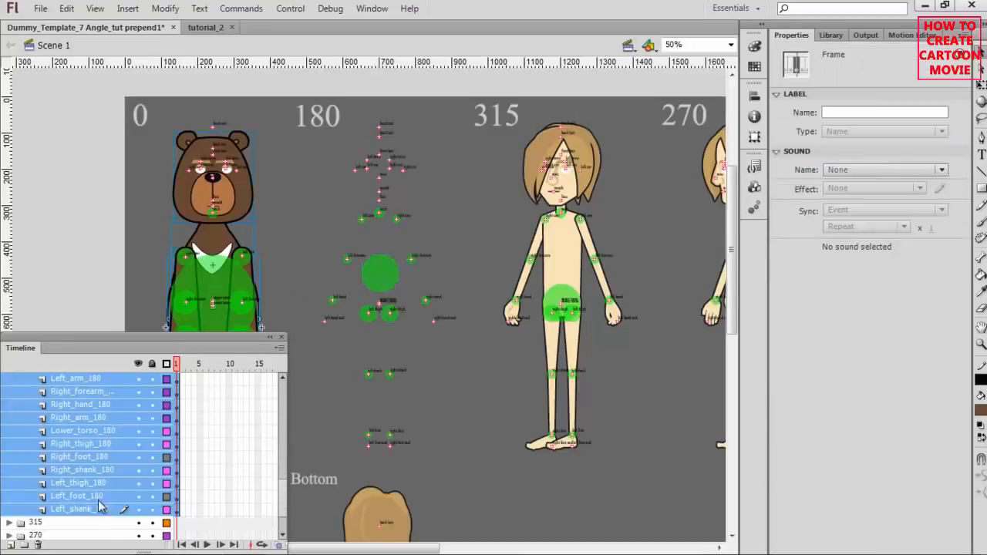
key("shift+Right")
key("shift+Right")
key("shift+Right")
key("shift+Right")
key("shift+Right")
key("shift+Right")
key("shift+Right")
key("shift+Right")
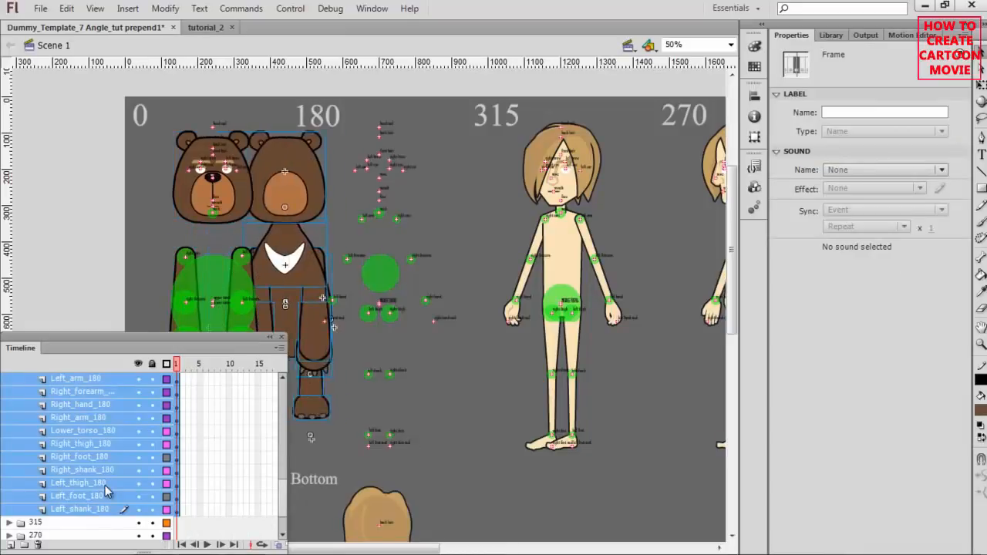
key("shift+Right")
key("shift+Right")
key("shift+Right")
key("shift+Right")
key("shift+Right")
key("shift+Right")
key("shift+Right")
key("shift+Right")
key("shift+Right")
key("shift+Right")
key("shift+Right")
key("shift+Right")
key("shift+Right")
key("shift+Right")
key("shift+Right")
key("shift+Right")
key("shift+Right")
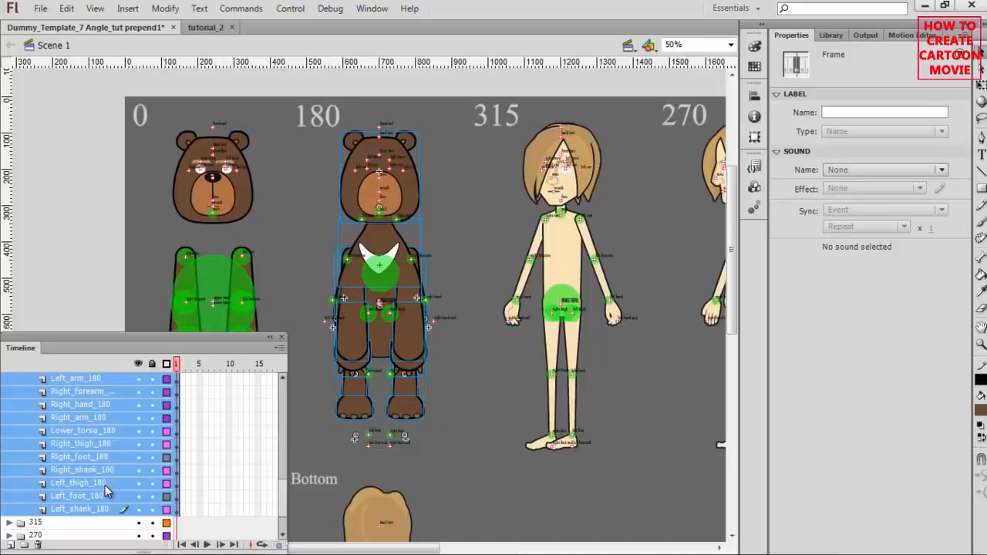
Show the Upper_torso_0 and Lower_torso_0 layers again and deselect the 180 view's bear
scroll(139, 453, "up", 4)
scroll(139, 454, "down", 8)
scroll(152, 454, "up", 2)
left_click(139, 445)
left_click(139, 457)
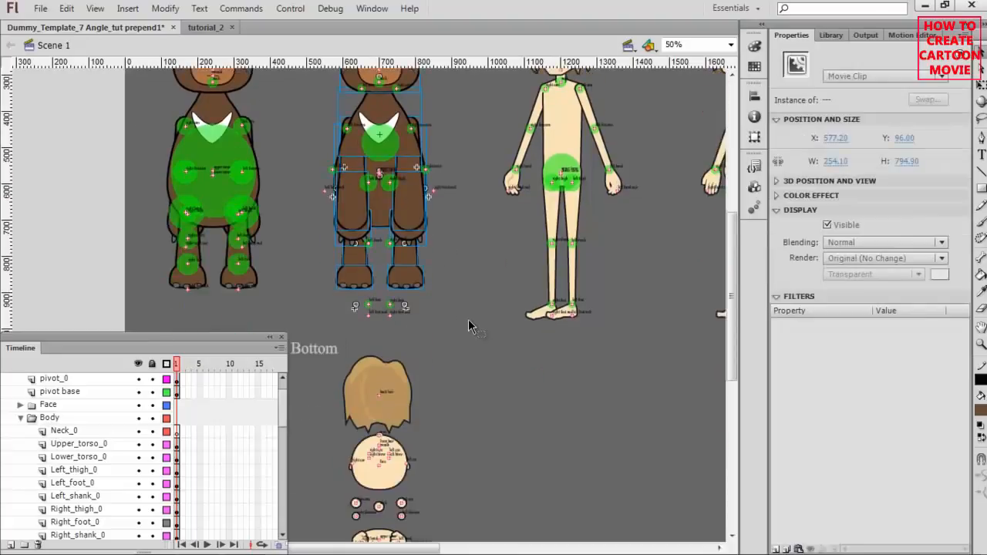
scroll(468, 320, "up", 5)
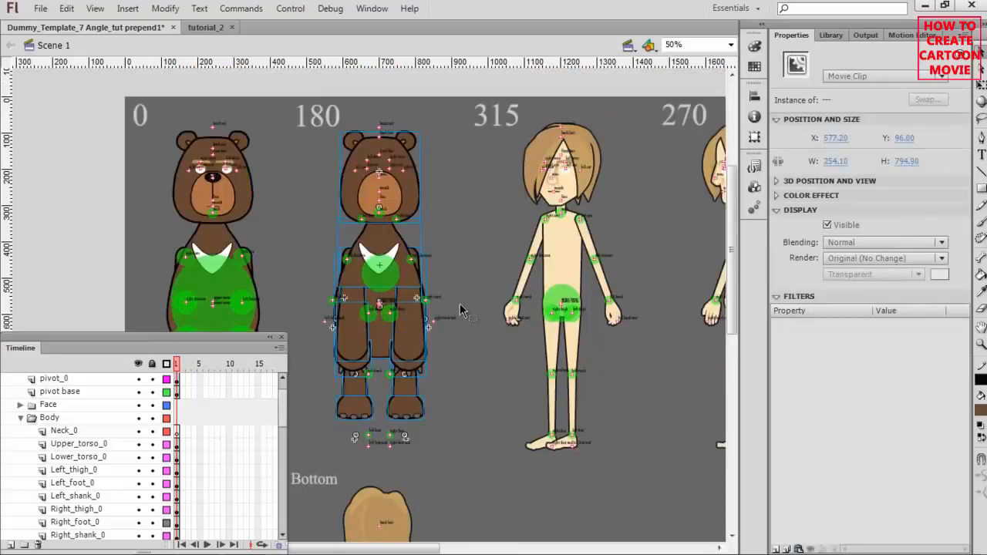
left_click(467, 282)
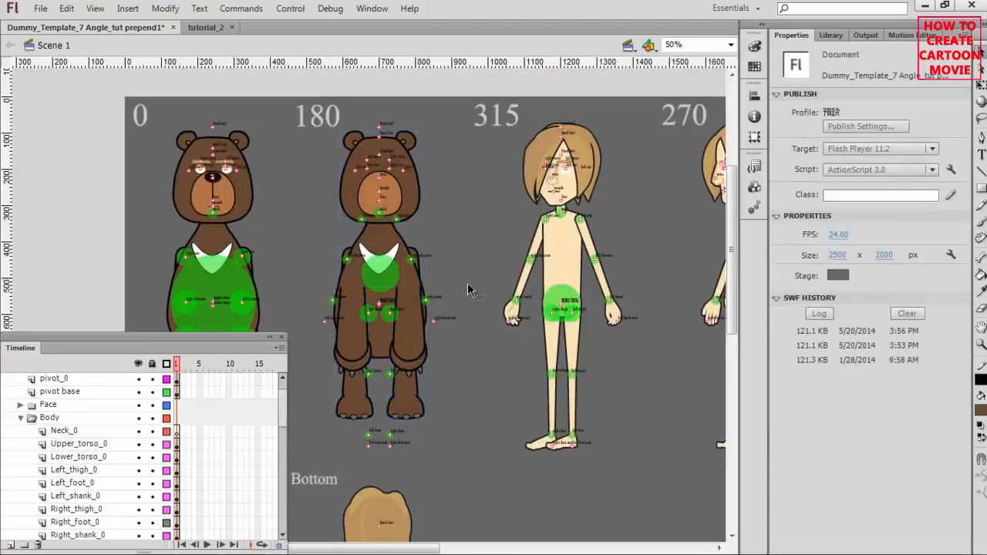
Move the Upper_torso_180 layer down below Right_arm_180 so the 180 bear's arms sit in front of its torso
left_click(421, 276)
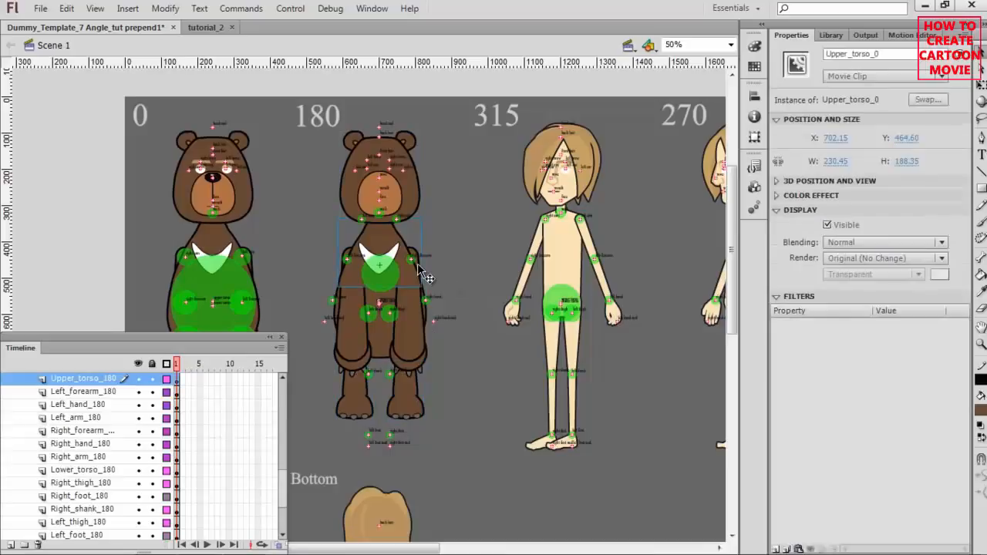
key("ctrl+1")
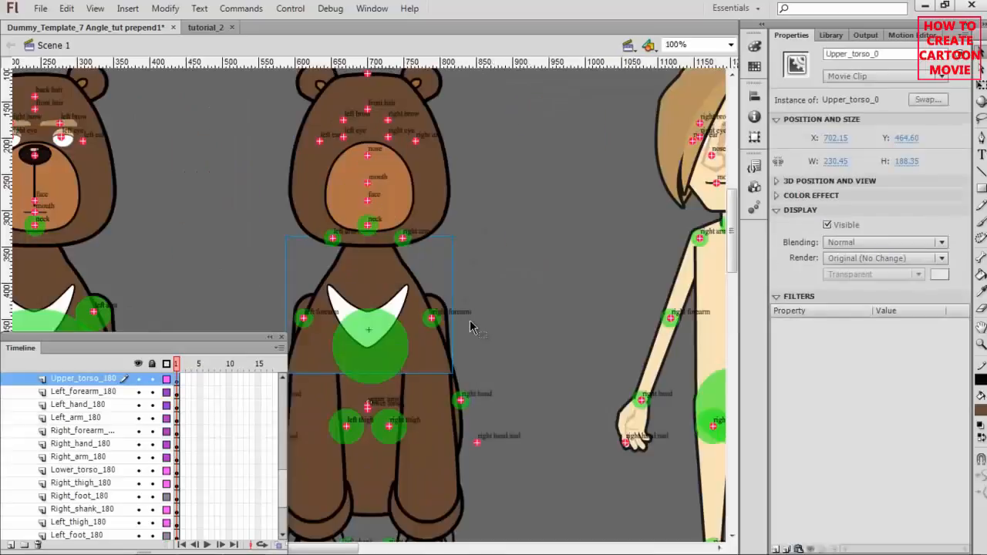
left_click(505, 299)
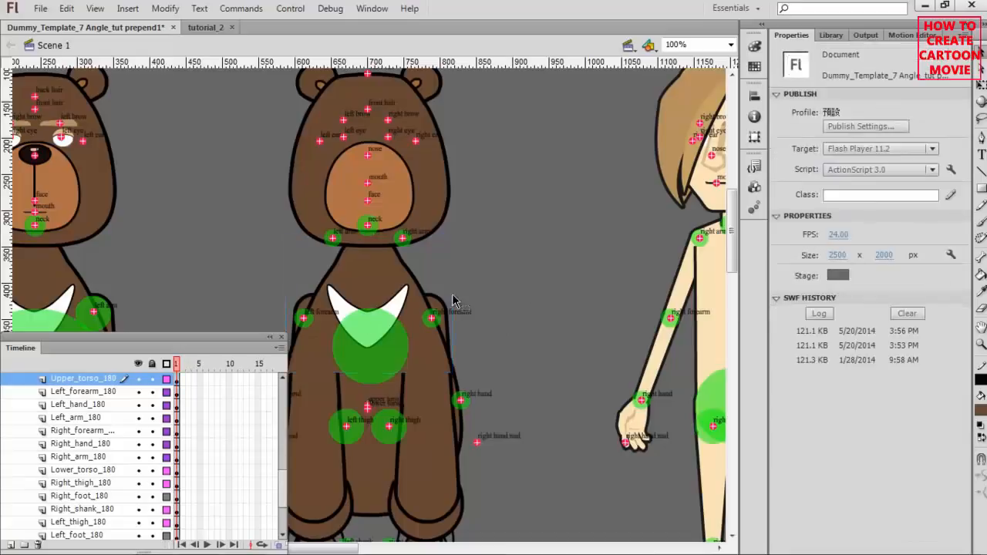
left_click(446, 308)
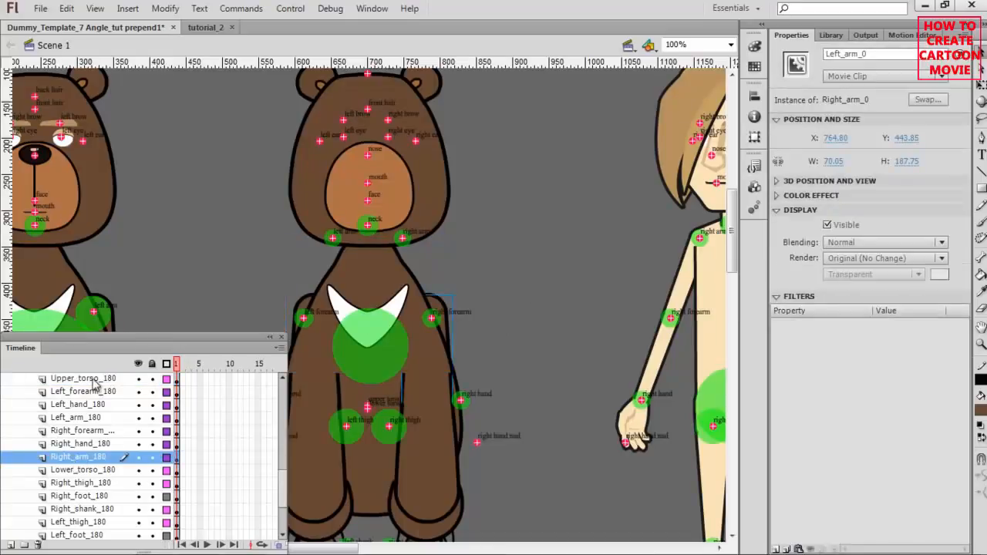
left_click_drag(93, 378, 91, 472)
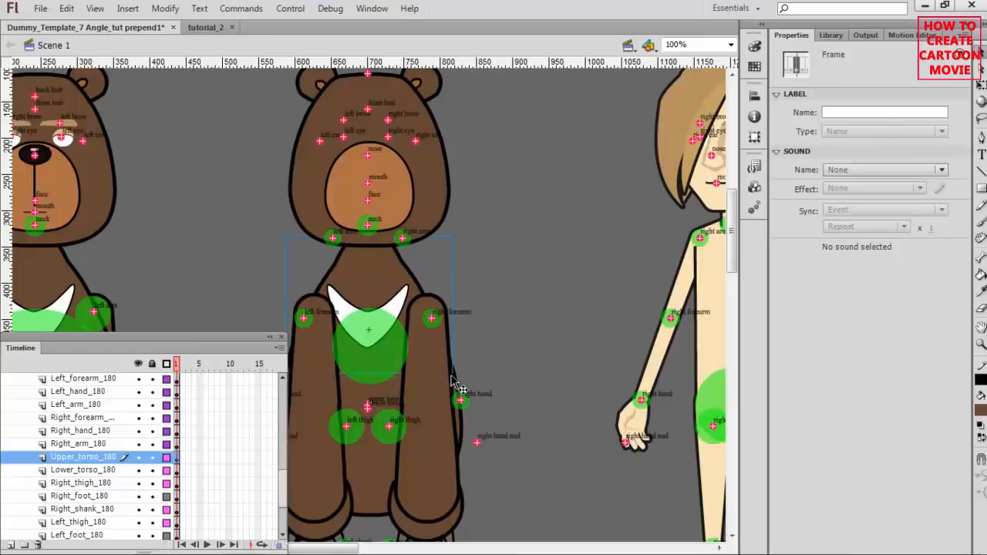
Move the Right_hand_180 layer above Right_forearm_180 and the Left_hand_180 layer above Left_forearm_180
key("space")
left_click_drag(517, 359, 582, 252)
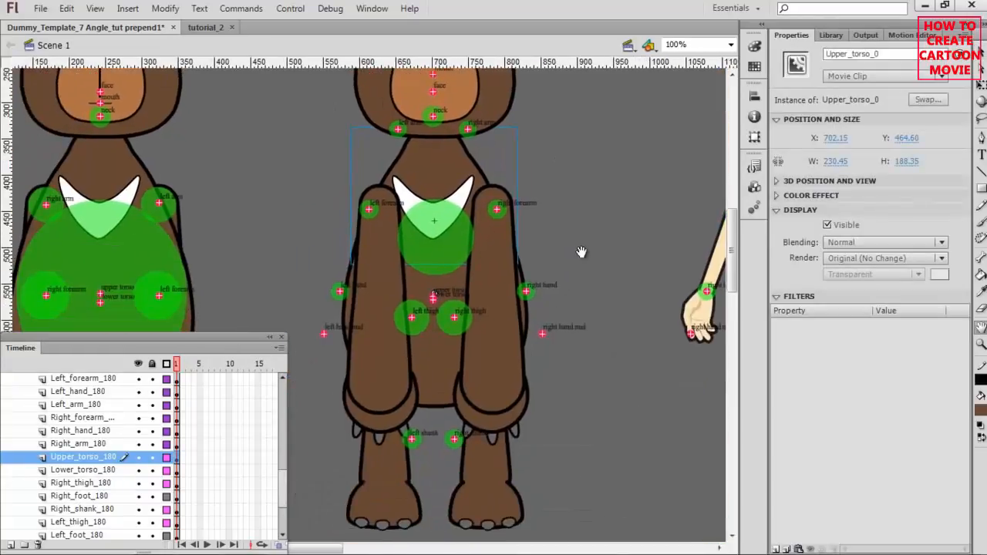
left_click(494, 429)
left_click_drag(82, 437, 112, 419)
left_click(381, 422)
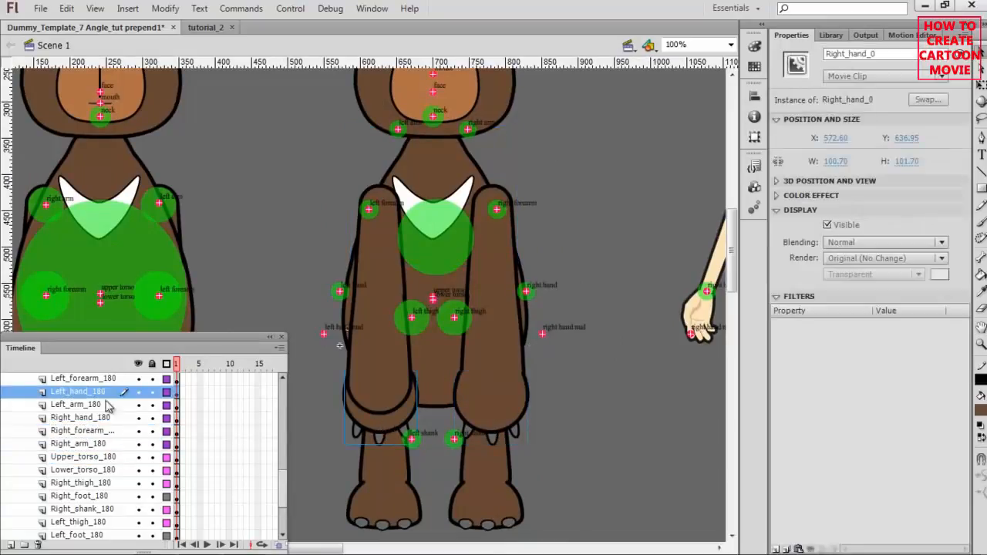
left_click_drag(88, 399, 97, 379)
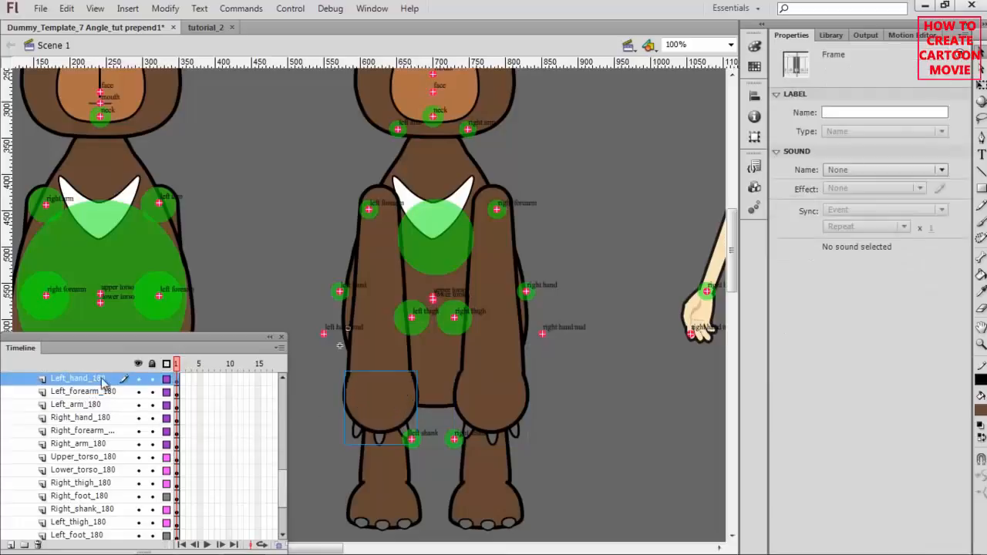
Delete the 180 view's green pivot base circles for the left arm, neck, right arm and upper torso
left_click(447, 316)
scroll(451, 316, "up", 5)
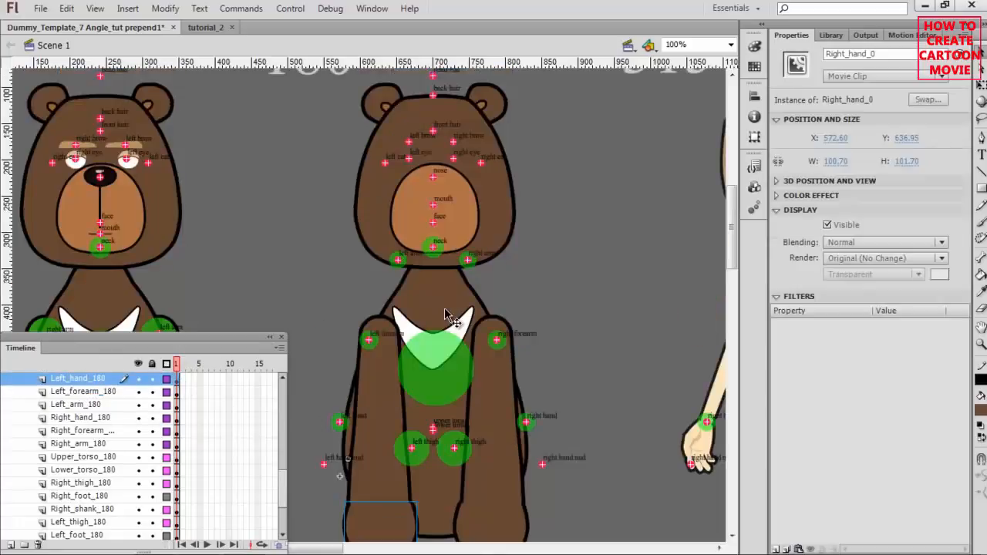
scroll(447, 318, "down", 4)
scroll(447, 318, "down", 3)
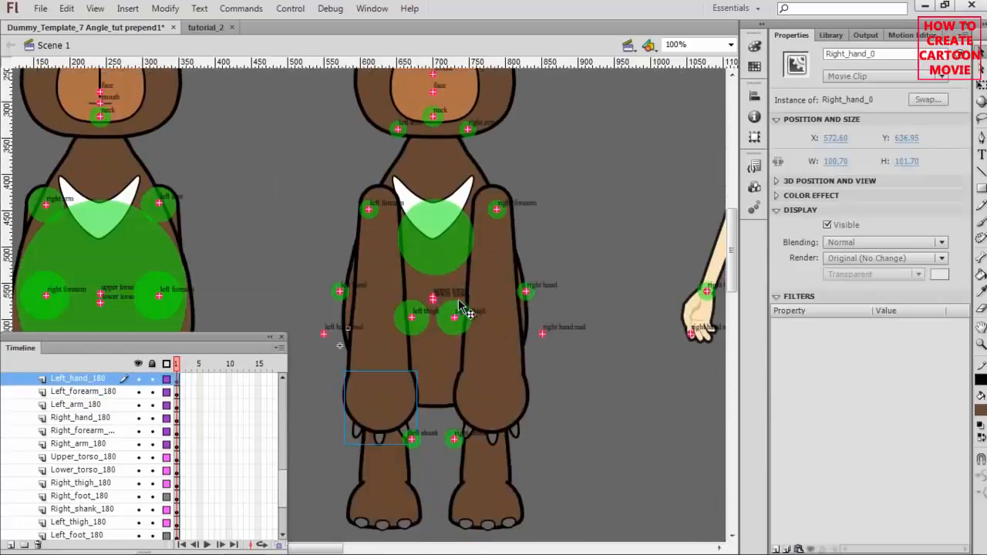
left_click(405, 130)
left_click(440, 135)
left_click(439, 121)
left_click(469, 137)
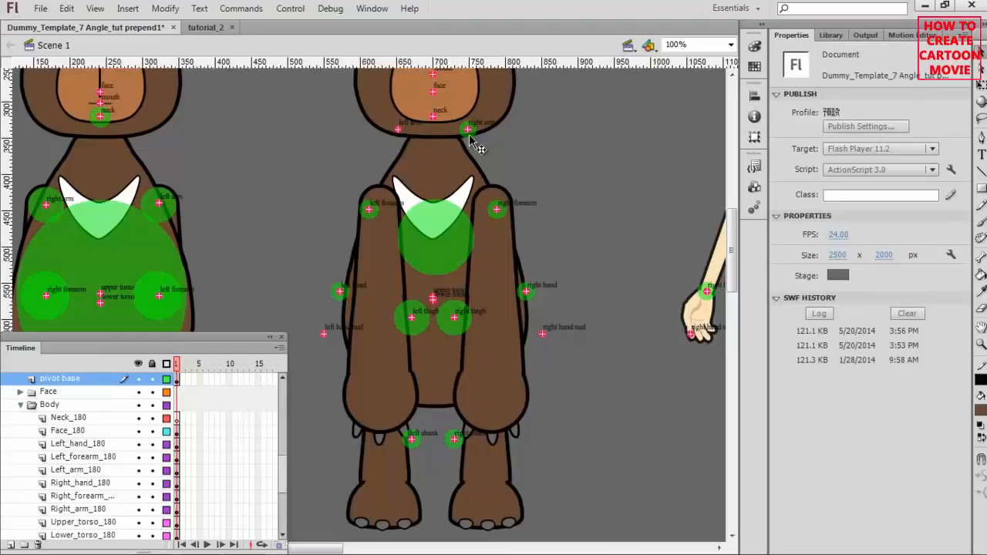
left_click(469, 136)
left_click(466, 137)
key("Delete")
left_click(440, 225)
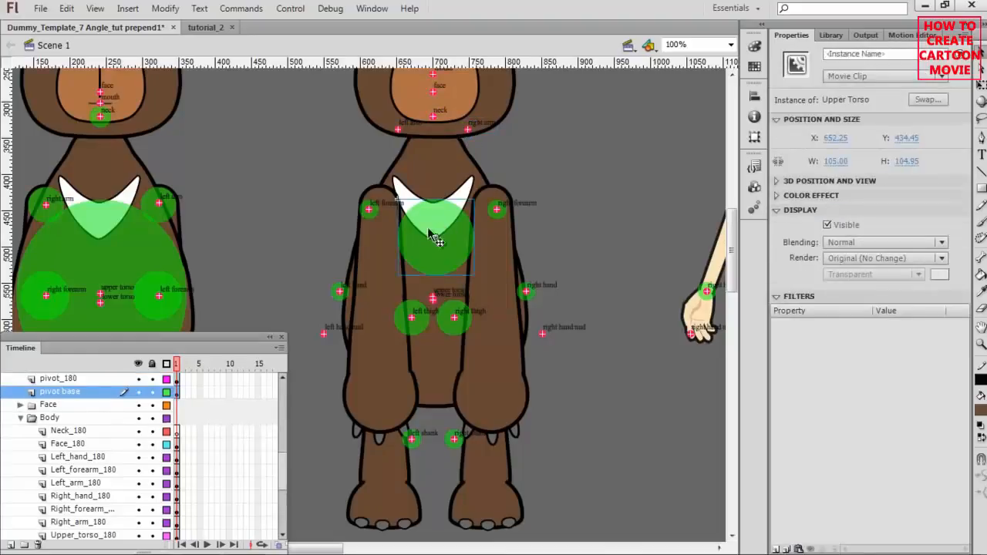
key("Delete")
Delete the 180 view's green pivot base circles for the left forearm, left hand, left thigh and right thigh
left_click(373, 214)
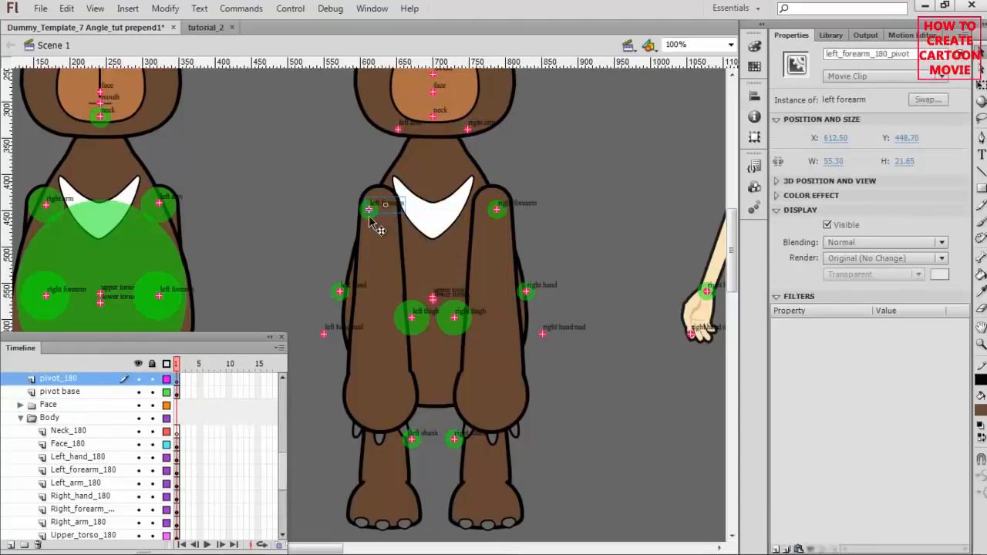
left_click(376, 220)
key("Delete")
left_click(346, 301)
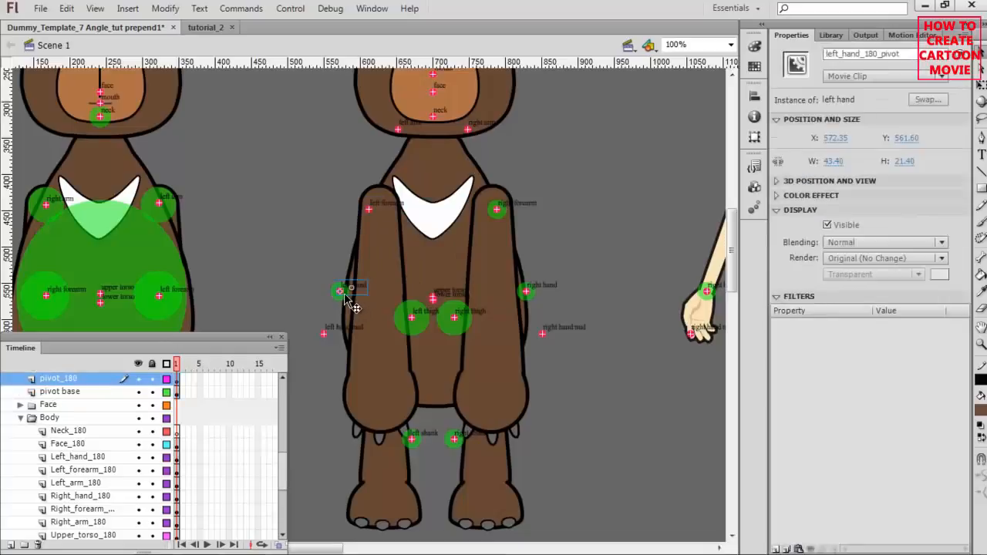
key("Delete")
left_click(414, 324)
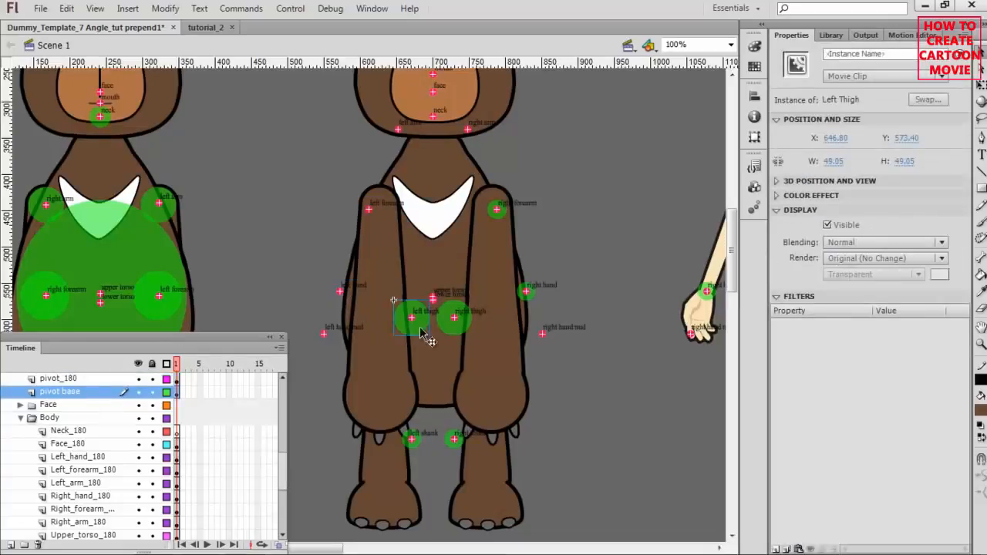
key("Delete")
left_click(465, 331)
key("Delete")
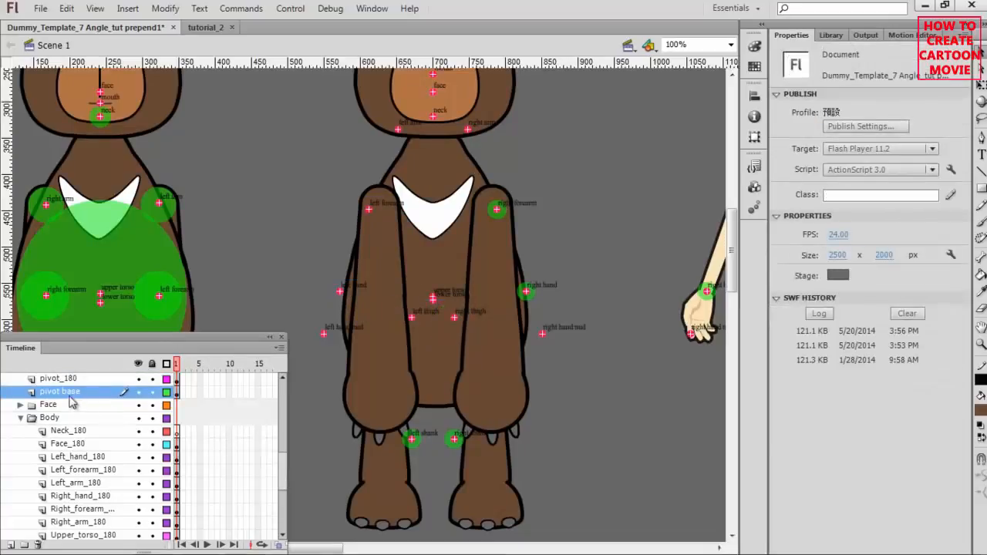
Delete everything on the pivot_180 layer and all remaining circles on the 180 folder's pivot base layer
left_click(66, 380)
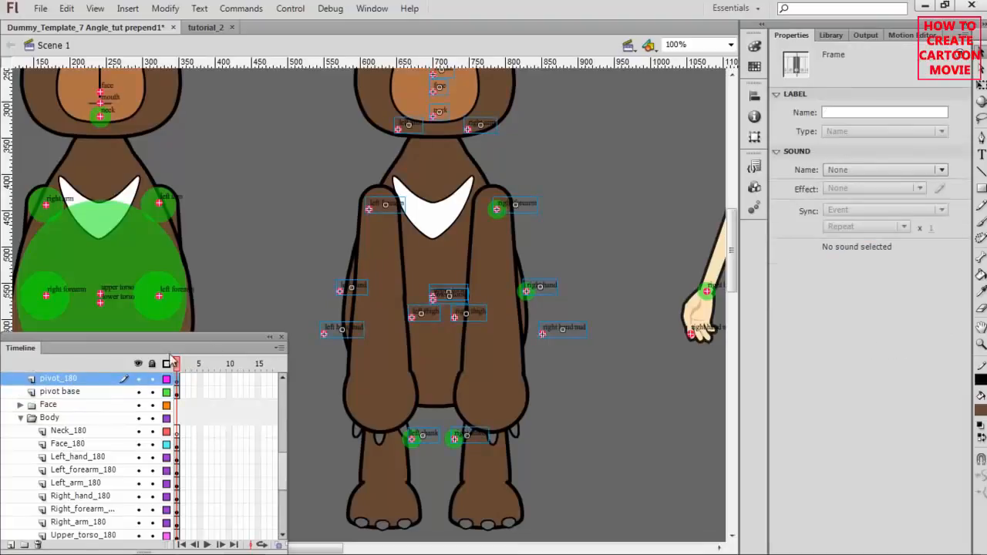
key("Delete")
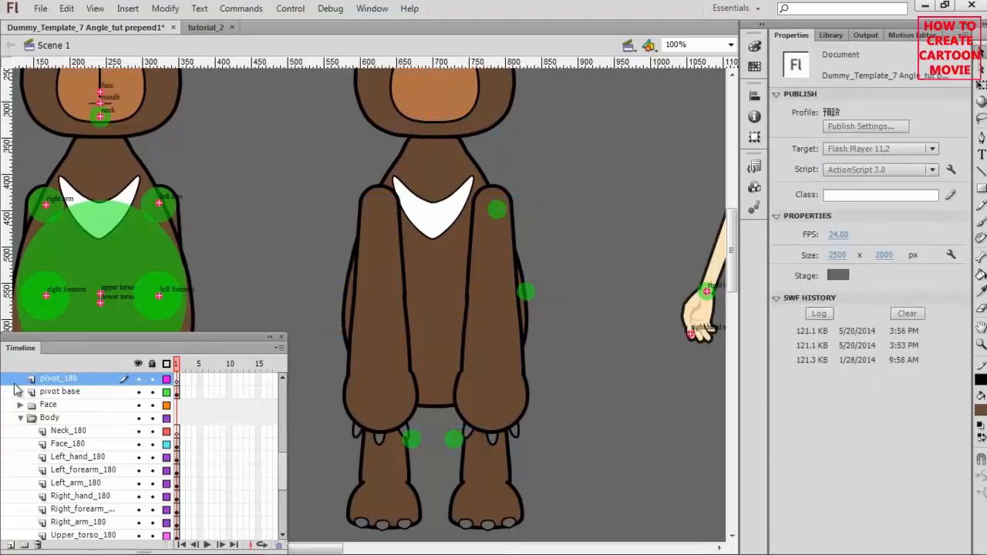
left_click(70, 394)
key("Delete")
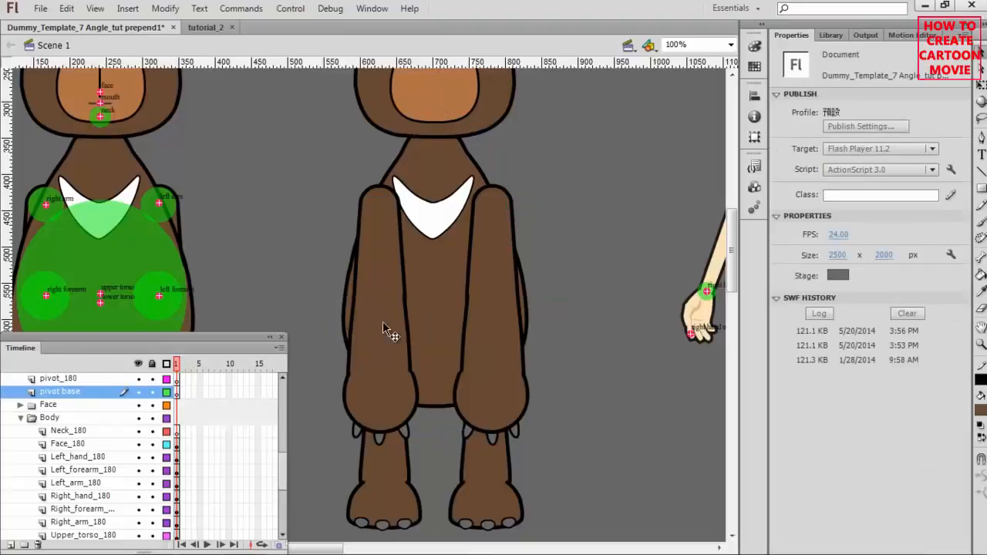
Copy all pivots from the pivot_0 layer in place onto pivot_180 and shift them horizontally onto the 180 bear
scroll(455, 343, "up", 5)
scroll(455, 343, "down", 3)
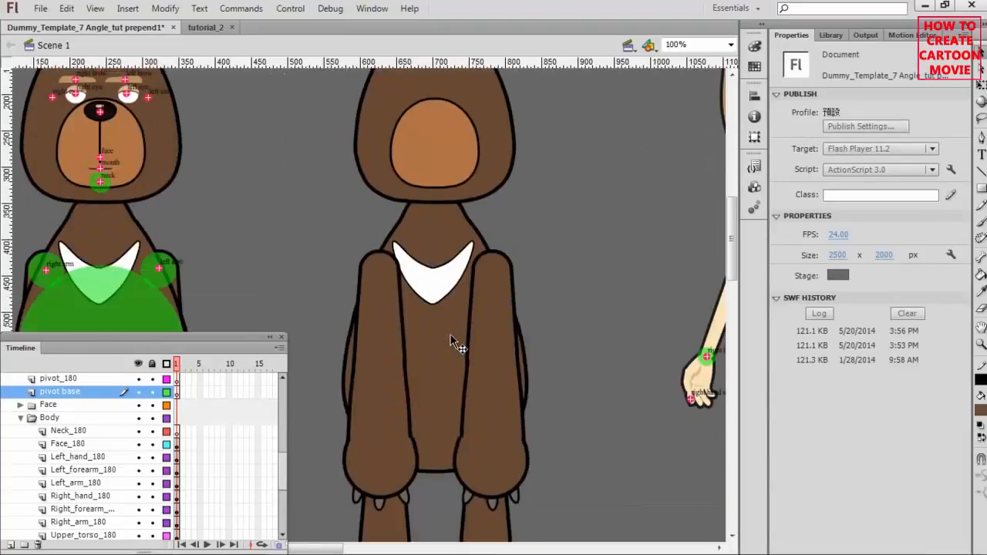
scroll(452, 336, "down", 5)
scroll(452, 337, "up", 4)
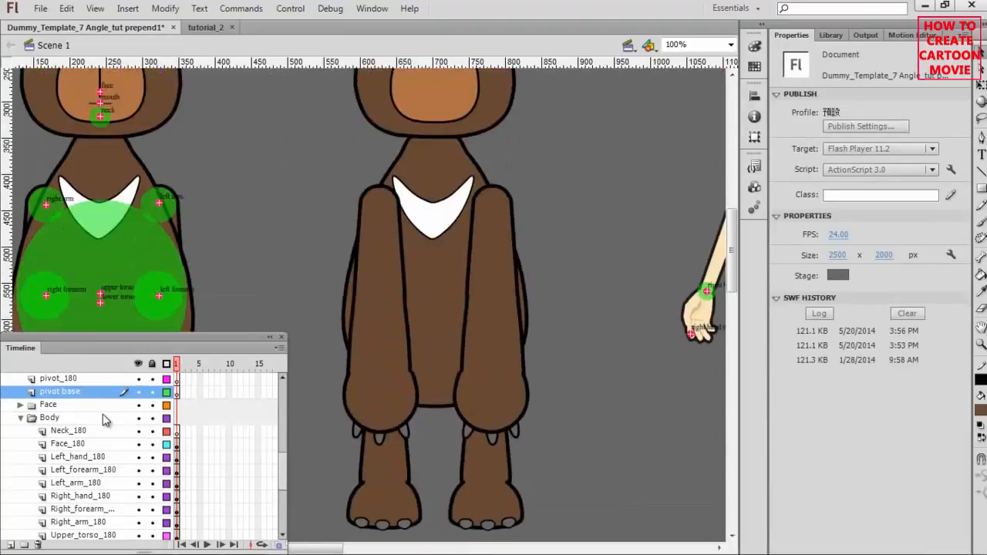
scroll(104, 419, "up", 8)
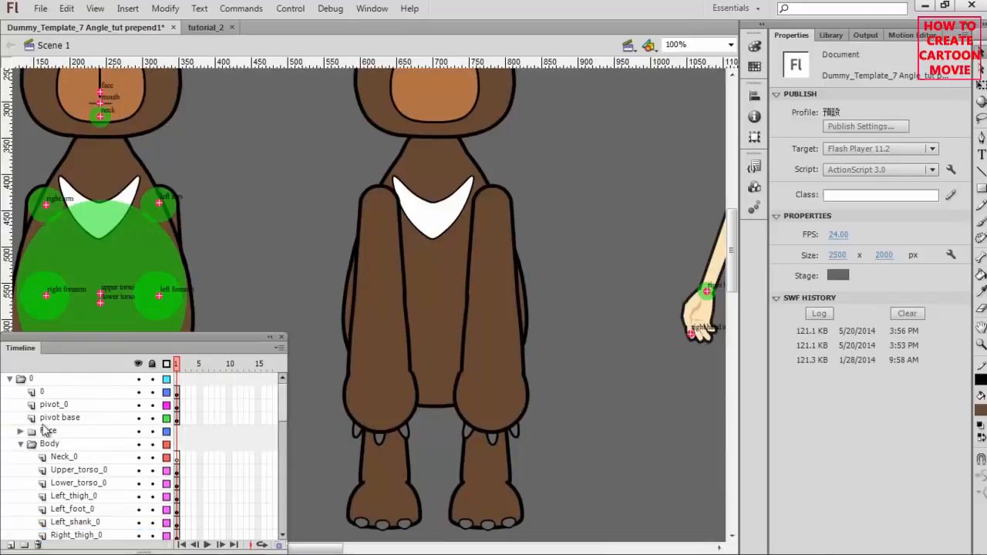
left_click(54, 405)
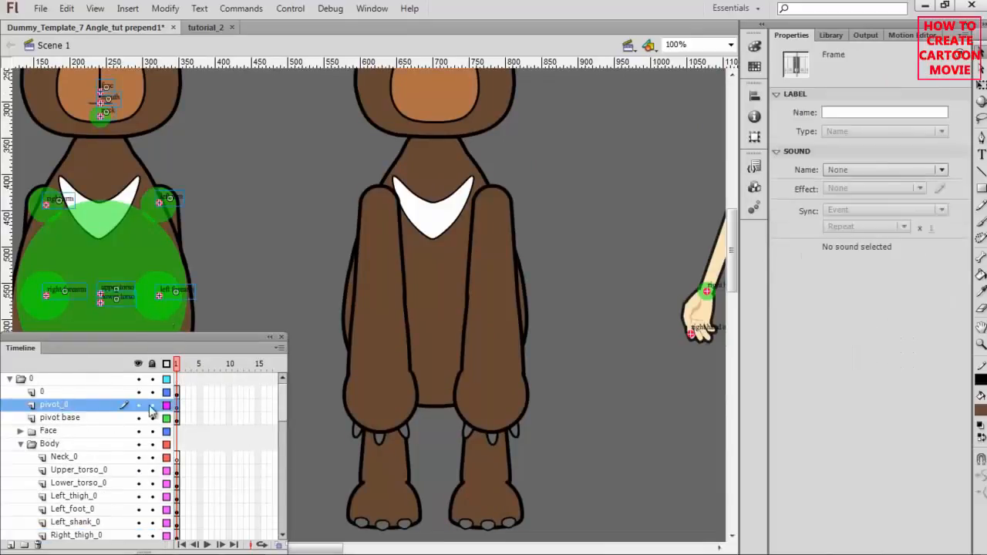
scroll(89, 472, "down", 5)
scroll(87, 473, "down", 1)
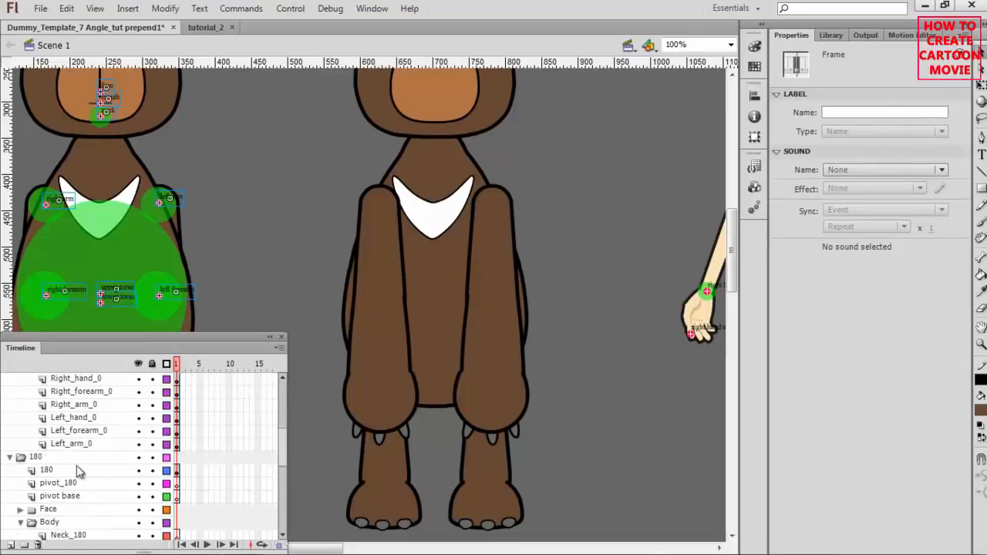
scroll(85, 466, "down", 4)
scroll(86, 464, "up", 2)
scroll(85, 465, "down", 3)
scroll(81, 467, "up", 6)
left_click(69, 496)
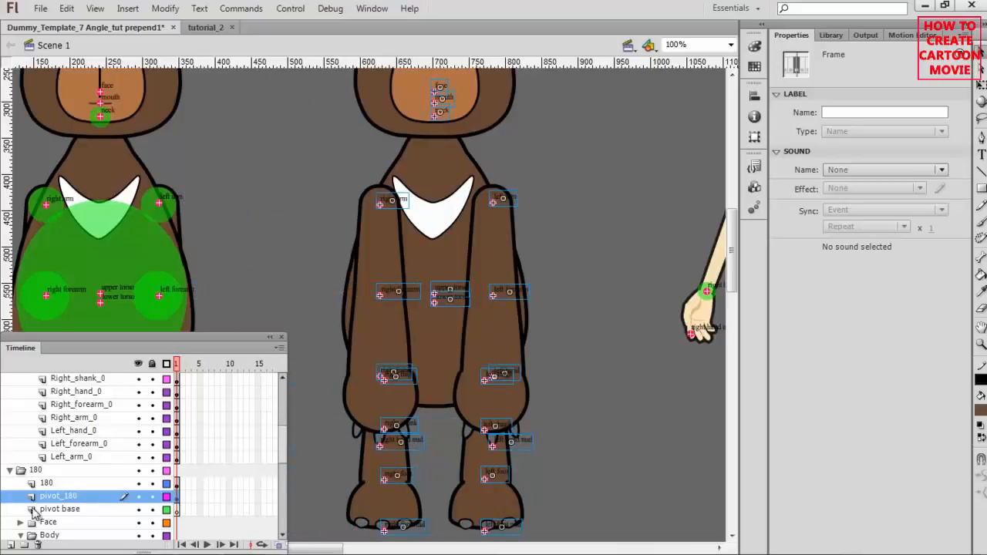
Copy the green circles from the 0 folder's pivot base layer in place onto the 180 folder's pivot base layer
scroll(67, 421, "up", 5)
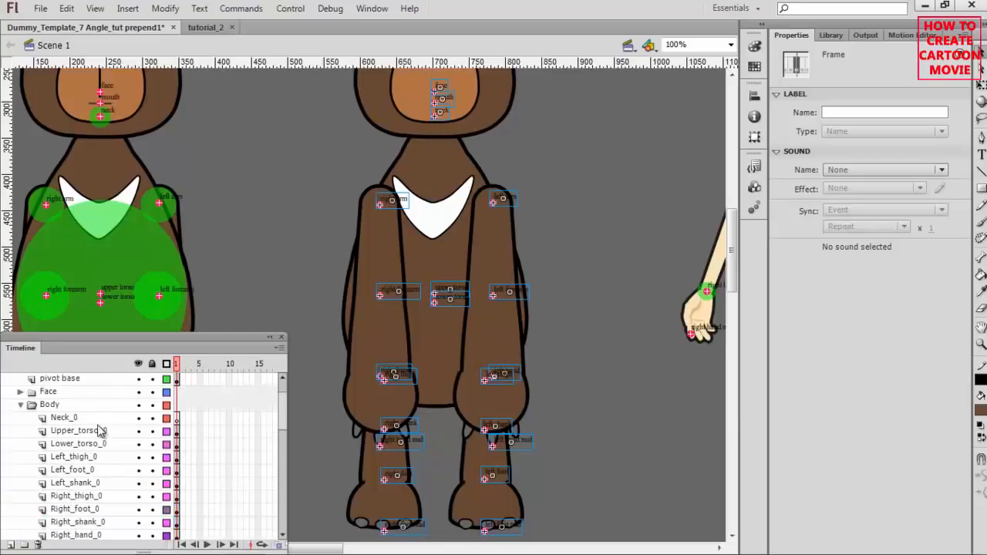
left_click(71, 419)
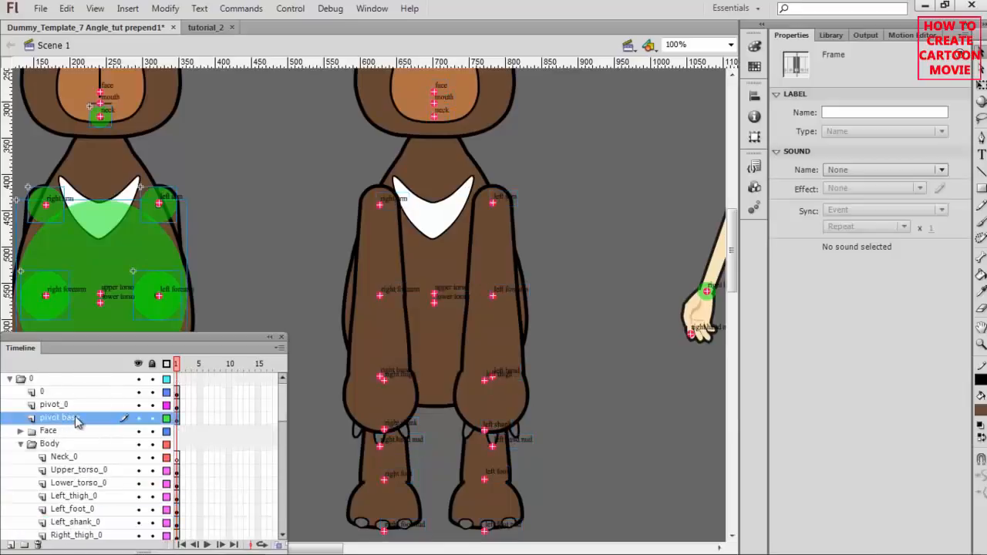
scroll(75, 420, "down", 8)
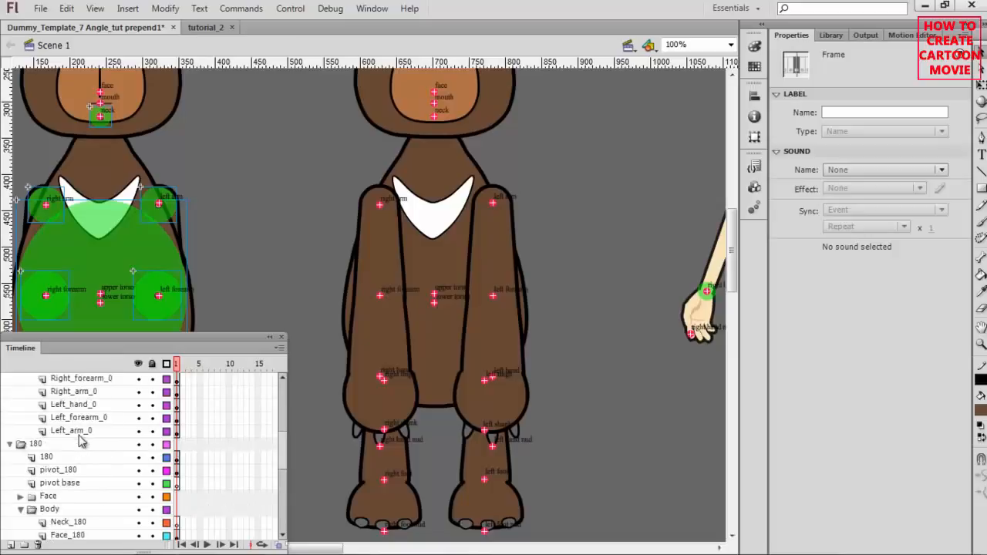
left_click(74, 485)
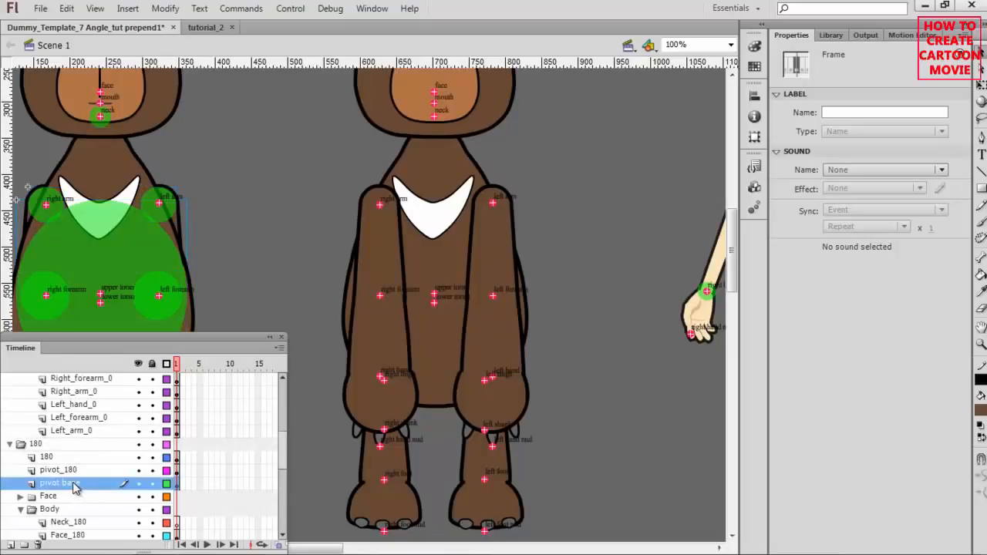
Shift the copied pivot base circles horizontally until they centre on the 180 bear's pivots, and deselect them
key("shift+Right")
key("shift+Right")
key("shift+Right")
key("shift+Right")
key("shift+Right")
key("shift+Right")
key("shift+Right")
key("shift+Right")
key("shift+Right")
key("shift+Right")
key("shift+Right")
key("shift+Right")
key("shift+Right")
key("shift+Right")
key("shift+Right")
key("shift+Right")
key("shift+Right")
key("shift+Right")
key("shift+Right")
key("shift+Right")
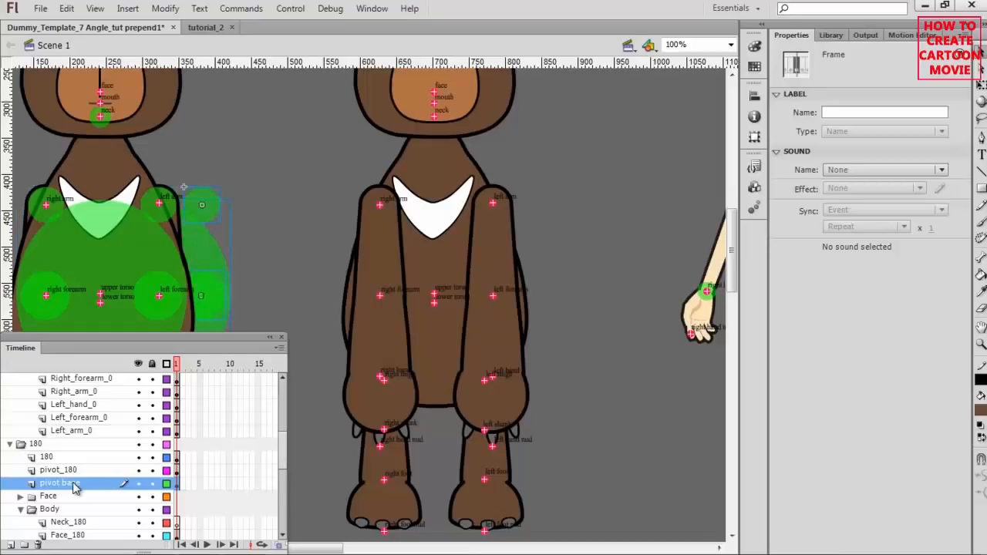
key("shift+Right")
key("shift+Right")
key("shift+Right")
key("shift+Right")
key("shift+Right")
key("shift+Right")
key("shift+Right")
key("shift+Right")
key("shift+Right")
key("shift+Right")
key("shift+Right")
key("shift+Right")
key("shift+Right")
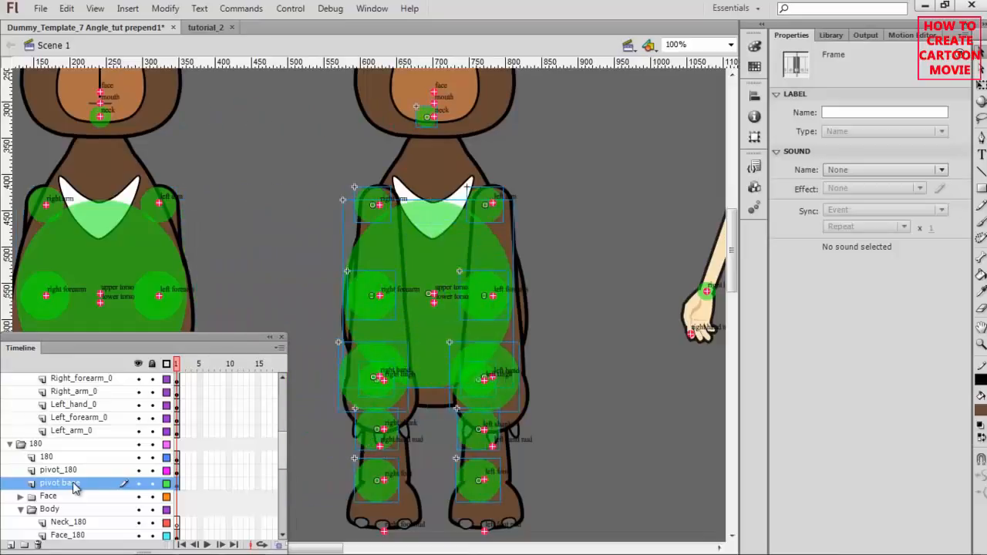
key("shift+Right")
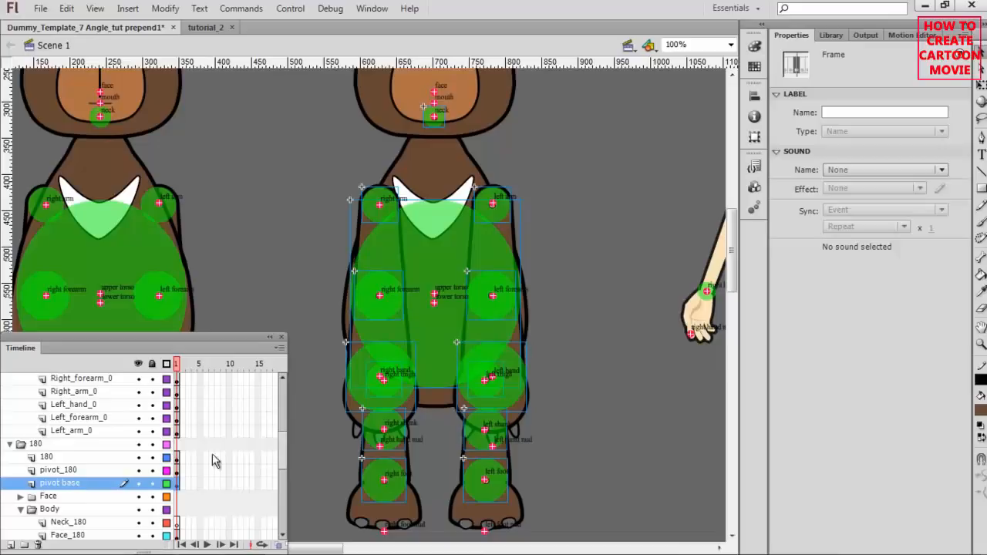
left_click(544, 247)
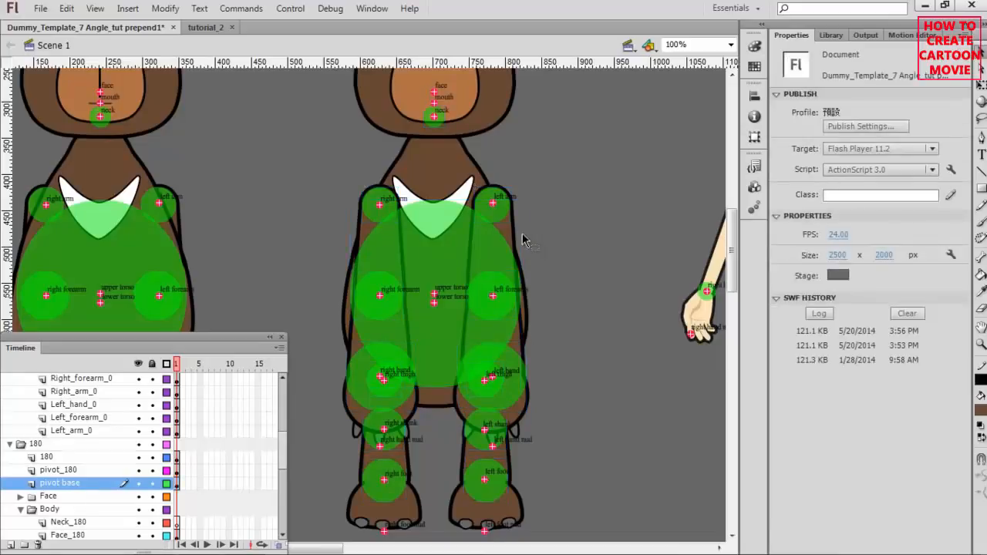
Check the 180 bear's arm instance names and change the head's instance name to Face_180
left_click(514, 229)
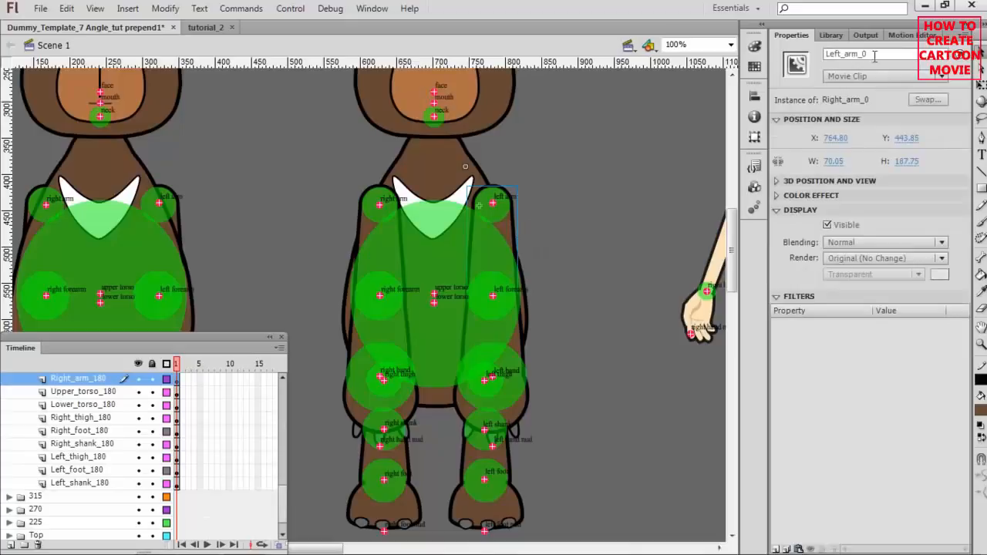
left_click(371, 224)
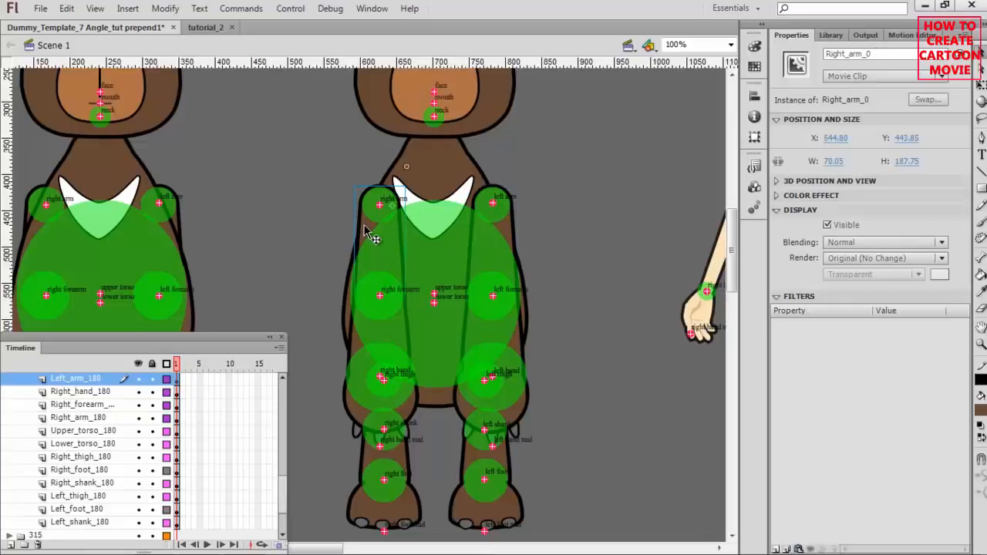
scroll(546, 214, "up", 3)
left_click(516, 223)
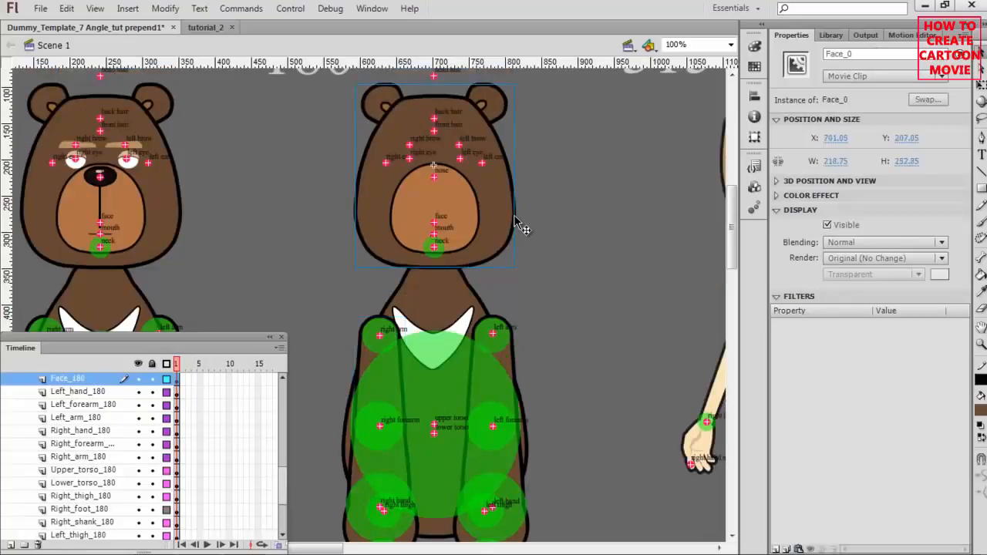
left_click(850, 54)
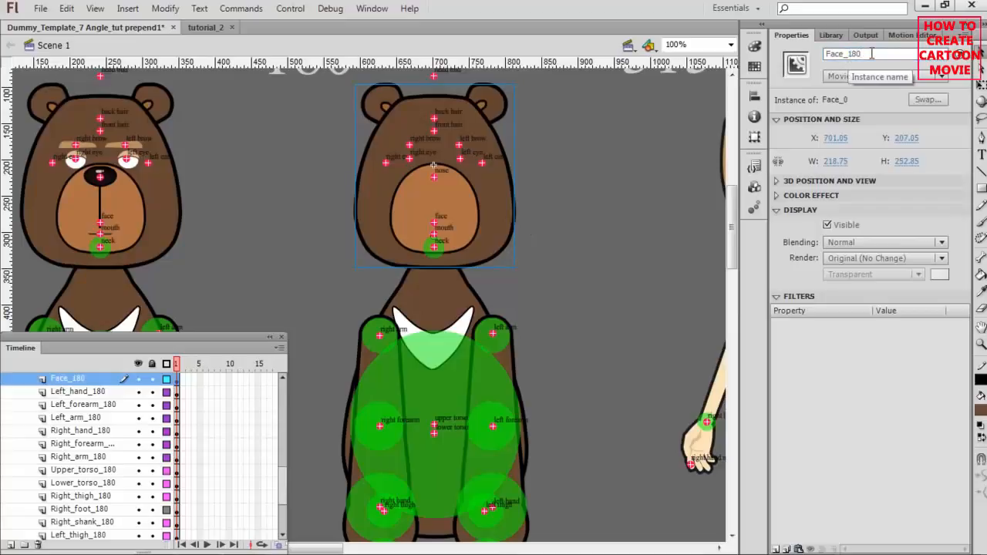
type("180")
left_click(802, 108)
Select the arm on the Right_arm_180 layer and copy that layer's name for use as its instance name
left_click(521, 372)
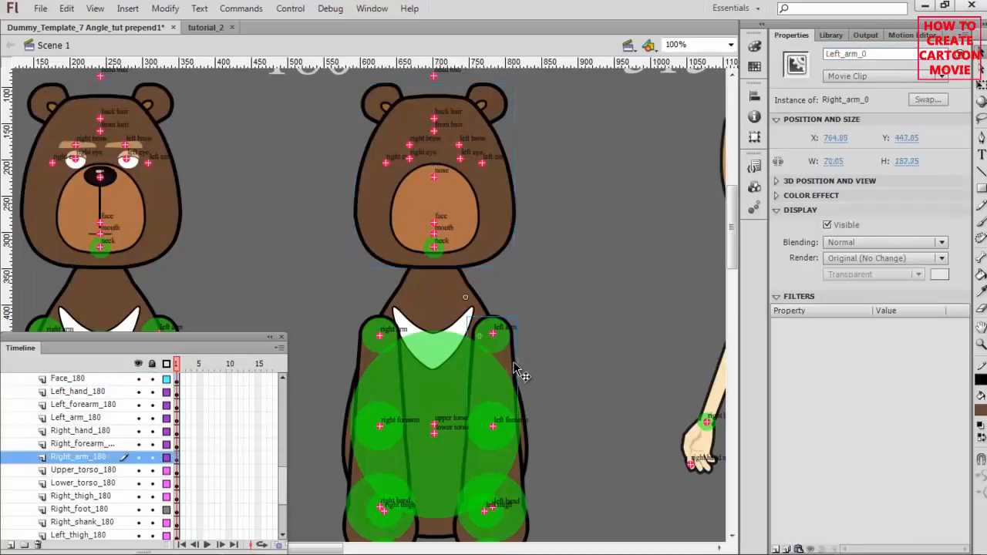
scroll(579, 342, "down", 3)
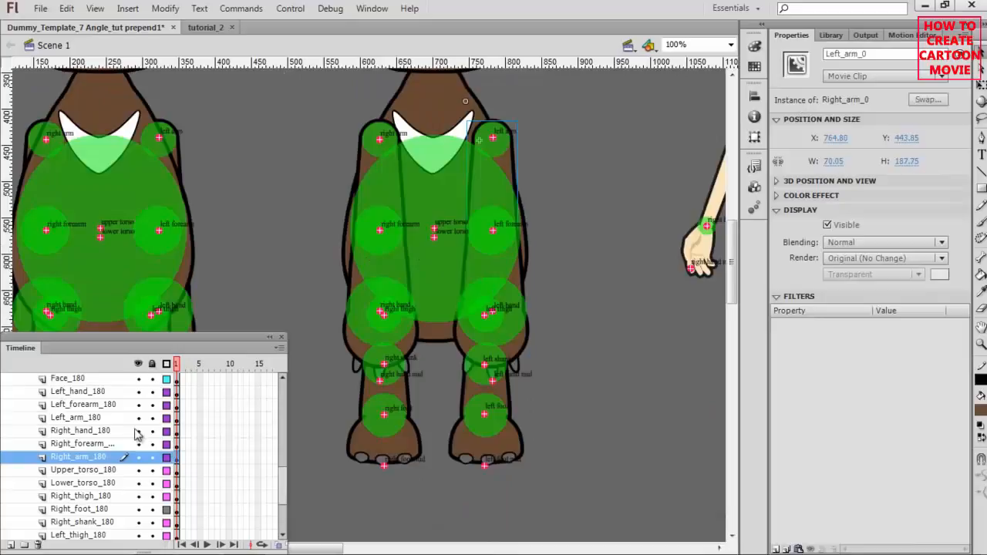
double_click(87, 457)
key("ctrl+c")
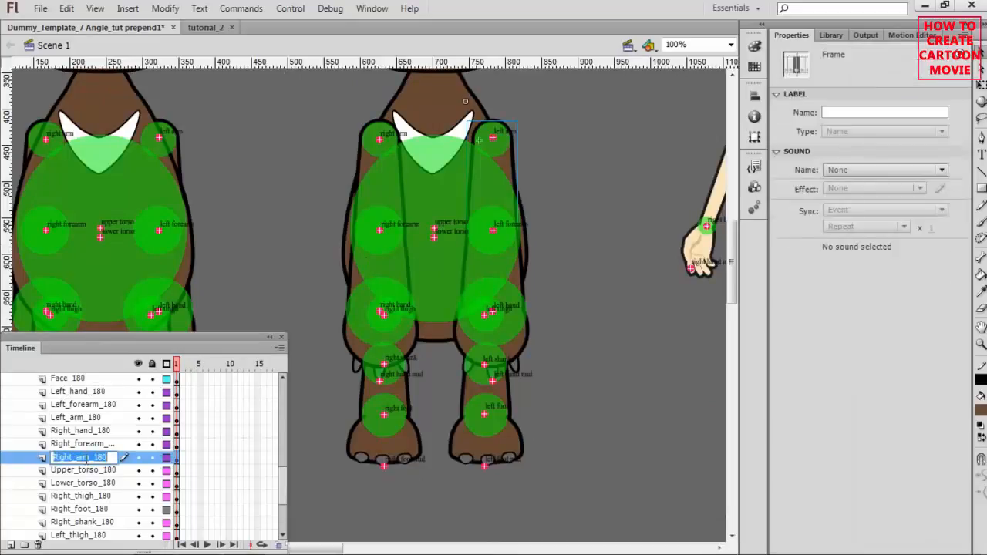
Set the instance name of the upper arm on the Right_arm_180 layer to Right_arm_180
left_click(508, 161)
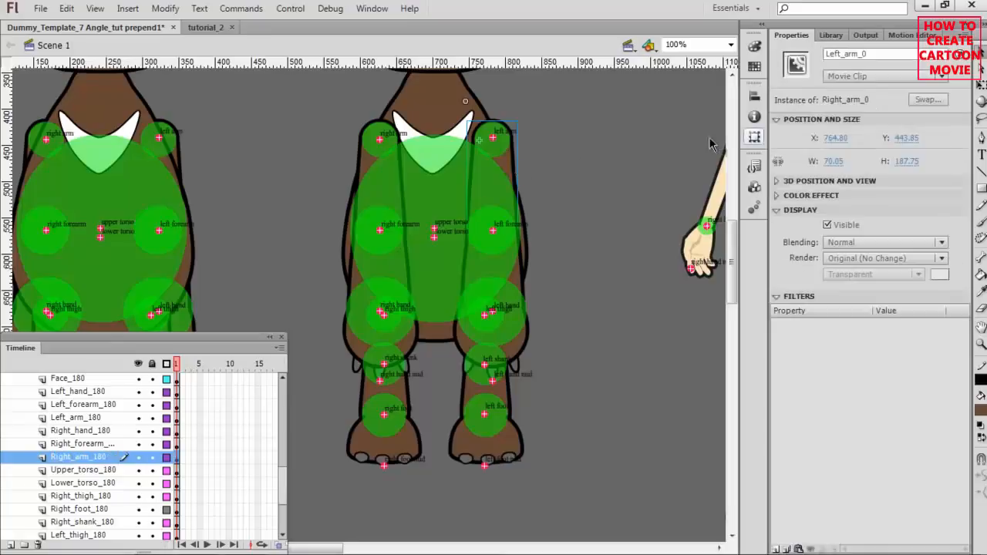
double_click(888, 54)
key("ctrl+v")
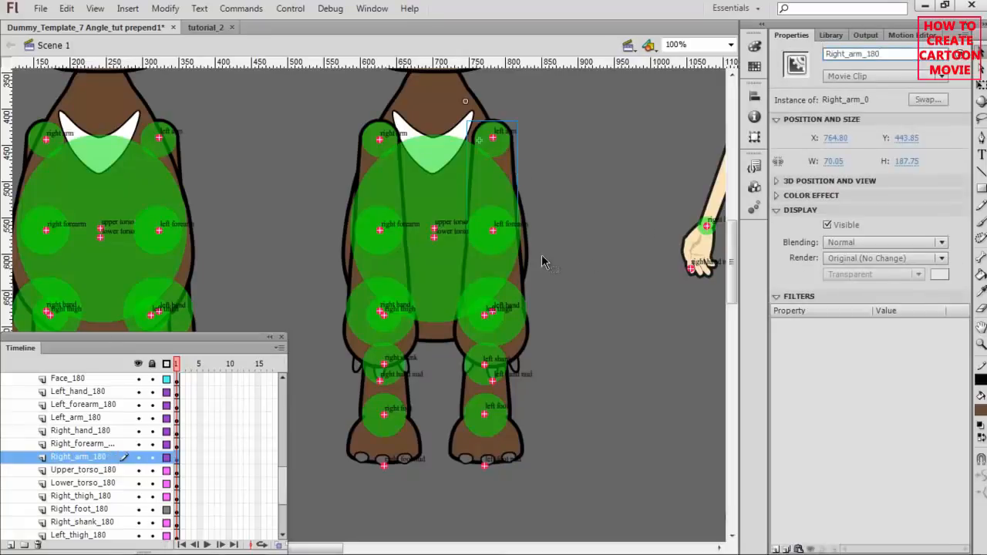
Give the forearm on the Right_forearm_180 layer the instance name Right_forearm_180, copied from its layer name
left_click(519, 275)
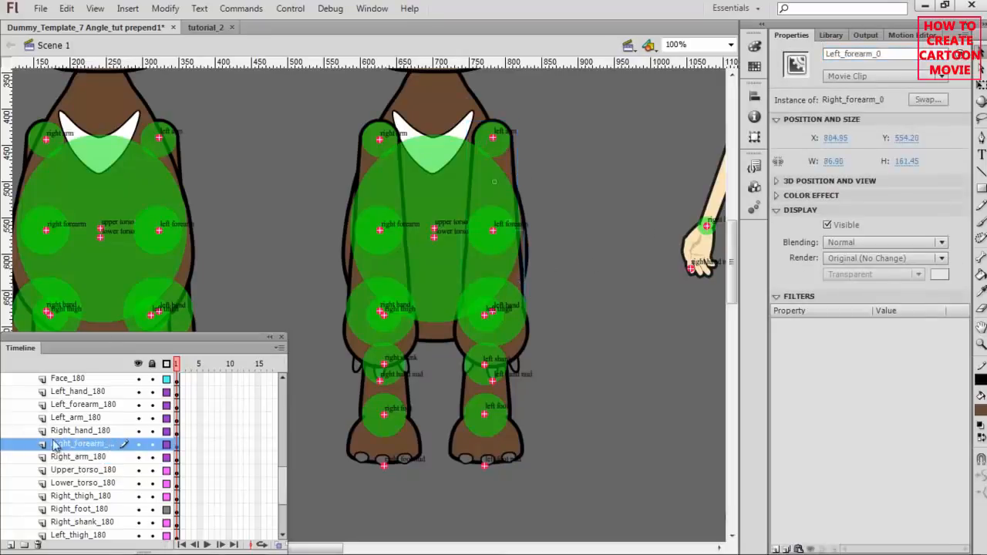
double_click(69, 444)
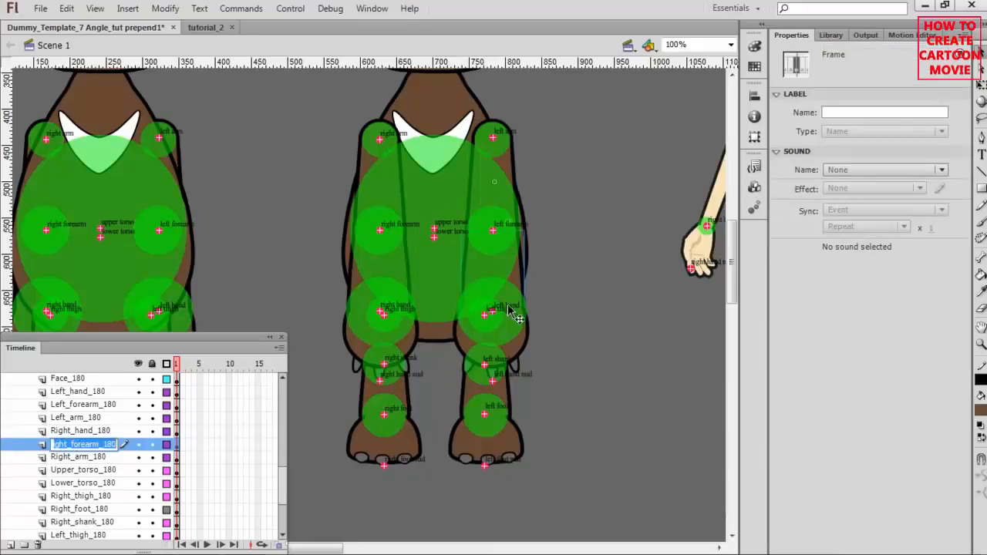
left_click(517, 278)
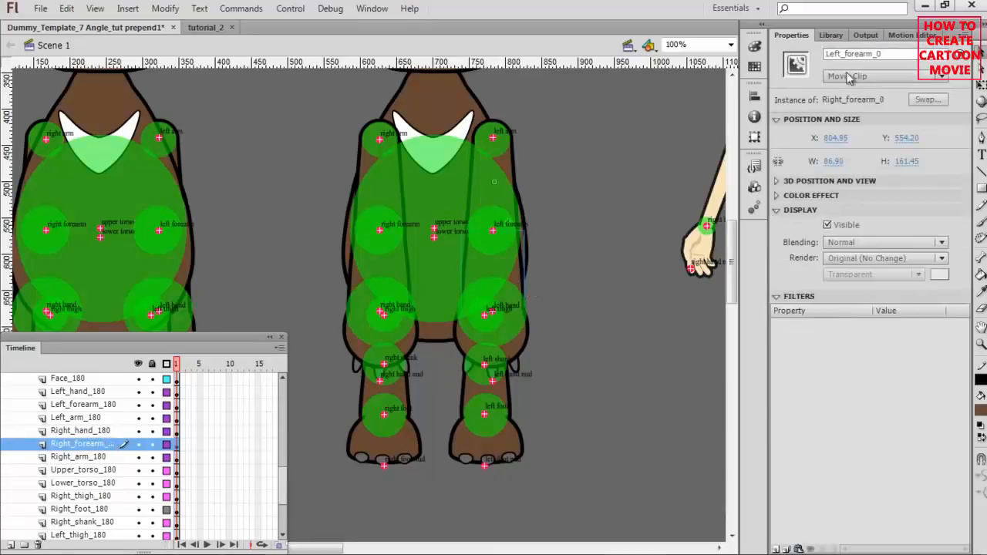
left_click_drag(887, 53, 775, 62)
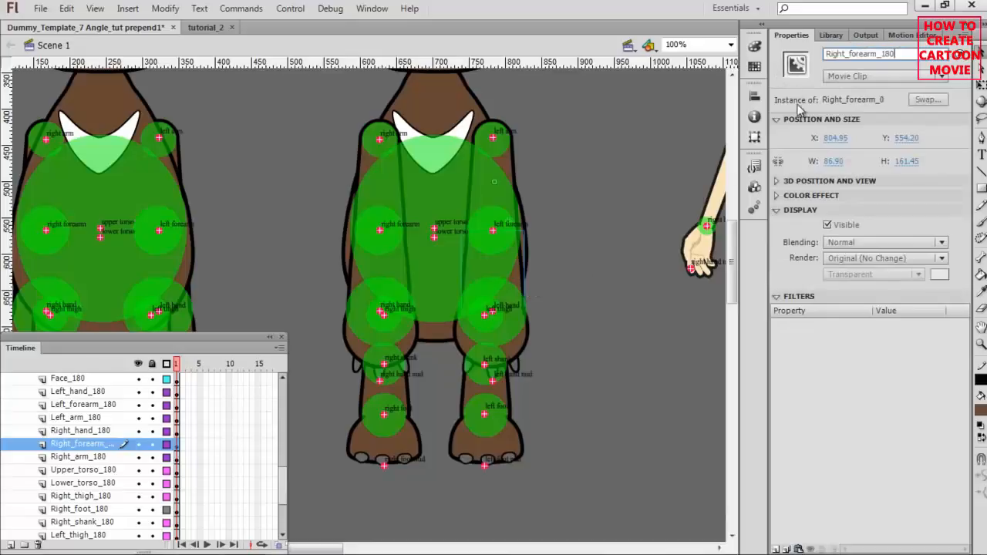
Copy the Right_hand_180 layer name and use it as the instance name of that layer's hand
left_click(523, 344)
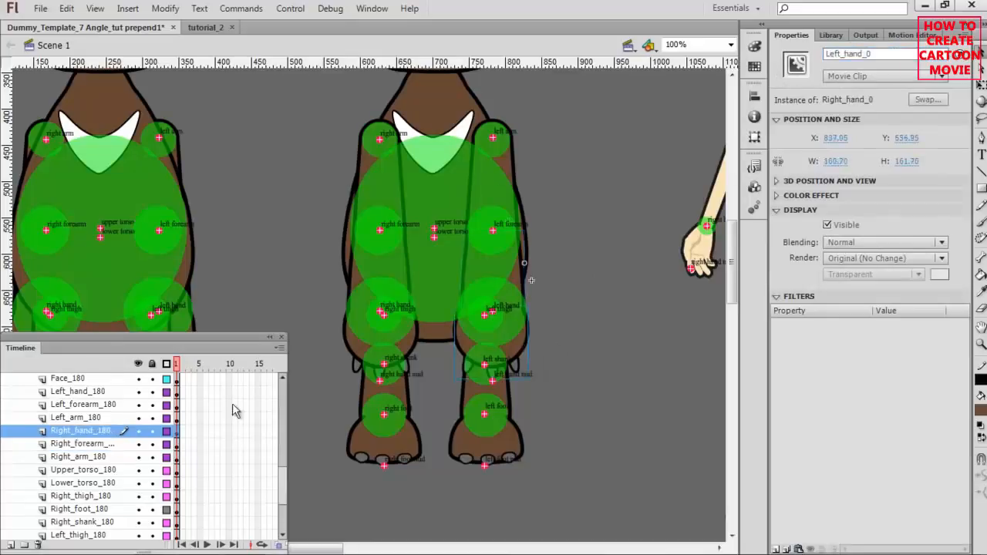
double_click(102, 434)
key("ctrl+c")
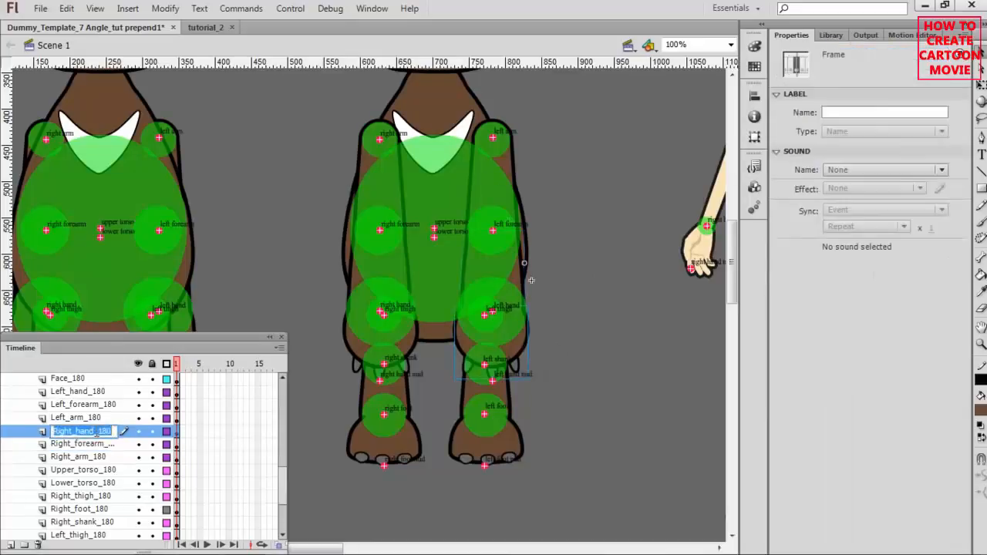
left_click(532, 347)
left_click(889, 53)
double_click(889, 53)
key("ctrl+v")
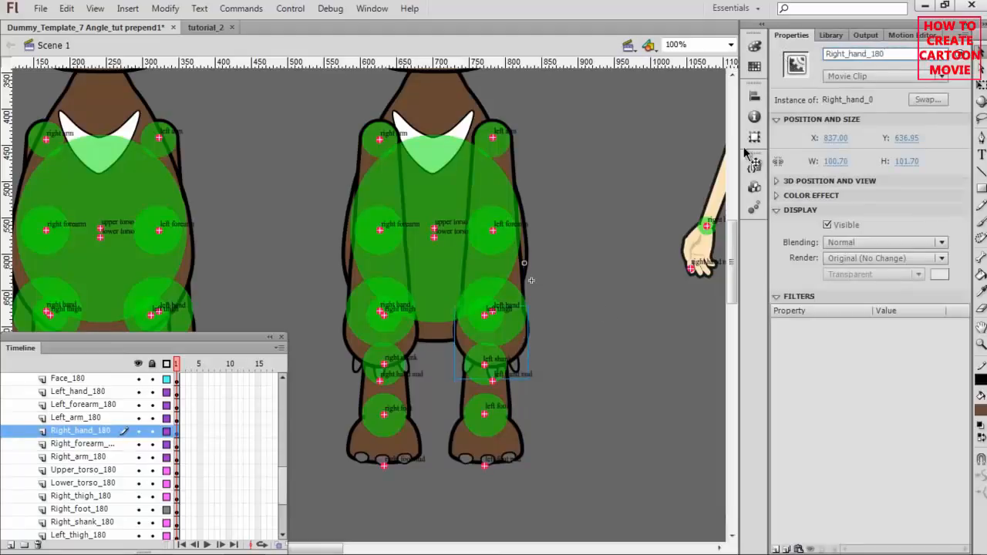
left_click(553, 397)
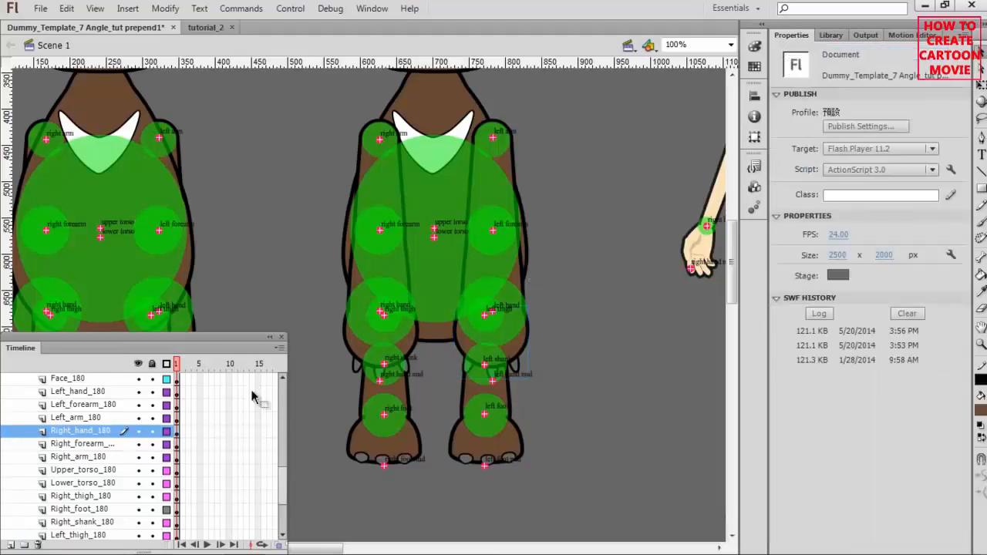
Hide the Right_hand_180 layer and set the instance name of the thigh behind that hand to Right_thigh_180
left_click(518, 356)
left_click(139, 431)
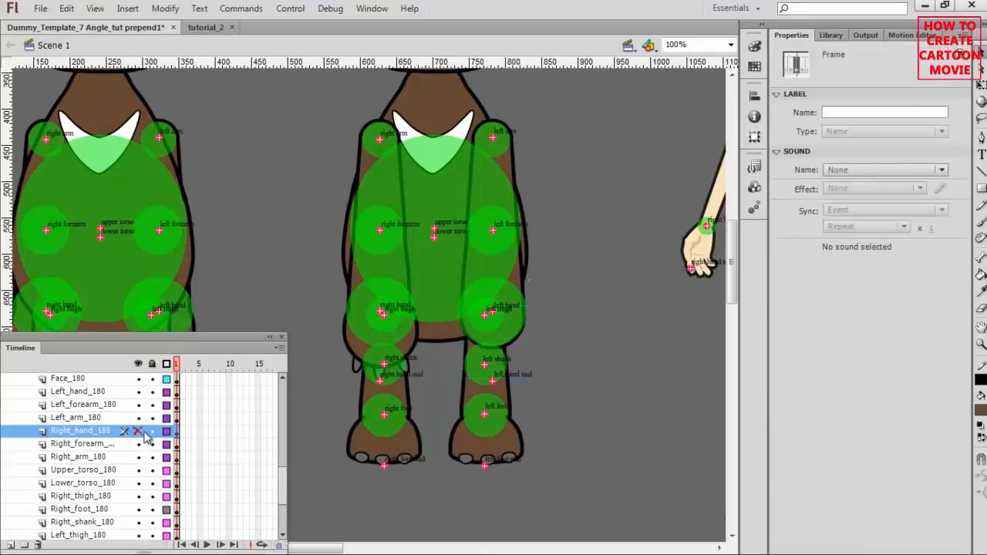
left_click(469, 348)
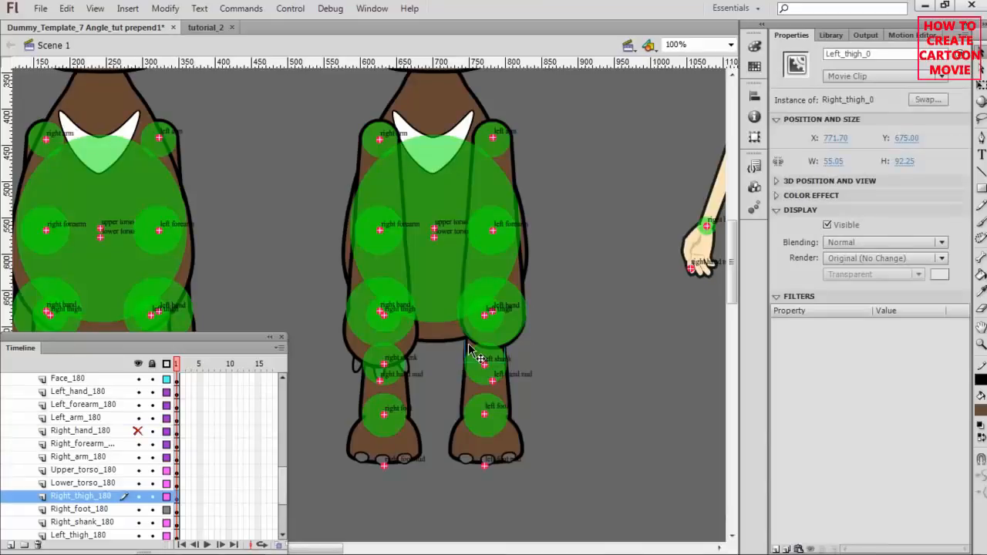
double_click(89, 496)
key("ctrl+c")
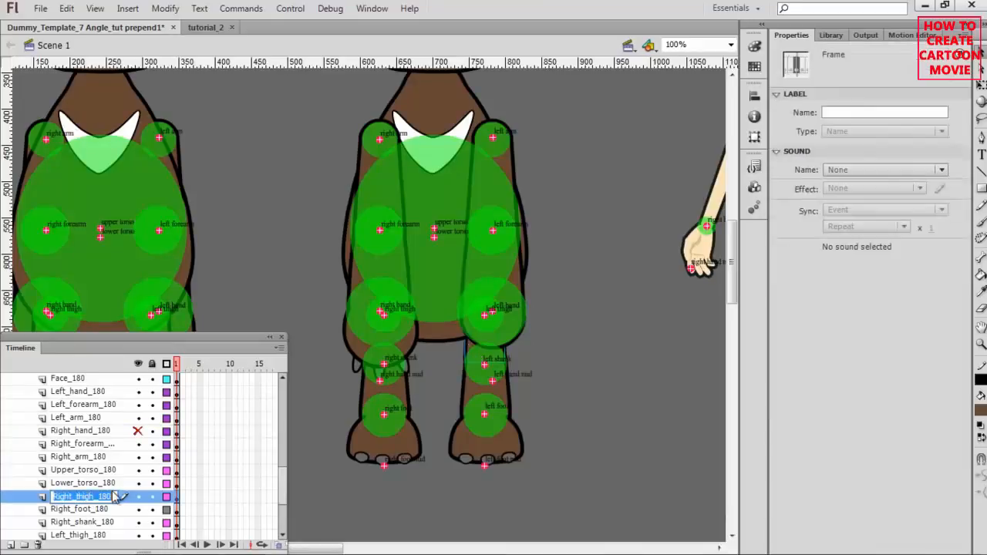
left_click(472, 360)
left_click(880, 56)
key("ctrl+v")
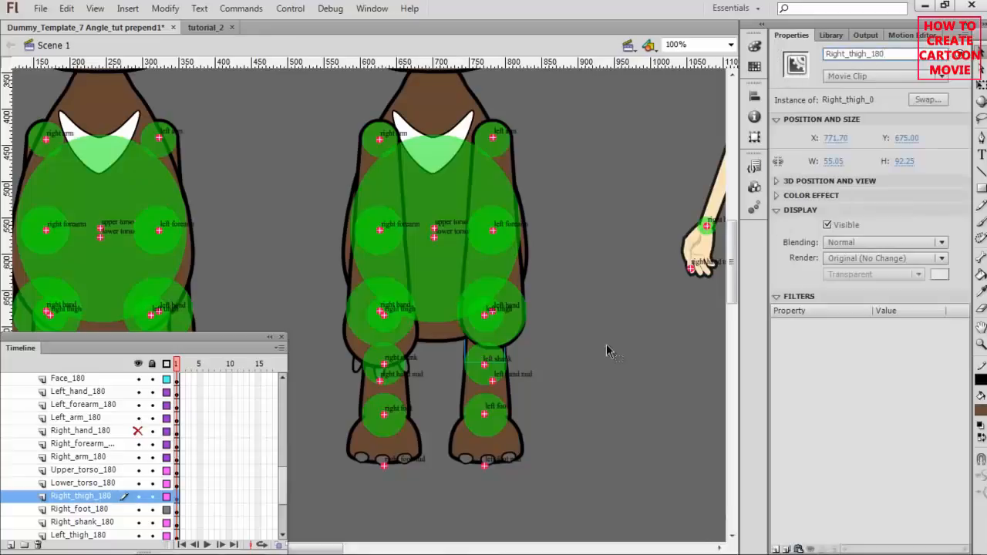
Set the instance name of the shank below that thigh to Right_shank_180, copied from its layer name
left_click(510, 390)
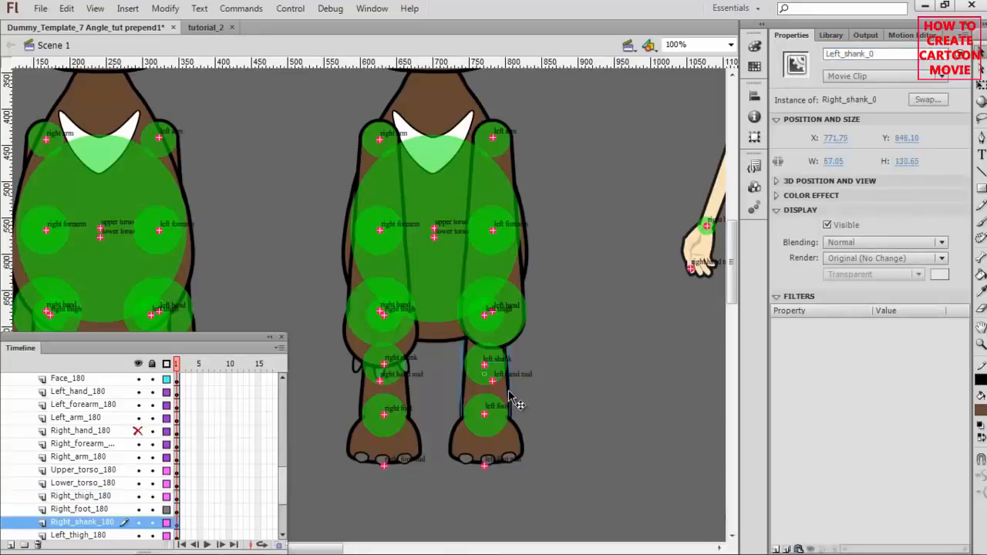
double_click(79, 523)
key("ctrl+c")
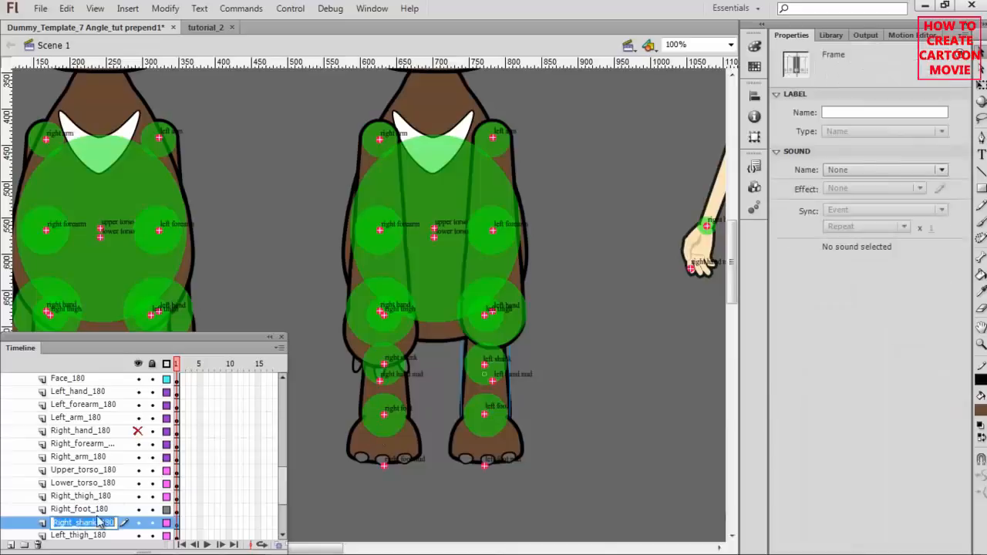
left_click(505, 391)
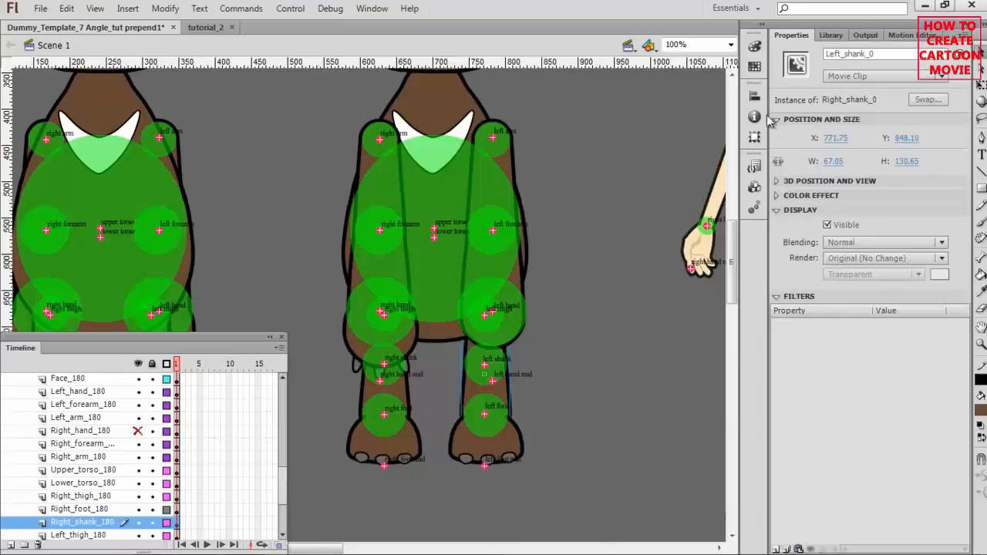
double_click(849, 53)
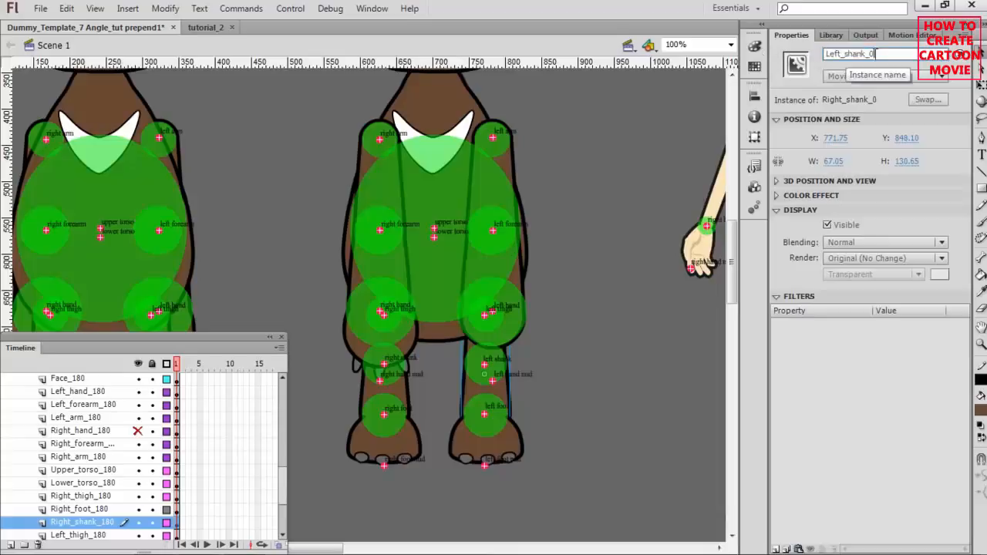
key("ctrl+v")
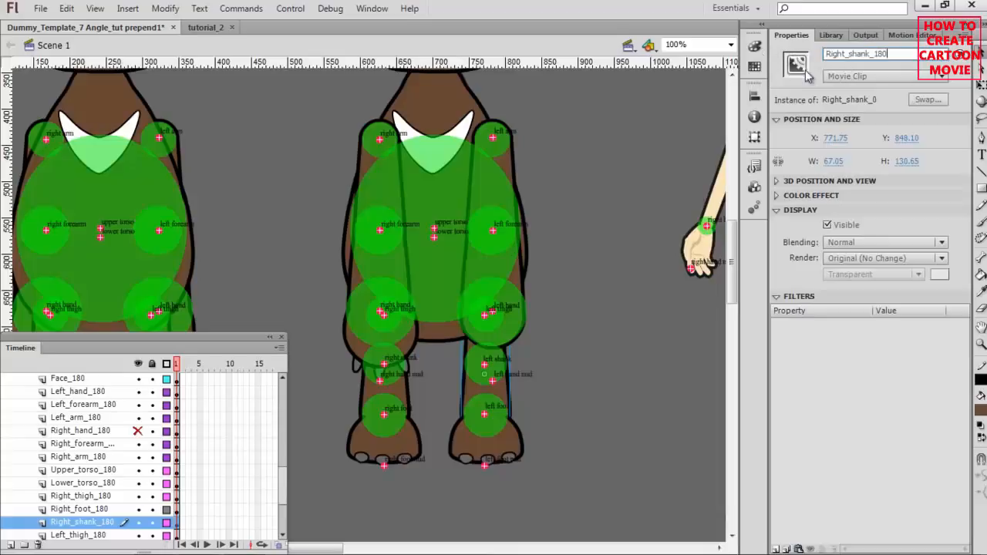
Set the instance name of the foot on the Right_foot_180 layer to Right_foot_180
left_click(515, 435)
double_click(91, 510)
left_click(512, 441)
left_click_drag(885, 54, 779, 58)
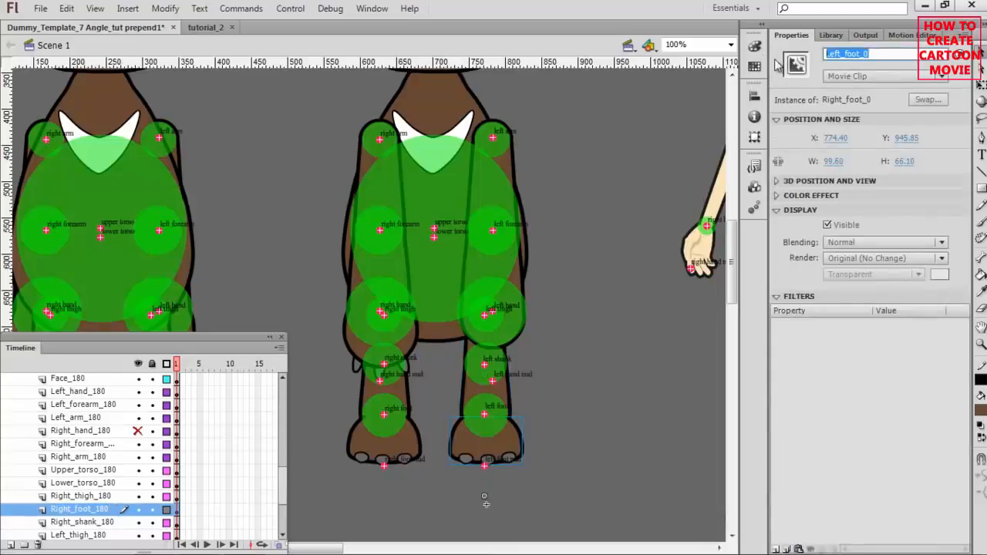
left_click(621, 259)
Copy the Left_arm_180 layer name and use it as the instance name of the opposite upper arm
left_click(366, 162)
double_click(66, 423)
key("ctrl+c")
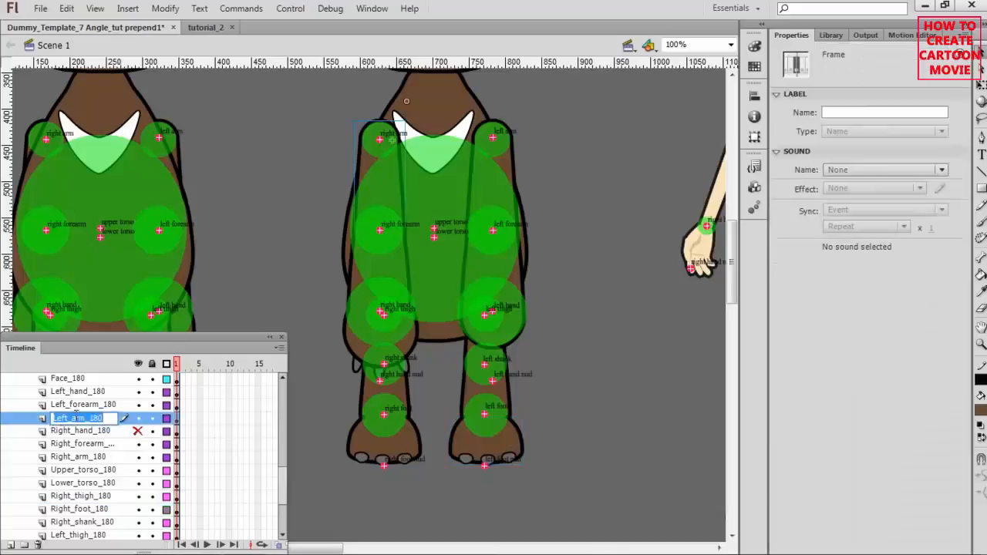
left_click(367, 159)
left_click_drag(892, 54, 779, 59)
key("ctrl+v")
left_click(313, 255)
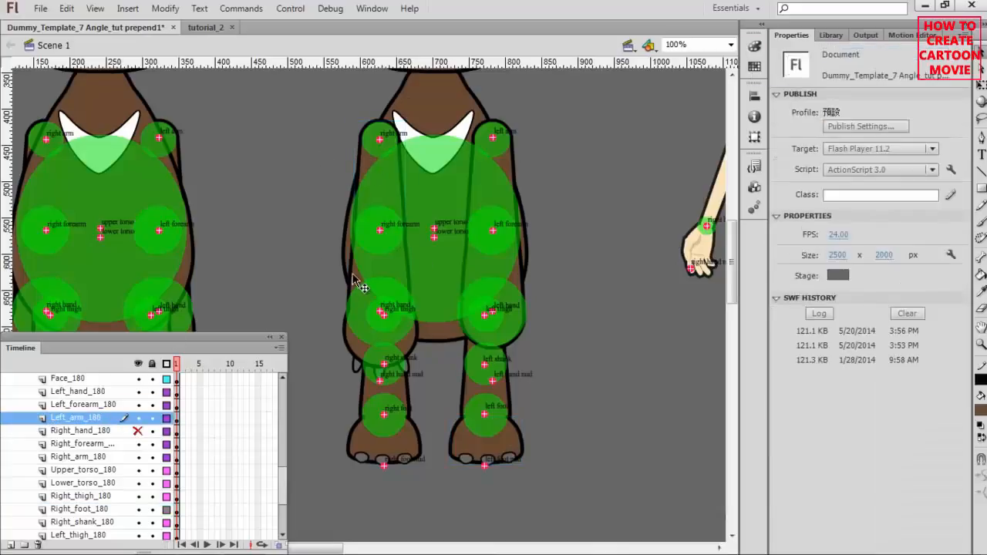
Set the instance name of the forearm below that arm to Left_forearm_180, copied from its layer name
left_click(359, 284)
left_click(96, 409)
key("ctrl+c")
left_click(362, 284)
left_click_drag(887, 55, 779, 59)
key("ctrl+v")
Set the instance name of the hand on the Left_hand_180 layer to Left_hand_180
left_click(355, 351)
double_click(84, 395)
key("ctrl+c")
left_click(356, 341)
left_click_drag(892, 54, 757, 57)
key("ctrl+v")
Hide the Left_hand_180 layer and set the instance name of the thigh behind that hand to Left_thigh_180
left_click(138, 392)
left_click(403, 350)
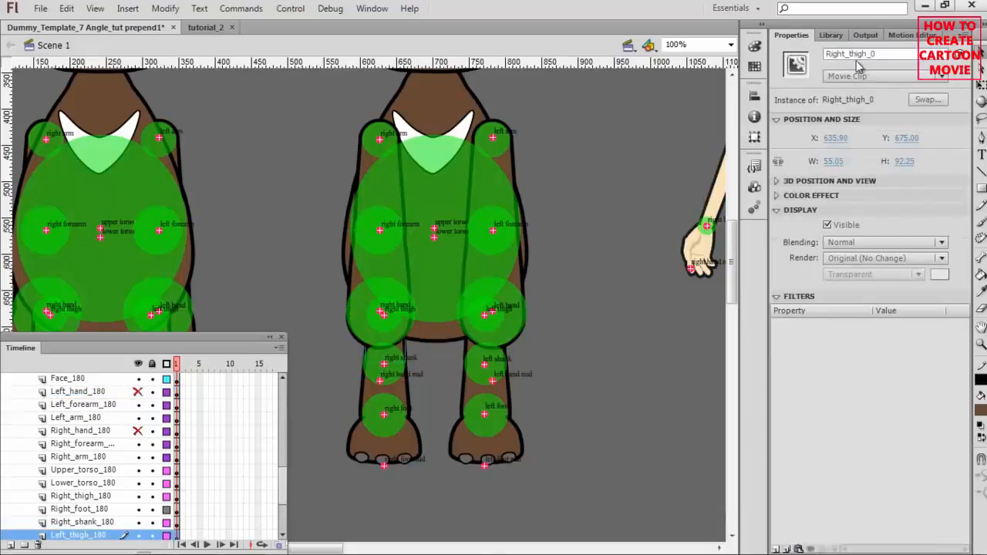
left_click(67, 533)
double_click(100, 536)
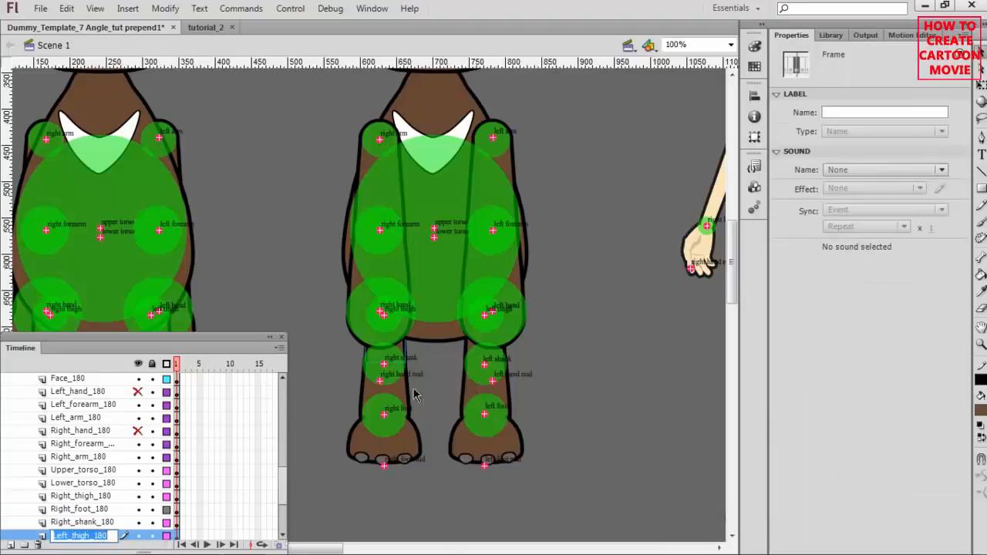
key("ctrl+c")
left_click(404, 357)
left_click(402, 346)
left_click_drag(887, 54, 705, 58)
key("ctrl+v")
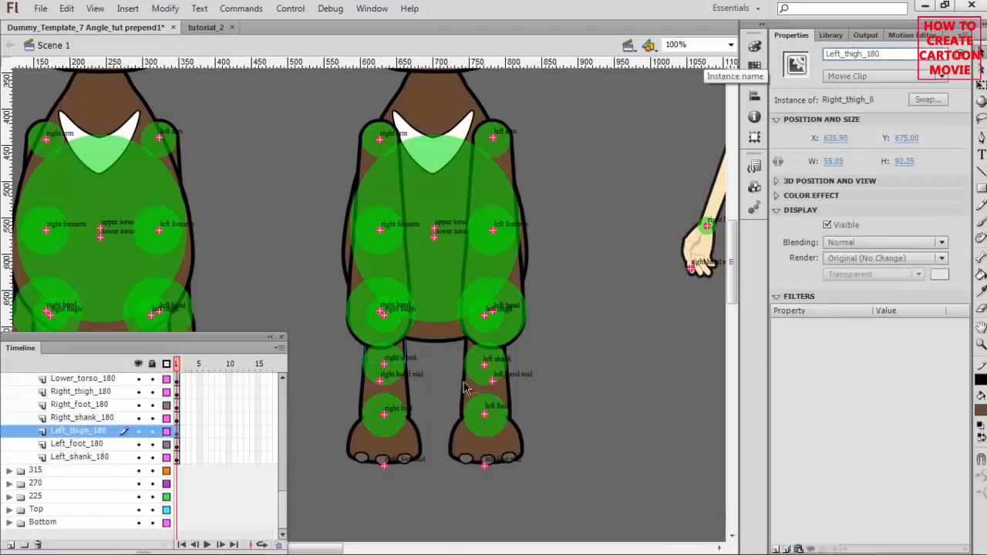
Copy the Left_shank_180 layer name and use it as the instance name of that layer's shank
left_click(412, 402)
double_click(84, 458)
key("ctrl+c")
left_click(401, 412)
left_click_drag(887, 54, 737, 57)
key("ctrl+v")
Set the instance name of the foot on the Left_foot_180 layer to Left_foot_180, then deselect it
left_click(409, 441)
key("ctrl+c")
left_click(416, 451)
left_click_drag(887, 54, 740, 56)
key("ctrl+v")
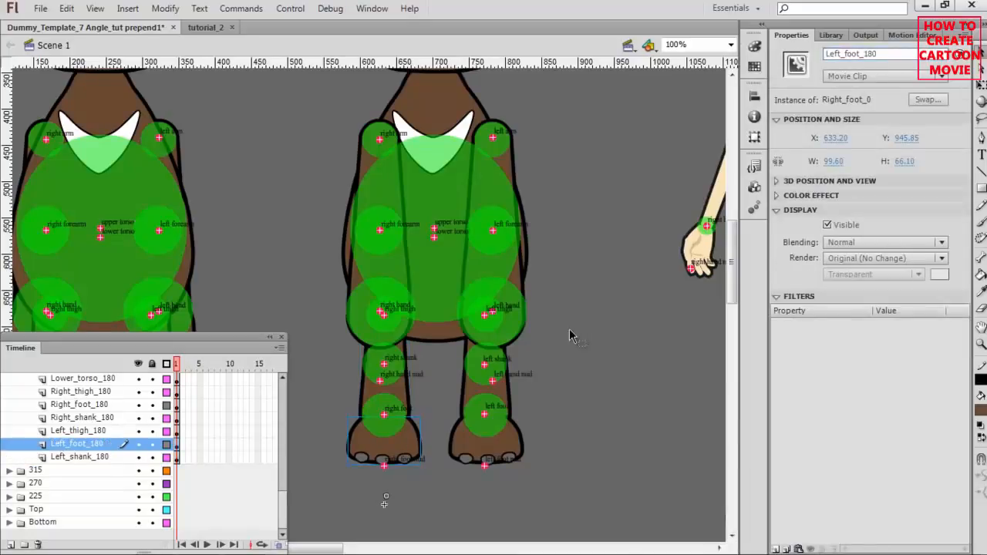
left_click(569, 336)
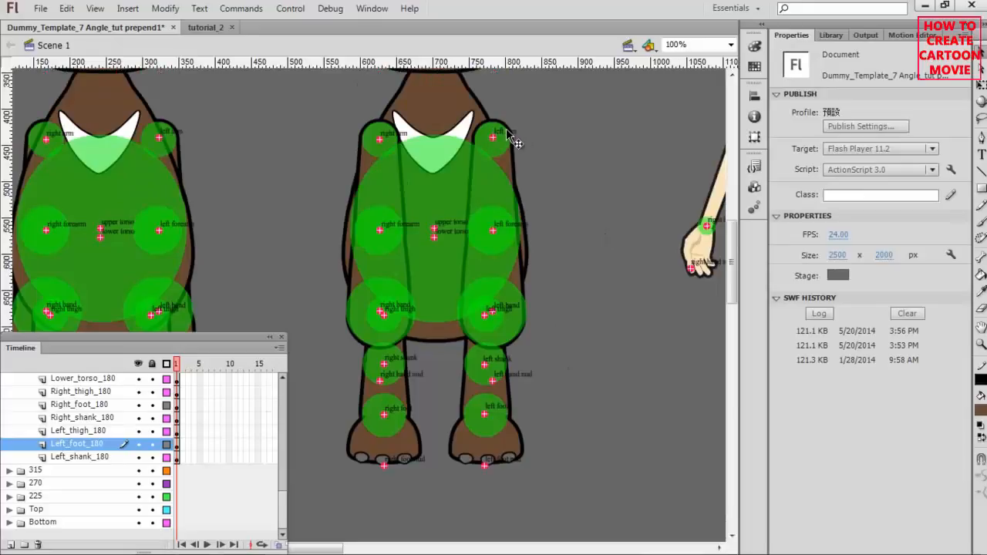
Move the 180 figure's left arm, forearm, hand, thigh, shank, foot, hand-end and foot-end pivots together 240 px to the left, past the body
left_click(515, 173)
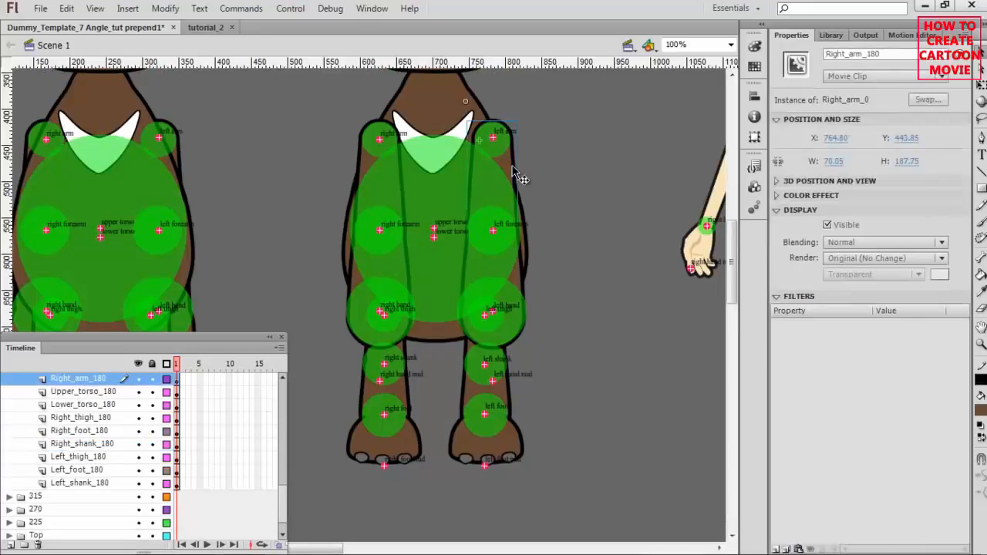
left_click(506, 135)
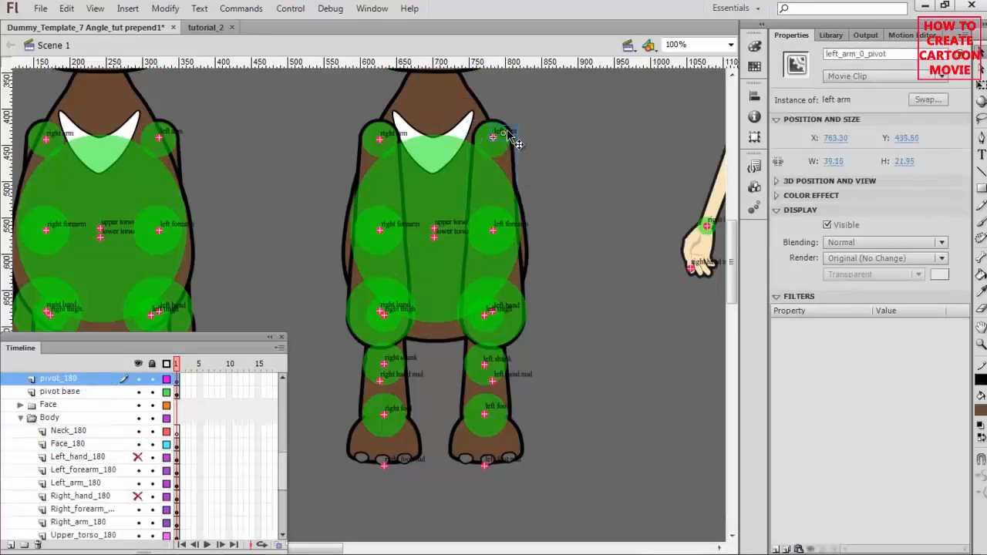
left_click(519, 229, "shift")
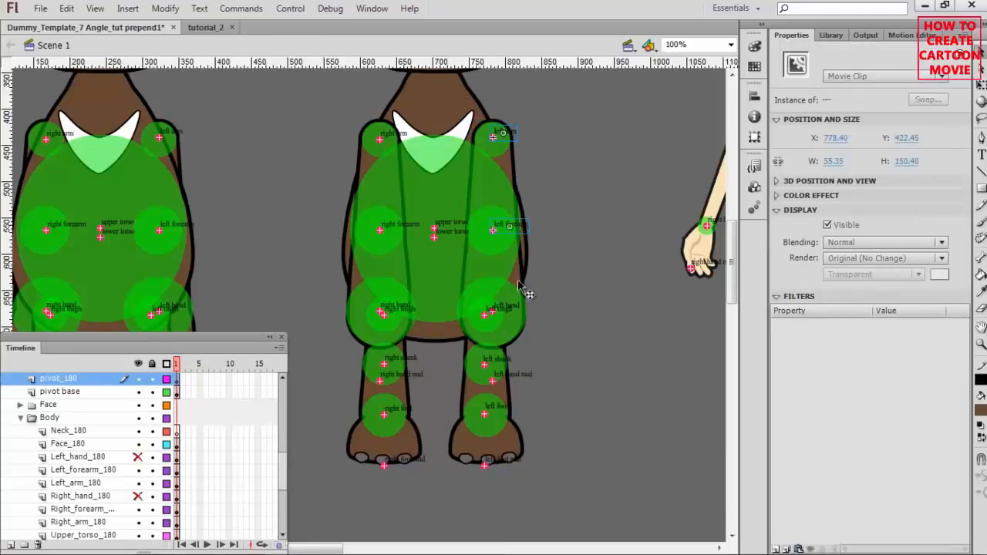
left_click(513, 309, "shift")
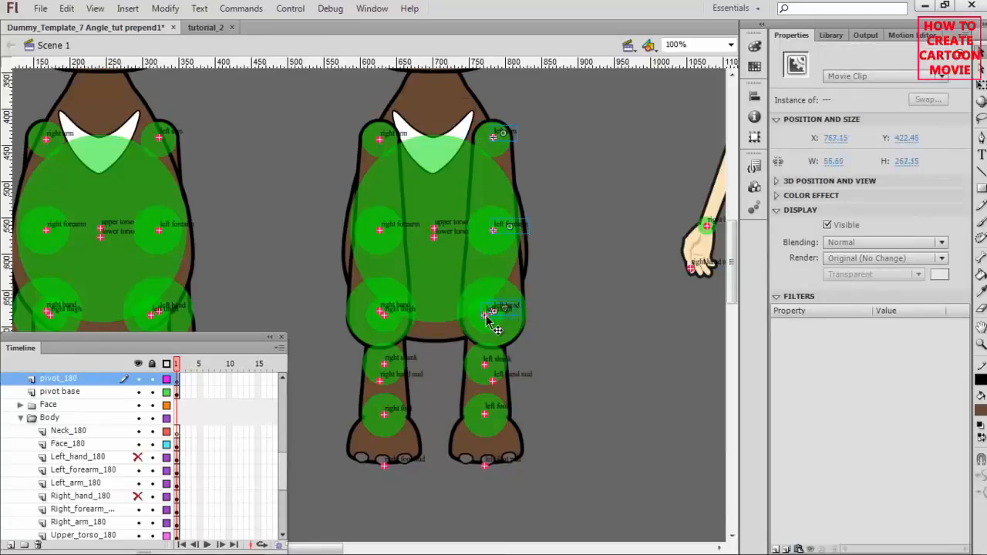
left_click(495, 361, "shift")
left_click(511, 377, "shift")
left_click(493, 410, "shift")
left_click(502, 461, "shift")
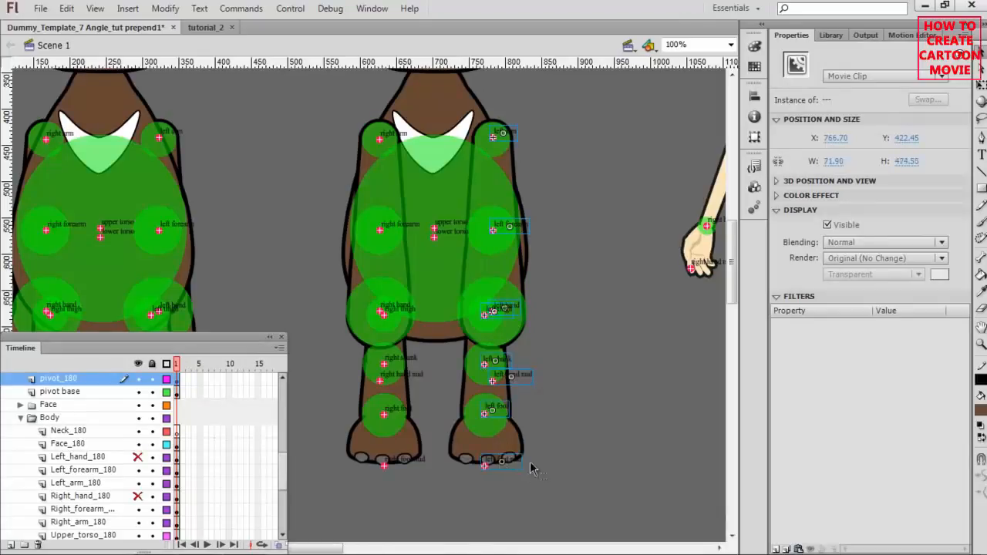
key("shift+Left")
key("shift+Left")
key("shift+Left")
key("shift+Left")
key("shift+Left")
key("shift+Left")
key("shift+Left")
key("shift+Left")
key("shift+Left")
key("shift+Left")
key("shift+Left")
key("shift+Left")
key("shift+Left")
key("shift+Left")
key("shift+Left")
key("shift+Left")
key("shift+Left")
key("shift+Left")
key("shift+Left")
key("shift+Left")
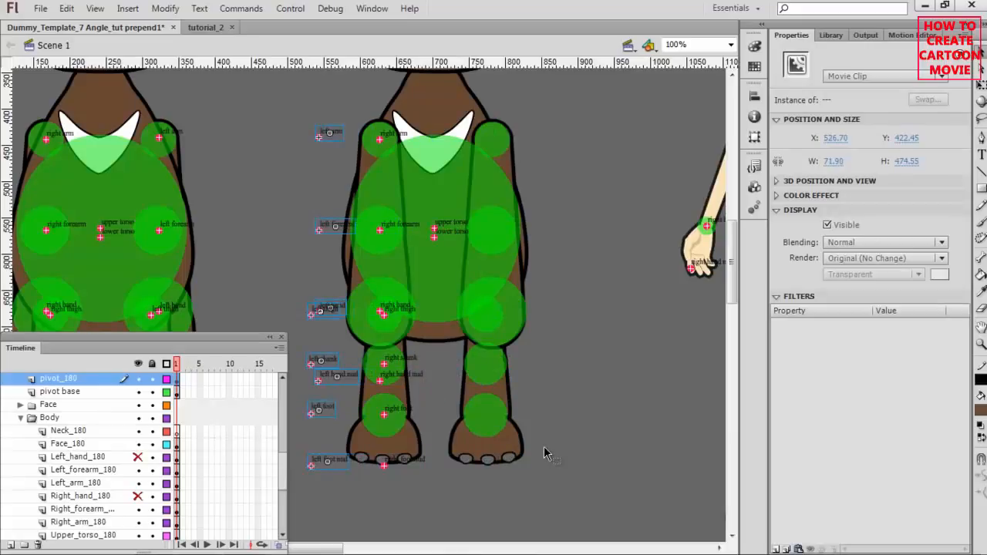
Move the 180 figure's right arm, forearm, hand, thigh, shank, foot, hand-end and foot-end pivots together 154 px to the right, onto the opposite limbs
left_click(389, 141)
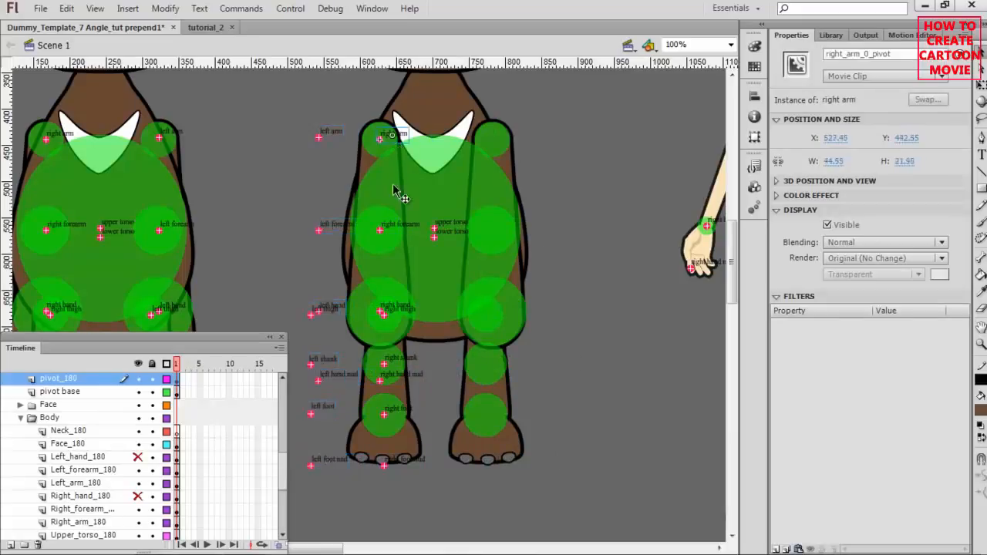
left_click(408, 233, "shift")
left_click(405, 305, "shift")
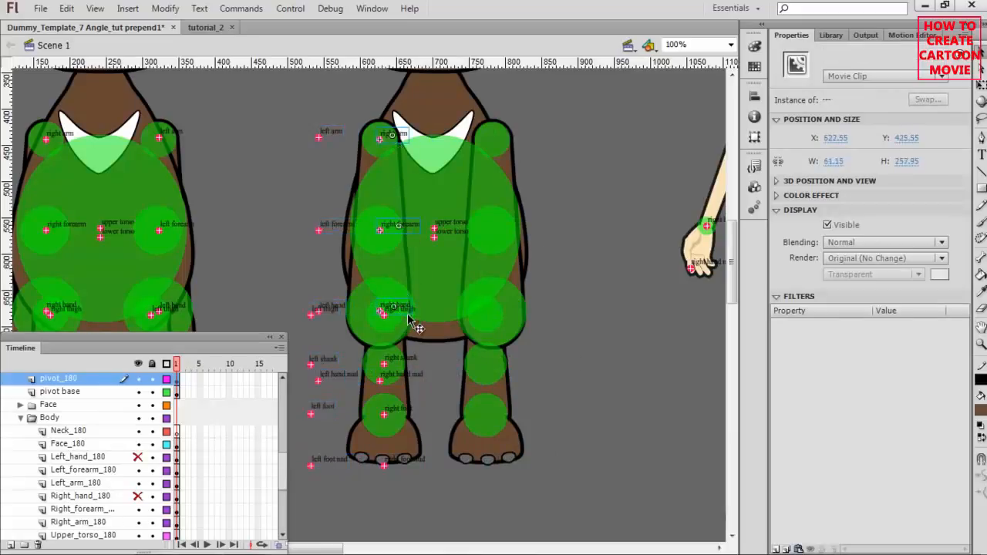
left_click(408, 361, "shift")
left_click(409, 383, "shift")
left_click(406, 413, "shift")
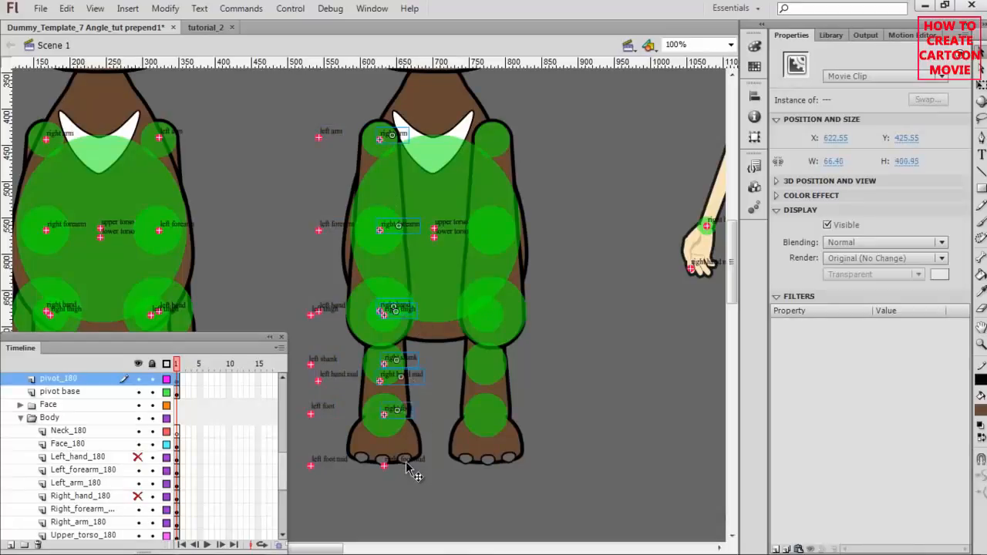
left_click(406, 459, "shift")
key("shift+Right")
key("shift+Right")
key("shift+Right")
key("shift+Right")
key("shift+Right")
key("shift+Right")
key("shift+Right")
key("shift+Right")
key("shift+Right")
key("shift+Right")
key("shift+Right")
key("shift+Right")
key("shift+Right")
key("shift+Right")
key("shift+Right")
key("shift+Right")
key("shift+Right")
key("shift+Right")
key("shift+Right")
key("shift+Left")
key("shift+Left")
key("shift+Left")
key("Left")
key("Left")
key("Left")
key("Left")
key("Left")
key("Left")
key("Left")
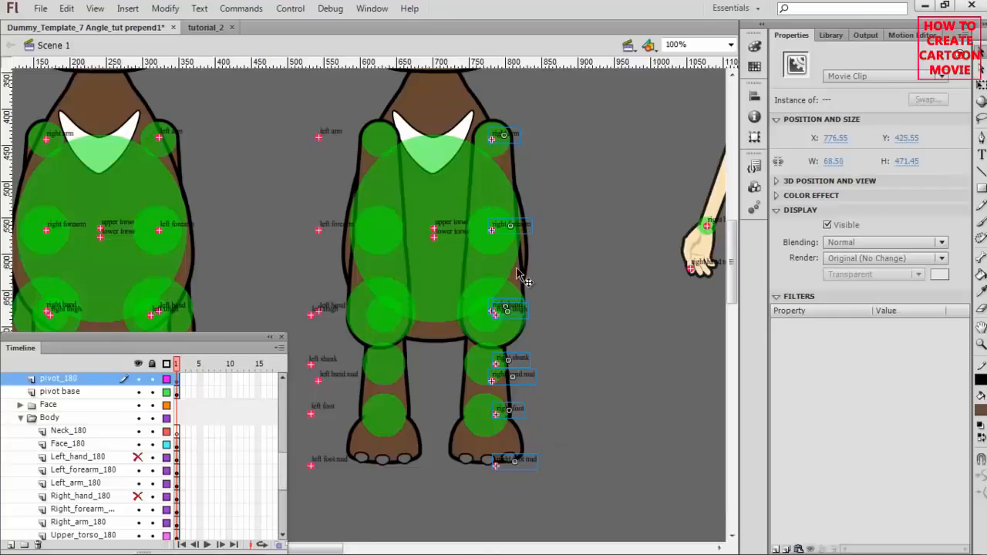
left_click(553, 331)
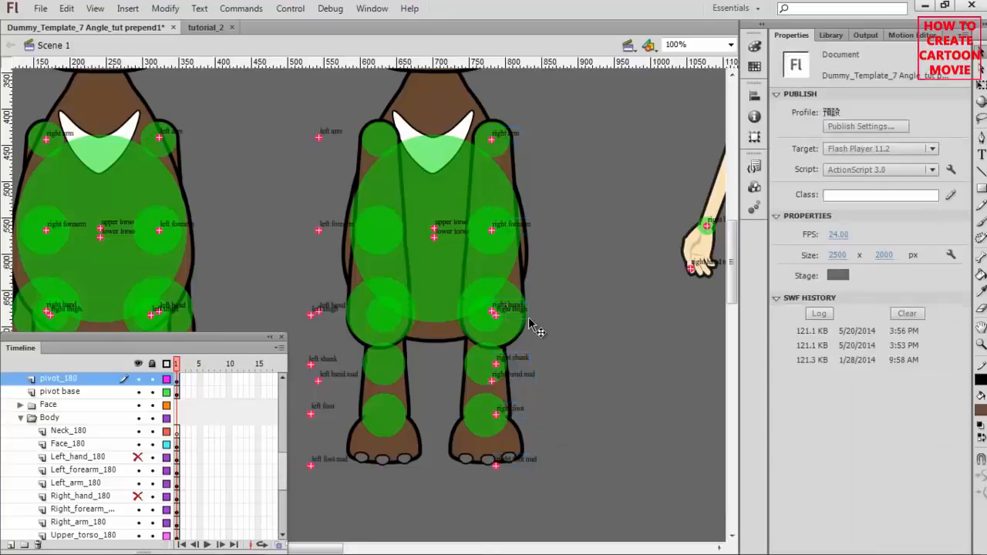
Shift only the 180 figure's right thigh, shank, foot and foot-end pivots about 13 px left to center them on the leg
left_click(524, 315)
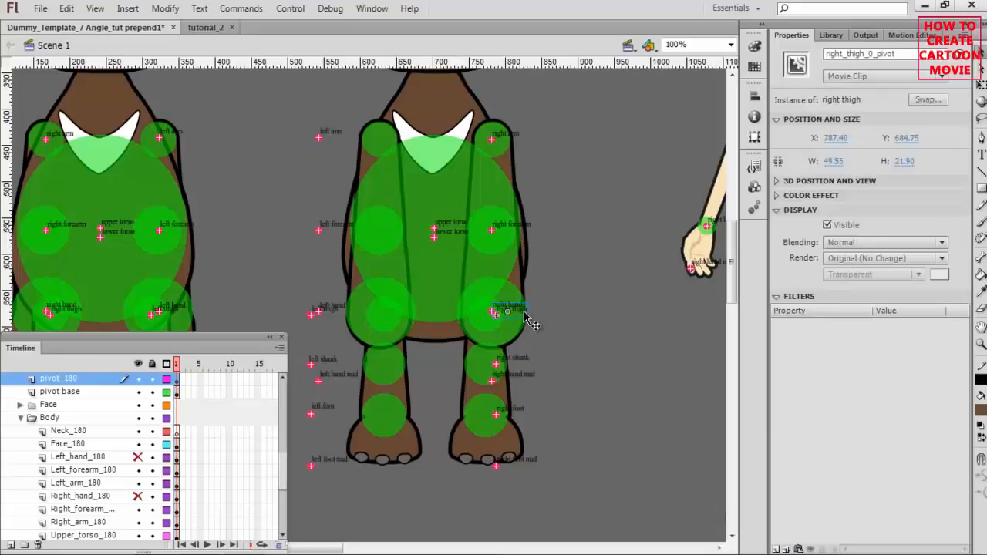
left_click(526, 360, "shift")
left_click(527, 376, "shift")
left_click(523, 413, "shift")
left_click(528, 461, "shift")
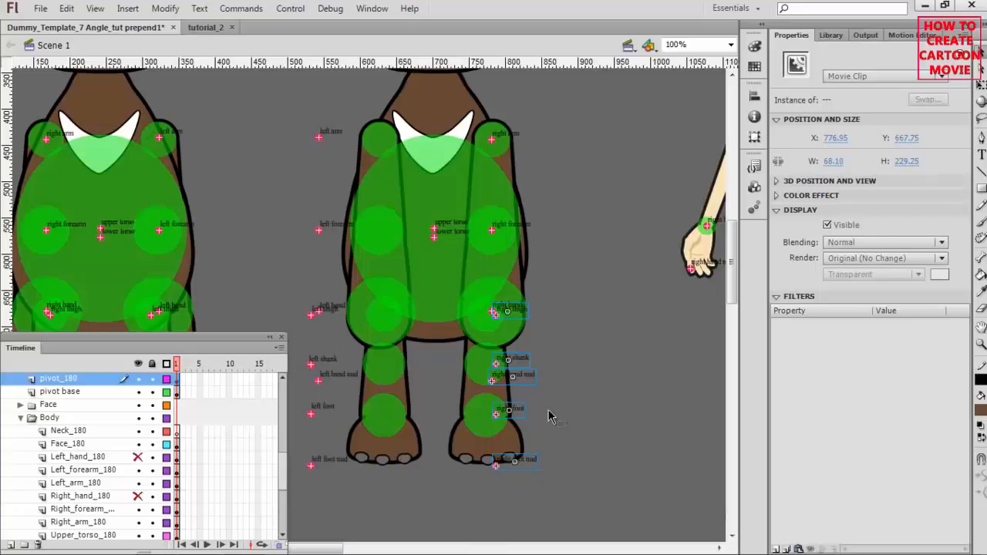
left_click(527, 377, "shift")
key("shift+Left")
key("shift+Left")
key("shift+Left")
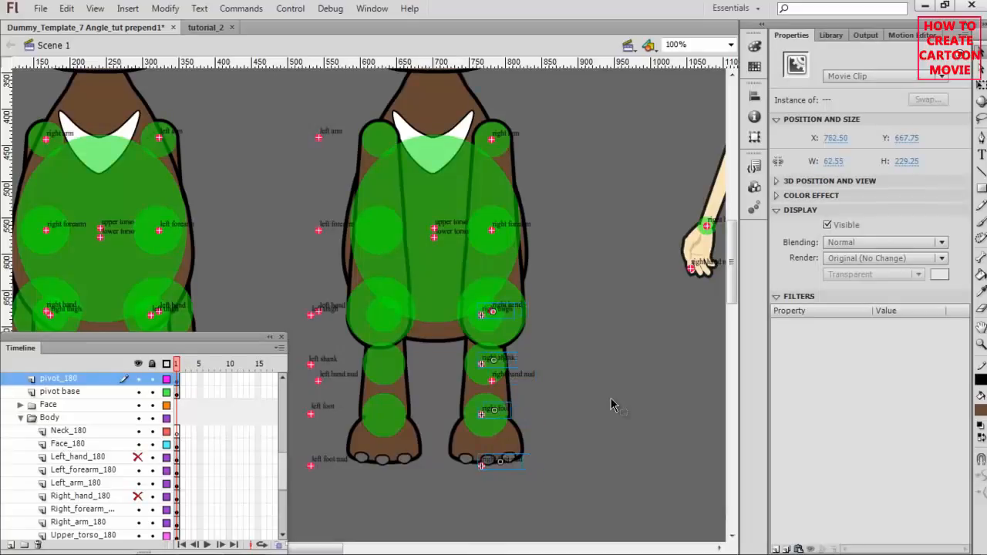
key("shift+Right")
key("Right")
key("Right")
key("Right")
key("Right")
key("Right")
key("Right")
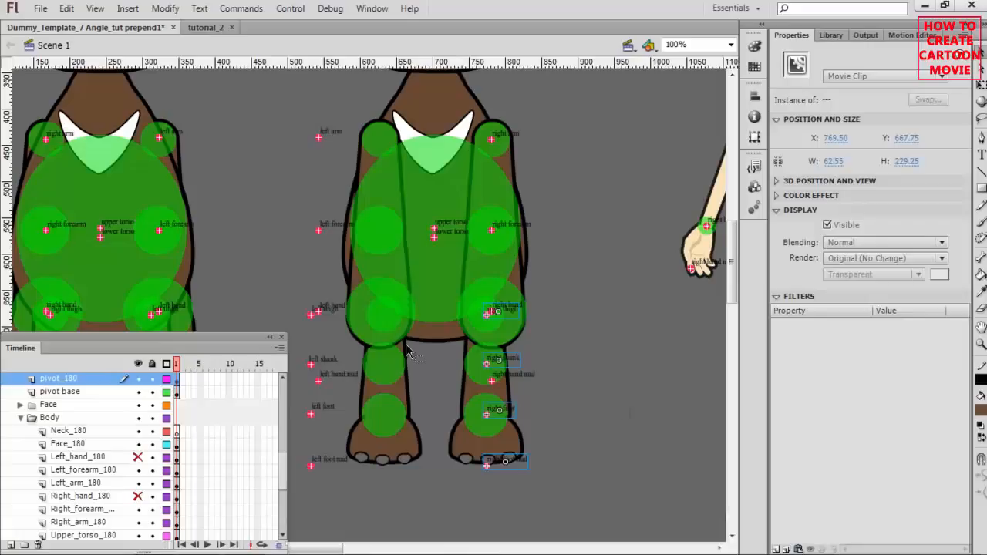
Move the 180 figure's left arm, forearm, hand and hand-end pivots together about 84 px right, onto the vacated arm joints
left_click(332, 134)
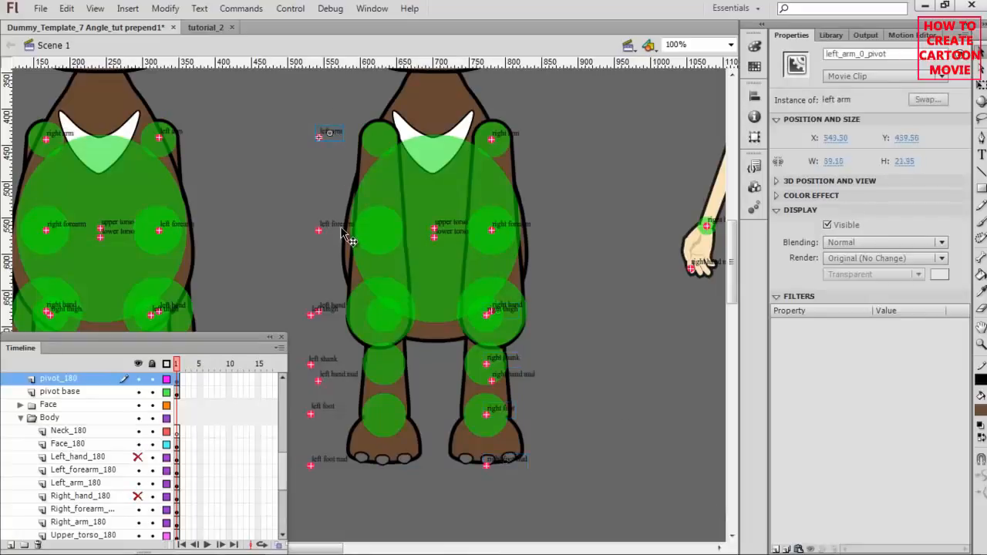
left_click(337, 227, "shift")
left_click(337, 309, "shift")
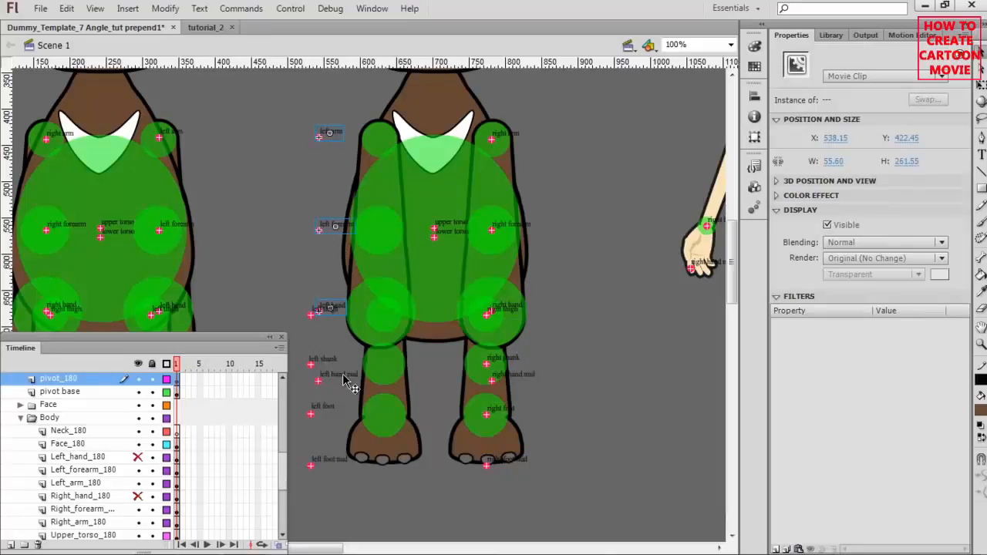
key("shift+Right")
key("shift+Right")
key("shift+Right")
key("shift+Right")
key("shift+Right")
key("shift+Right")
key("shift+Right")
key("shift+Right")
key("shift+Right")
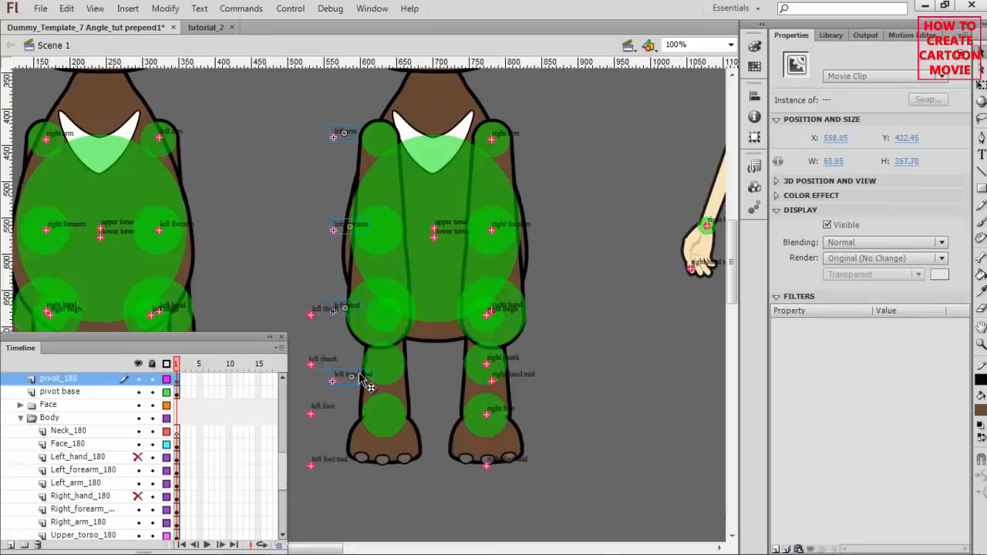
key("Left")
key("Left")
key("Left")
key("Left")
key("Left")
key("Left")
key("Left")
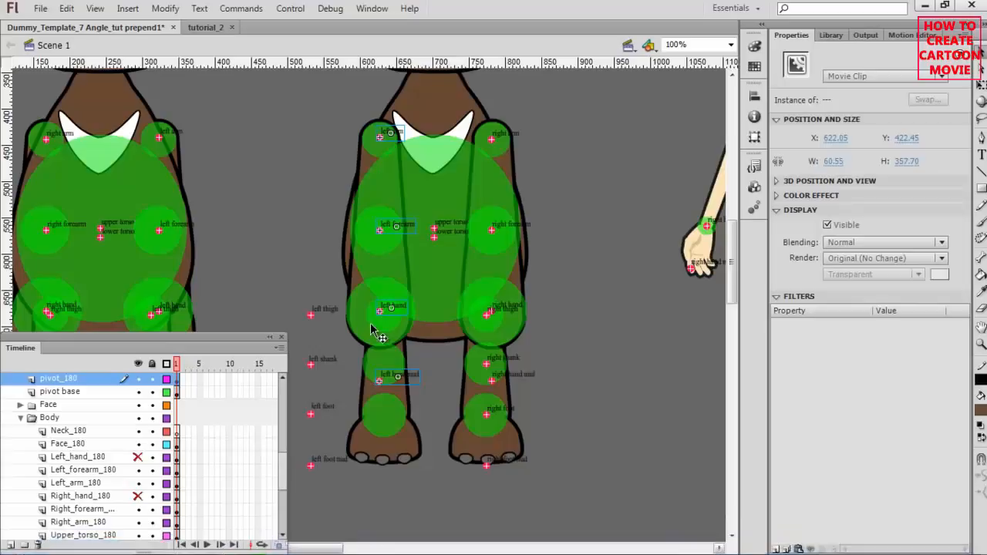
Move the 180 figure's left thigh, shank, foot and foot-end pivots together 100 px right, onto the vacated leg joints
left_click(327, 312)
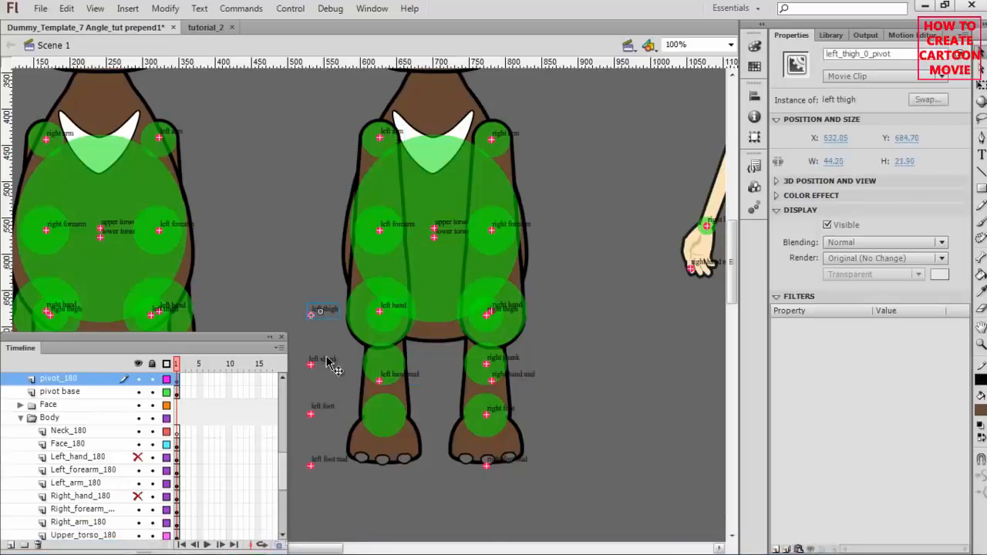
left_click(328, 360, "shift")
left_click(327, 406, "shift")
left_click(333, 461, "shift")
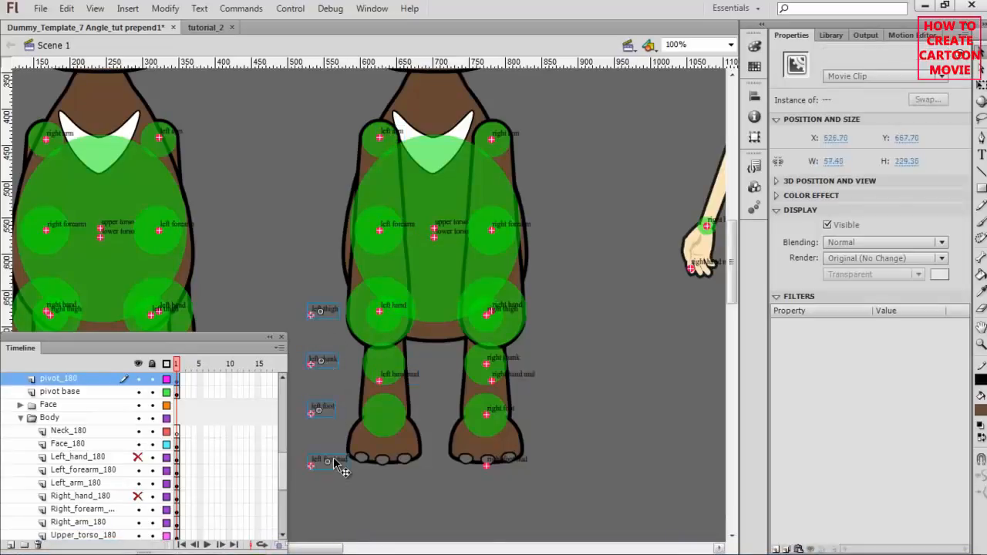
key("shift+Right")
key("shift+Right")
key("shift+Right")
key("shift+Right")
key("shift+Right")
key("shift+Right")
key("shift+Right")
key("shift+Right")
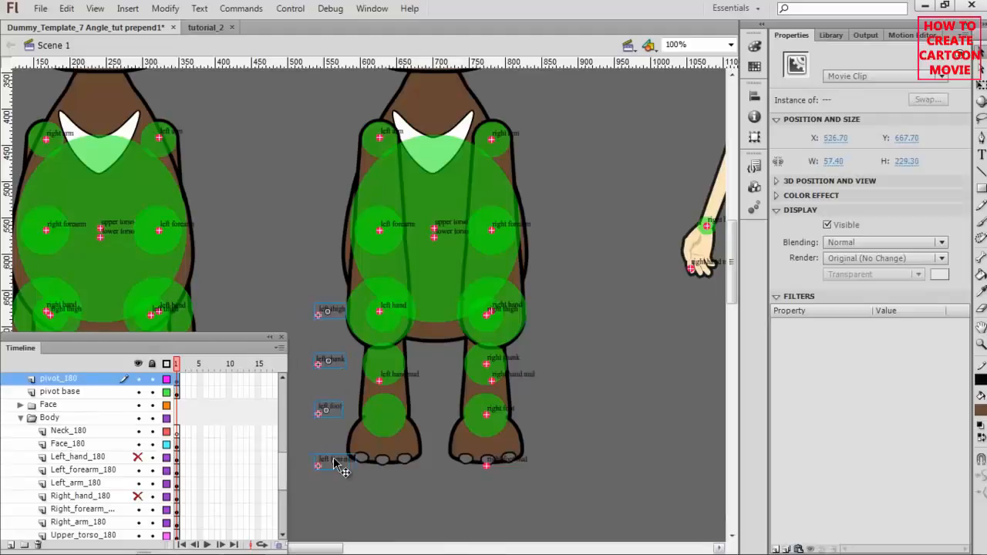
key("Right")
key("Right")
key("Right")
key("Right")
key("Right")
key("Right")
key("Right")
key("Right")
key("Right")
key("Right")
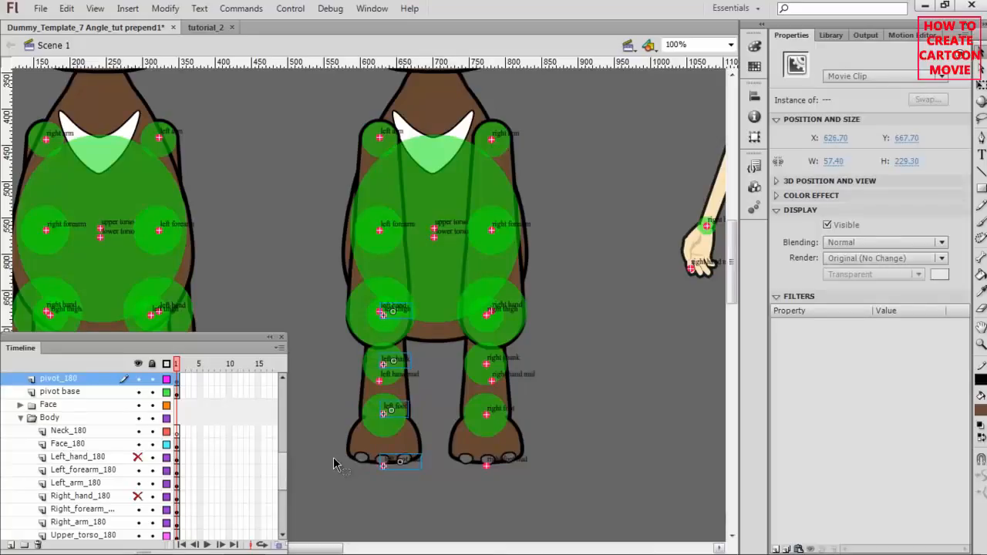
Make the hidden Left_hand_180 and Right_hand_180 layers visible again
left_click(138, 457)
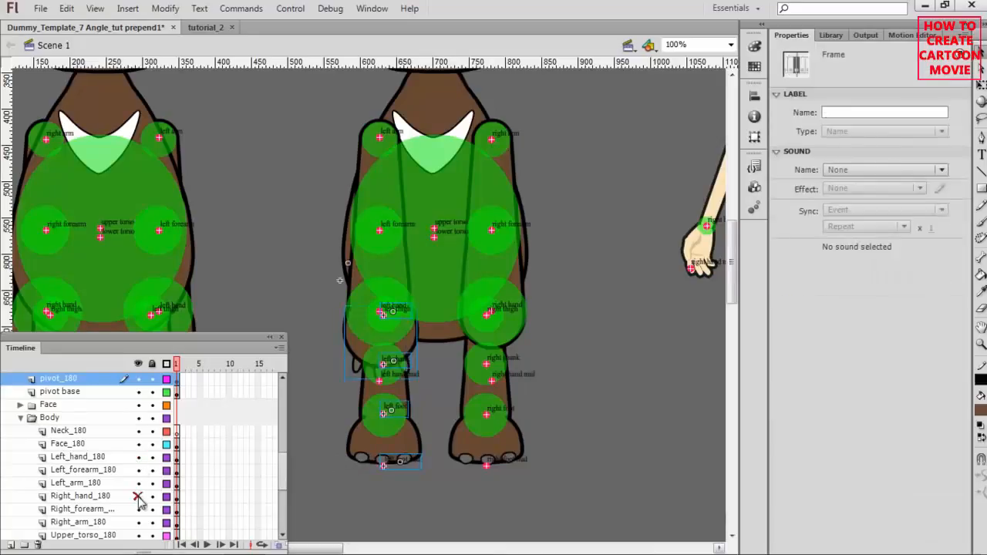
left_click(138, 496)
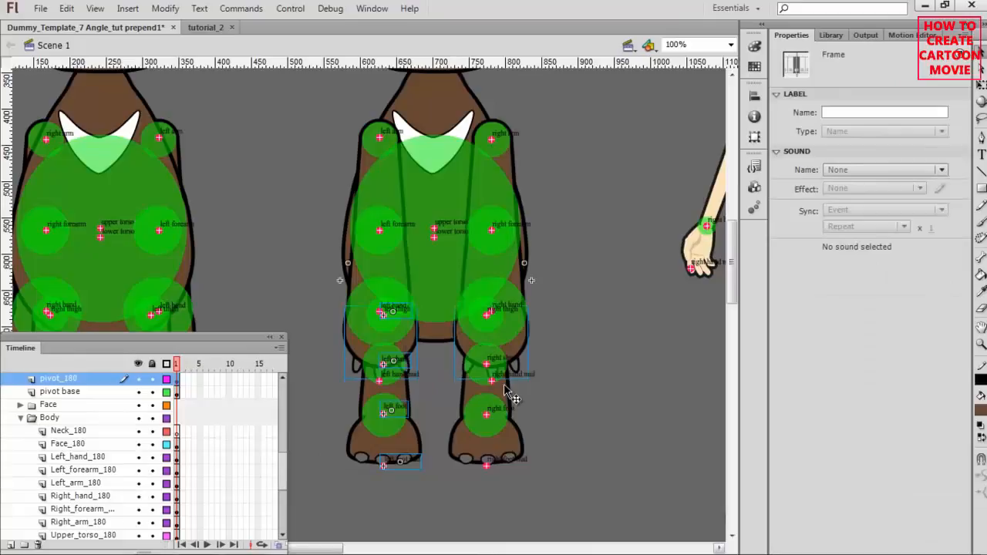
left_click(580, 272)
left_click_drag(581, 272, 626, 253)
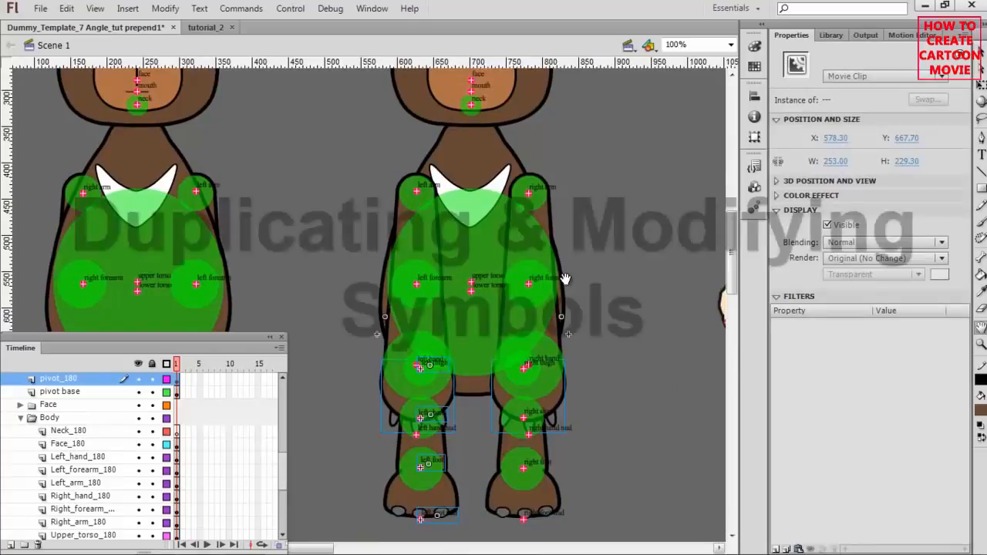
left_click_drag(565, 278, 649, 321)
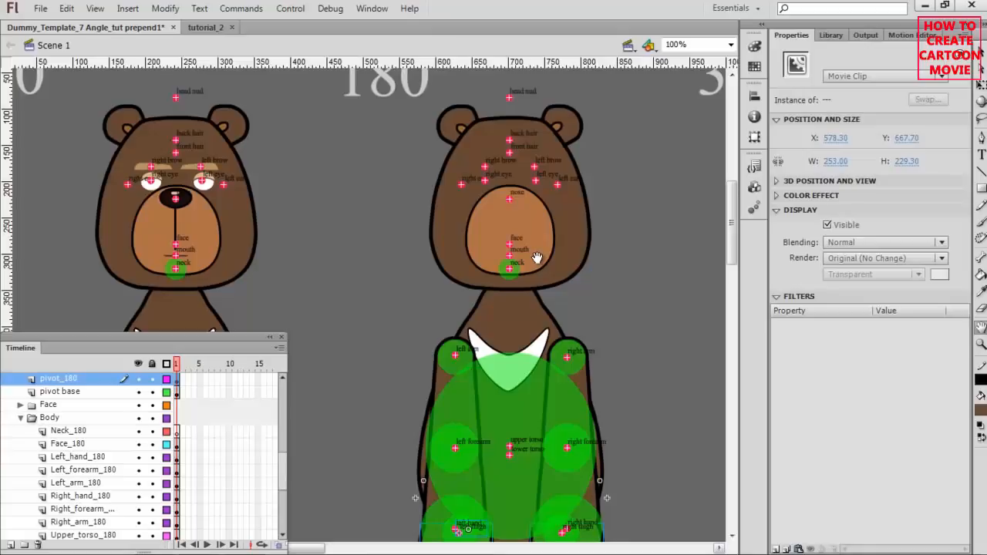
Try moving the muzzle outline about 52 px up inside the 180 figure's nested Face_0 symbol, and undo the move
left_click(573, 235)
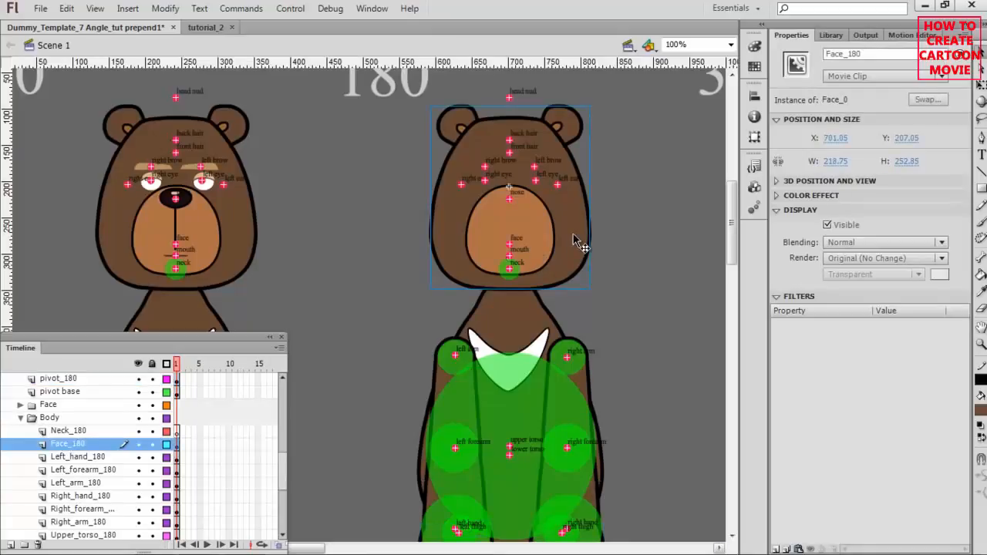
double_click(574, 237)
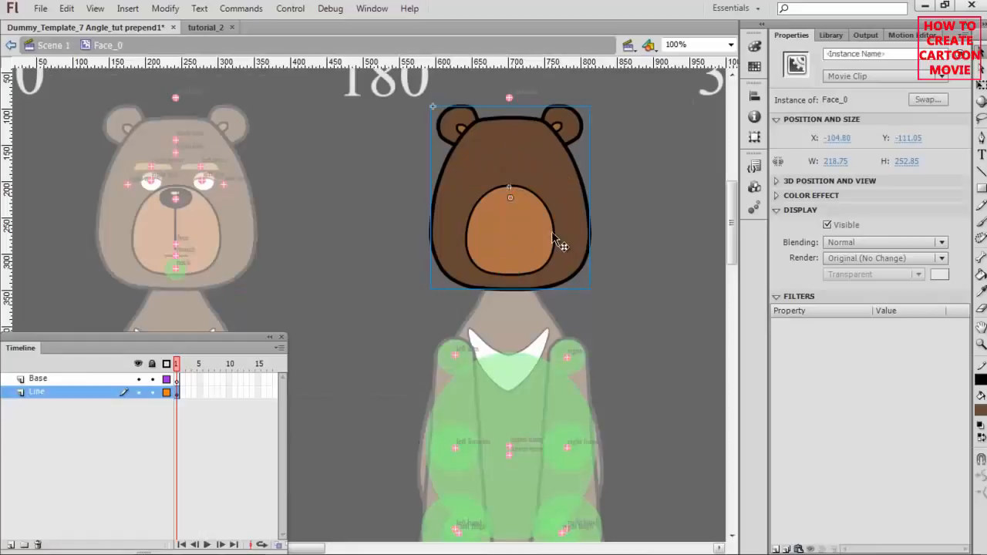
double_click(549, 225)
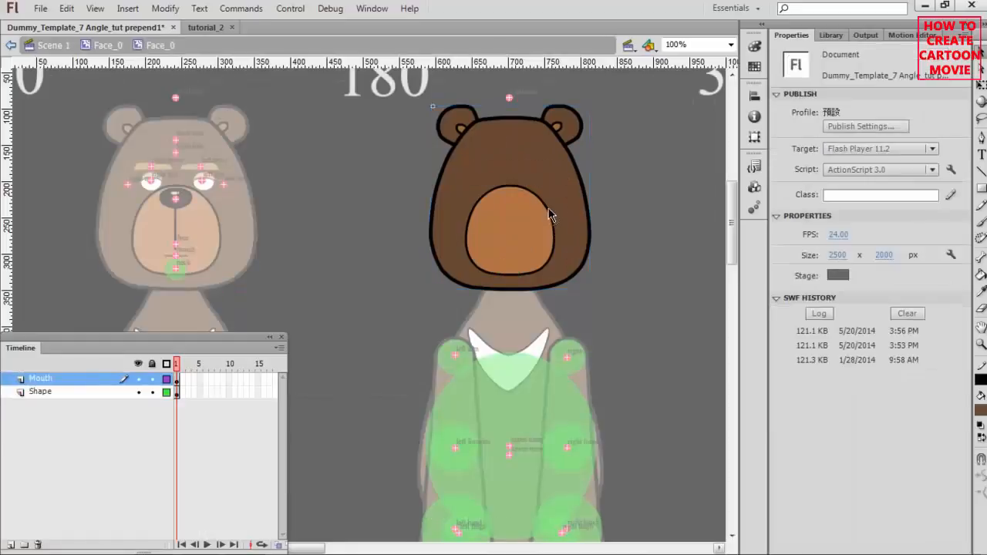
left_click(551, 216)
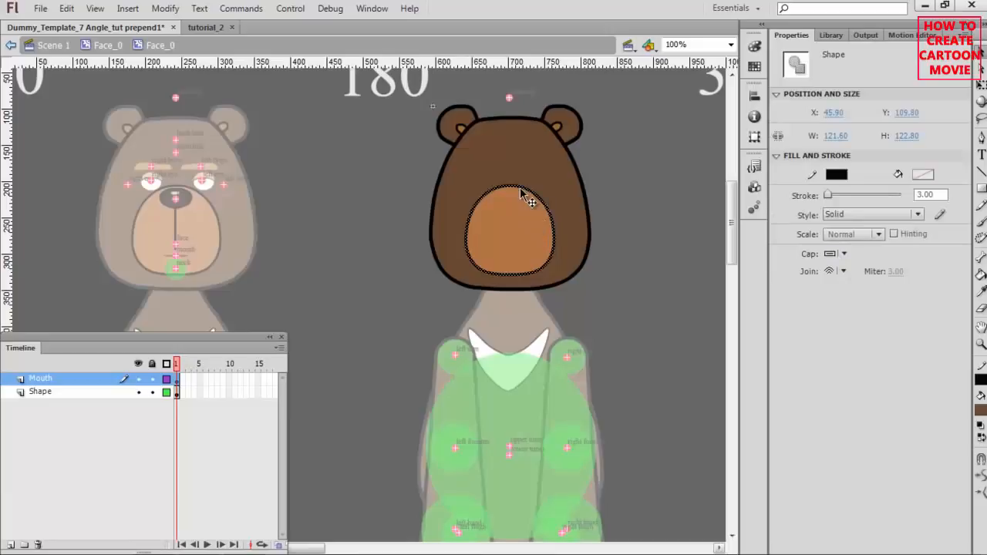
left_click_drag(516, 188, 515, 151)
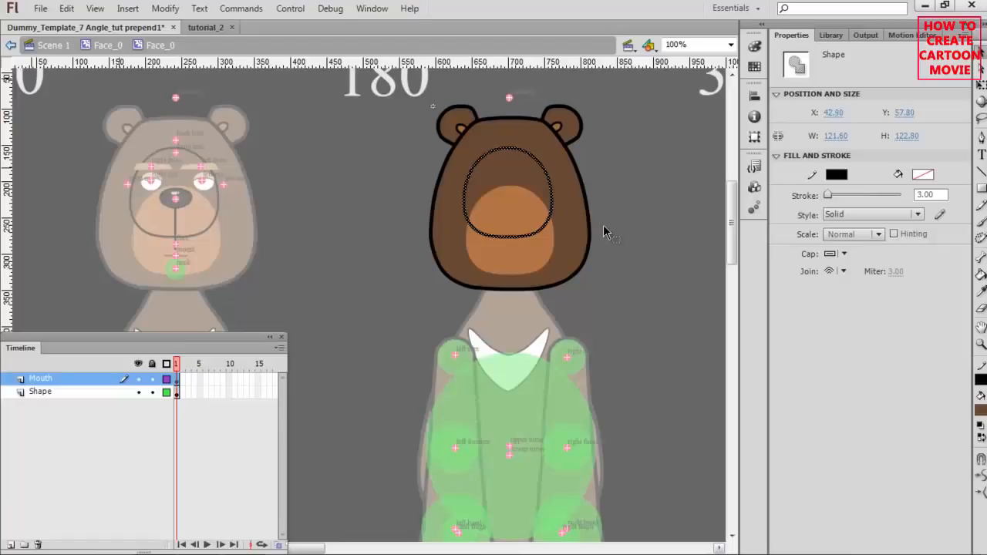
key("ctrl+z")
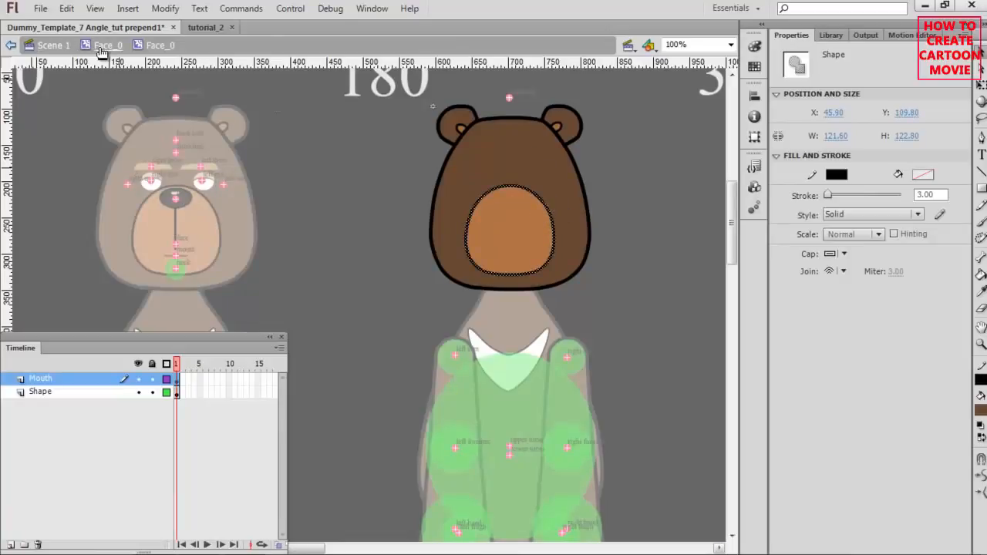
left_click(51, 44)
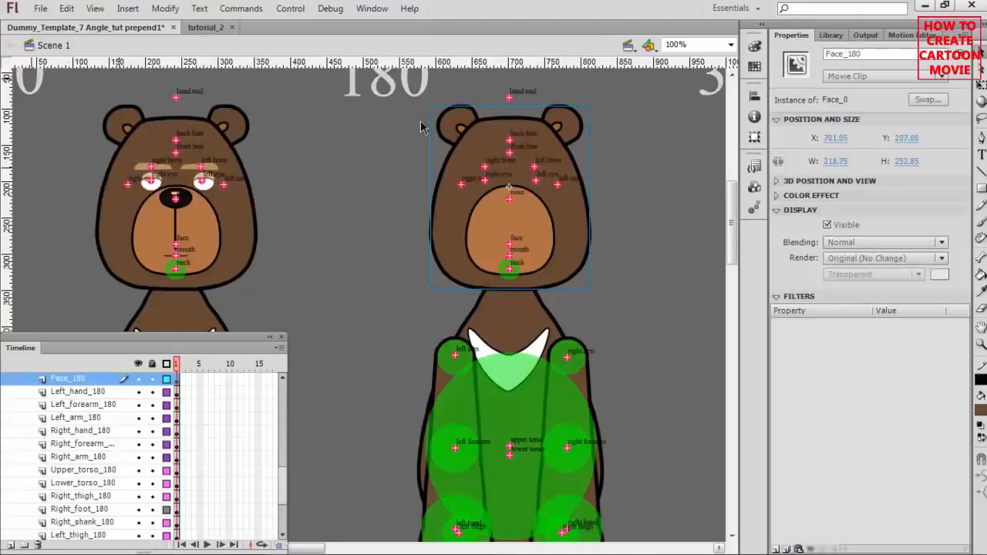
Duplicate the symbol of the 180 figure's face, naming the copy Face_180
right_click(569, 215)
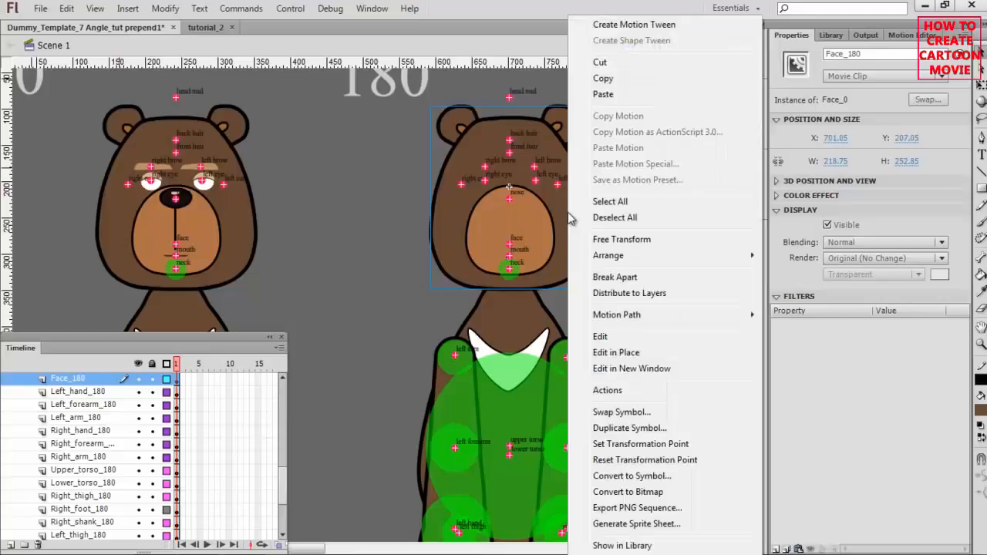
left_click(640, 428)
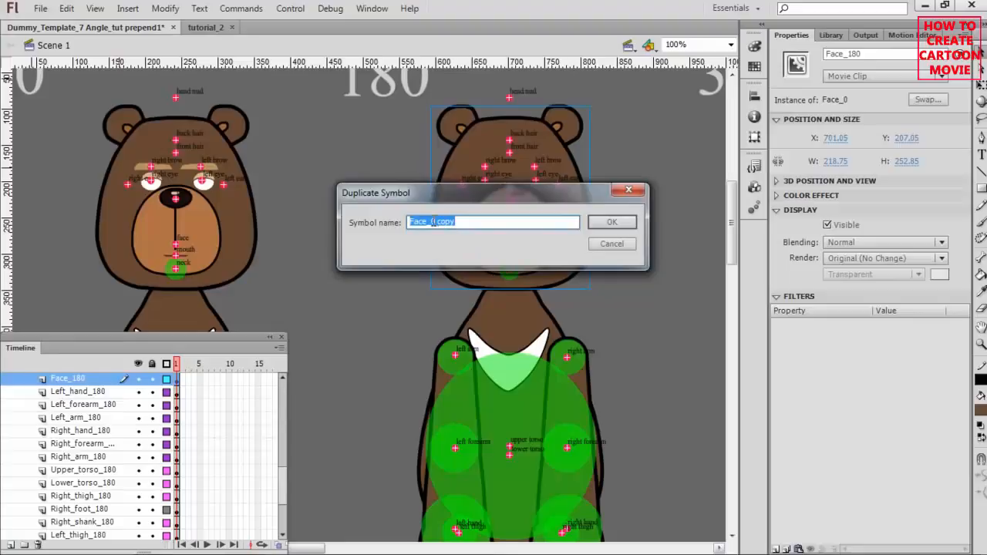
left_click_drag(428, 222, 456, 222)
type("180")
key("Return")
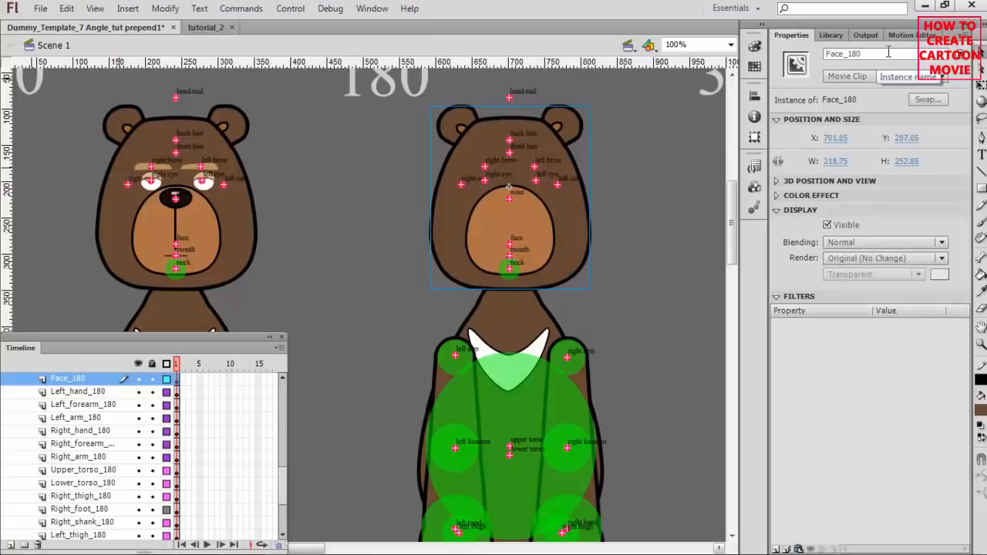
Duplicate the Face_0 symbol nested inside Face_180, naming the copy Face_180, and open that copy for editing
double_click(575, 239)
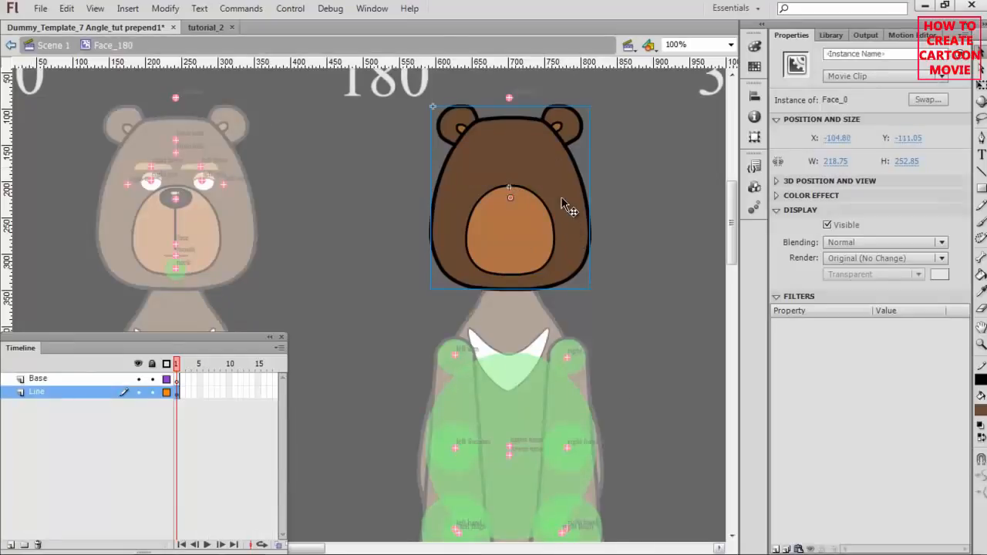
right_click(562, 199)
left_click(646, 430)
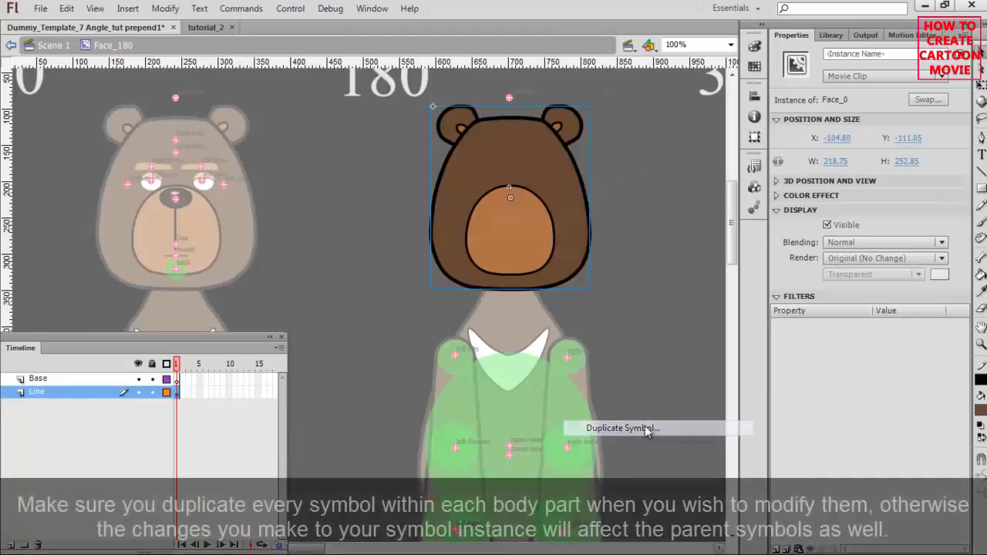
left_click_drag(433, 223, 509, 221)
type("180")
key("Return")
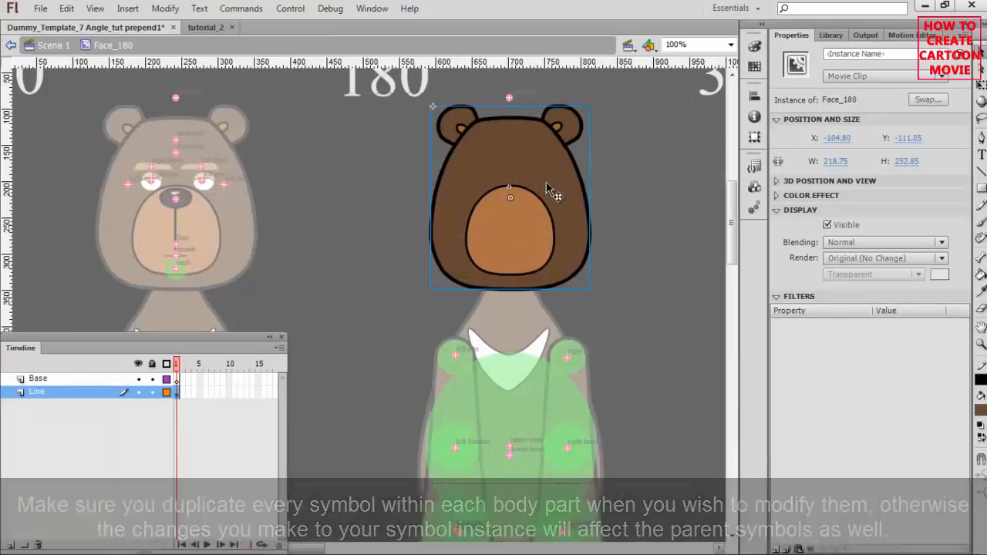
double_click(546, 182)
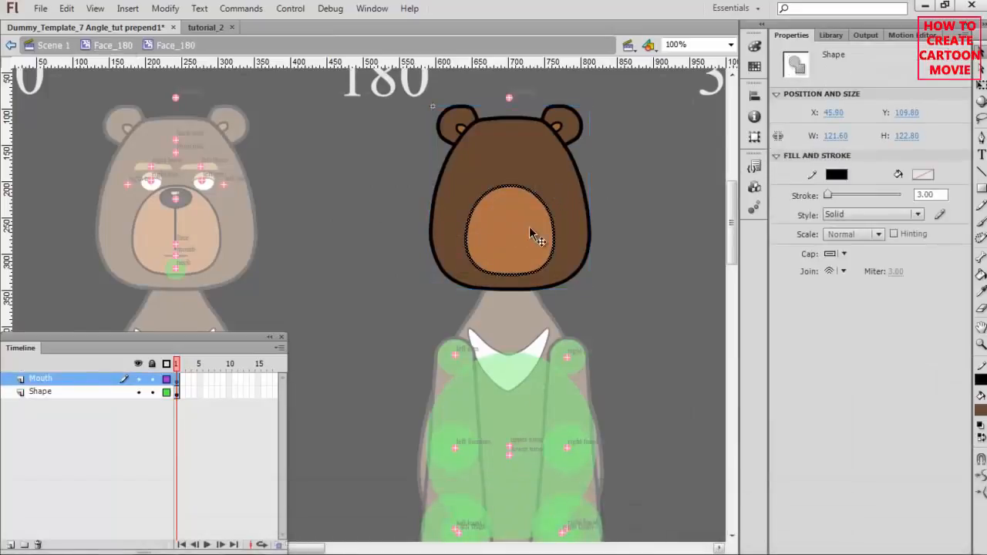
Delete the muzzle's outline and its light-brown fill from the nested Face_180 symbol
left_click(597, 176)
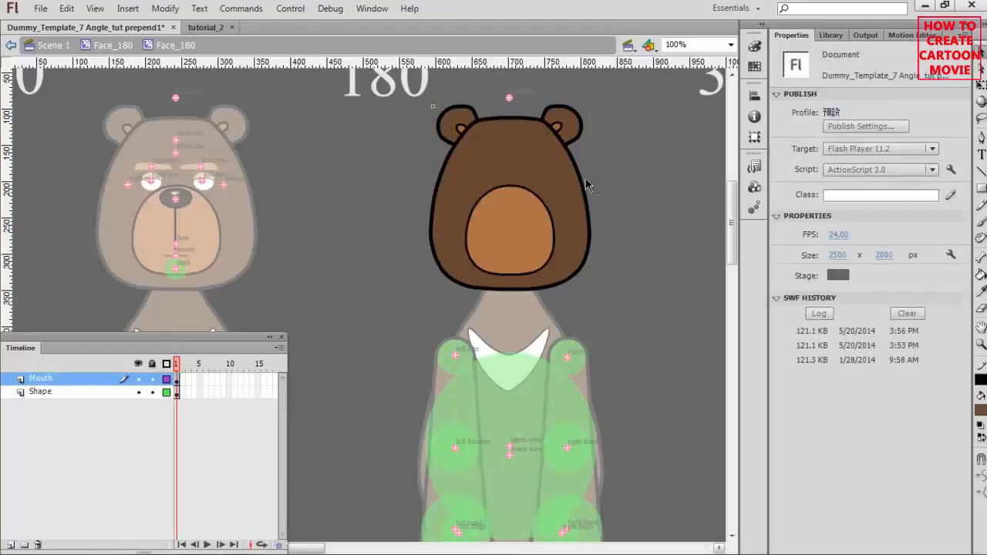
left_click(538, 199)
key("Delete")
left_click(525, 212)
key("Delete")
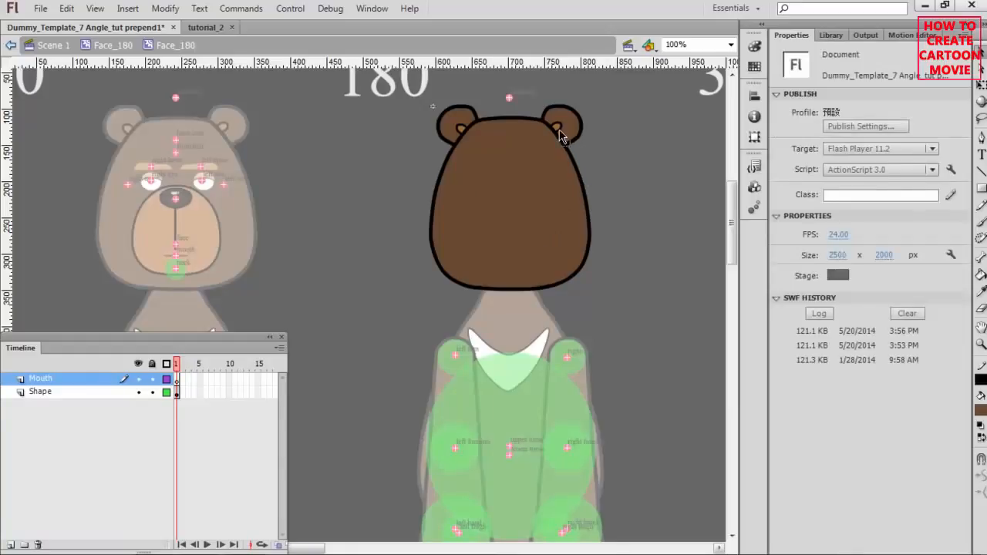
Delete the inner-ear outlines and fills from both ears of the nested Face_180 symbol
left_click(560, 137)
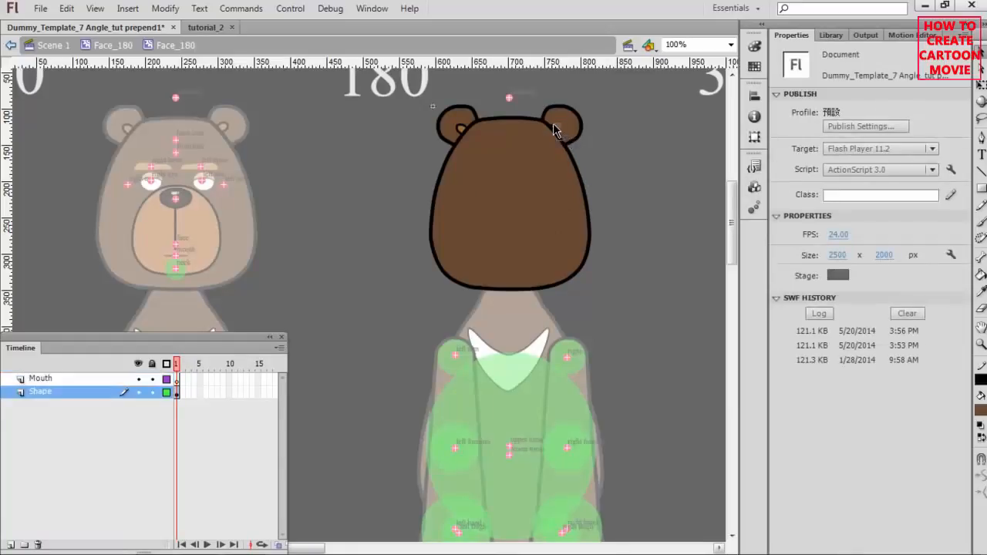
left_click(553, 127)
key("Delete")
left_click(463, 132)
key("Delete")
Fill the gaps left in both ears with the head's sampled brown, and return to Scene 1
left_click(981, 291)
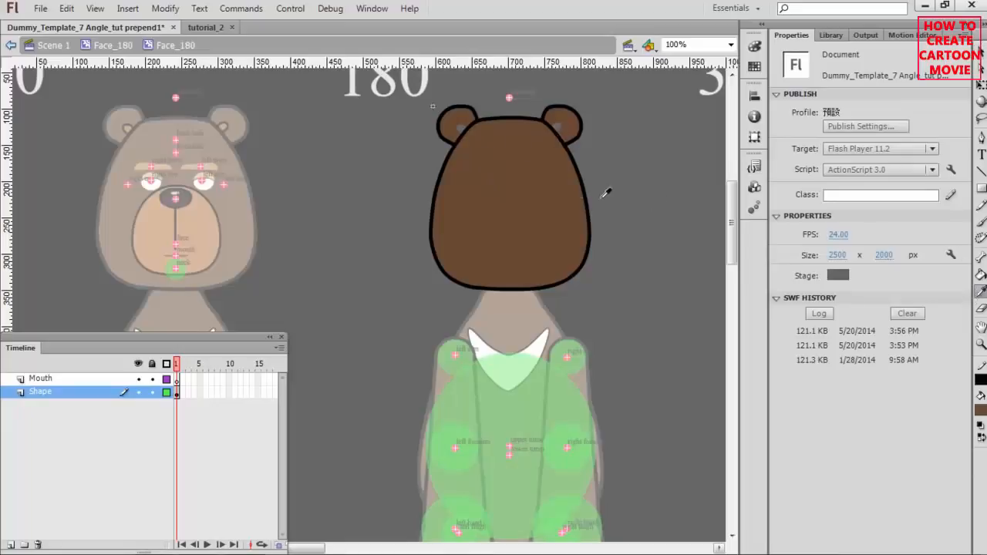
left_click(558, 191)
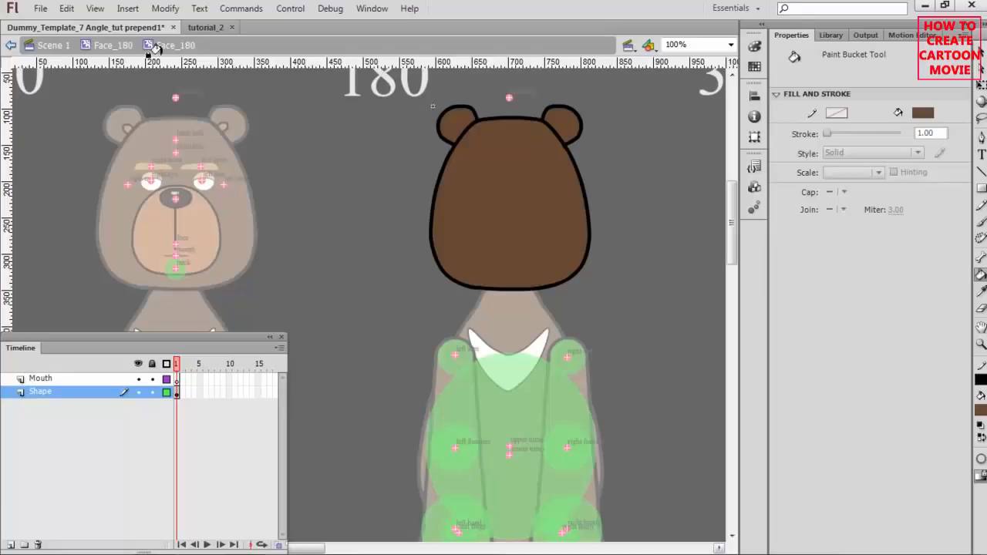
left_click(52, 45)
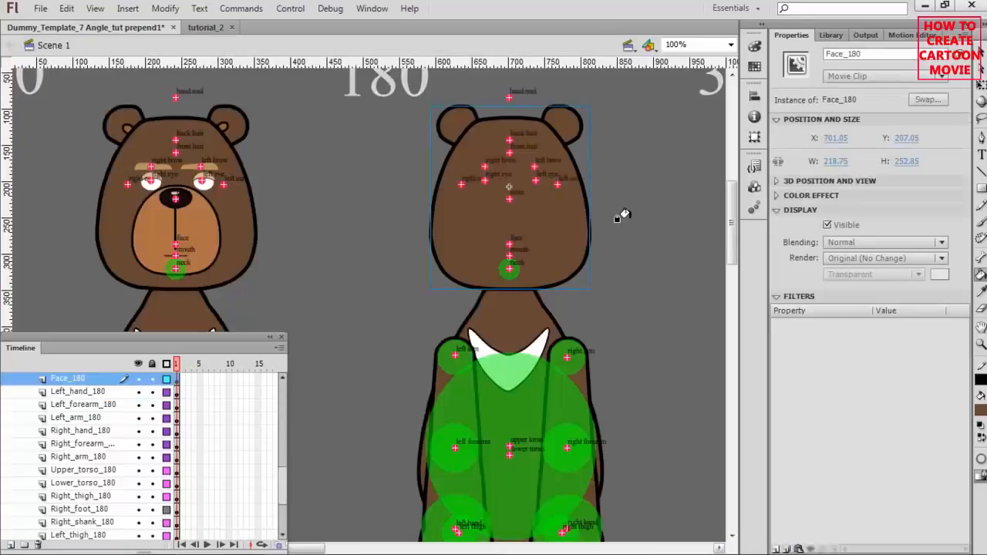
Duplicate the symbol of the 180 figure's upper torso, naming the copy Upper_torso_180
scroll(631, 201, "down", 5)
key("v")
left_click(503, 191)
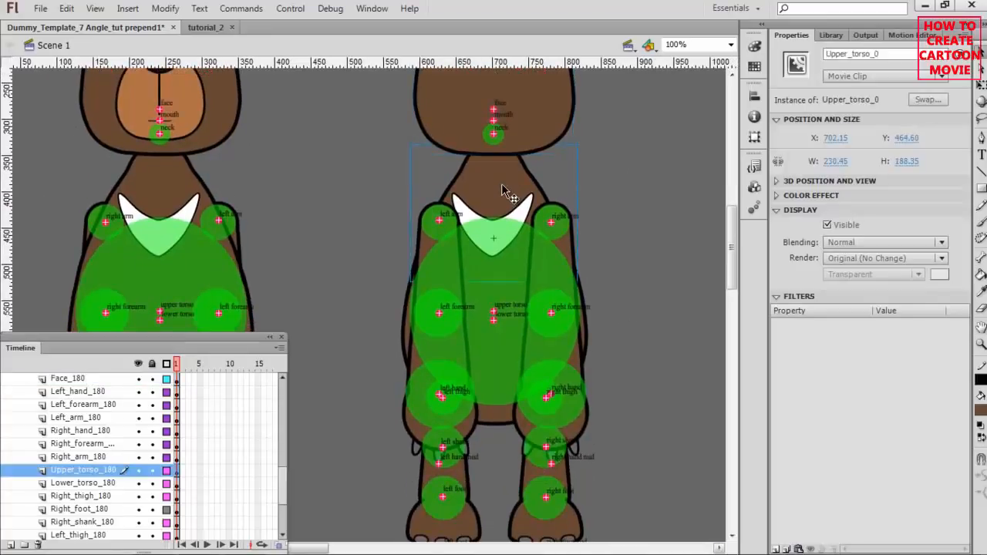
right_click(505, 192)
left_click(563, 428)
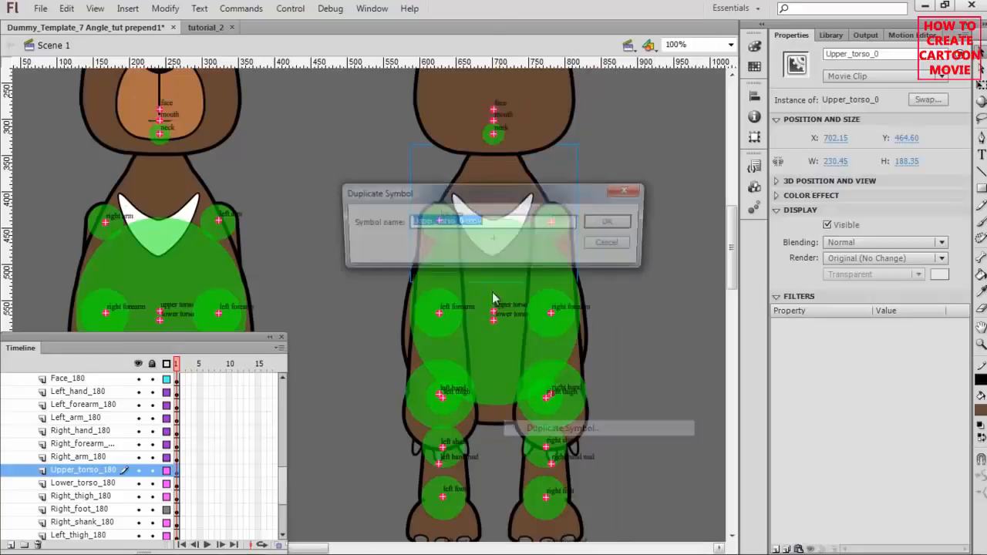
left_click_drag(456, 222, 518, 229)
type("_")
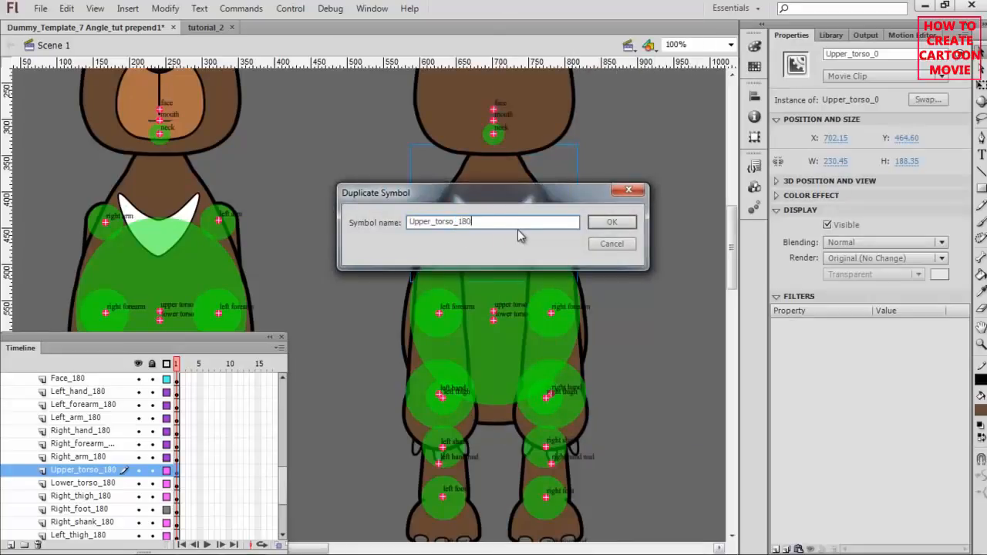
key("Return")
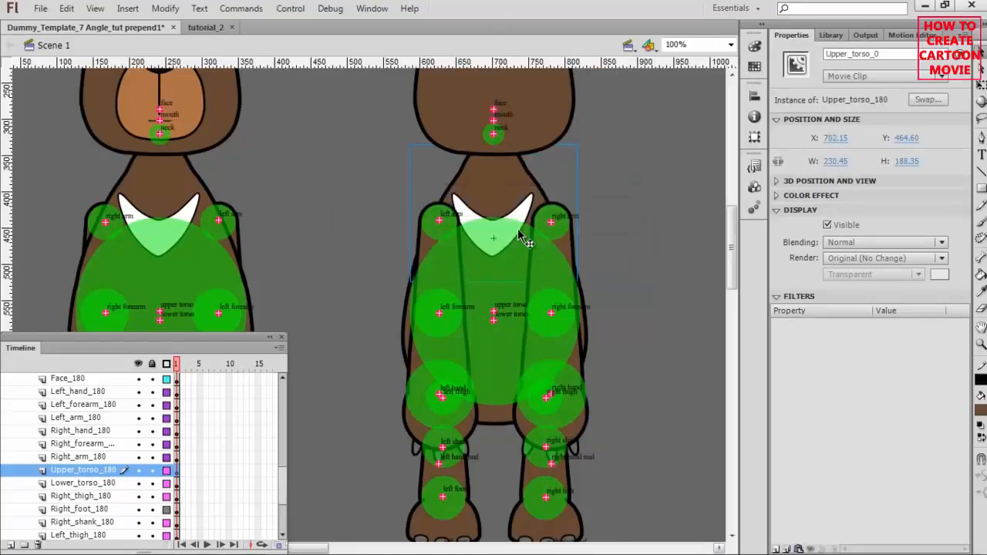
Duplicate the Upper_torso_0 symbol nested inside Upper_torso_180, naming the copy Upper_torso_180, and open that copy for editing
double_click(503, 172)
right_click(486, 189)
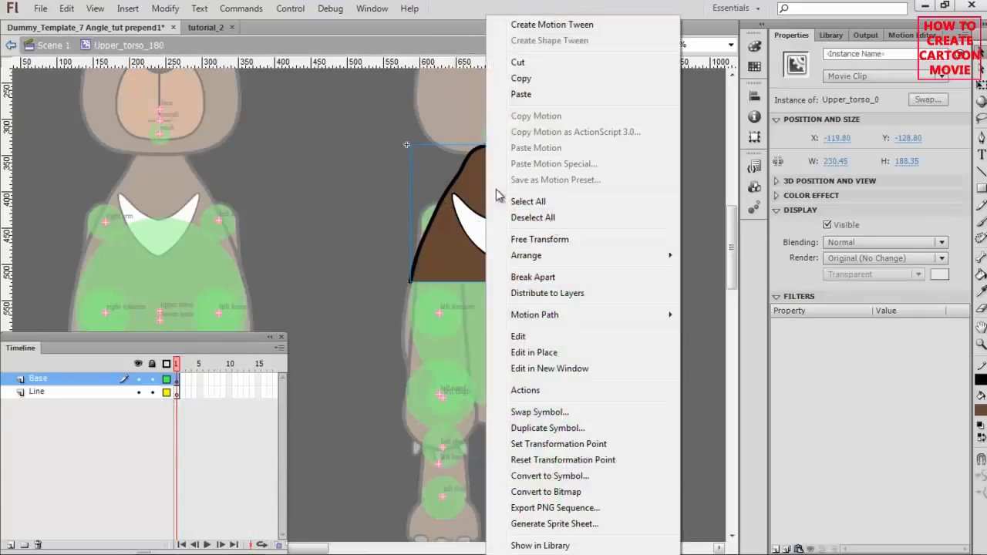
left_click(584, 429)
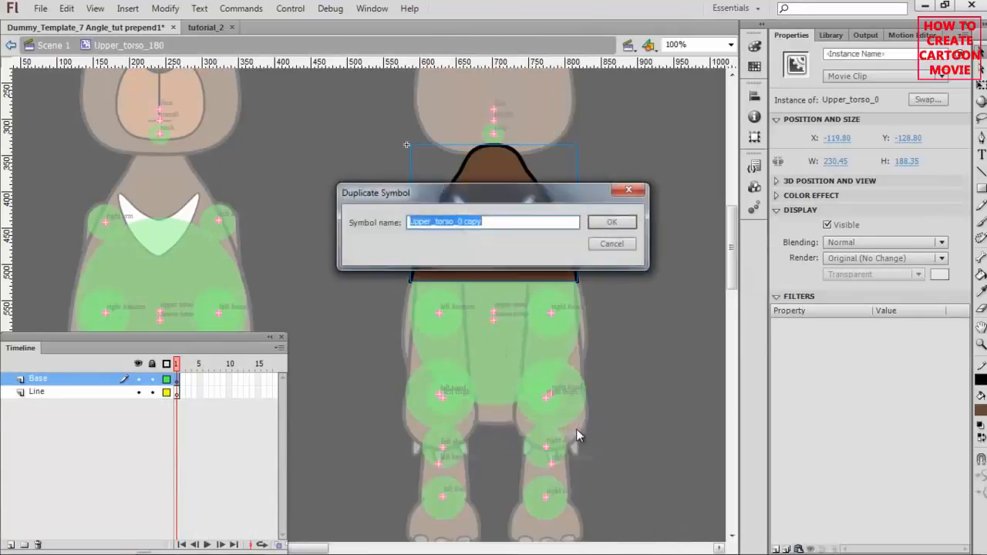
left_click_drag(459, 221, 528, 235)
type("180")
key("Return")
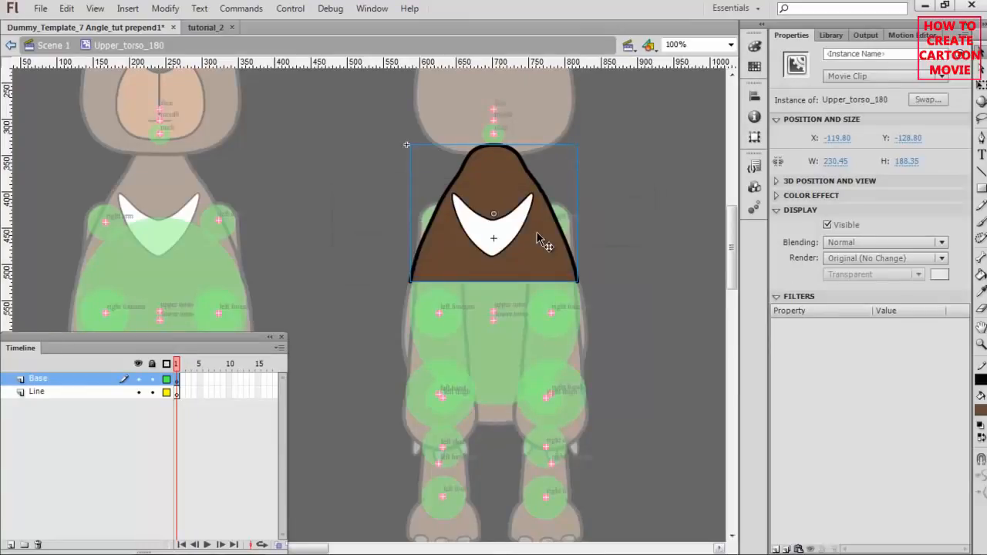
double_click(514, 222)
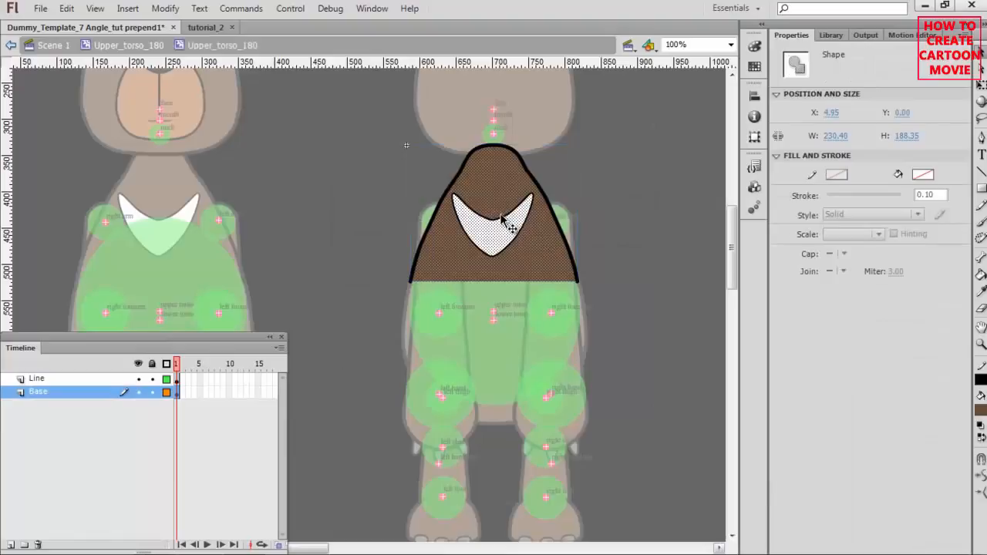
Delete the outline and white fill of the chest patch in the nested Upper_torso_180 symbol
left_click(509, 223)
key("Delete")
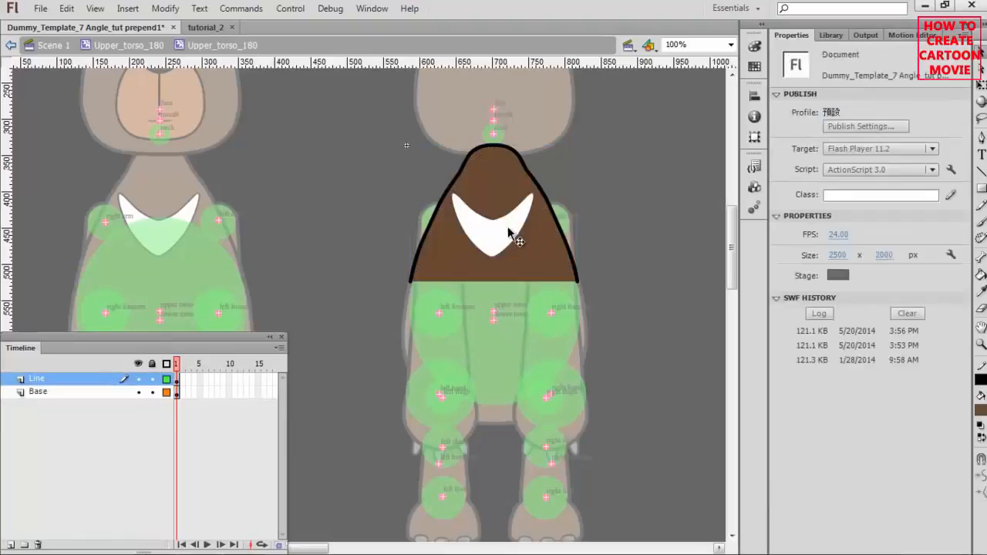
left_click(507, 230)
key("Delete")
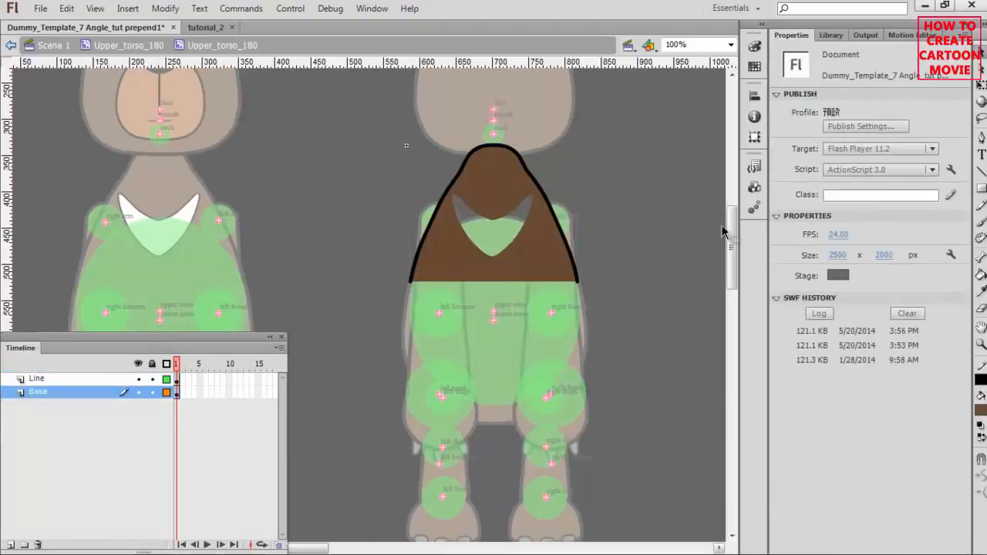
Fill the chest patch gap with the torso's sampled brown, and return to Scene 1
left_click(981, 291)
left_click(480, 177)
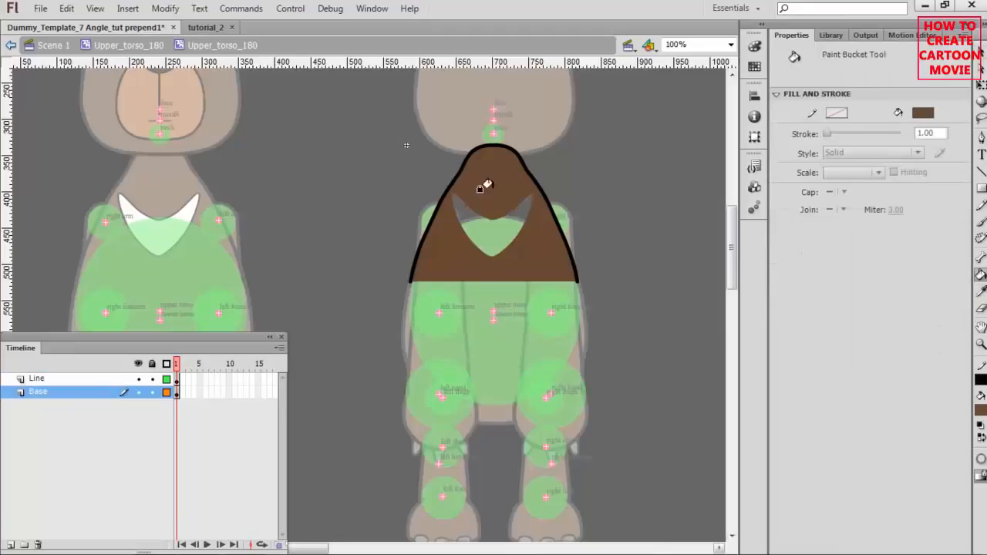
left_click(480, 229)
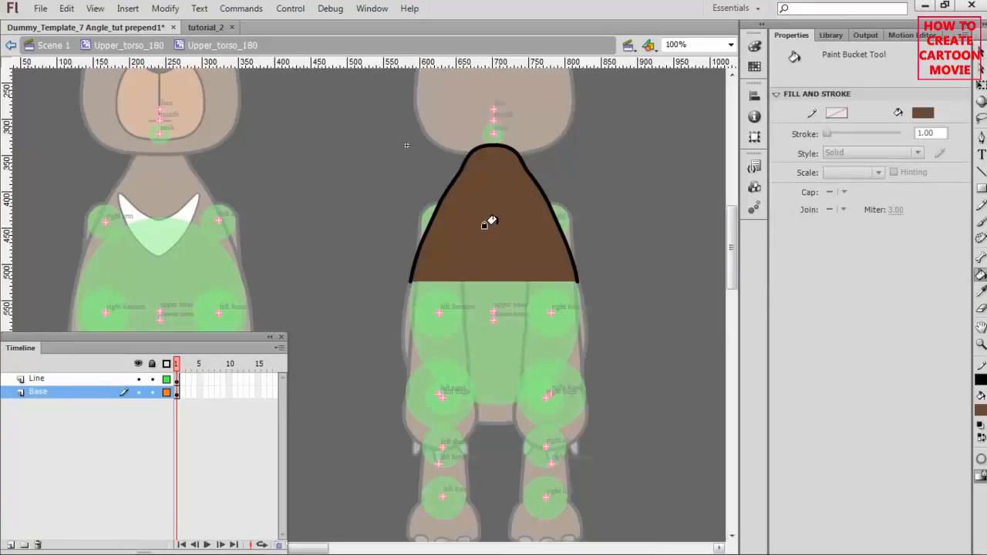
left_click(56, 45)
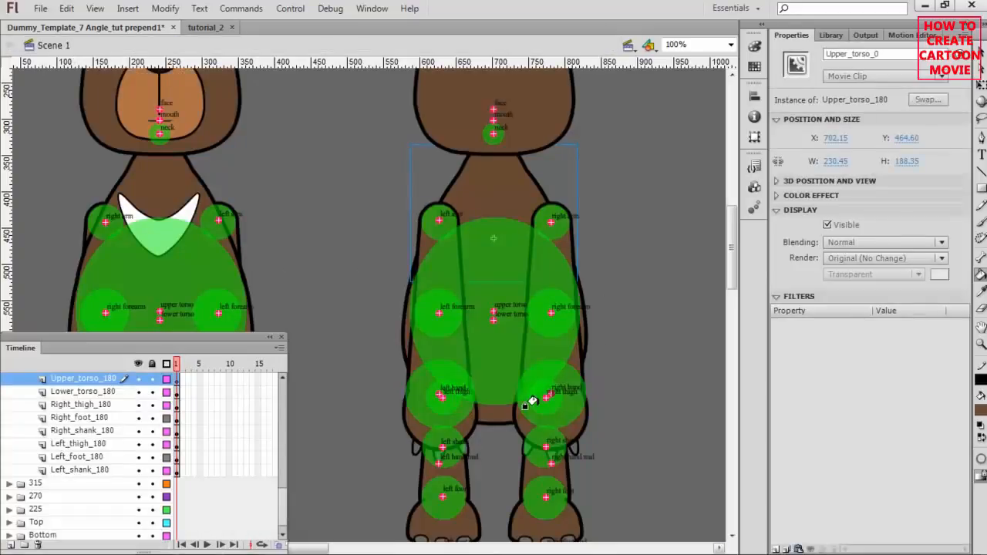
Duplicate the symbol of the 180 figure's lower torso, naming the copy Lower_torso_180
key("v")
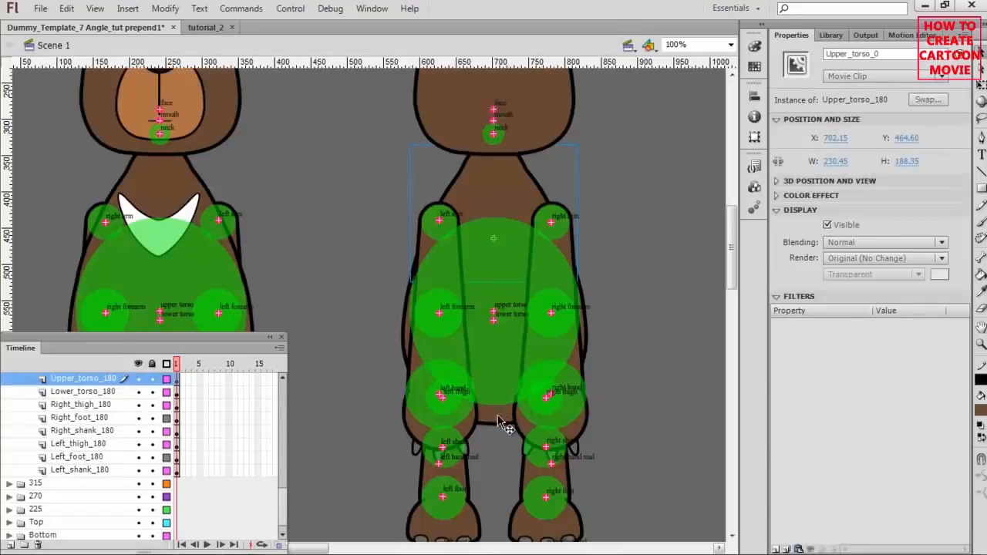
left_click(498, 420)
right_click(500, 423)
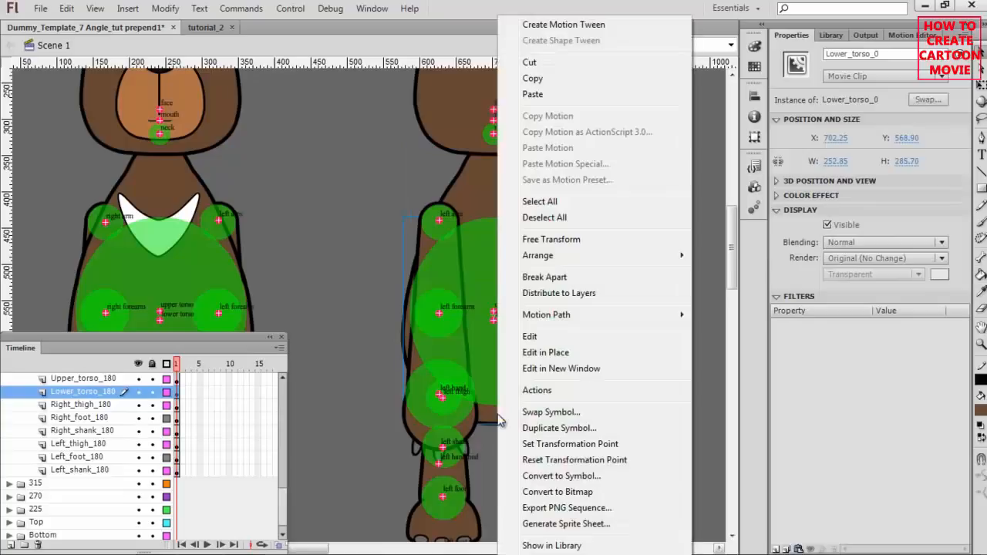
left_click(560, 428)
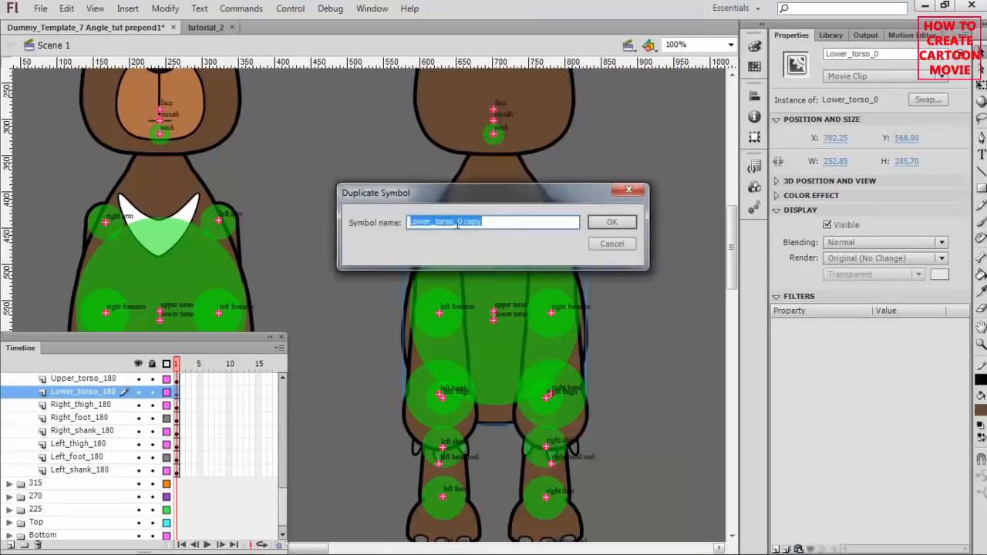
left_click_drag(459, 222, 548, 223)
type("180")
key("Return")
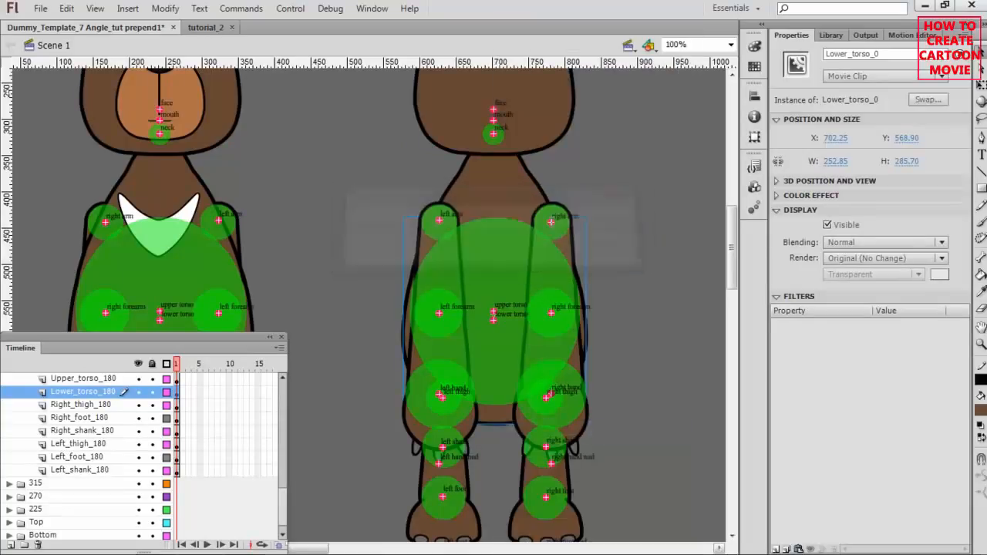
Duplicate the Lower_torso_0 symbol nested inside Lower_torso_180, naming the copy Lower_torso_180, and open that copy for editing
double_click(495, 420)
left_click(489, 377)
right_click(496, 376)
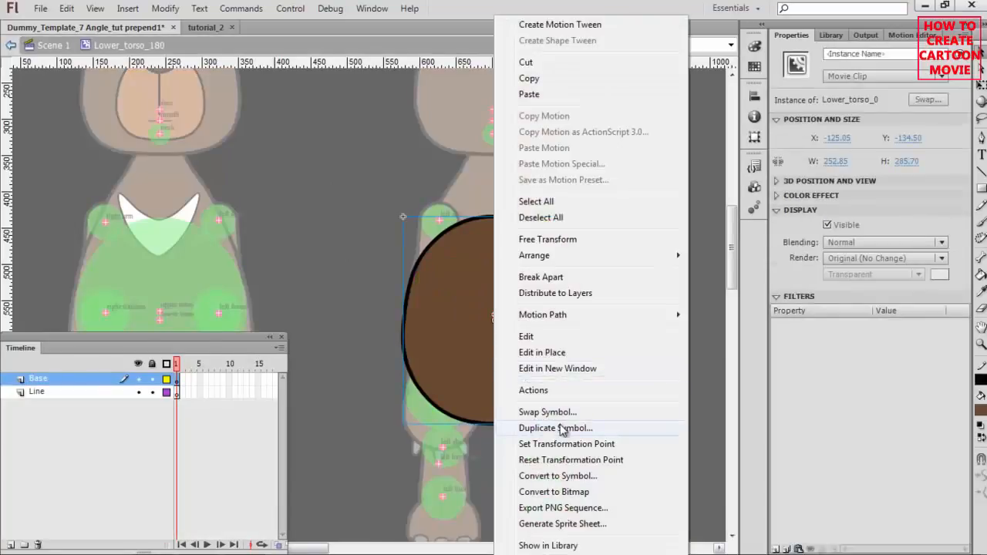
left_click(555, 428)
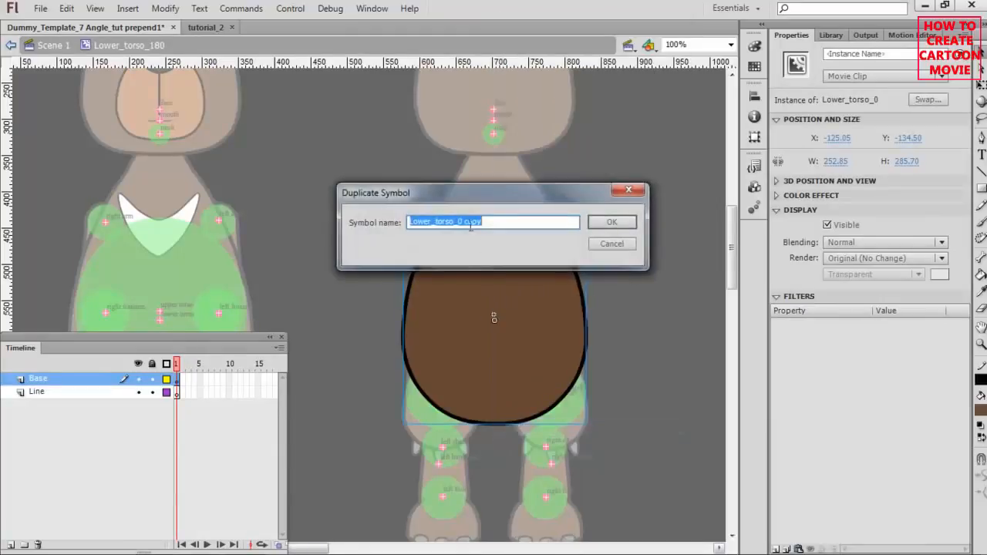
left_click_drag(459, 222, 546, 231)
type("180")
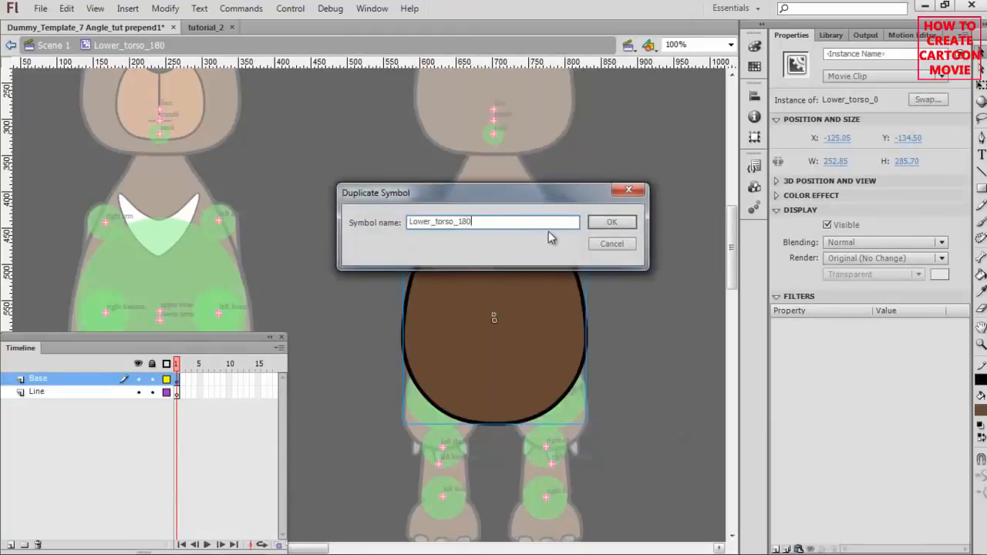
key("Return")
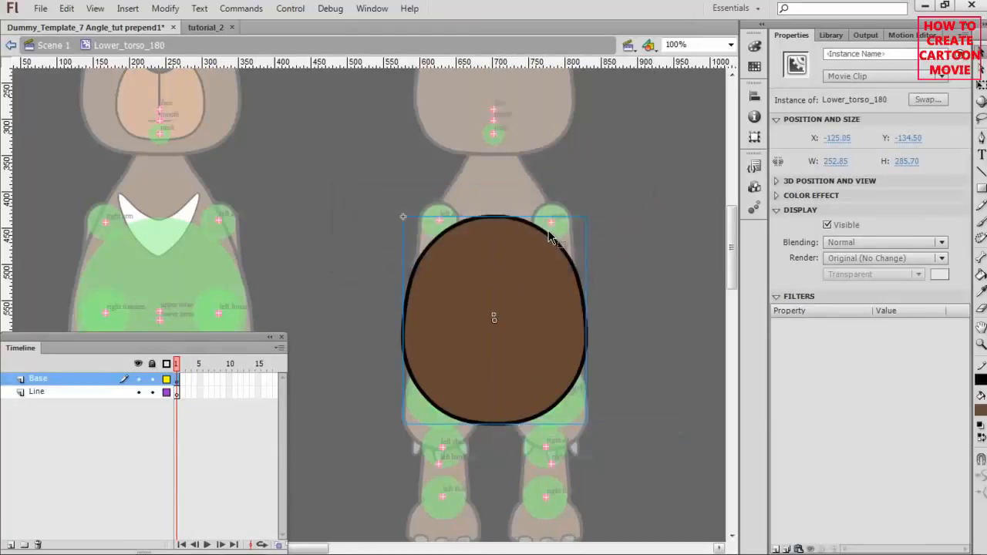
double_click(545, 357)
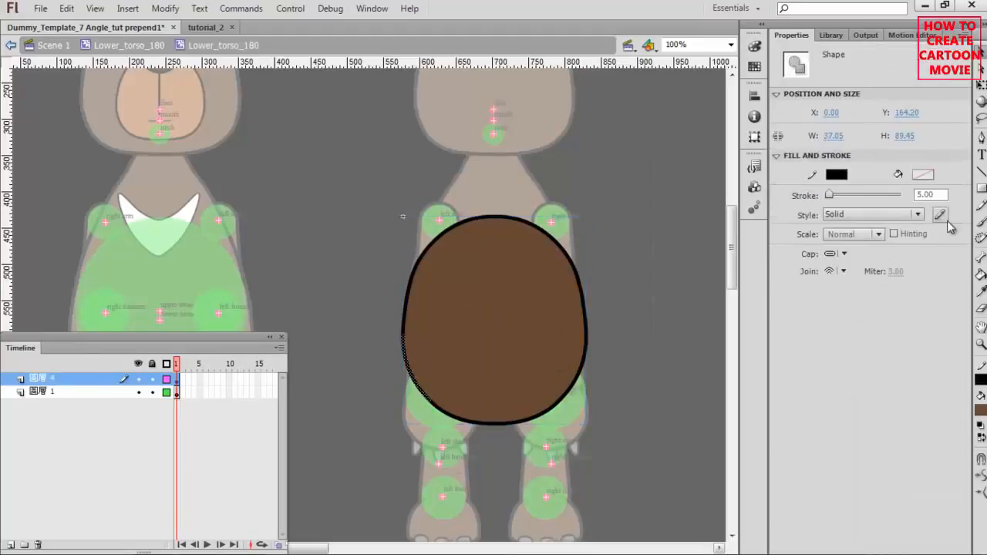
Draw a brown oval tail with a black stroke of 4 near the lower torso's bottom edge, and return to Scene 1
left_click(981, 188)
left_click(929, 204)
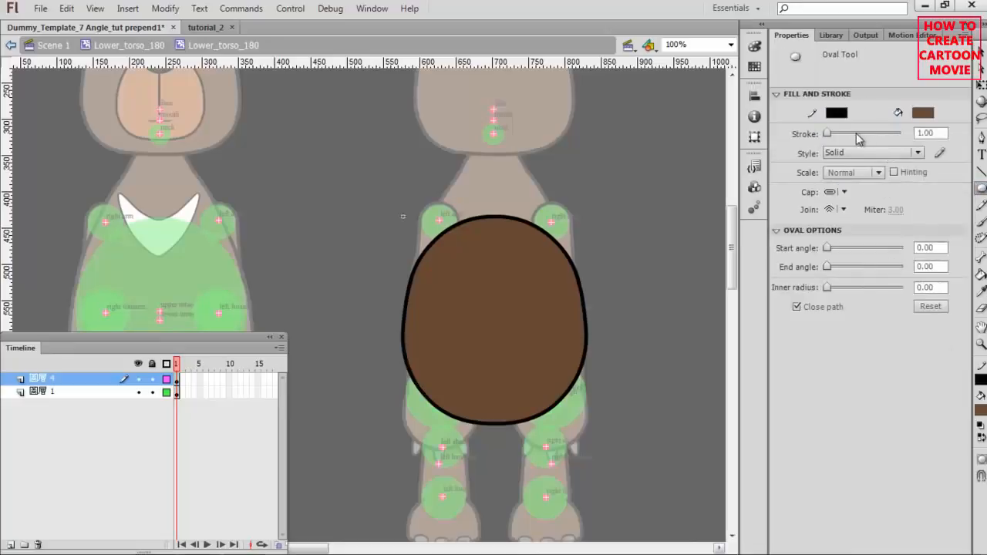
left_click(935, 132)
left_click_drag(935, 133, 902, 138)
type("4")
key("Return")
mouse_move(466, 362)
left_mouse_down()
mouse_move(531, 406)
mouse_move(526, 416)
left_mouse_up()
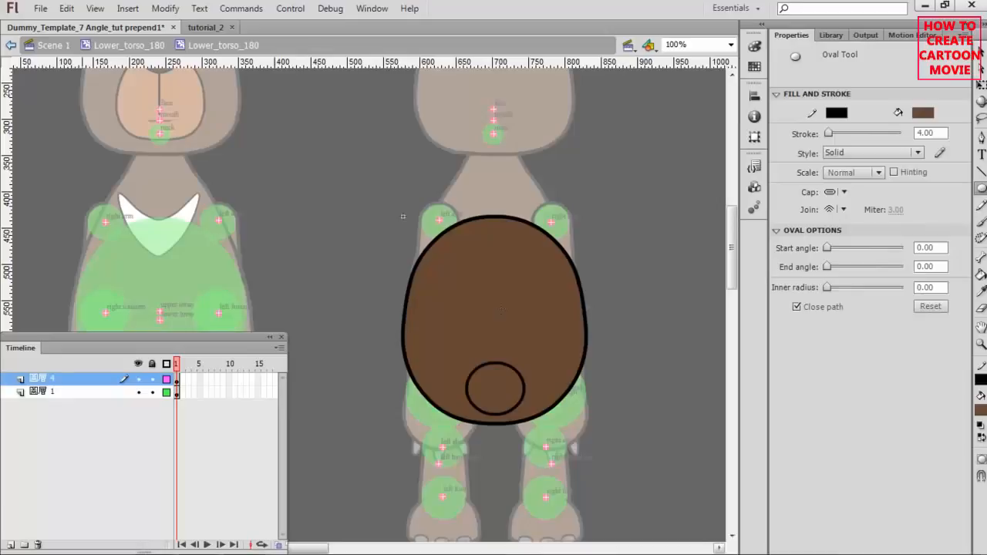
key("v")
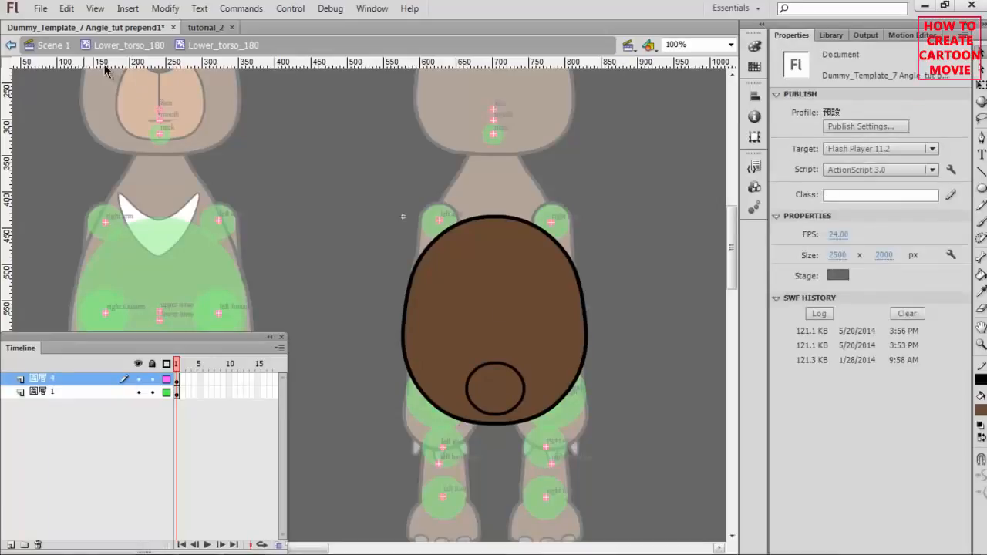
left_click(35, 46)
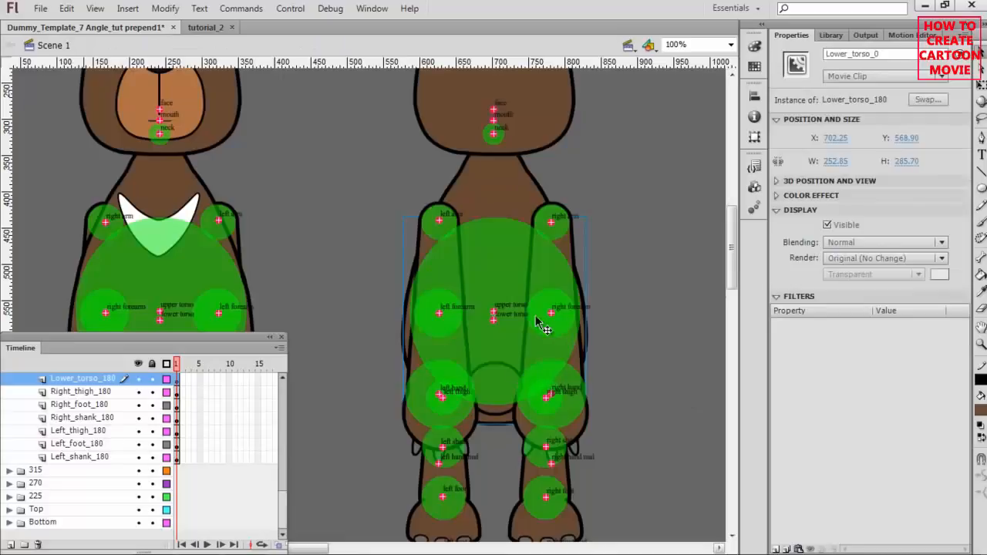
Duplicate the symbol of the 180 figure's left foot, naming the copy Right_foot_180
scroll(586, 310, "up", 3)
scroll(591, 297, "down", 3)
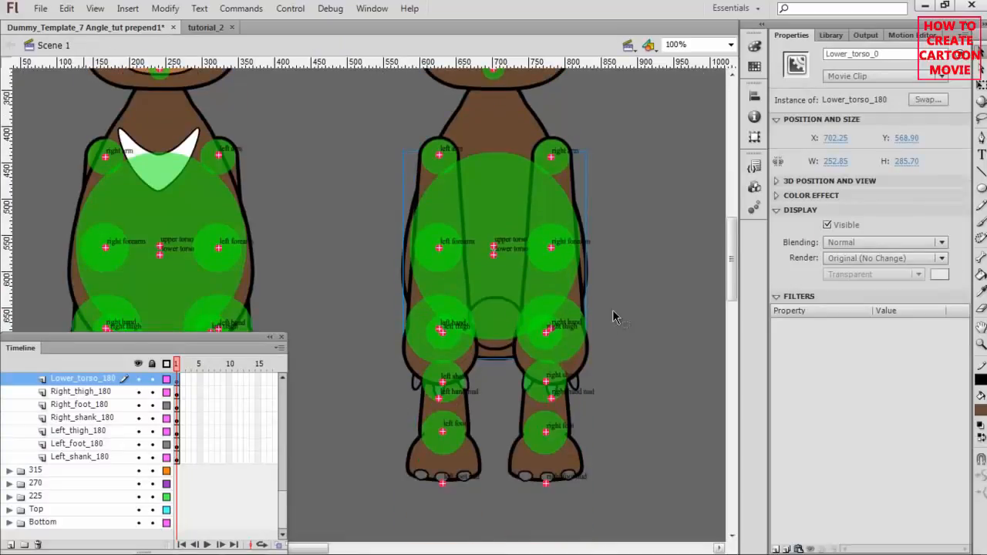
scroll(586, 312, "up", 4)
scroll(565, 330, "down", 4)
scroll(561, 324, "down", 2)
scroll(560, 318, "up", 1)
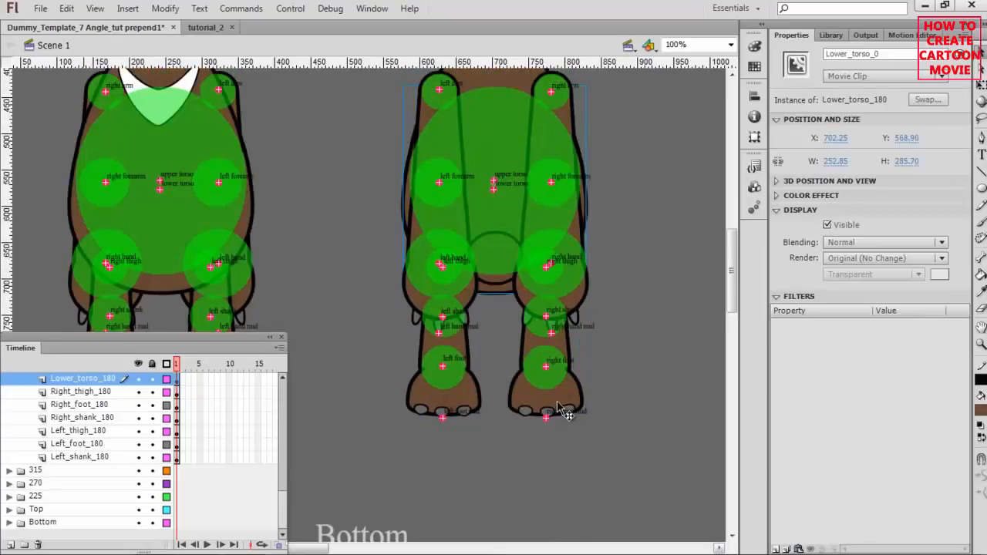
left_click(469, 391)
right_click(469, 390)
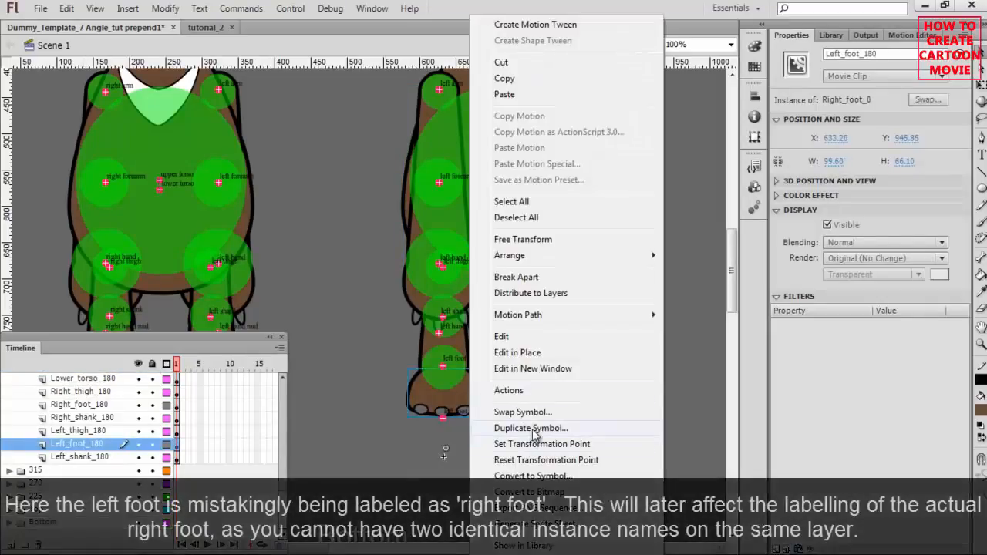
left_click(532, 430)
left_click_drag(454, 221, 523, 226)
type("180")
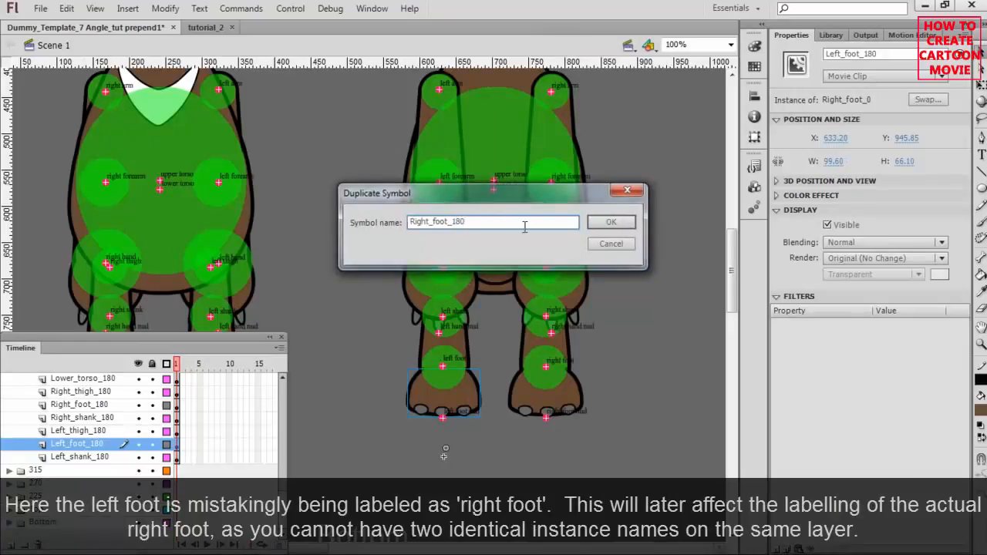
key("Return")
Duplicate the Right_foot_0 symbol nested inside the left foot's copy, naming it Right_foot_180, and open that copy for editing
double_click(475, 401)
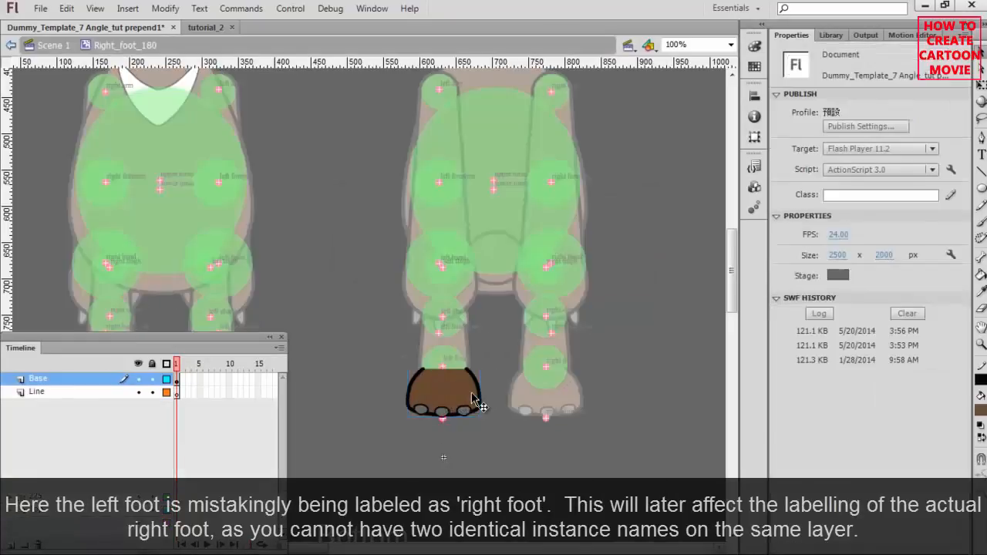
left_click(475, 401)
right_click(461, 403)
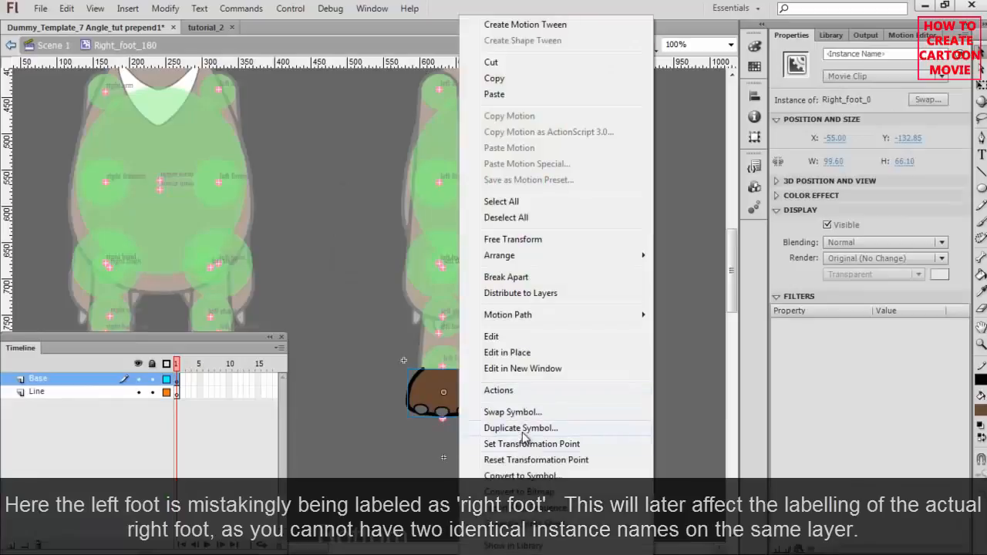
left_click(522, 431)
left_click_drag(450, 222, 540, 240)
type("180")
key("Return")
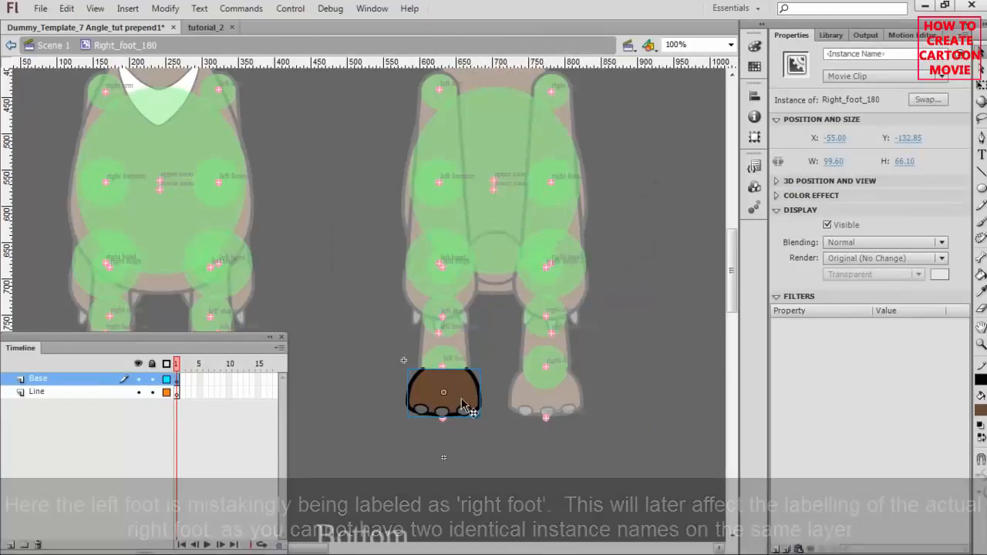
double_click(465, 405)
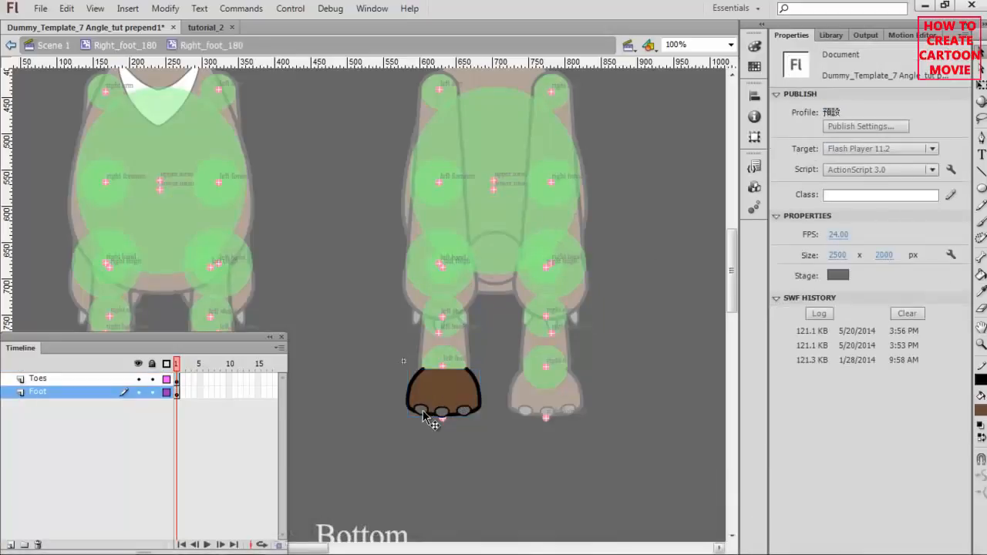
Delete the three grey toes from the 180 figure's left foot, and return to Scene 1
left_click(423, 411)
key("Delete")
left_click(438, 411)
key("Delete")
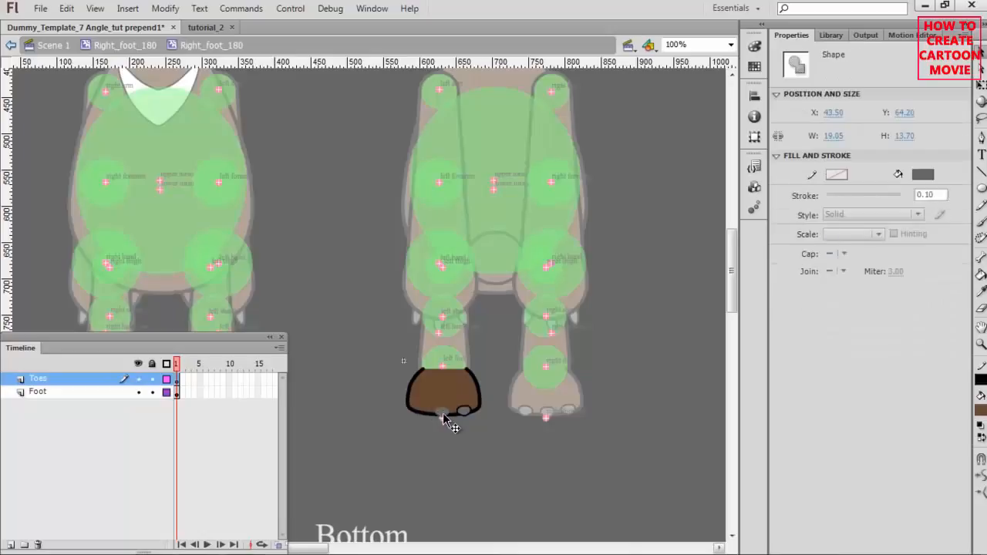
left_click(466, 409)
key("Delete")
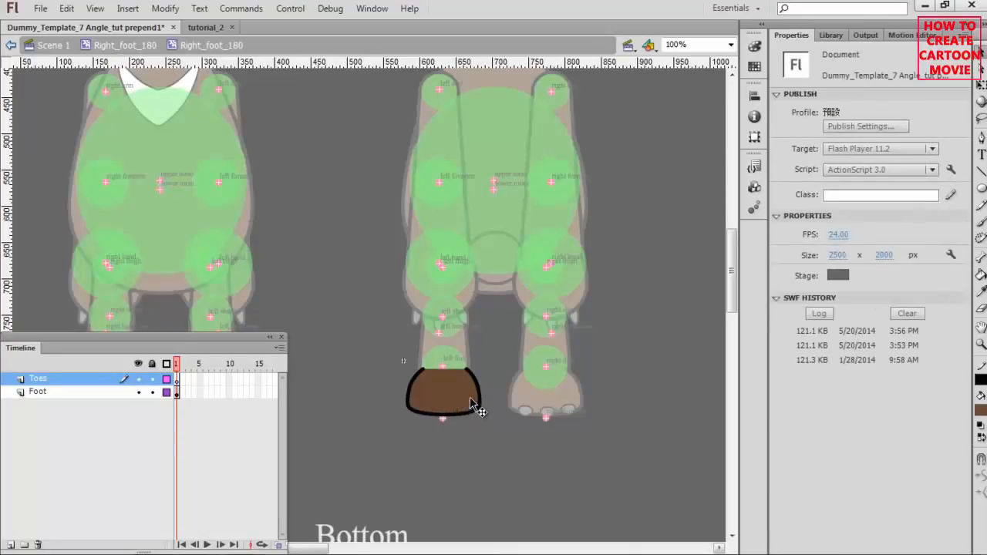
left_click(55, 47)
Duplicate the symbol of the 180 figure's right foot as Right_foot_180, and try the same name for its nested symbol
left_click(575, 400)
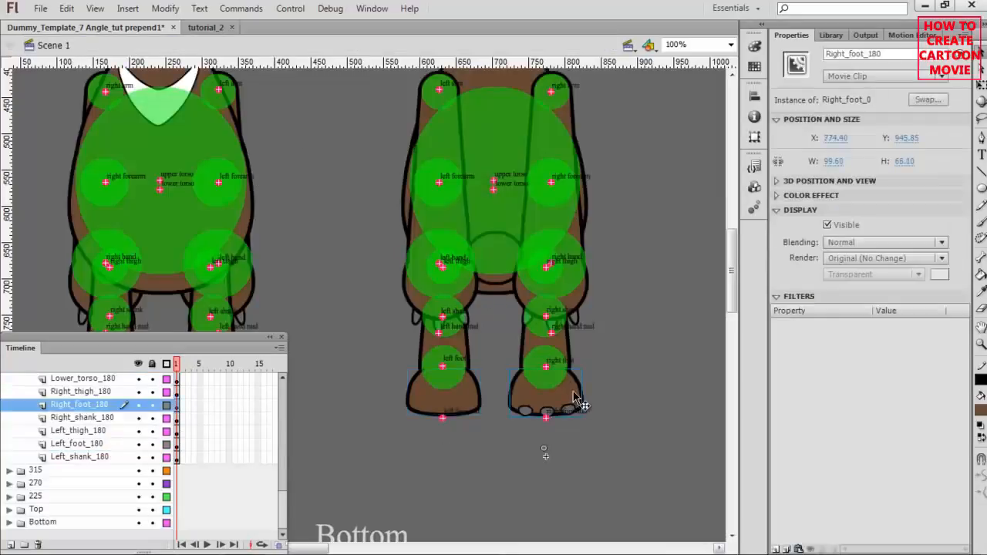
right_click(575, 400)
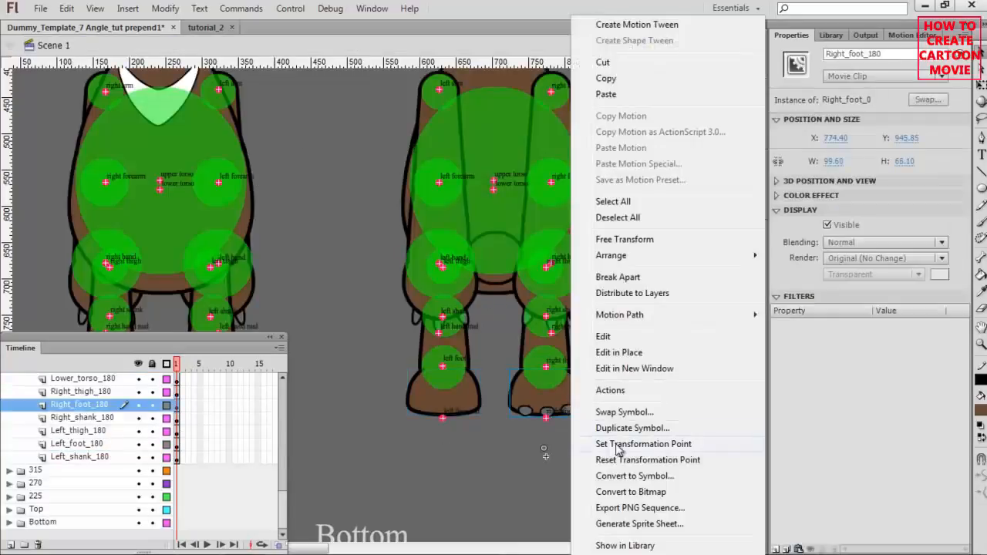
left_click(638, 429)
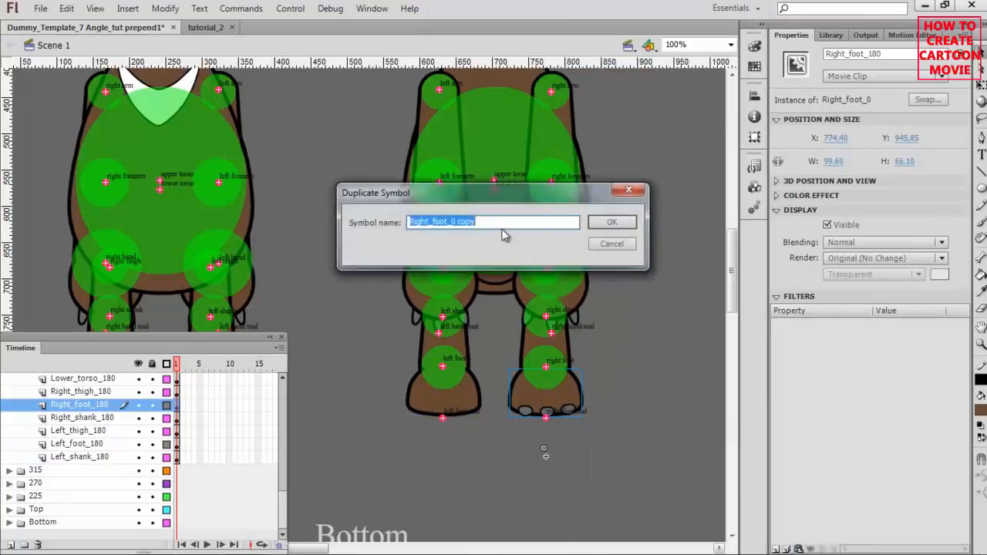
left_click_drag(451, 222, 514, 229)
type("180")
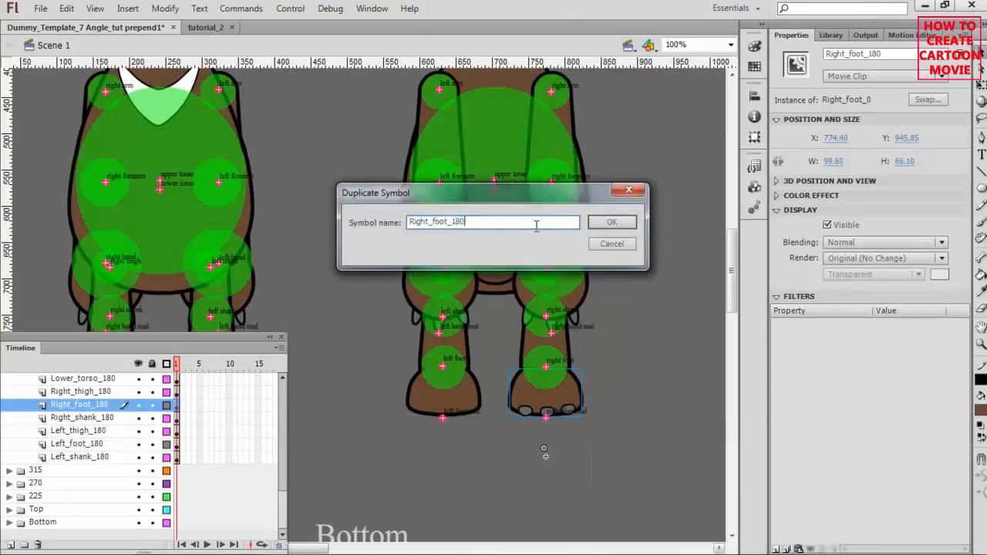
key("Return")
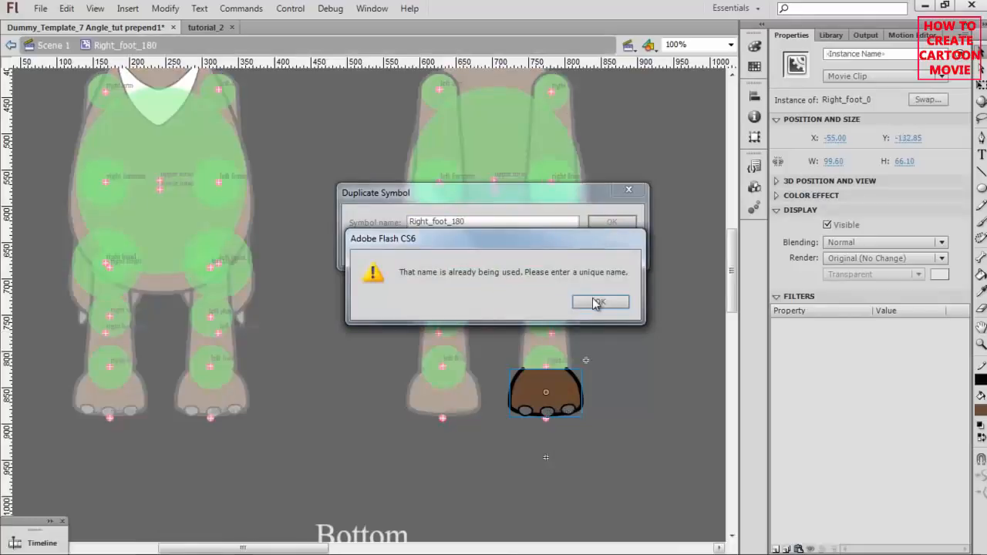
left_click(596, 302)
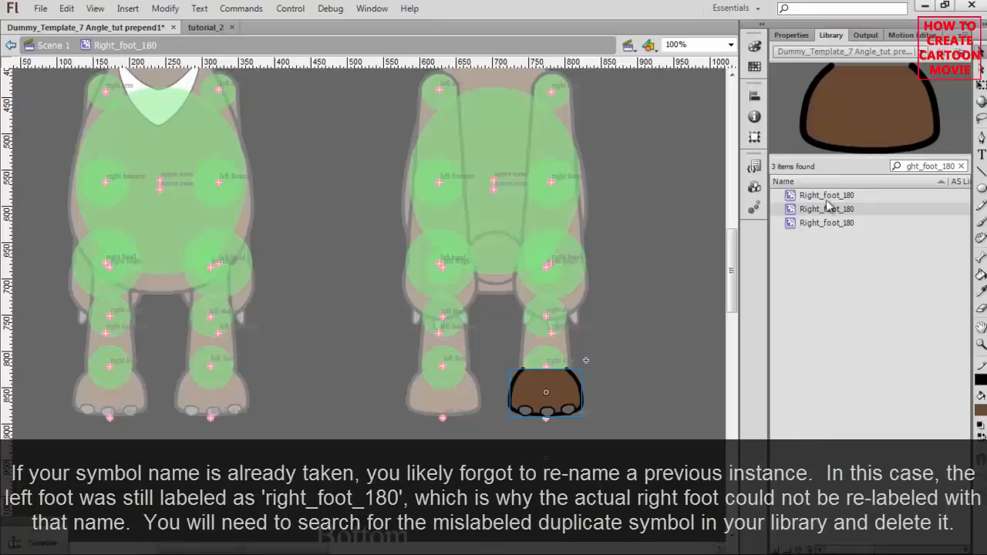
Preview the Right_foot_180 symbols in the library, and delete the last one, whose foot still has toes
left_click(827, 199)
left_click(828, 226)
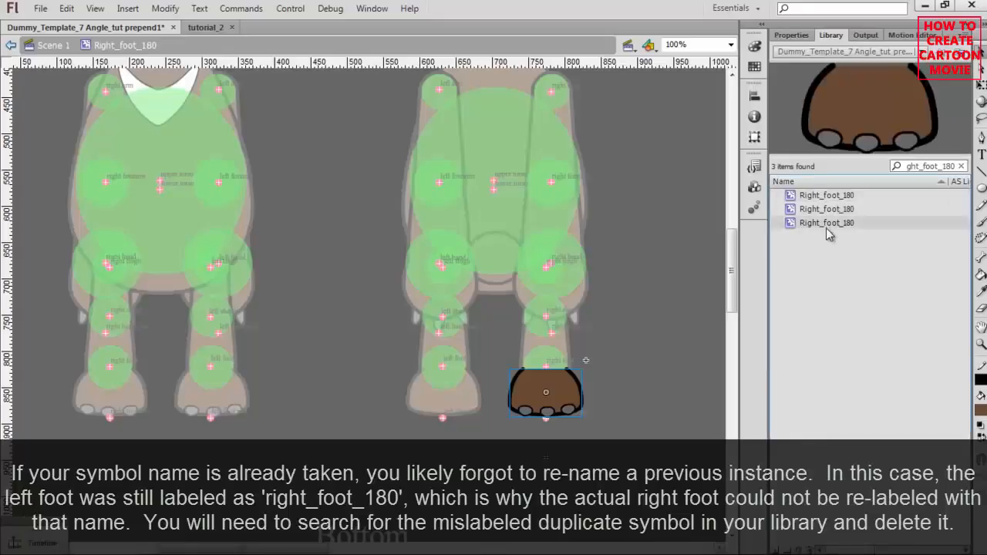
left_click(828, 211)
left_click(831, 223)
key("Delete")
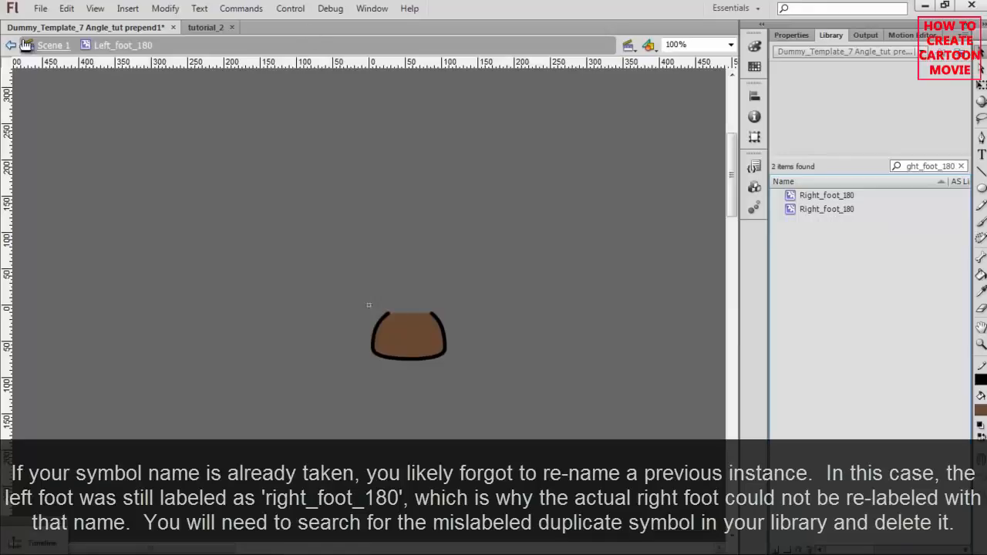
Undo the deletion of the Right_foot_180 symbol with toes, and return to Scene 1
left_click(53, 45)
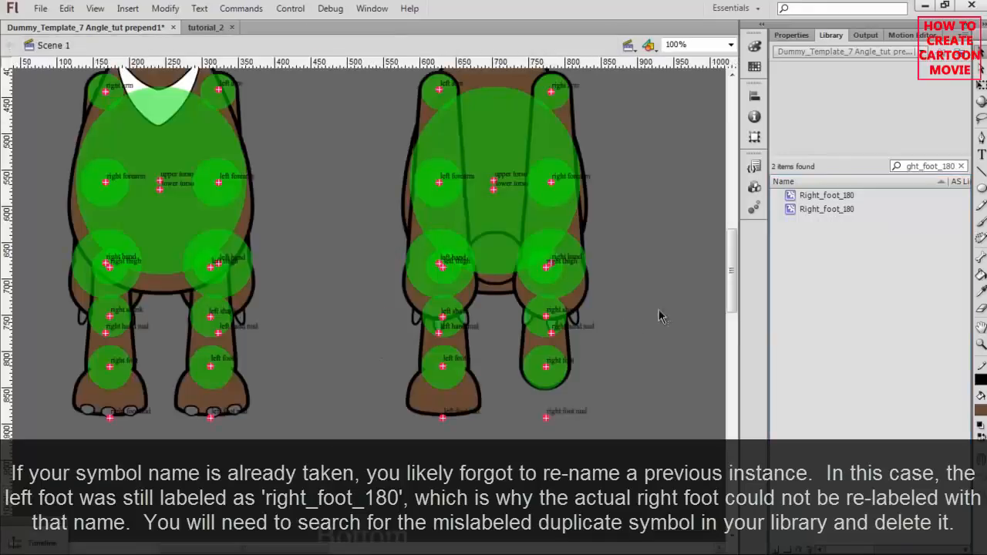
key("ctrl+z")
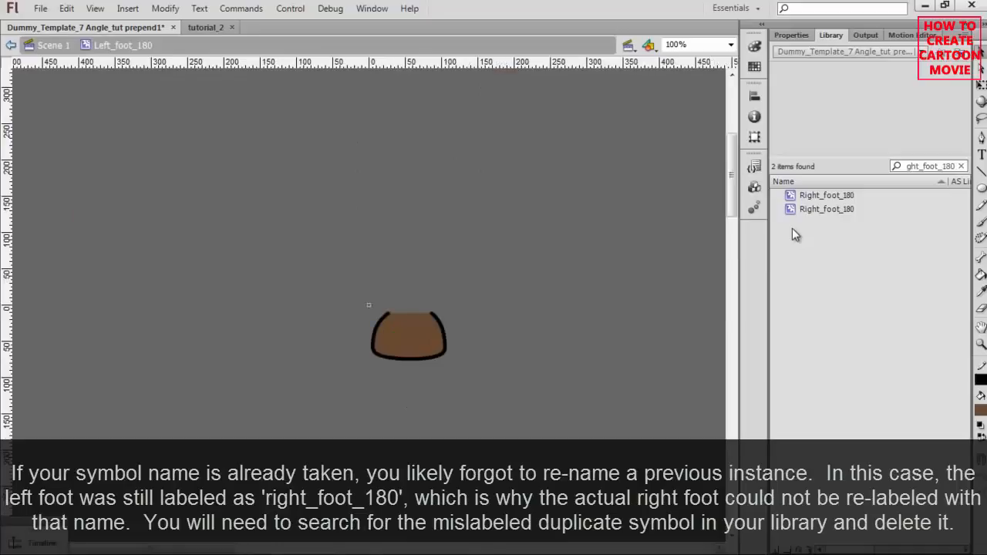
key("ctrl+z")
left_click(52, 46)
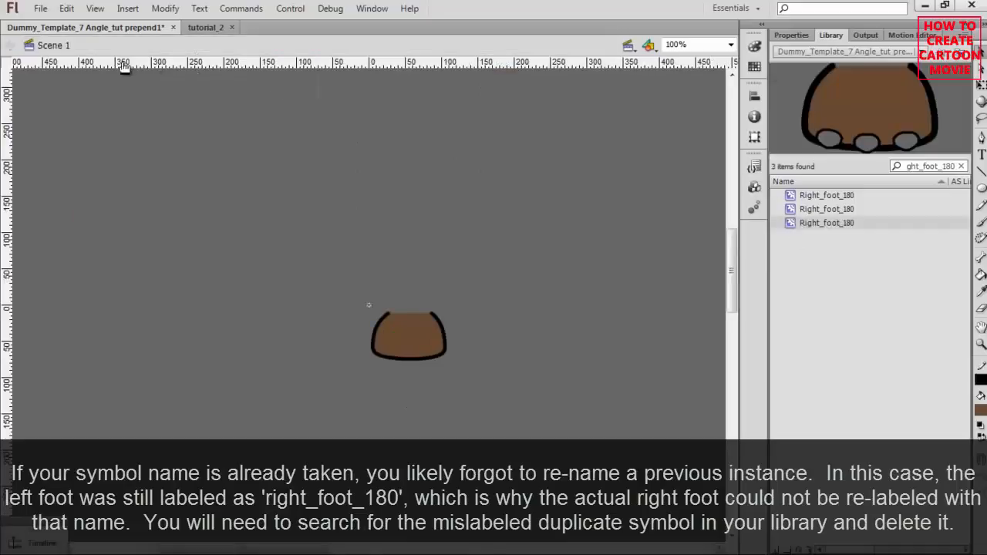
Delete the toeless duplicate Right_foot_180 symbol from the library, and preview the remaining Right_foot_180 symbols
left_click(841, 213)
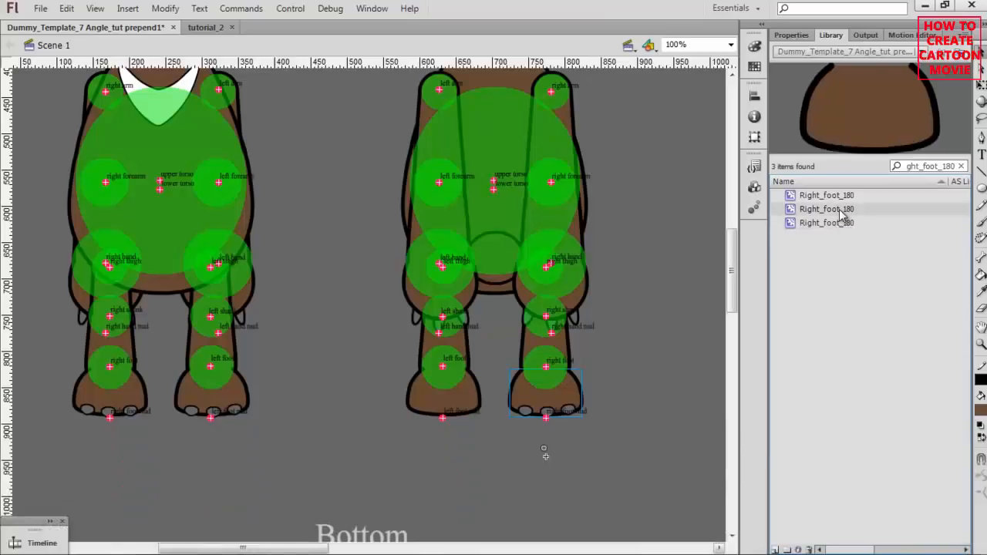
key("Delete")
left_click(838, 201)
left_click(835, 211)
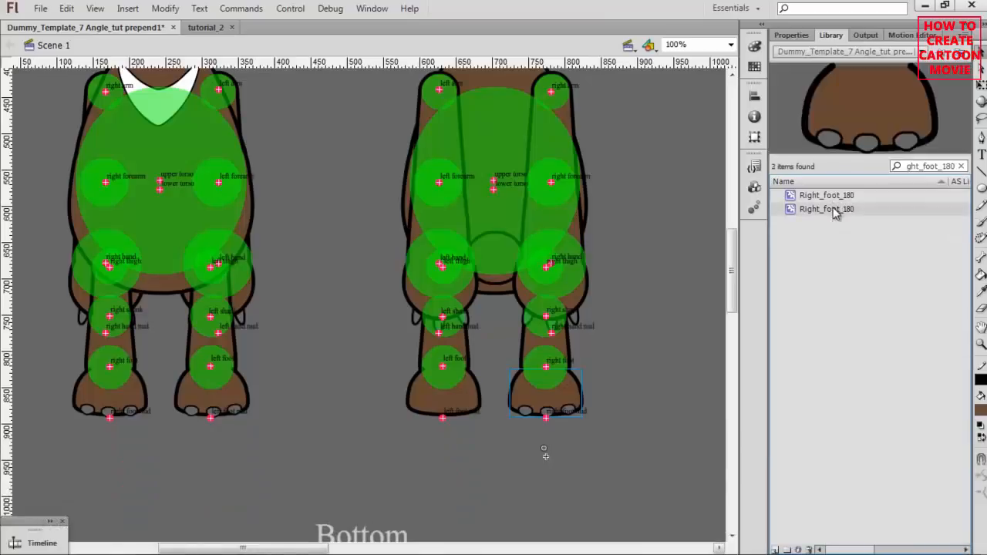
Duplicate the Right_foot_0 symbol nested inside the 180 figure's right foot, naming it Right_foot_180, and open the copy for editing
double_click(567, 389)
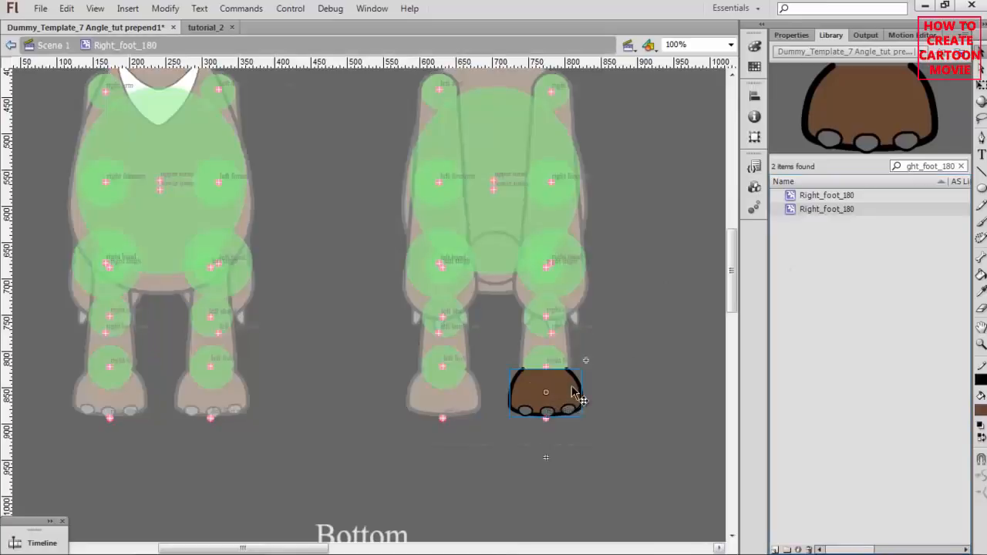
right_click(568, 389)
left_click(628, 428)
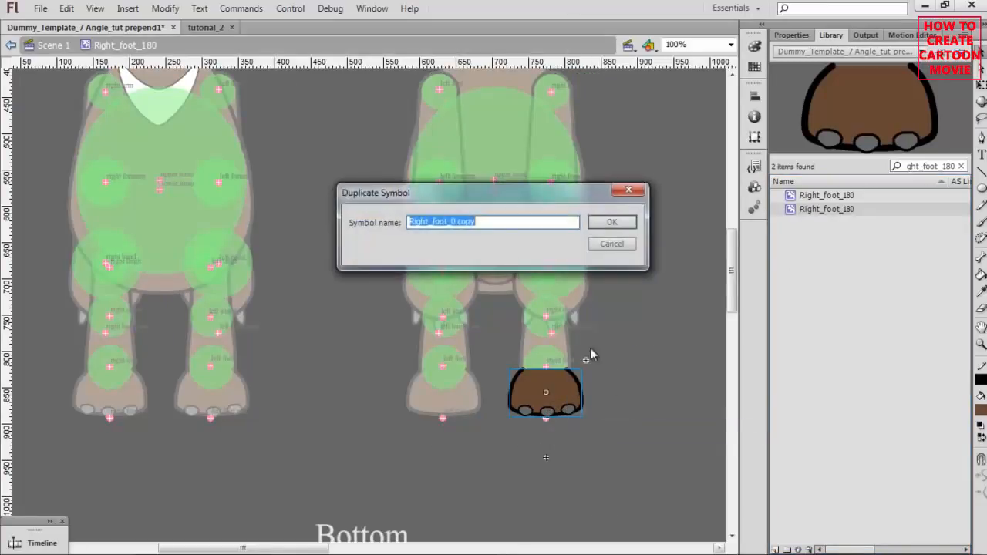
left_click_drag(451, 222, 531, 235)
type("180")
key("Return")
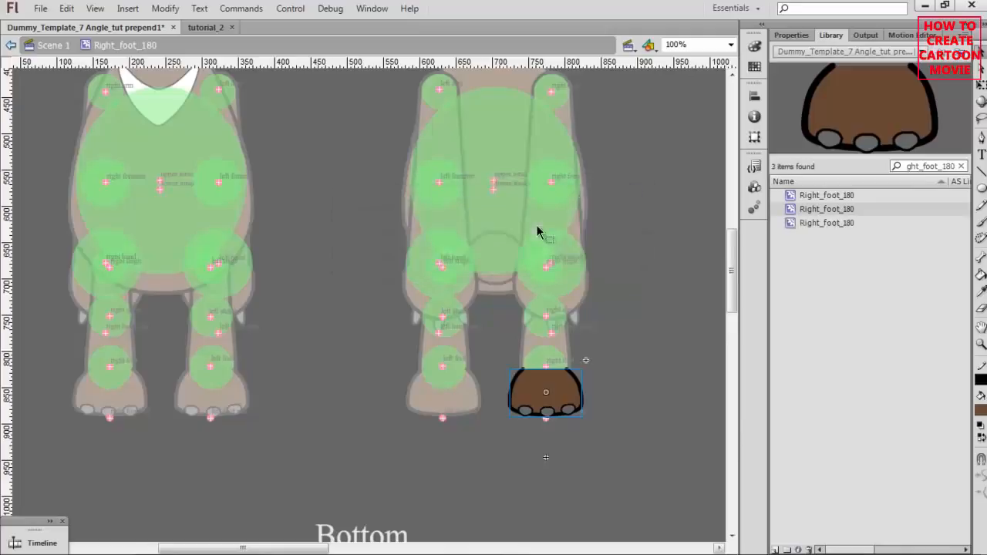
double_click(570, 397)
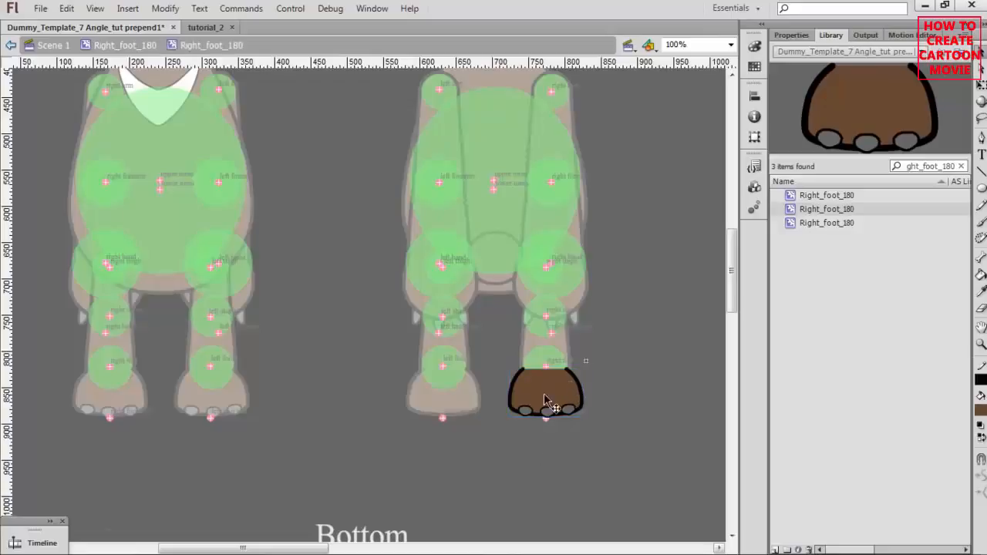
Delete the three grey toes from the 180 figure's right foot, and return to Scene 1 with the object properties shown
key("Delete")
left_click(546, 417)
key("Delete")
left_click(569, 410)
key("Delete")
left_click(570, 412)
key("Delete")
left_click(529, 413)
key("Delete")
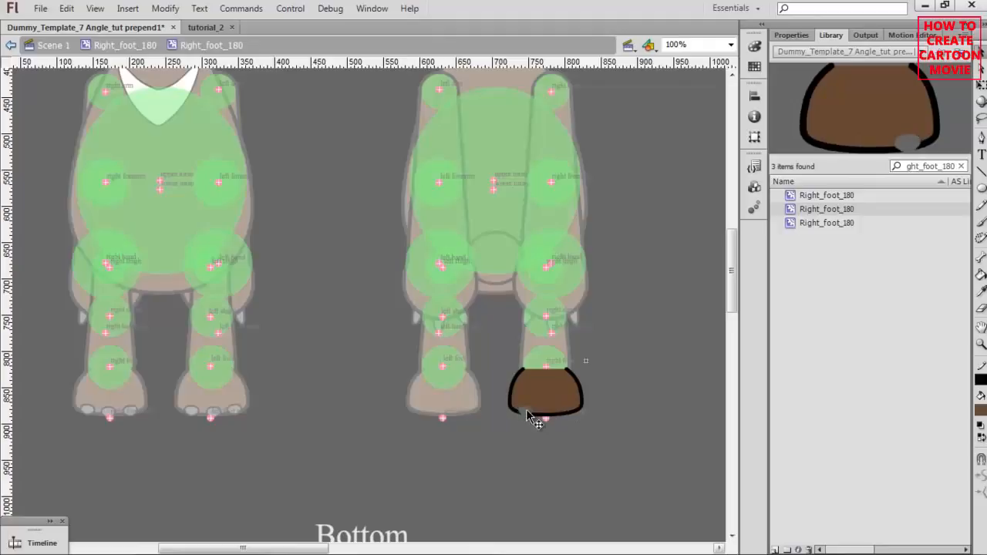
left_click(529, 411)
key("Delete")
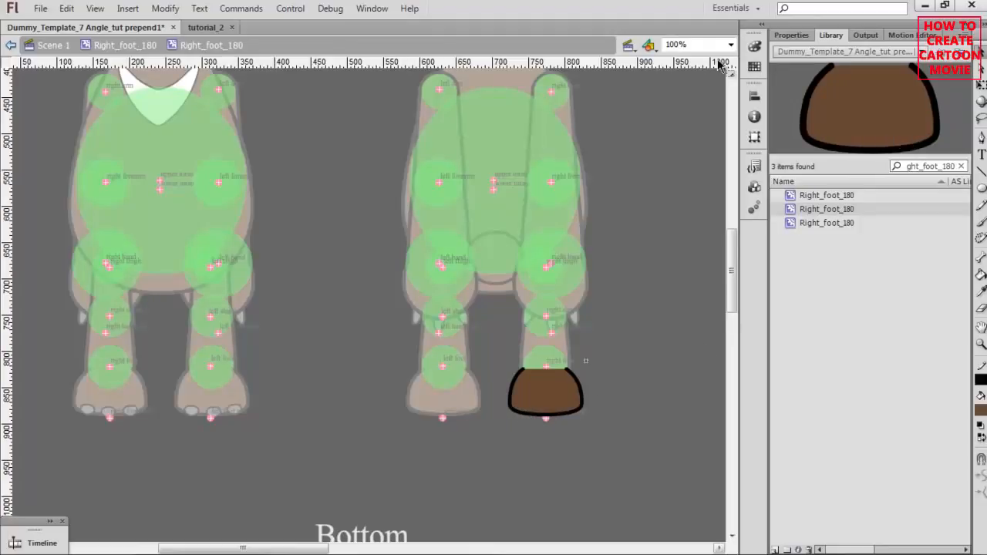
left_click(791, 35)
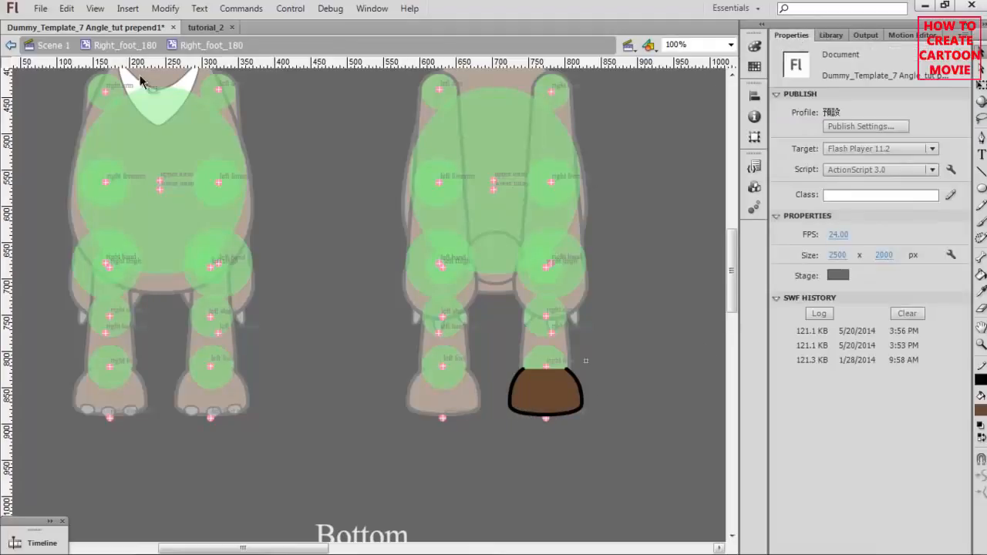
left_click(53, 44)
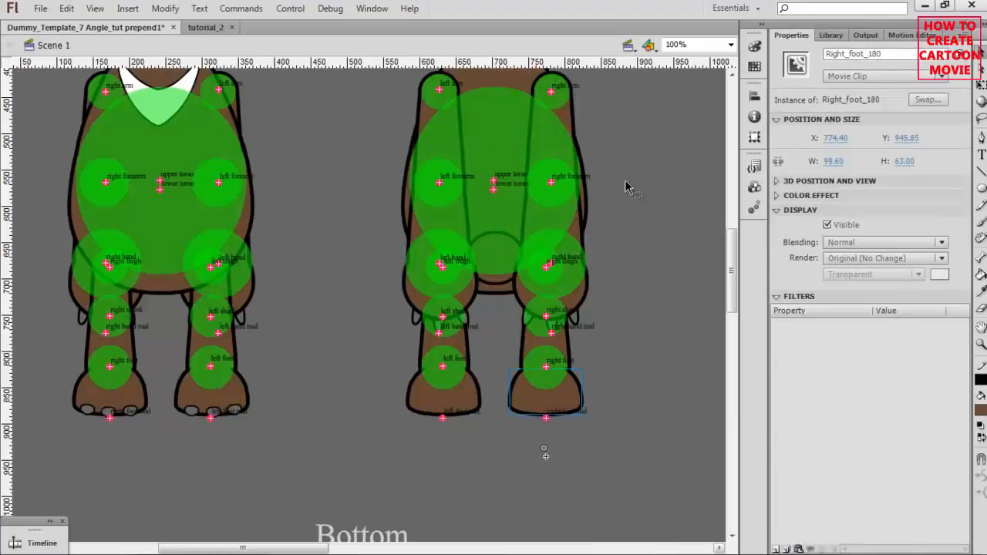
Move the 180 figure's head nud pivot down to the top edge of its head
left_click_drag(630, 169, 623, 266)
key("v")
left_click(515, 105)
key("shift+Down")
key("shift+Down")
key("shift+Down")
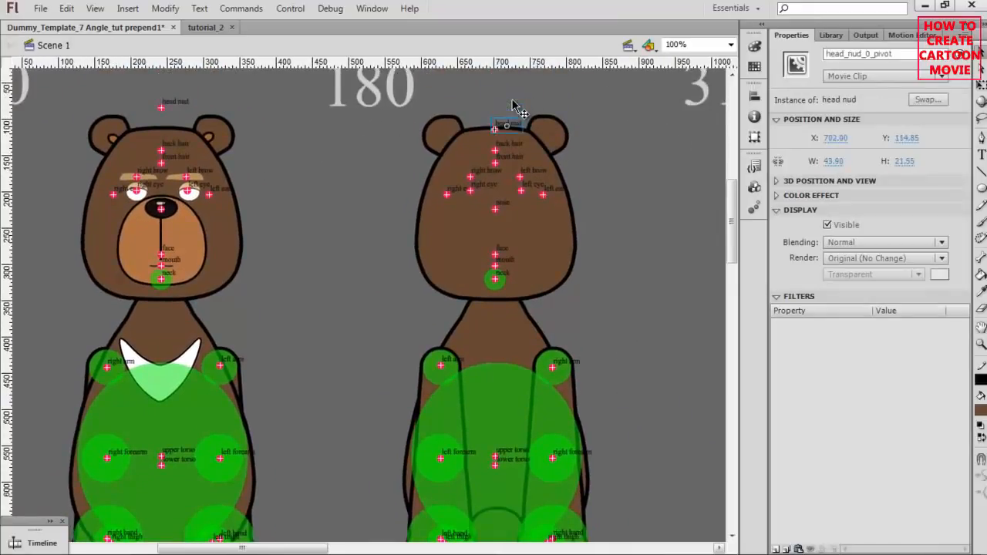
Move the front-view figure's head nud pivot down to the top edge of its head, at Y 112.85
left_click(174, 102)
key("shift+Down")
key("shift+Down")
key("shift+Down")
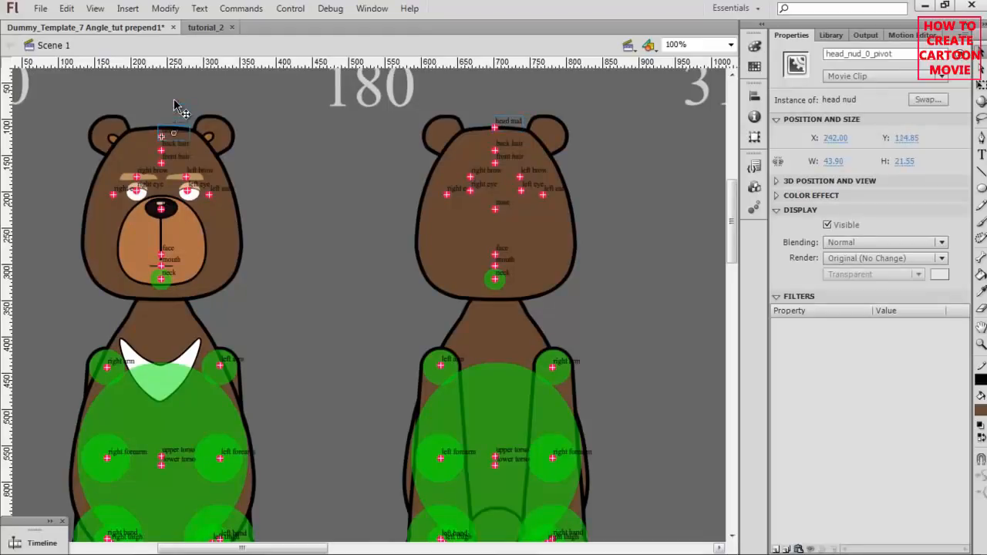
key("Up")
key("Up")
key("Up")
key("Up")
key("Up")
key("Up")
key("Up")
key("Up")
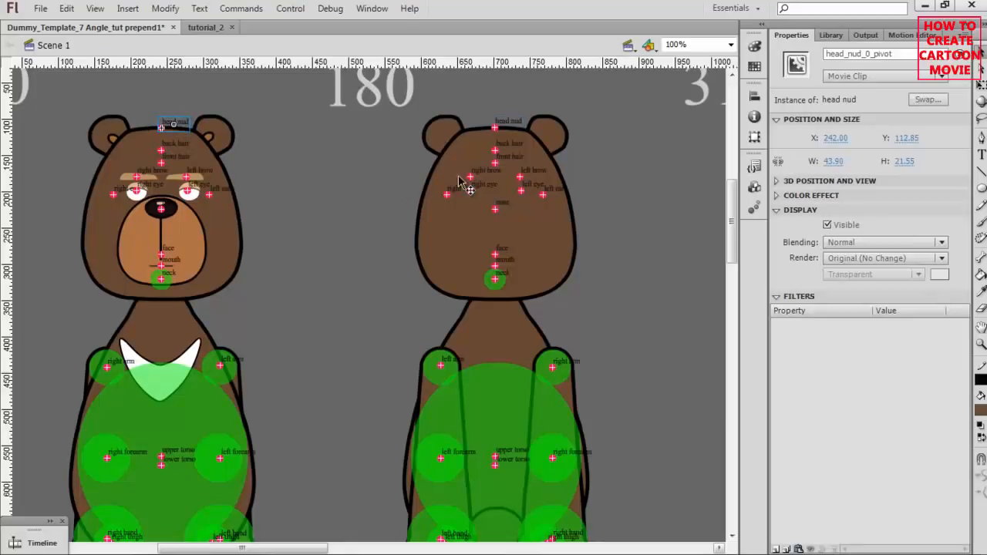
scroll(525, 204, "down", 5)
scroll(584, 213, "up", 4)
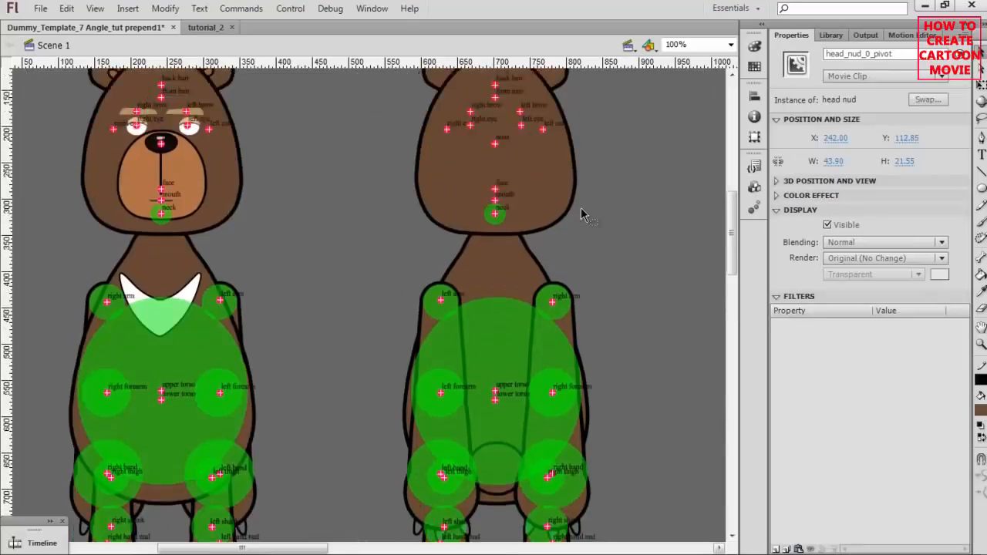
Look over the template's remaining 315, 270 and 225 figures
key("ctrl+minus")
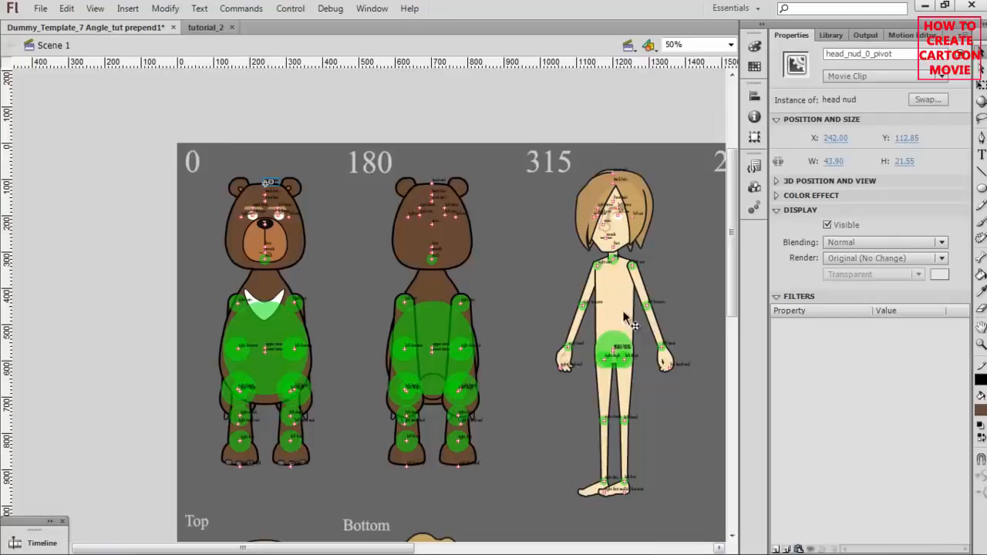
key("space")
left_click_drag(662, 401, 478, 349)
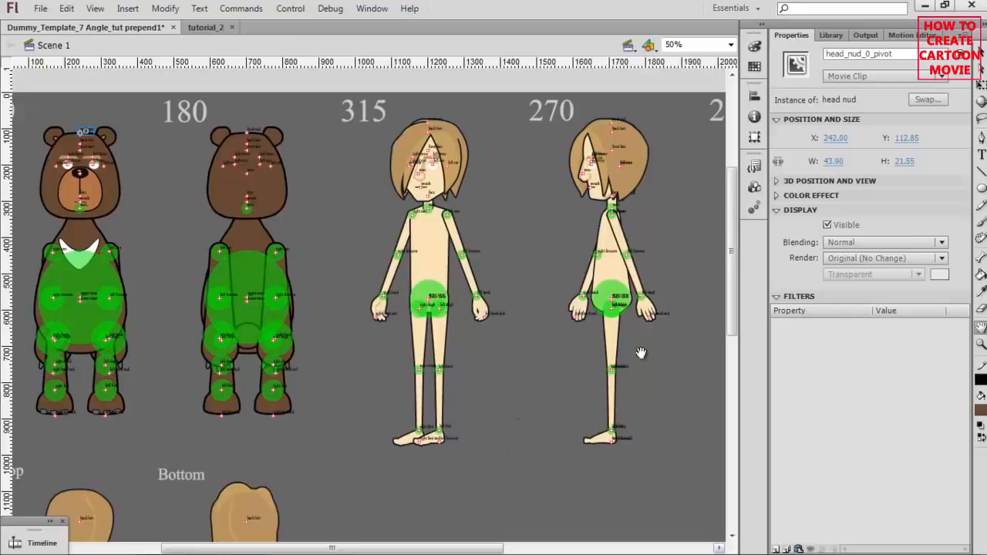
left_click_drag(646, 378, 513, 385)
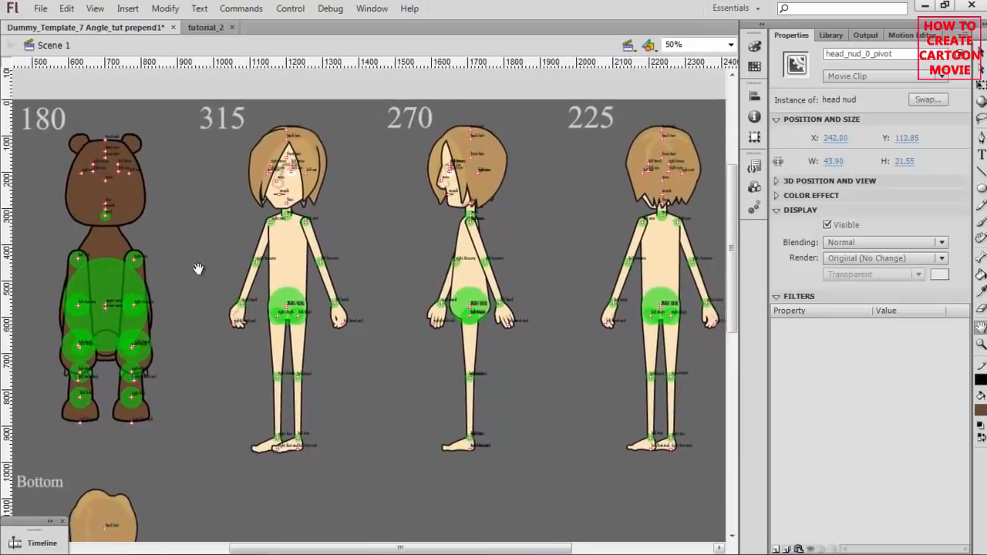
Switch to the tutorial_2 document and look over the finished bear figures at the different angles
left_click(210, 31)
left_click_drag(607, 354, 383, 340)
left_click_drag(642, 357, 461, 332)
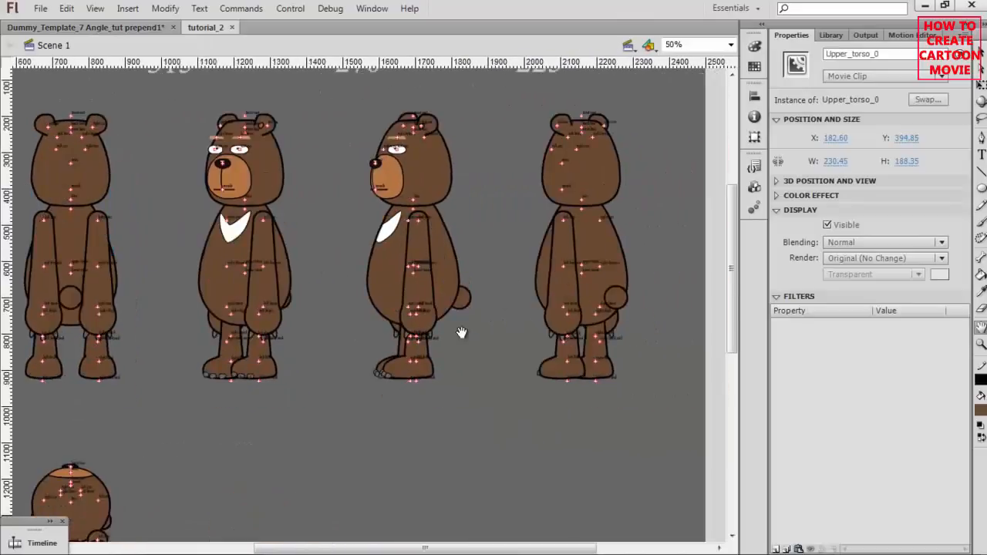
left_click_drag(425, 299, 614, 246)
left_click_drag(539, 186, 588, 309)
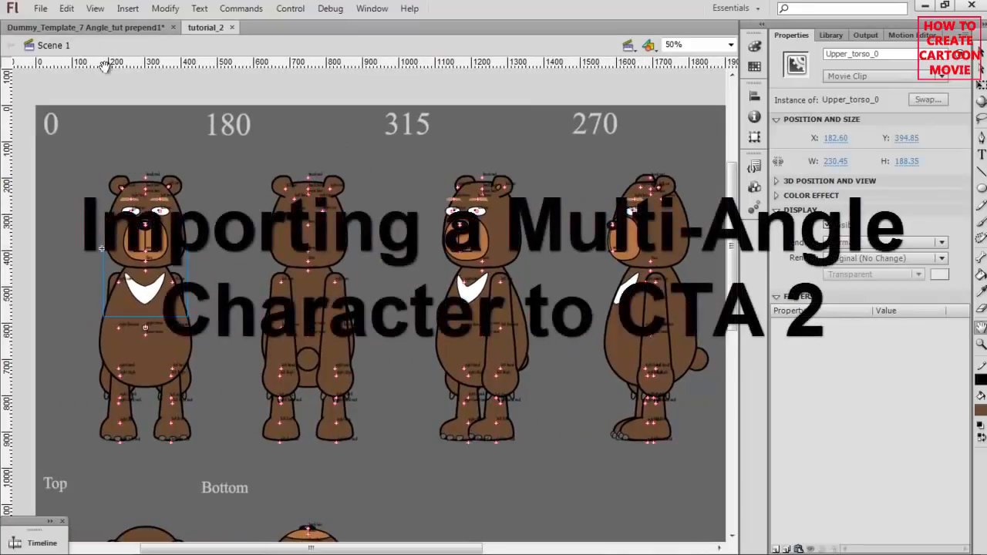
Export the tutorial_2 document to the Desktop as an SWF movie named bear360
left_click(40, 9)
mouse_move(110, 248)
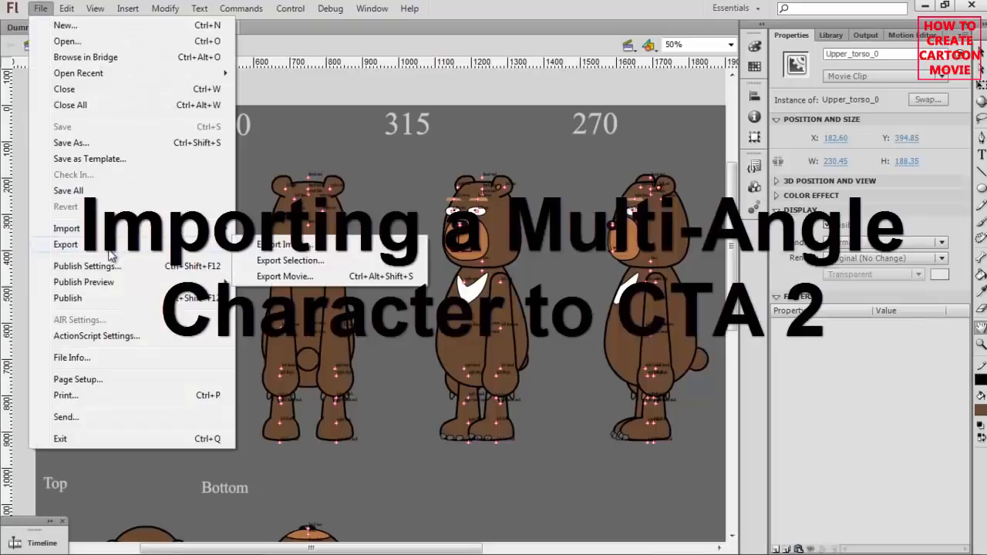
left_click(293, 276)
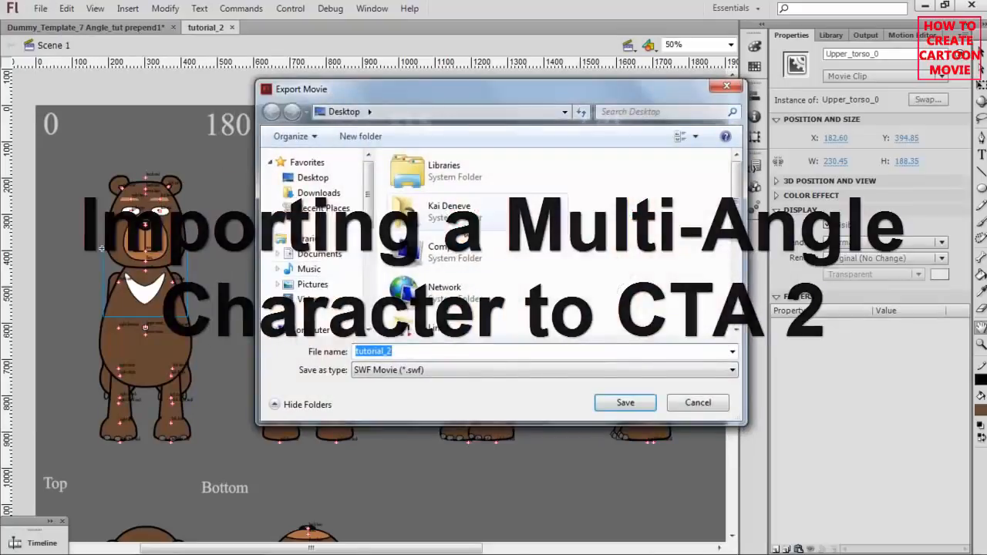
left_click_drag(416, 352, 286, 354)
type("bear360")
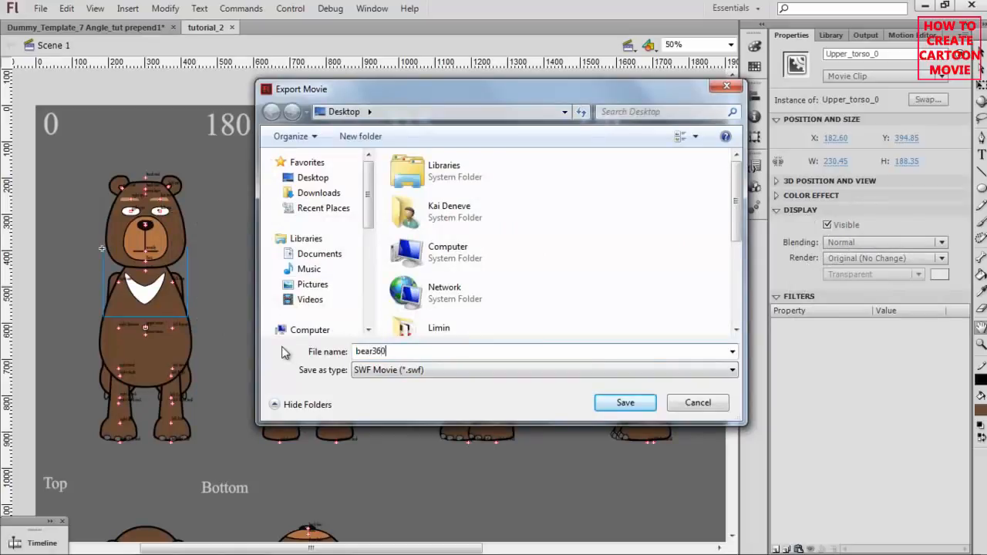
left_click(627, 403)
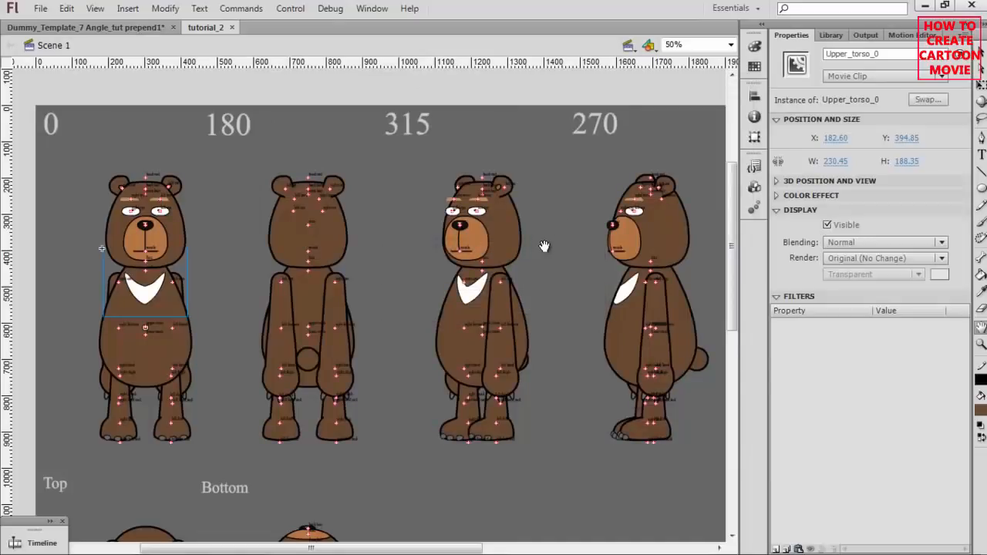
Switch to CrazyTalk Animator 2 and replace the Dummy character with bear360.swf in composer mode, keeping none of the working options
key("alt+Tab")
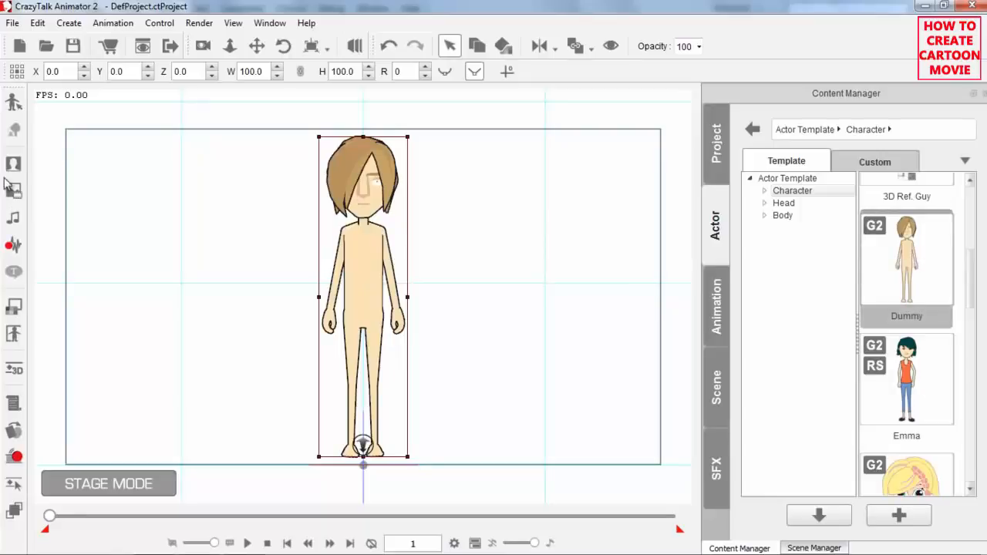
left_click(15, 107)
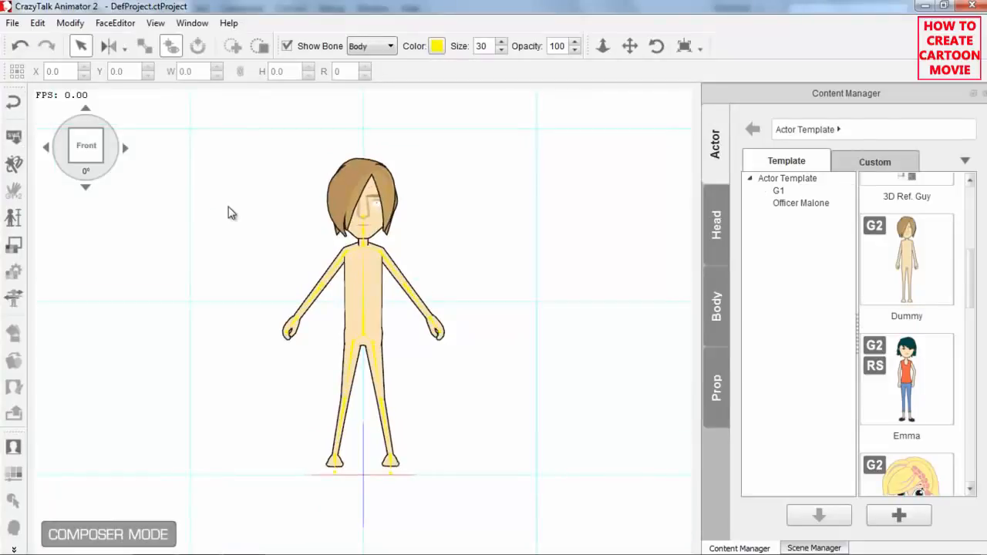
left_click(13, 138)
left_click_drag(481, 139, 475, 267)
left_click(221, 289)
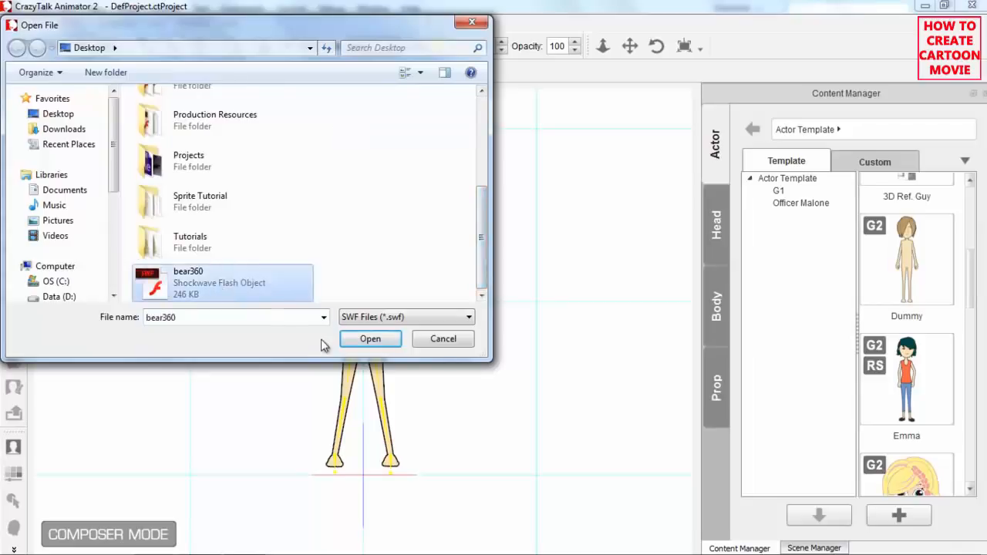
left_click(370, 339)
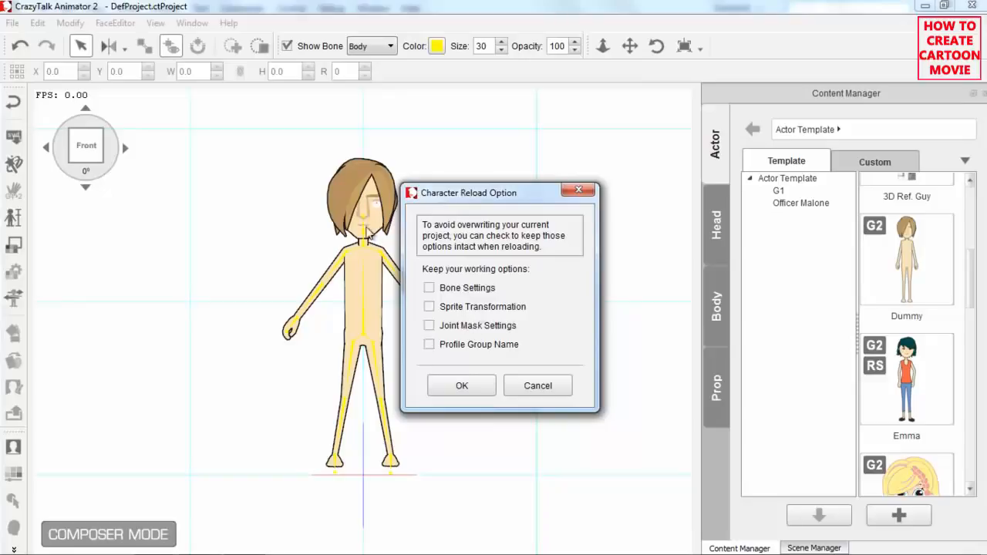
left_click(460, 386)
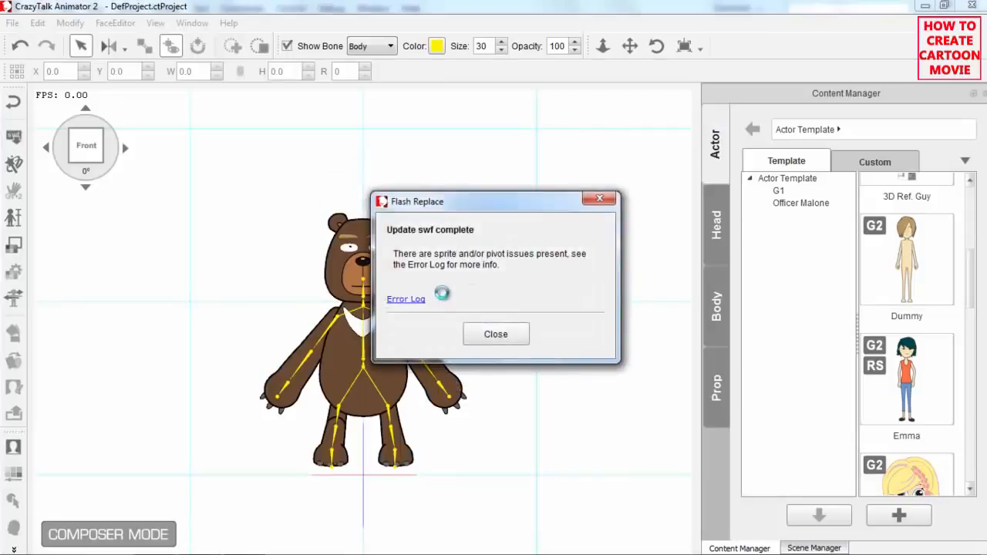
Read through the error log of the SWF replacement, and close both the log and the report
left_click(408, 298)
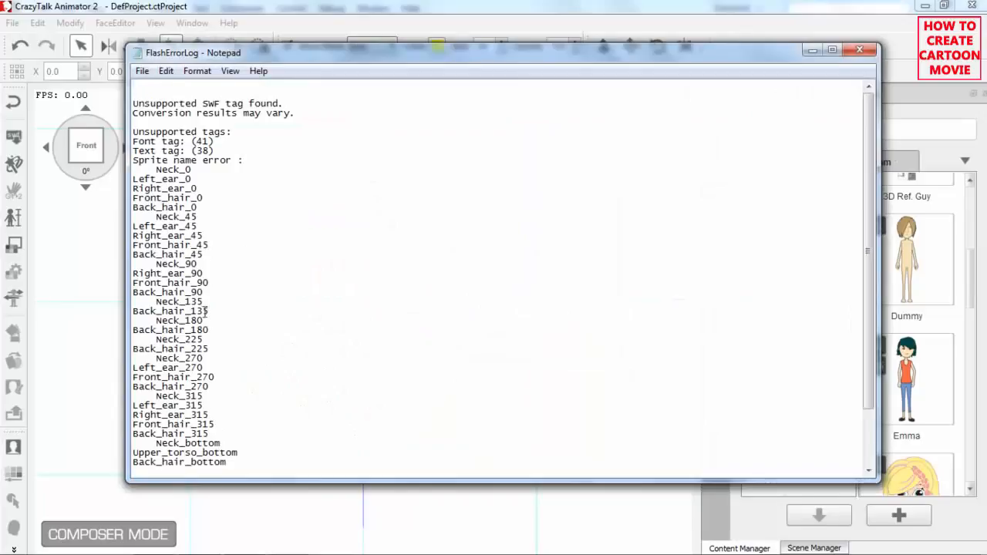
scroll(220, 339, "down", 3)
scroll(225, 328, "up", 3)
left_click(859, 51)
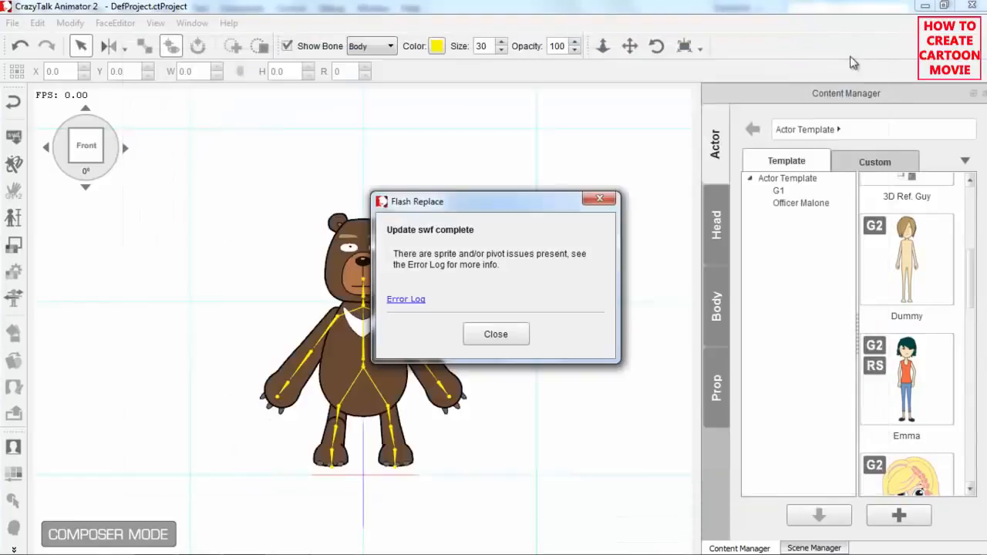
left_click(514, 334)
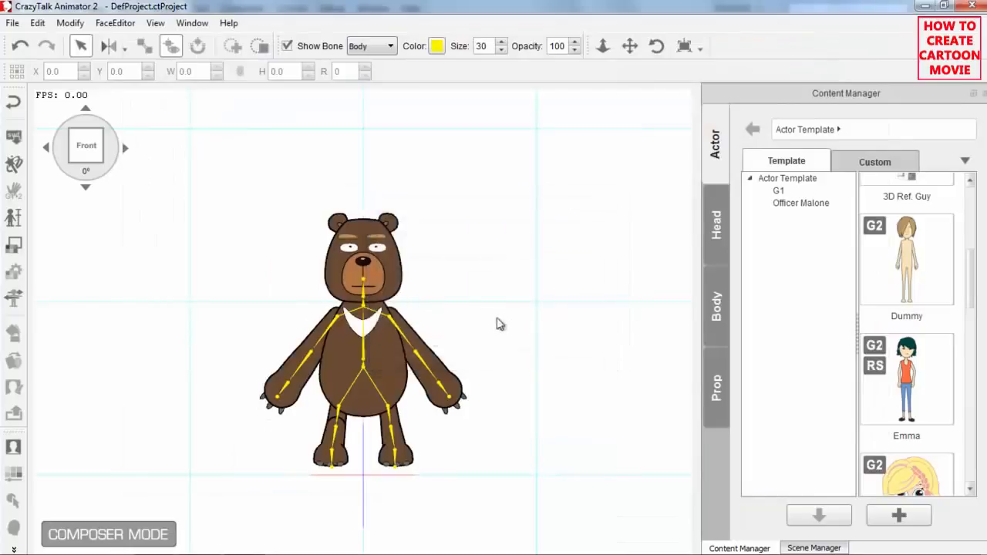
Rotate the imported bear through all of its angles back to the front to inspect each view
left_click(397, 354)
left_click(125, 147)
left_click(124, 148)
left_click(124, 147)
left_click(124, 148)
left_click(124, 147)
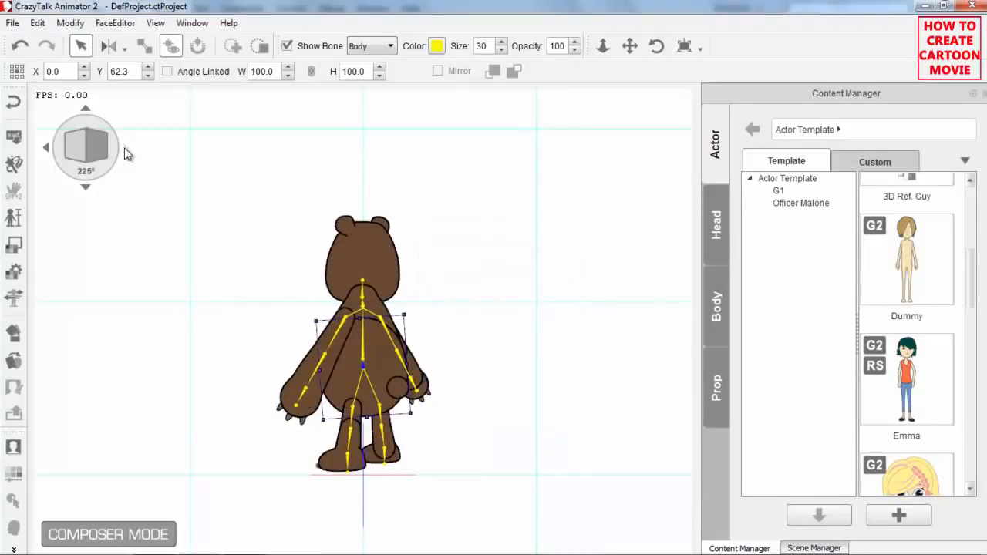
left_click(124, 148)
left_click(124, 147)
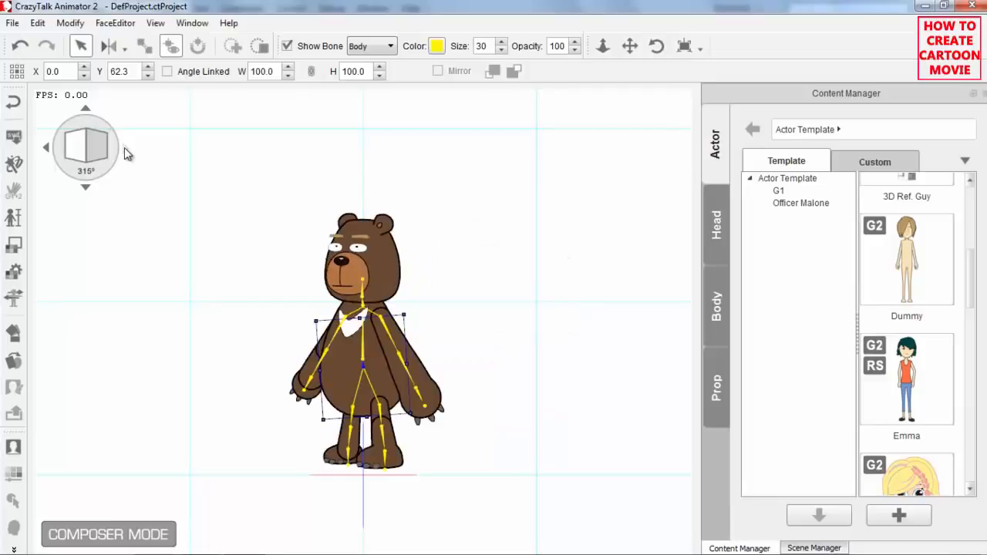
left_click(124, 147)
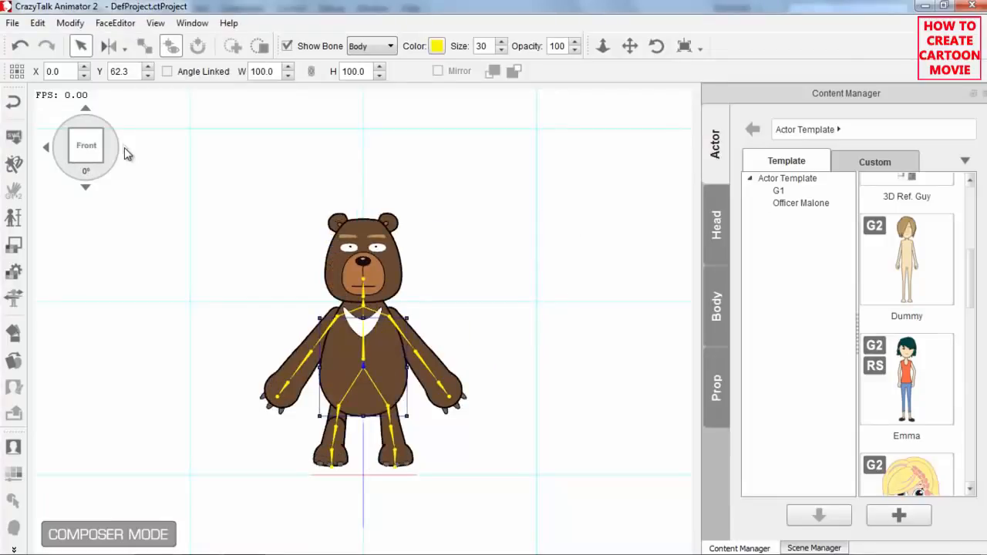
Recalculate the sprite layers and joint masks at all other angles from the bear's frontal settings
left_click(13, 166)
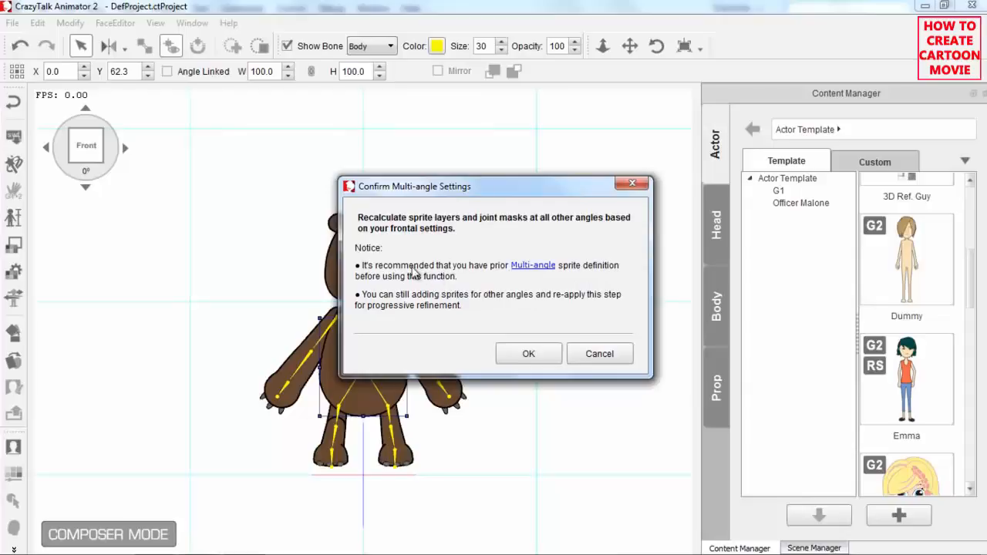
left_click(528, 354)
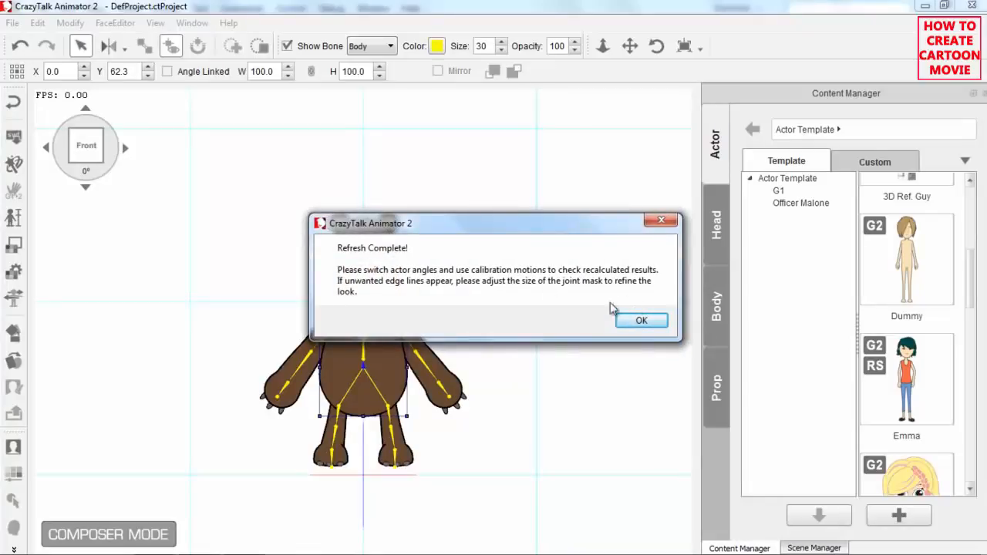
left_click(645, 321)
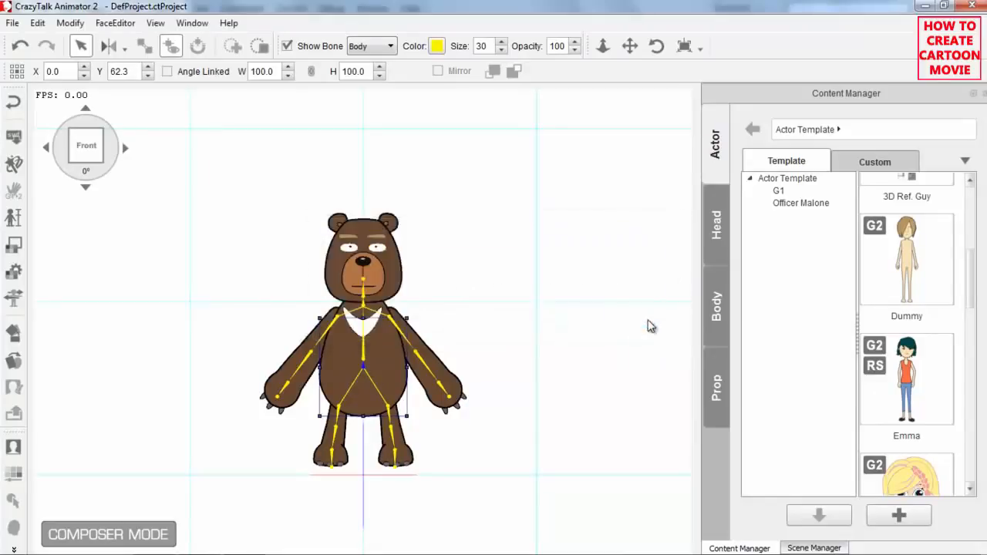
Check the recalculated bear at every angle from 45° round to the front view
left_click(124, 149)
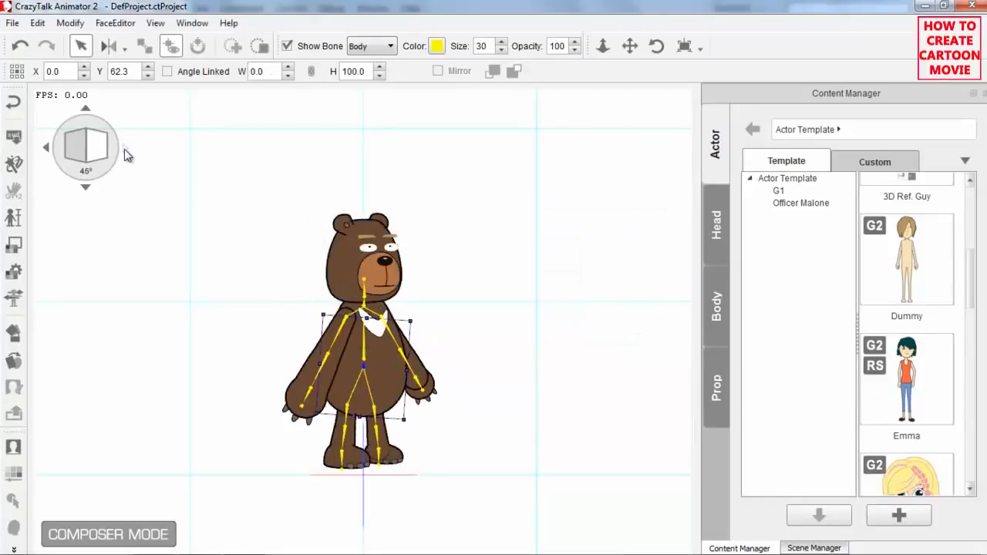
left_click(125, 149)
left_click(124, 148)
left_click(125, 149)
left_click(124, 149)
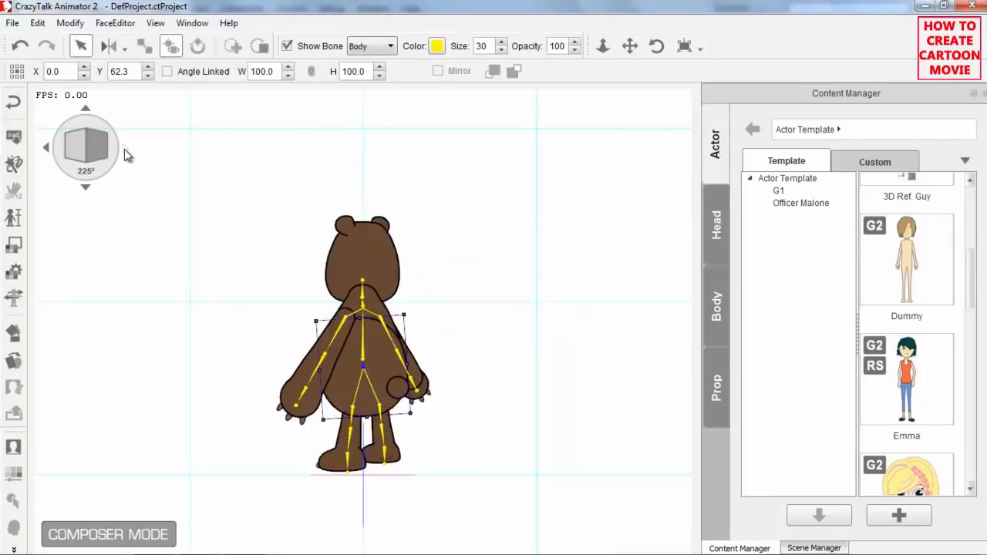
left_click(124, 149)
left_click(125, 149)
left_click(125, 148)
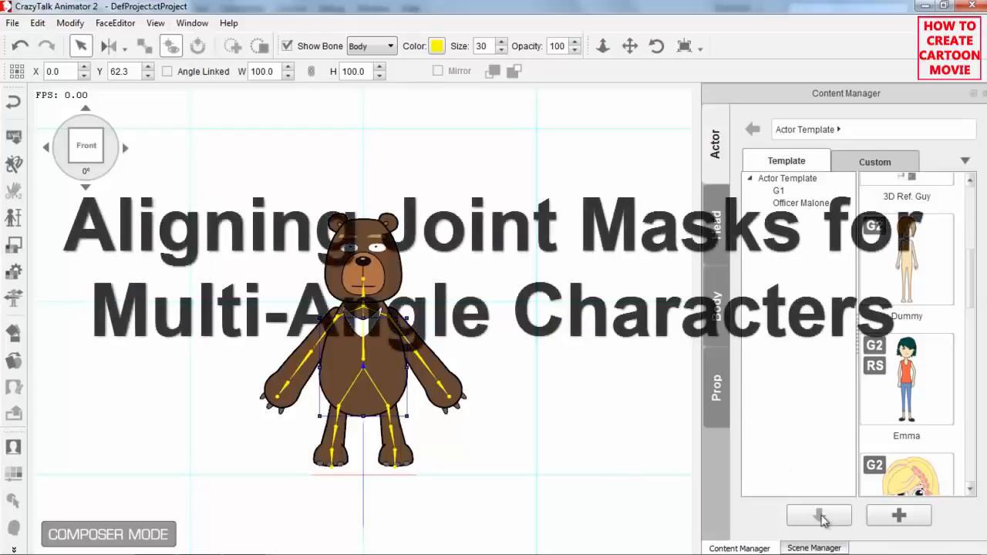
Show the joint masks and fit those of the right arm, forearm and hand to the bear's front view
left_click(816, 547)
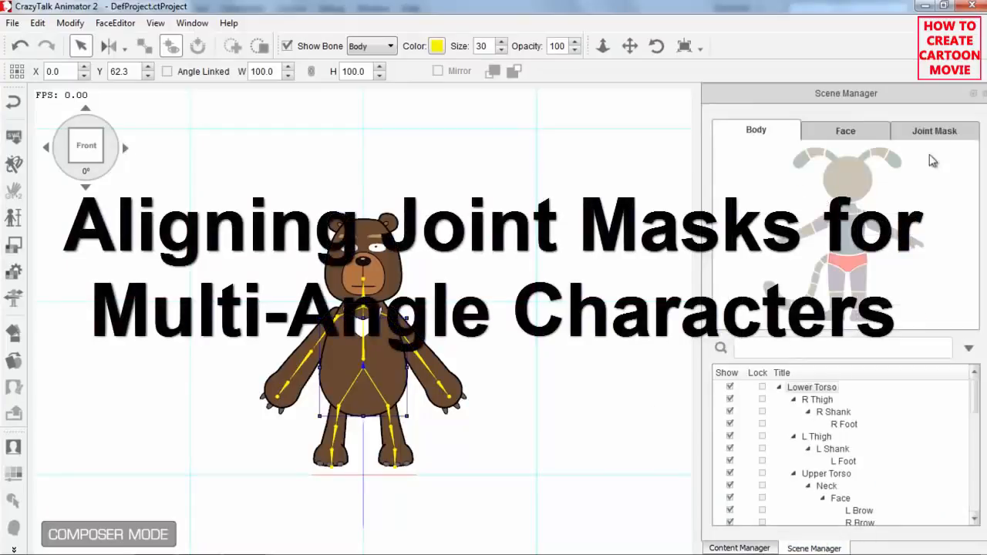
left_click(941, 132)
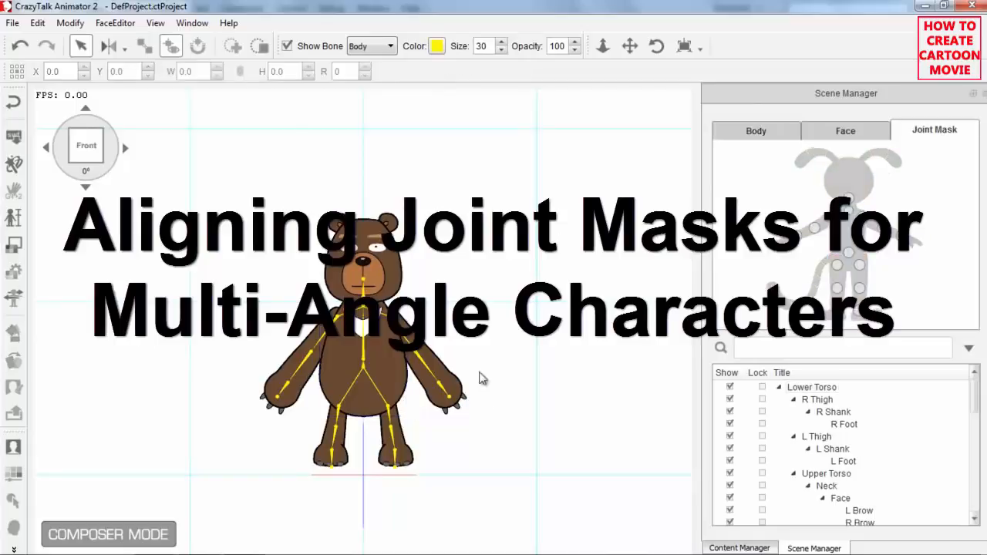
scroll(534, 422, "up", 3)
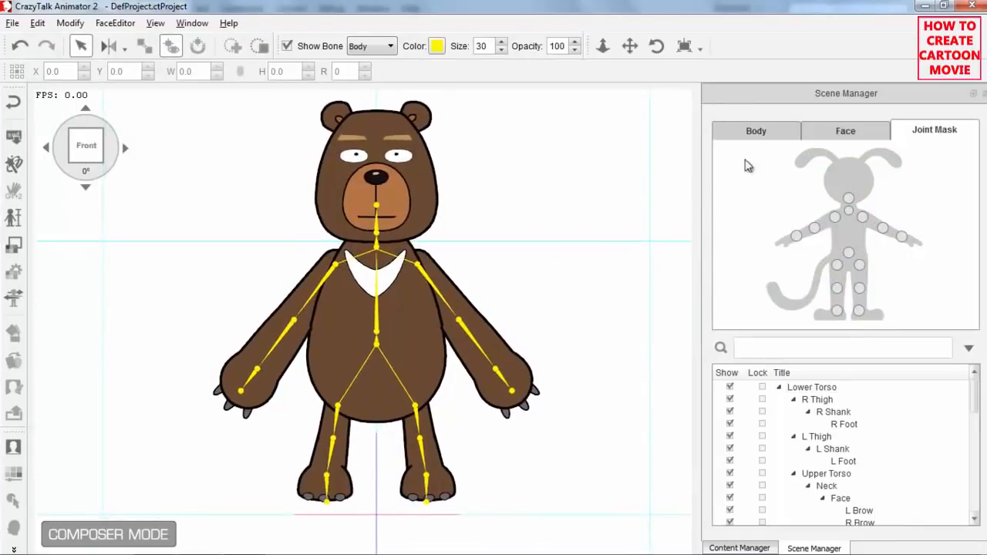
left_click(835, 218)
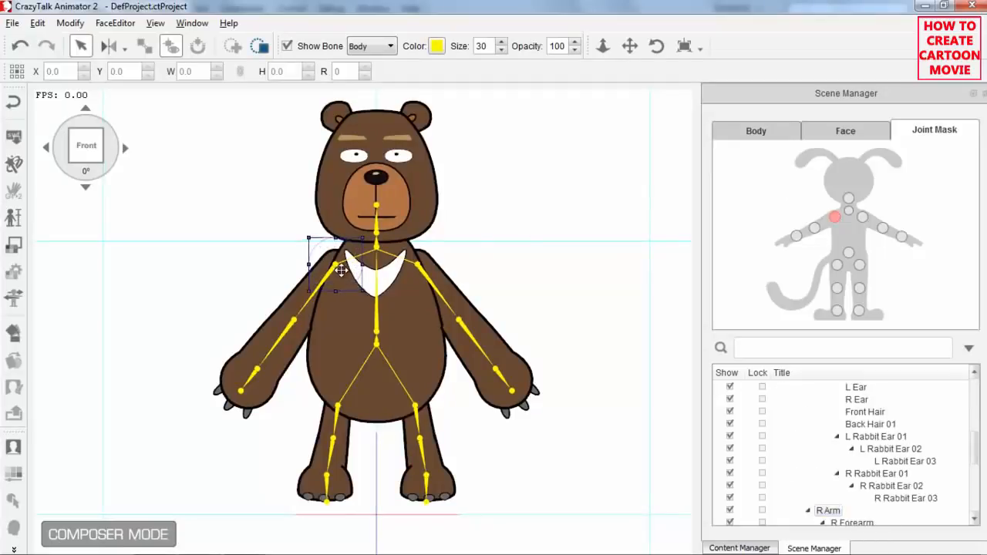
left_click(814, 228)
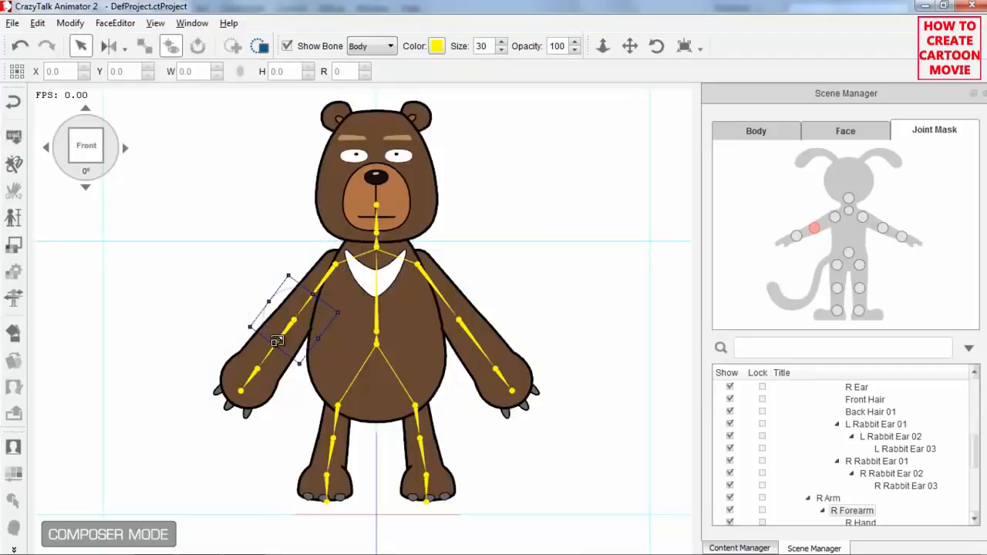
left_click(797, 238)
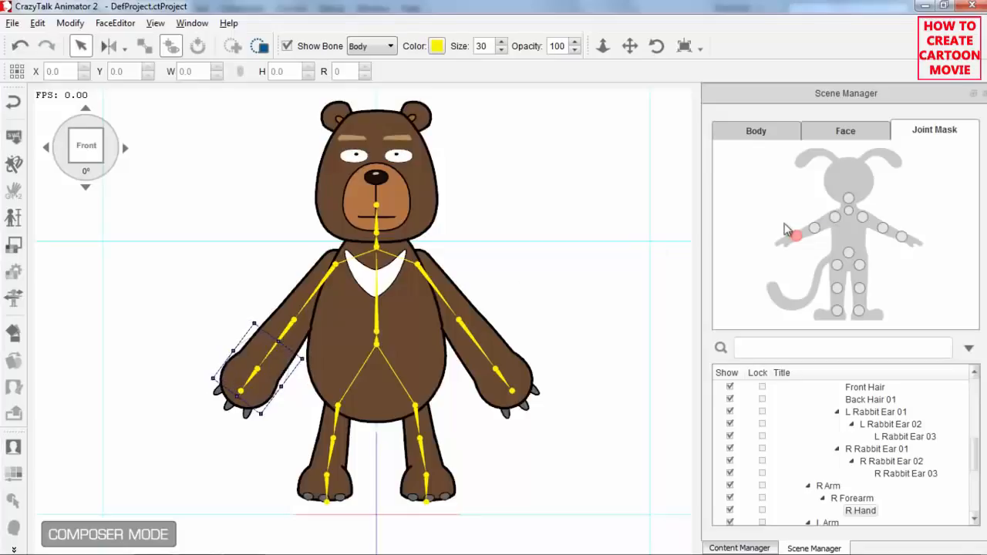
Fit the joint masks of the left arm, forearm and hand to the bear's front view
left_click(862, 218)
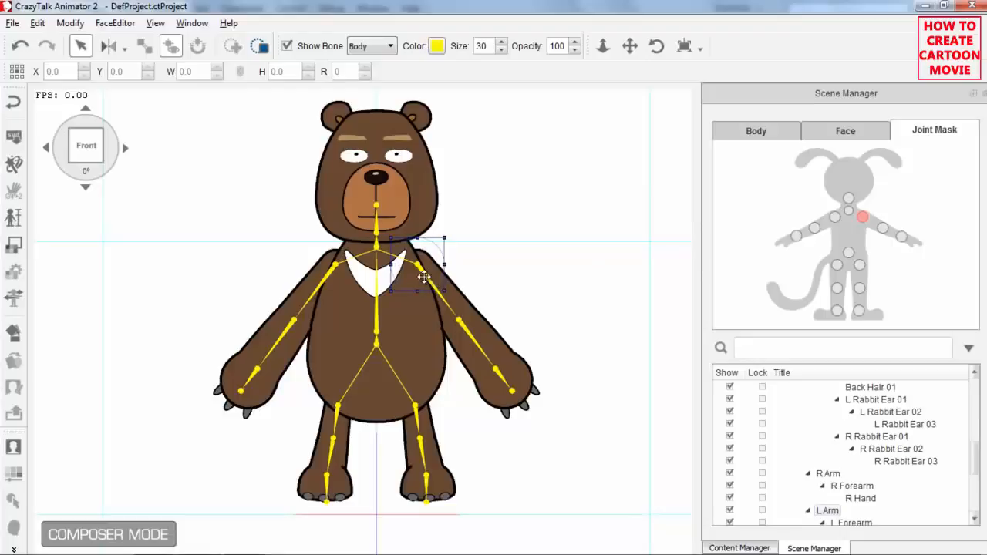
left_click(884, 230)
left_click_drag(468, 295, 479, 347)
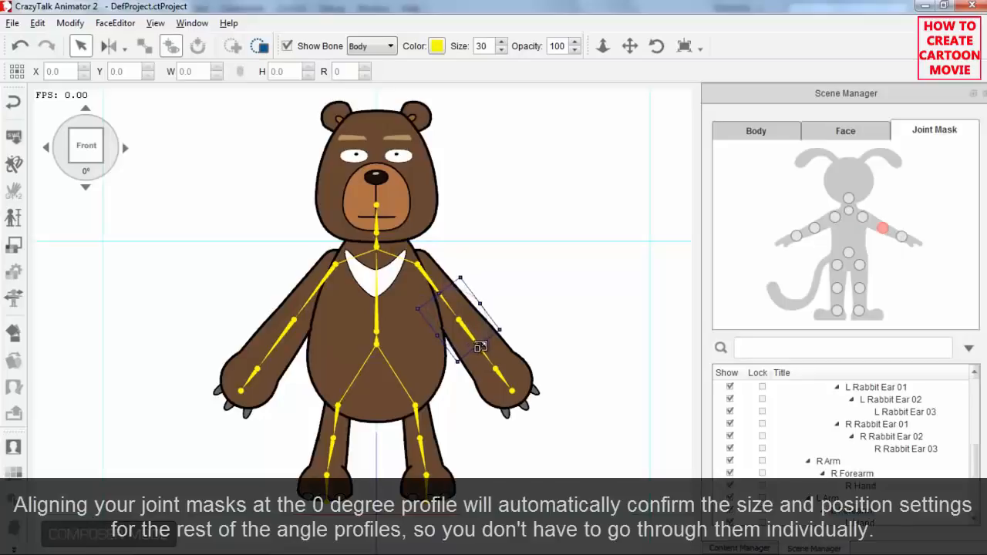
left_click(901, 236)
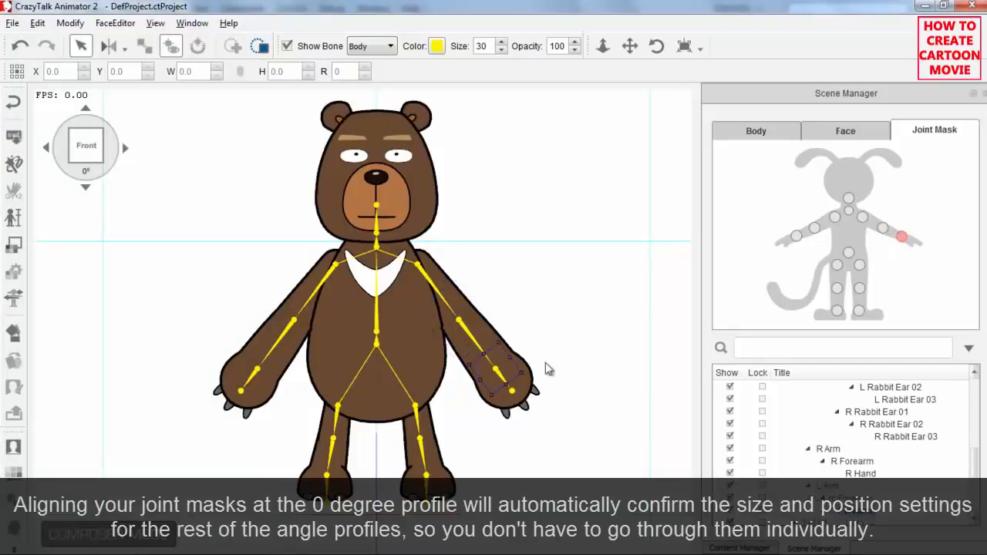
left_click_drag(498, 342, 507, 329)
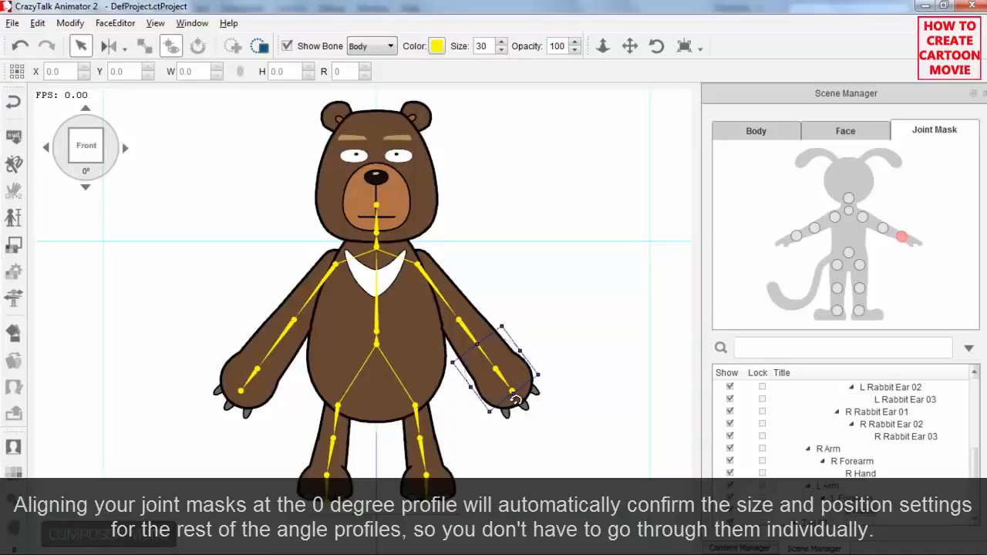
left_click_drag(514, 395, 517, 398)
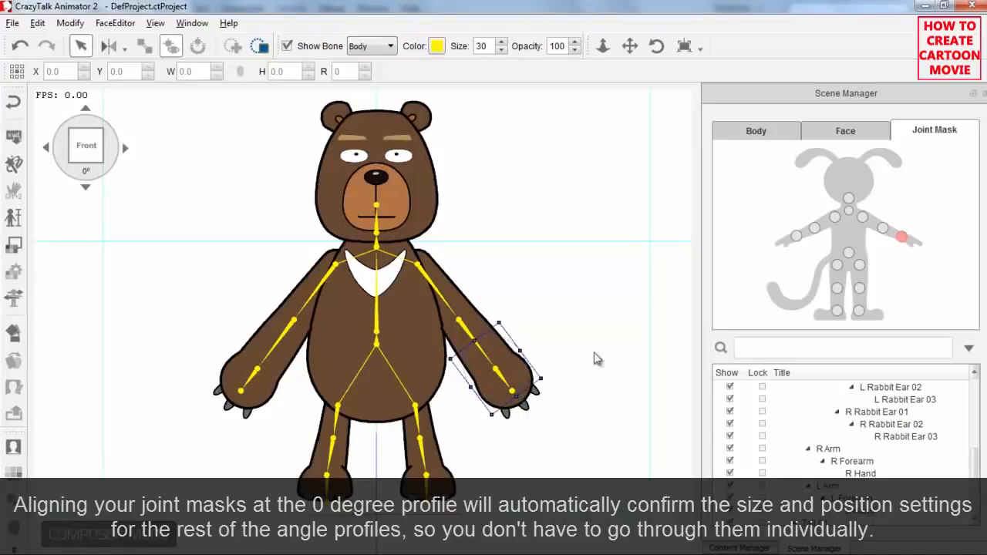
Enlarge the face joint mask over the lower head and fit the upper torso mask to the body width
left_click(848, 199)
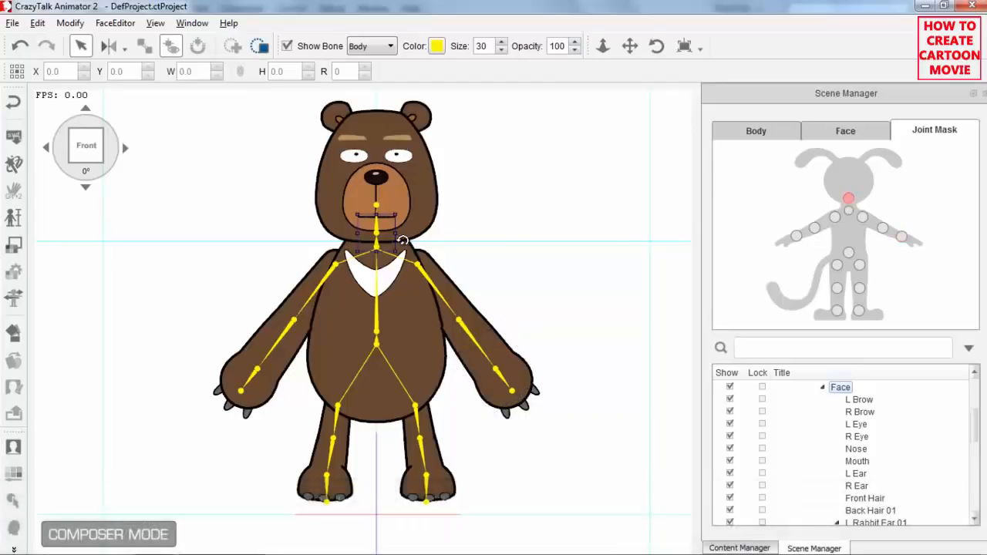
left_click_drag(396, 234, 379, 203)
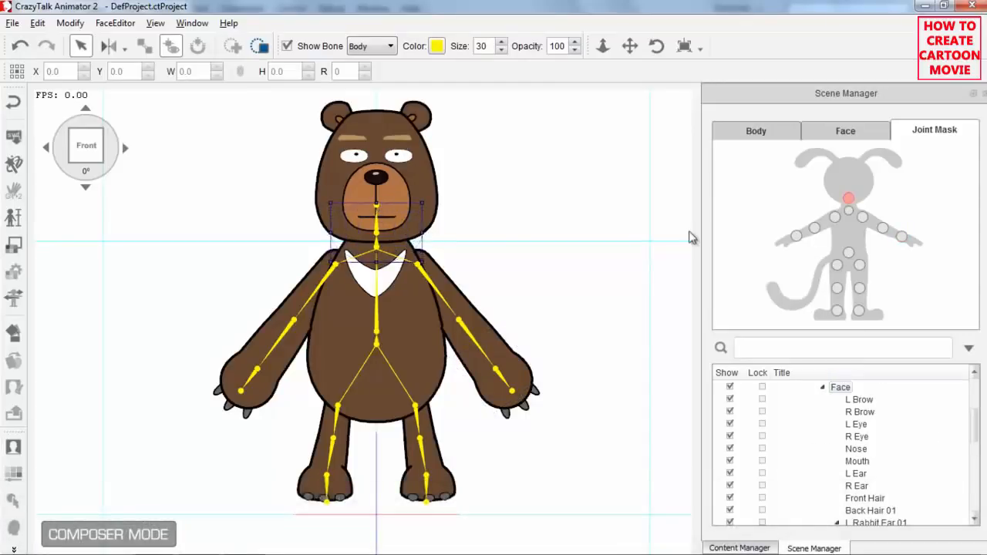
left_click(848, 253)
left_click_drag(402, 313, 442, 242)
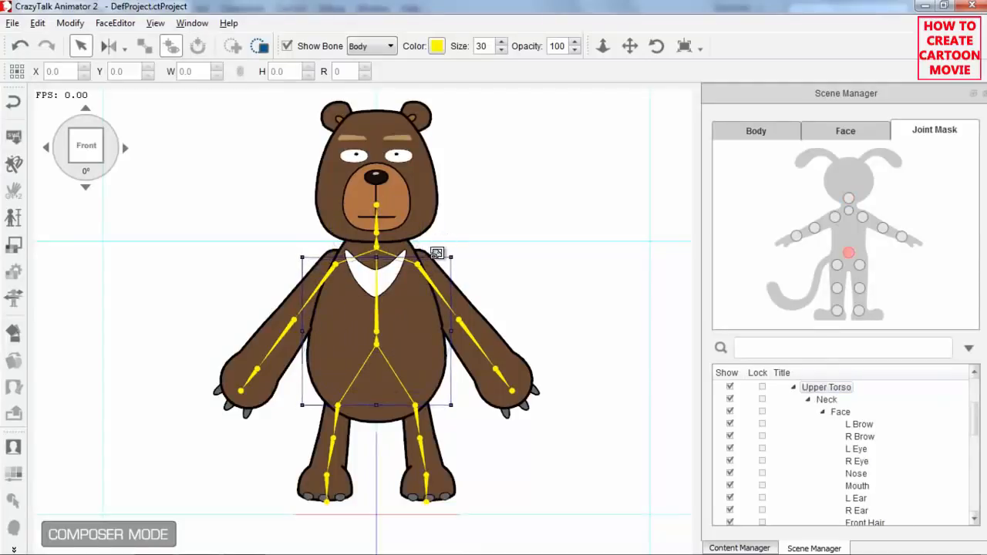
left_click_drag(447, 332, 446, 332)
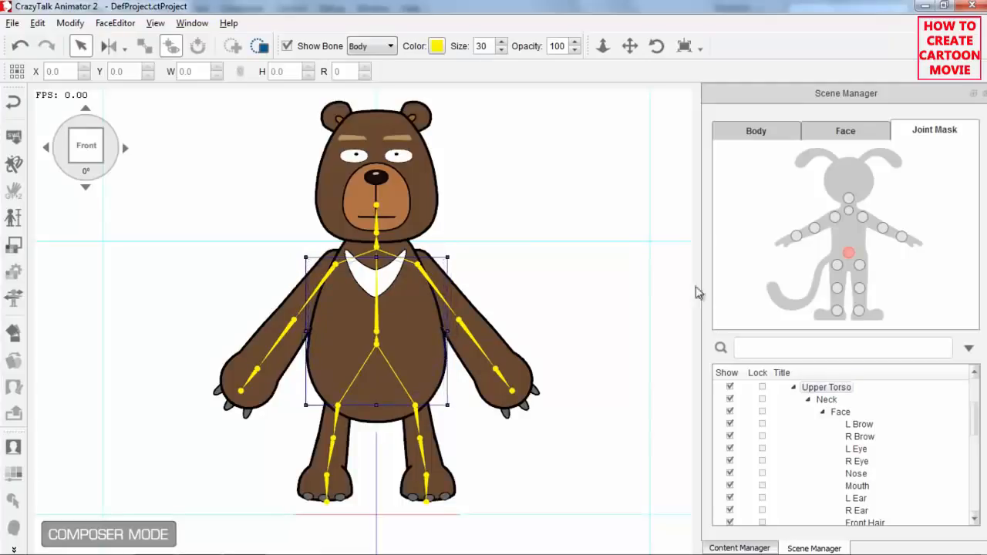
Enlarge the joint masks of the right thigh, shank and foot to cover the bear's right leg
left_click(837, 266)
left_click_drag(356, 424, 371, 433)
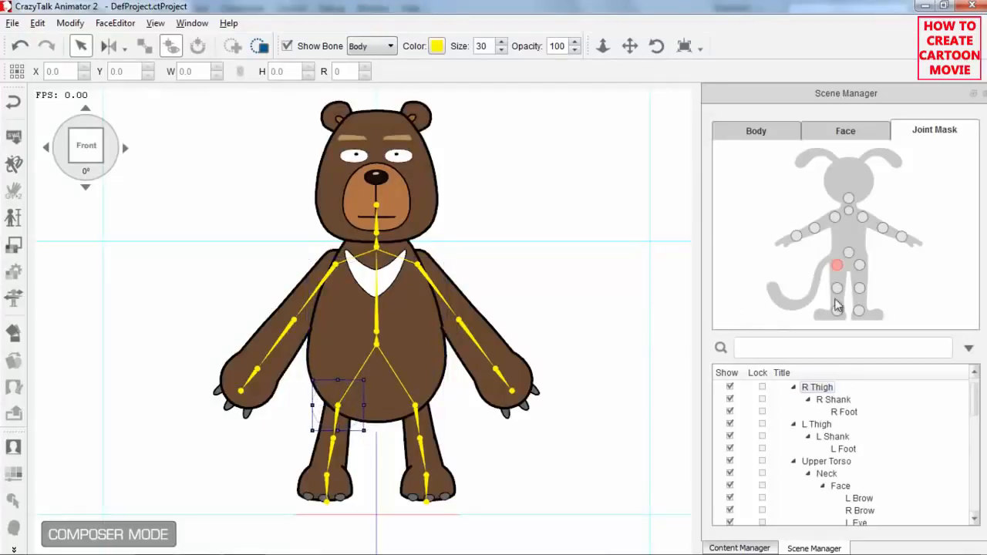
left_click(838, 288)
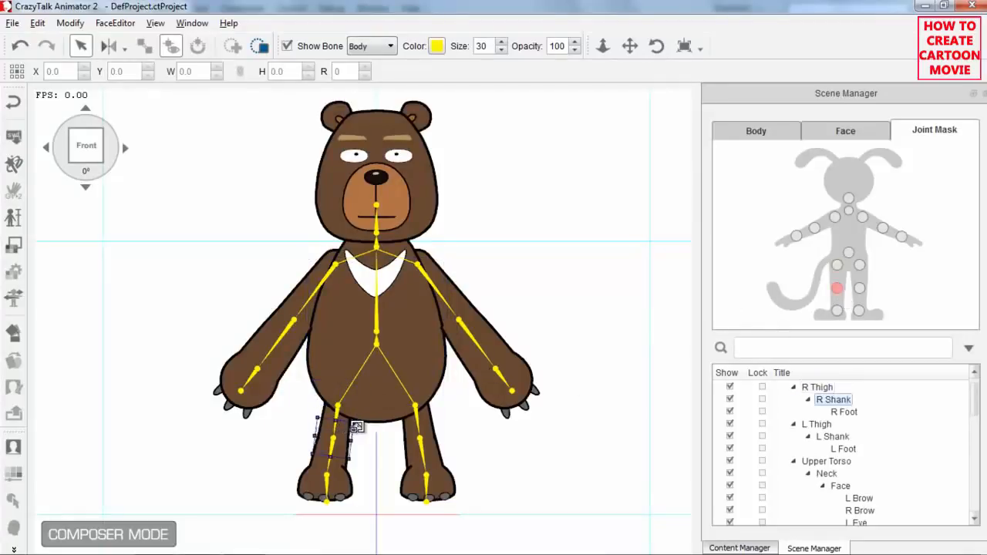
left_click_drag(361, 423, 365, 417)
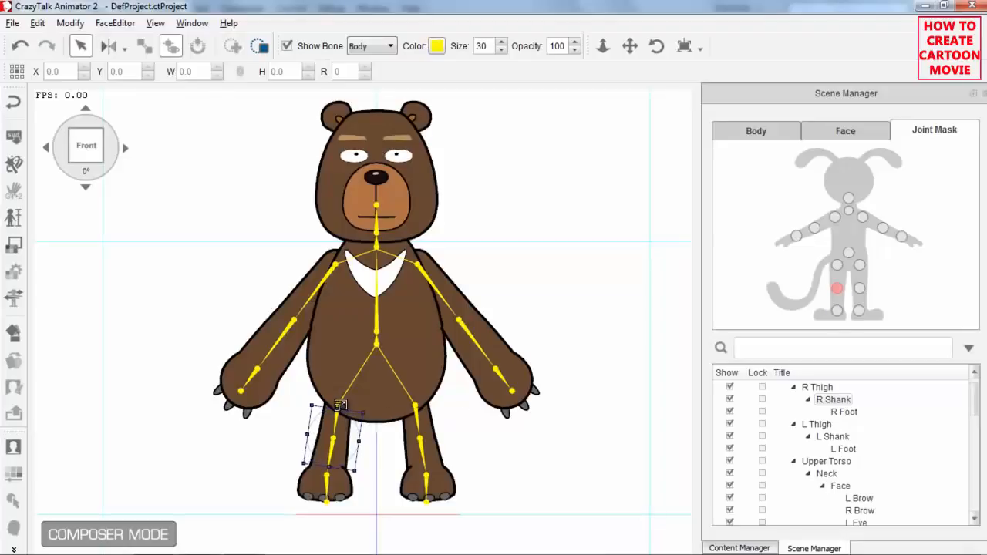
left_click(837, 310)
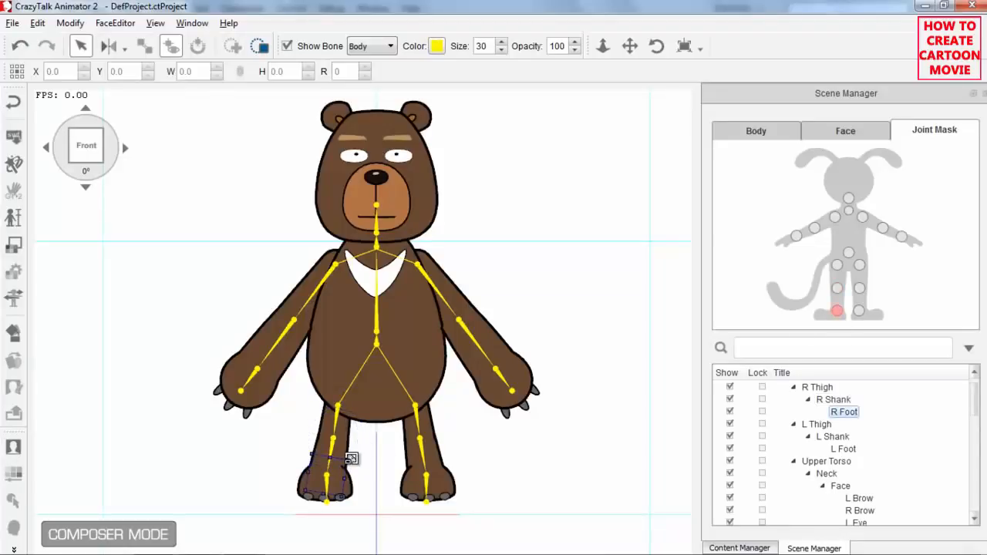
left_click_drag(346, 457, 361, 457)
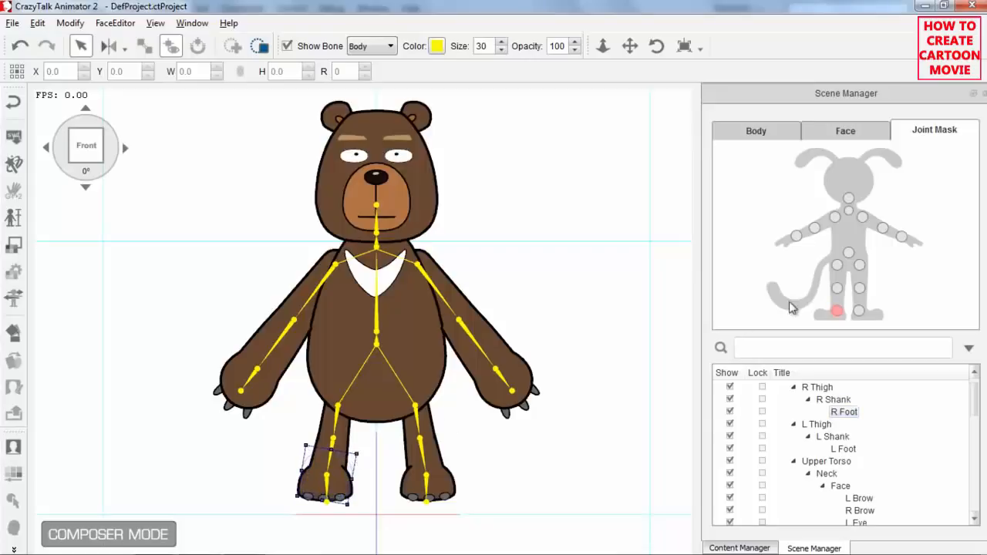
Enlarge the joint masks of the left thigh, shank and foot to cover the bear's left leg
left_click(859, 265)
left_click_drag(434, 388, 442, 379)
left_click_drag(418, 432, 419, 436)
left_click(858, 287)
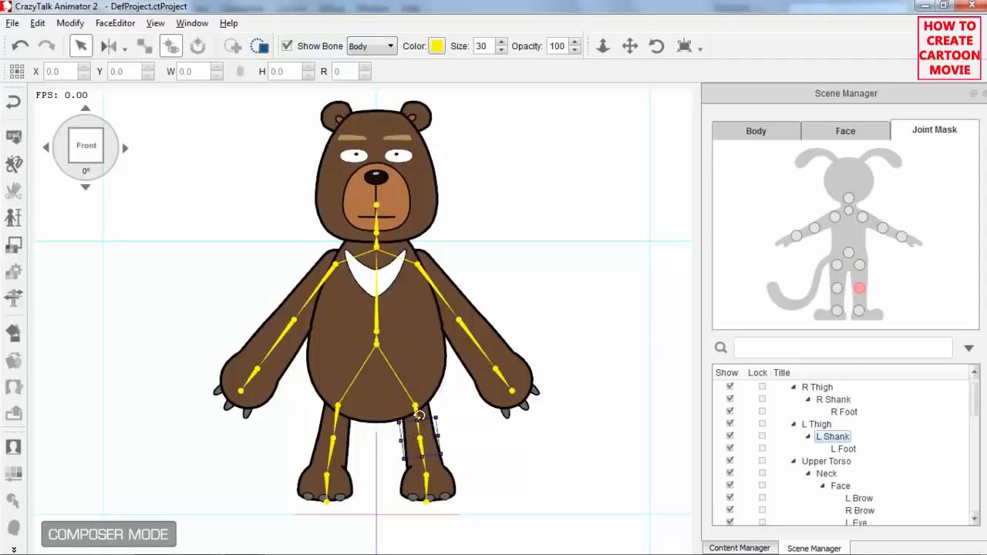
left_click_drag(442, 406, 445, 402)
left_click(858, 310)
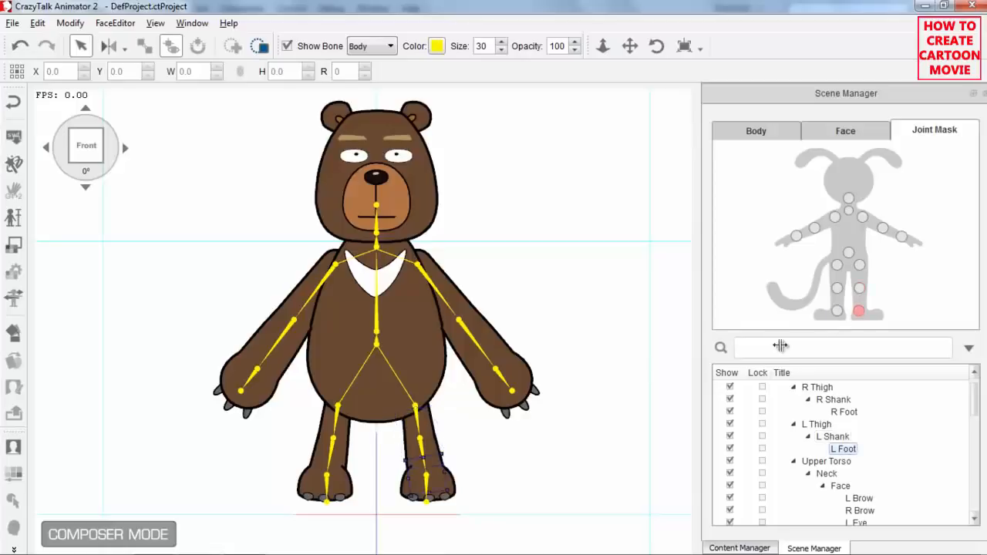
left_click_drag(443, 448, 423, 440)
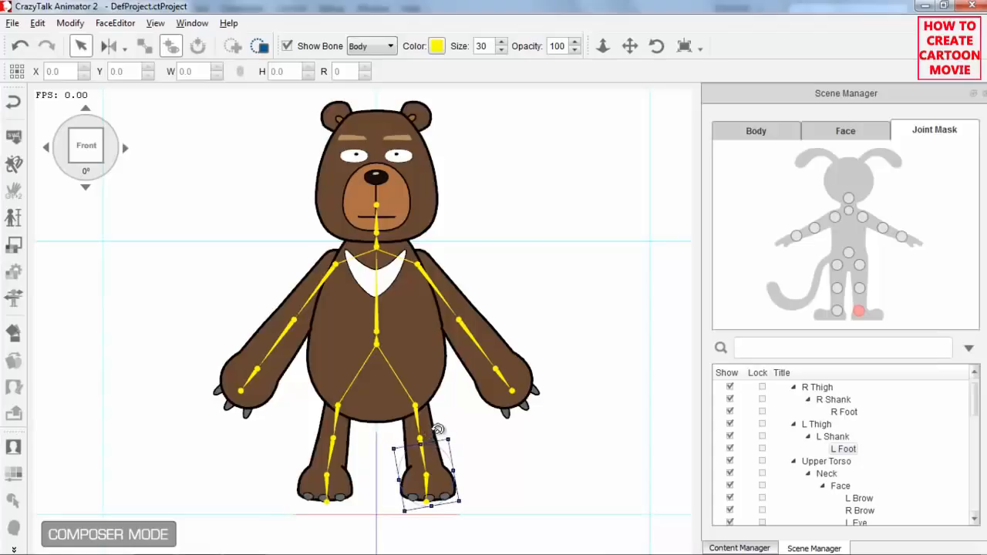
Open the multi-angle setup validation for the left foot and preview its bone rotation with the joint mask
left_click(12, 334)
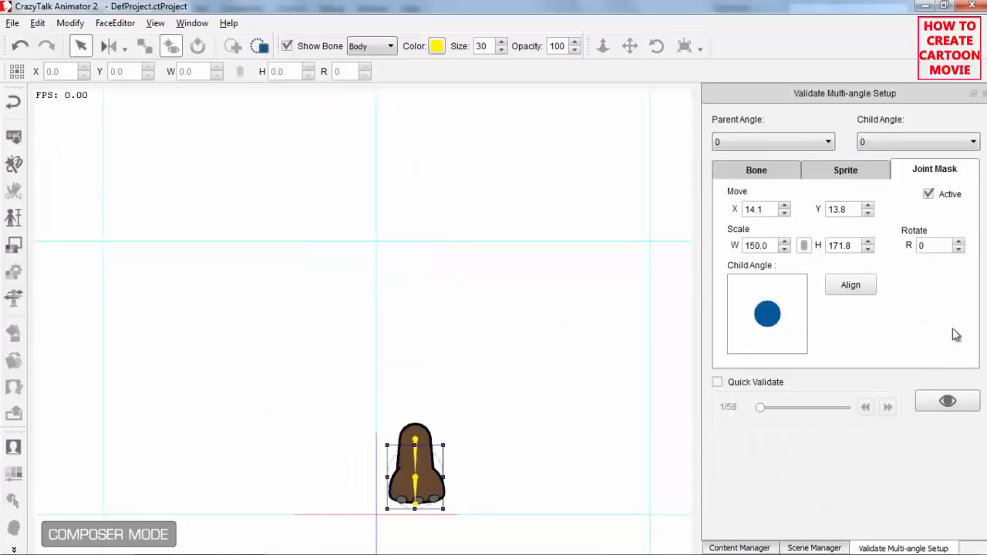
left_click(942, 401)
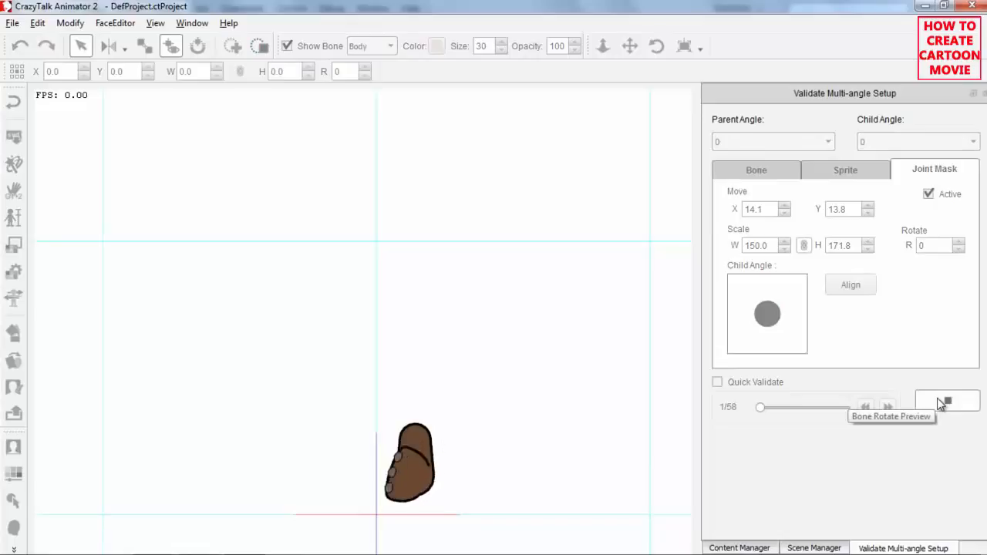
left_click(947, 403)
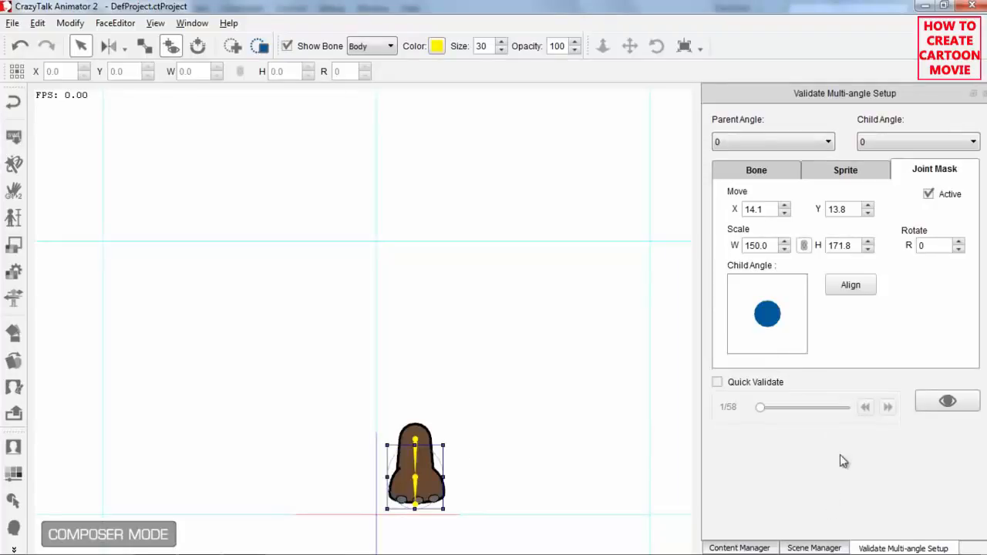
Preview the left shank's bone rotation in the multi-angle validation, stop it and align the shank's joint mask
left_click(829, 548)
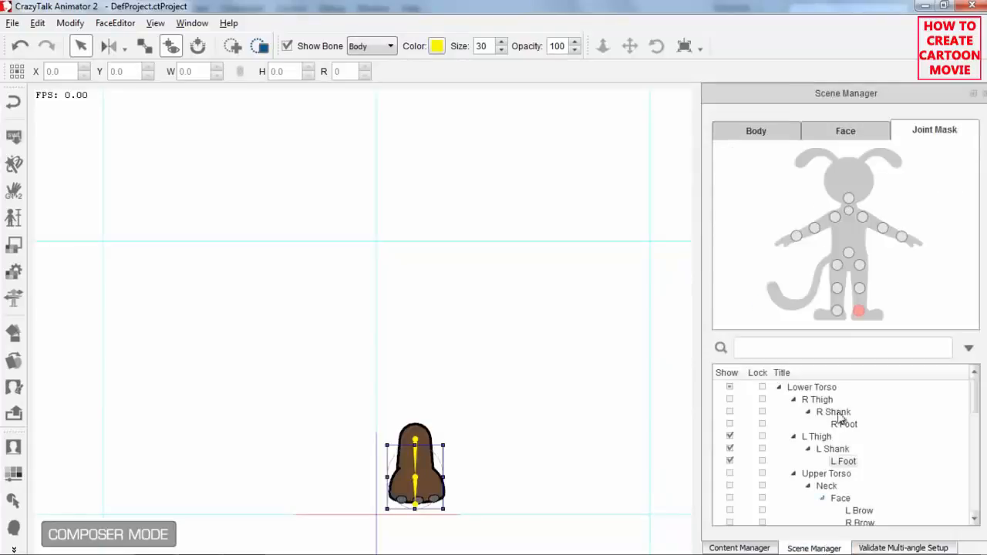
left_click(859, 288)
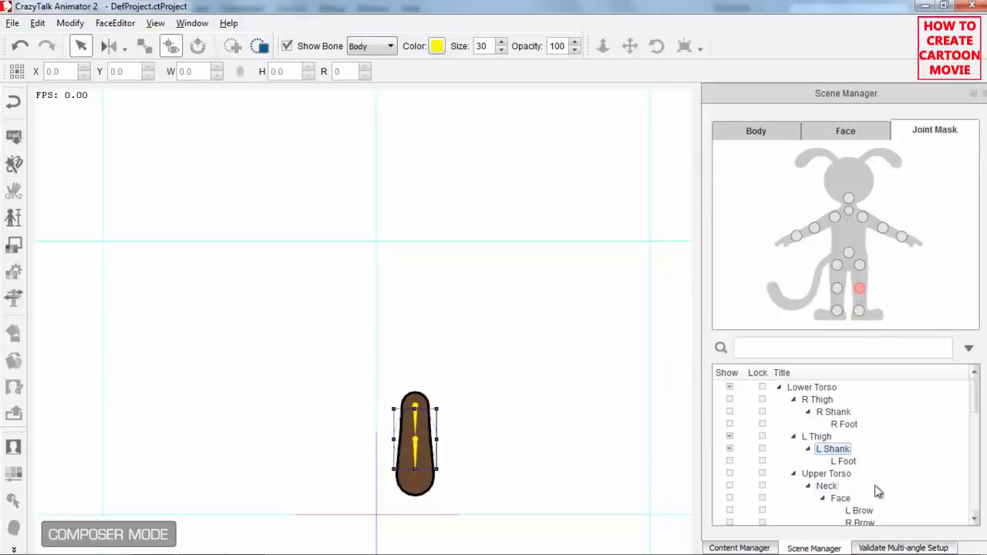
left_click(889, 547)
left_click(939, 400)
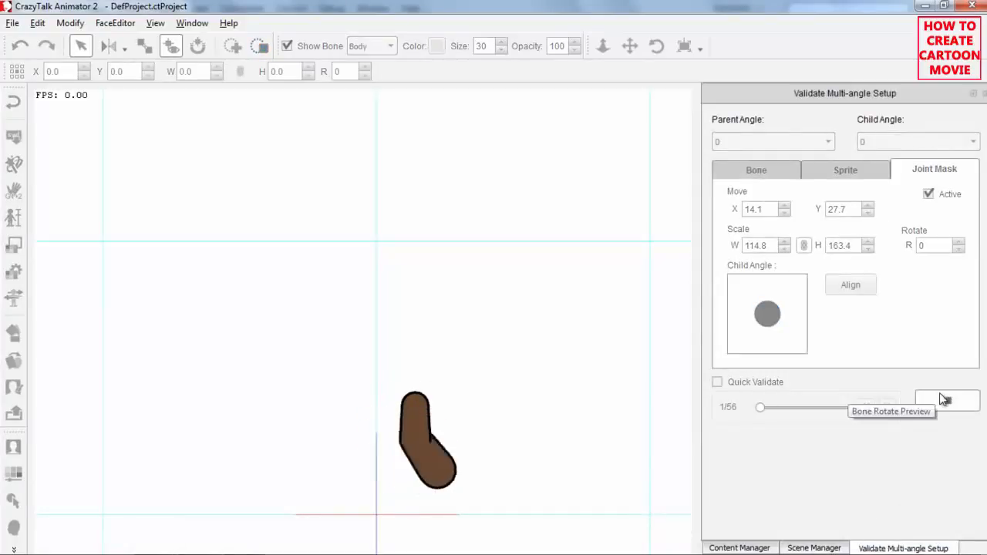
left_click(943, 399)
left_click(853, 289)
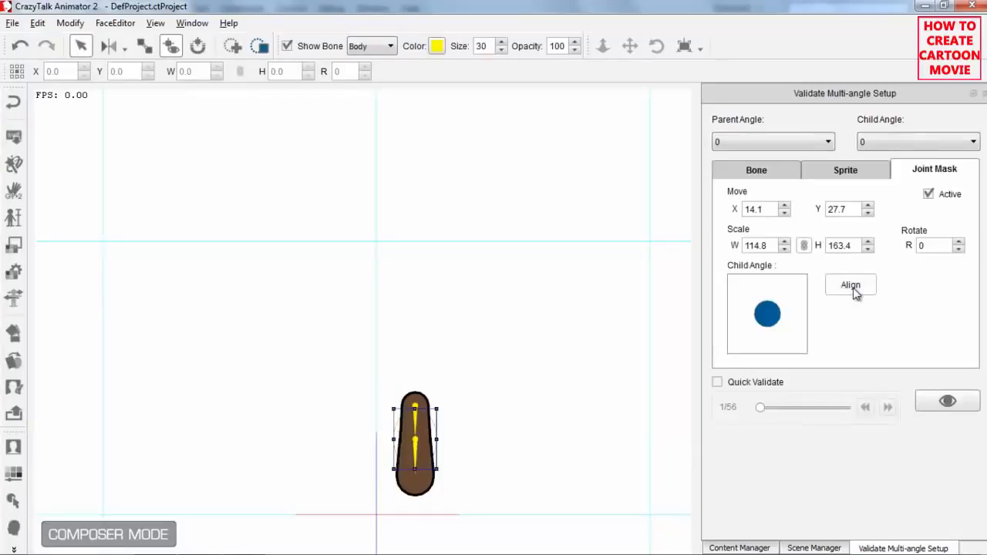
Validate the left thigh and align its joint mask across the angles
left_click(833, 548)
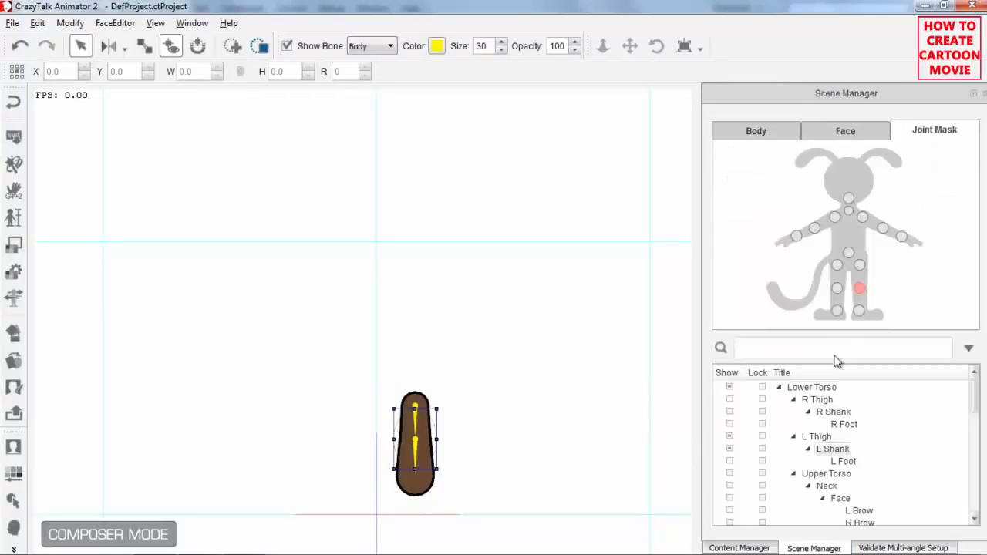
left_click(860, 267)
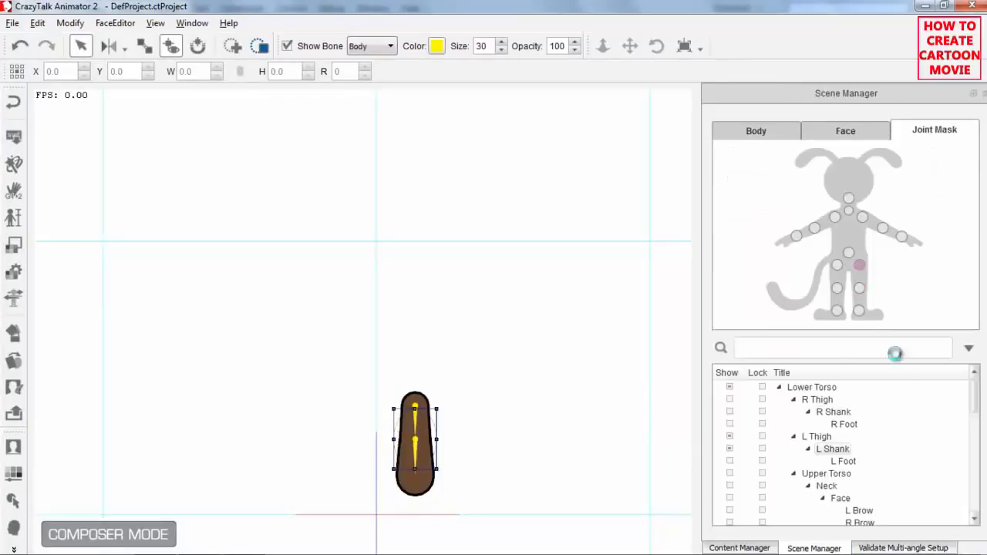
left_click(914, 548)
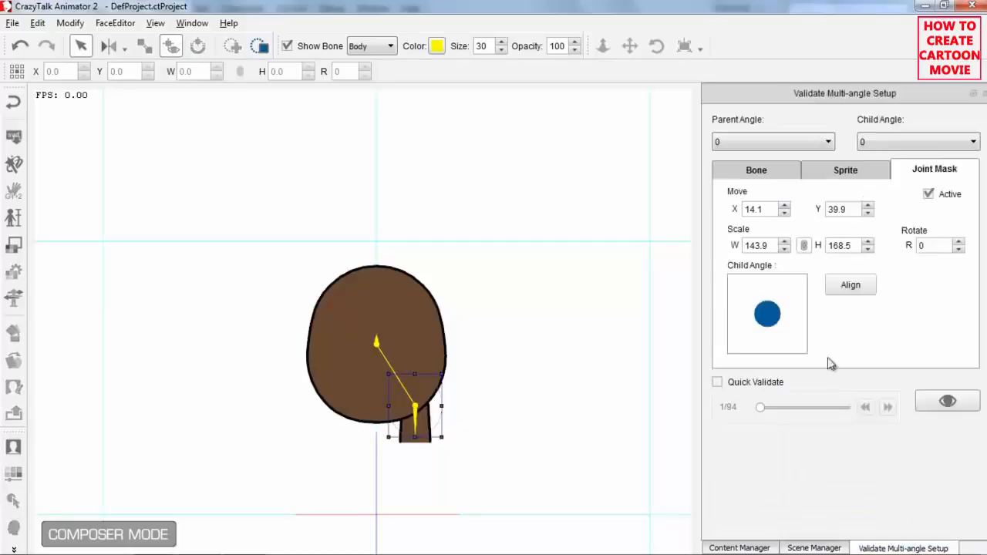
left_click(851, 287)
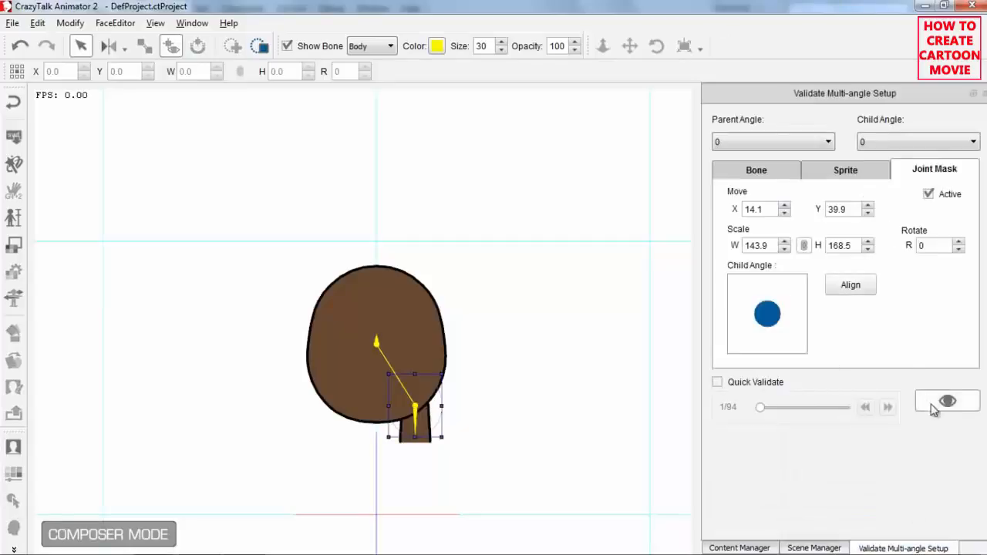
Validate the right foot, shank and thigh in turn and align their joint masks across the angles
left_click(817, 548)
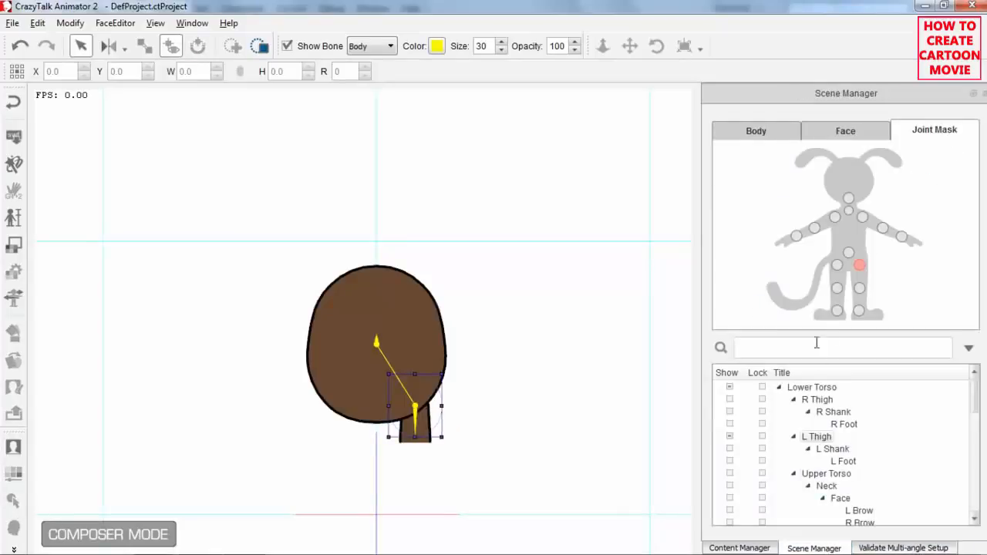
left_click(896, 547)
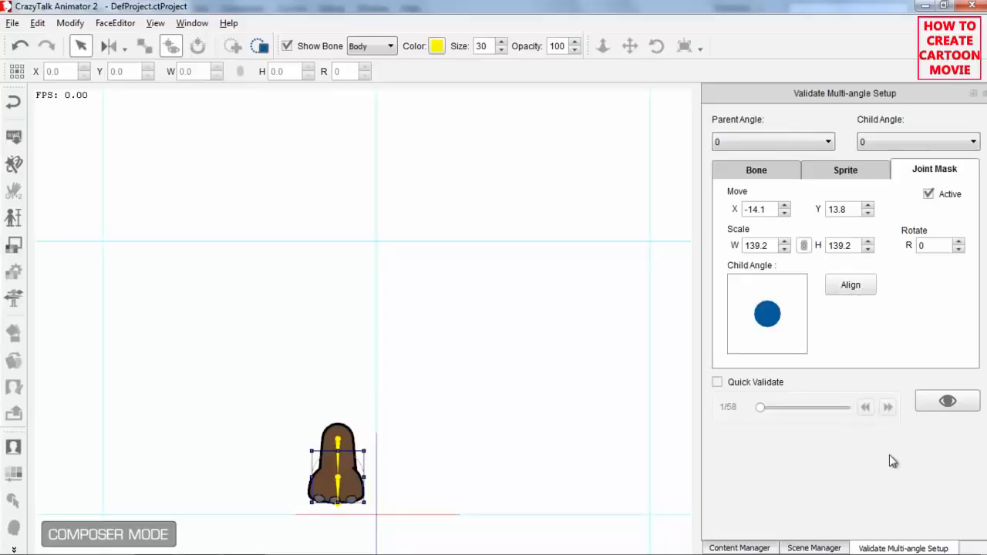
left_click(835, 542)
left_click(838, 287)
left_click(893, 546)
left_click(823, 544)
left_click(859, 302)
left_click(899, 546)
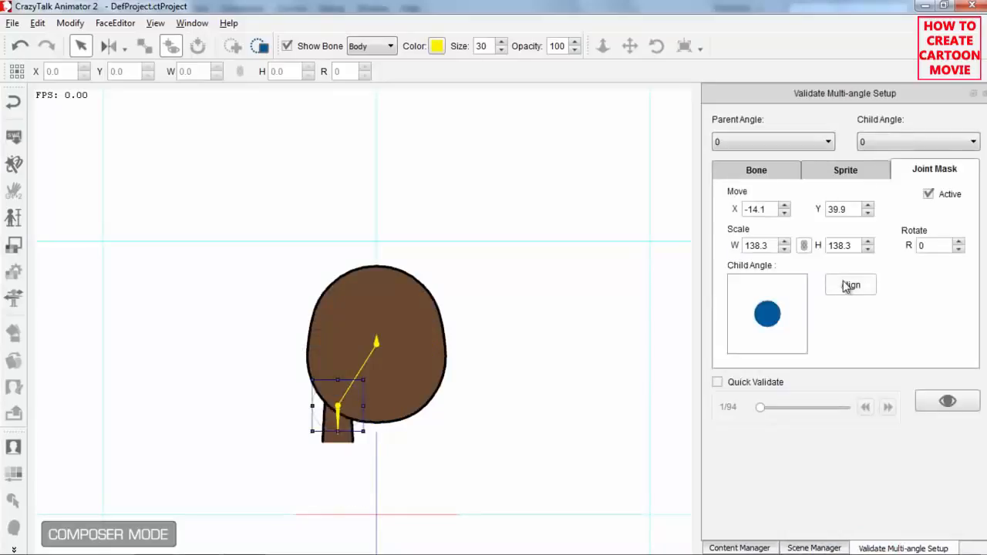
Validate the right upper arm's joint mask with a bone rotation preview and stop the preview
left_click(818, 547)
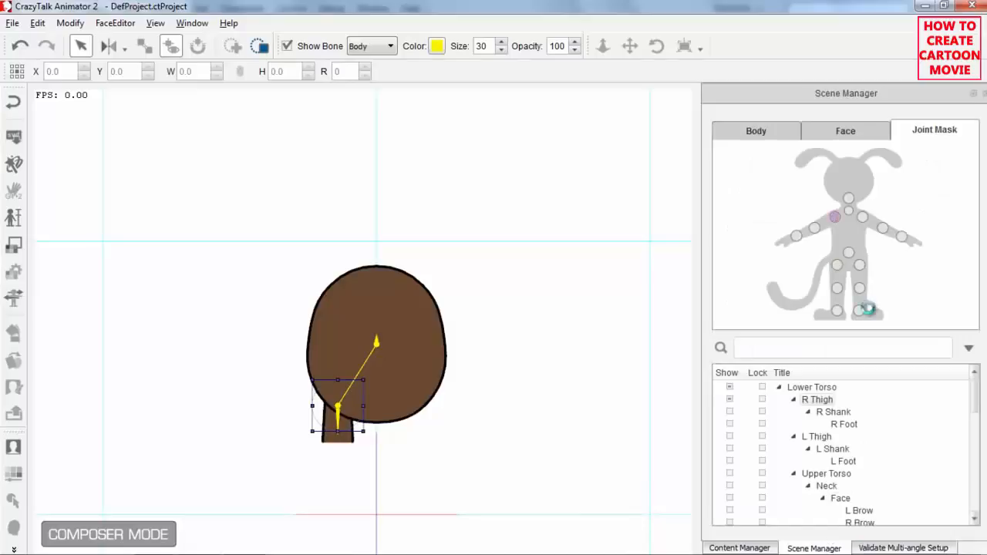
left_click(836, 220)
left_click(915, 545)
left_click(944, 405)
left_click(940, 405)
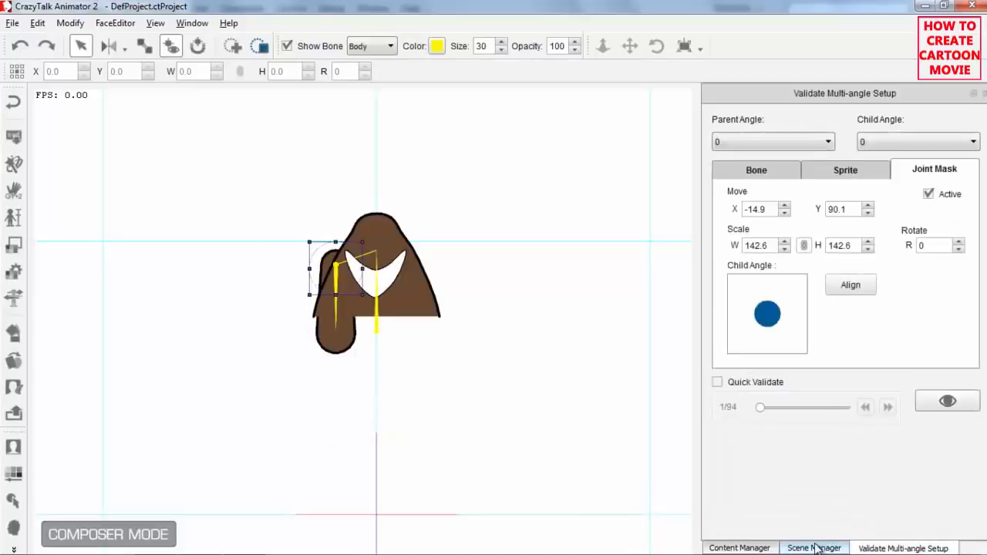
Validate the joint masks of the right forearm and hand, previewing the hand's bone rotation
left_click(814, 545)
left_click(814, 228)
left_click(891, 546)
left_click(815, 547)
left_click(801, 239)
left_click(894, 547)
left_click(945, 403)
left_click(946, 402)
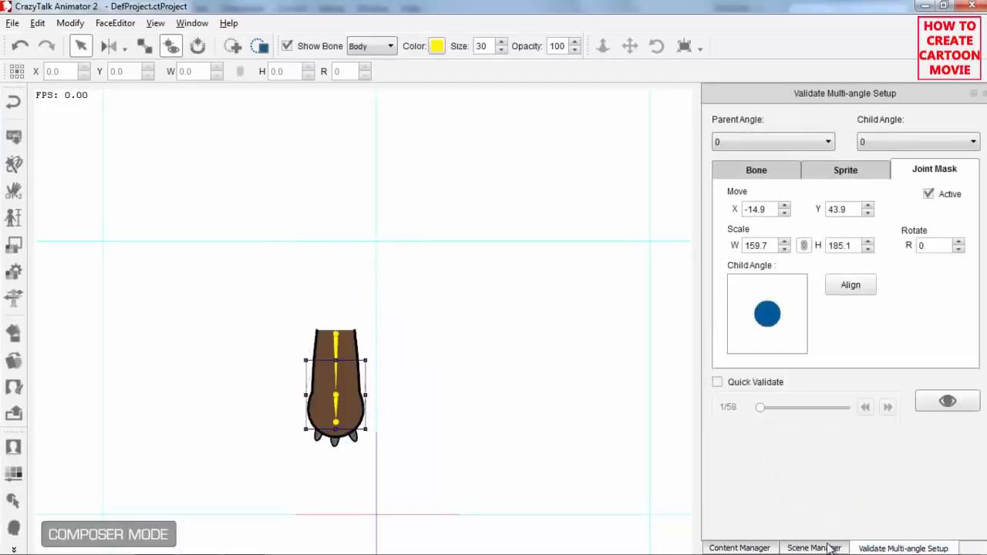
Validate the upper torso and the left upper arm in turn and align their joint masks across the angles
left_click(815, 547)
left_click(855, 248)
left_click(903, 548)
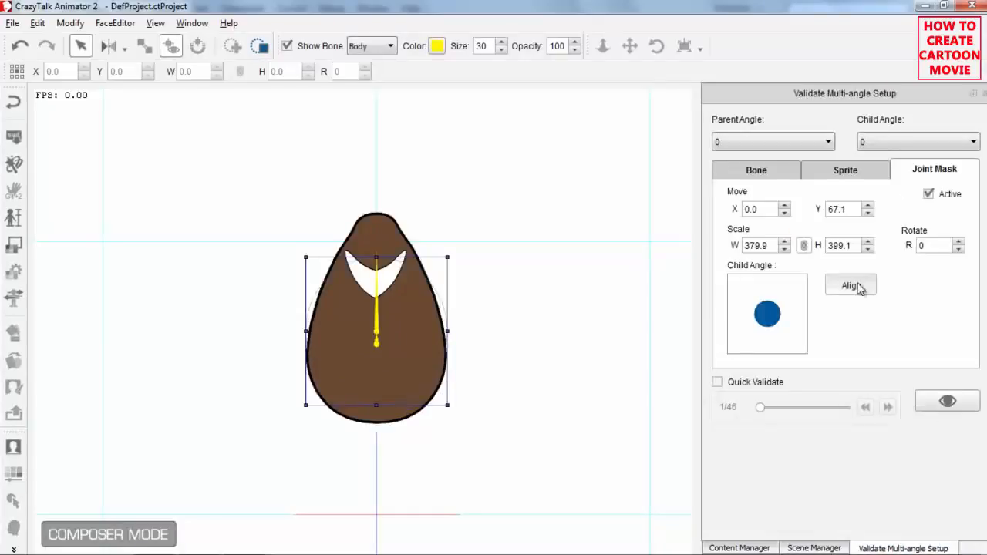
left_click(815, 547)
left_click(866, 226)
left_click(897, 548)
left_click(854, 287)
Validate the left forearm and the left hand in turn and align their joint masks across the angles
left_click(826, 547)
left_click(883, 229)
left_click(908, 547)
left_click(860, 288)
left_click(829, 547)
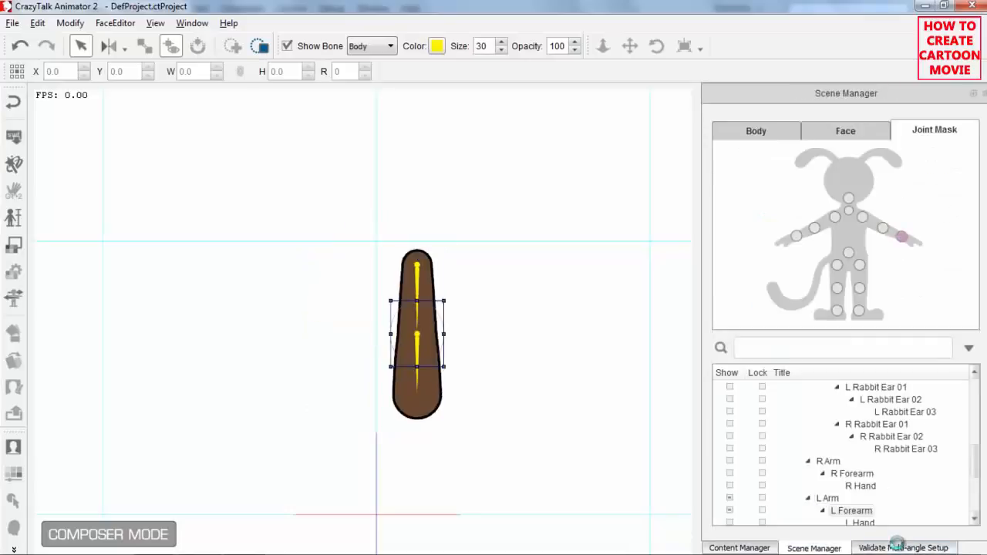
left_click(903, 547)
left_click(847, 292)
Validate the face's joint mask with a bone rotation preview, align it across the angles and close the validation setup
left_click(815, 547)
left_click(846, 200)
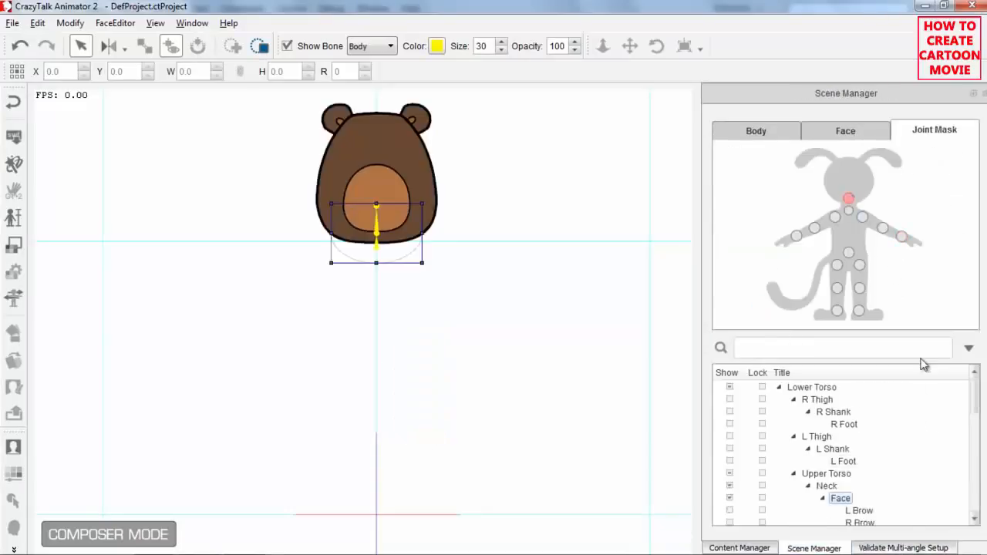
left_click(903, 547)
left_click(940, 398)
left_click(855, 287)
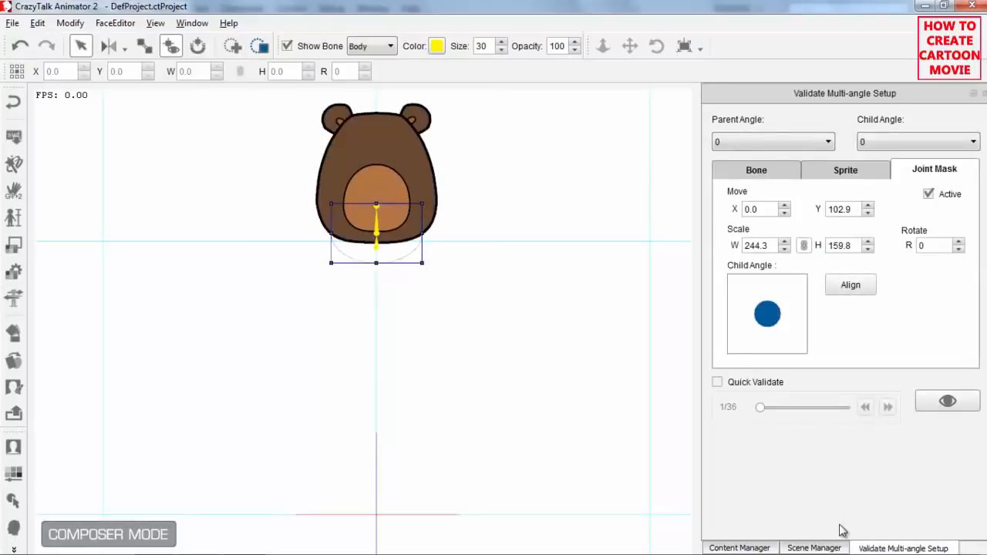
left_click(983, 94)
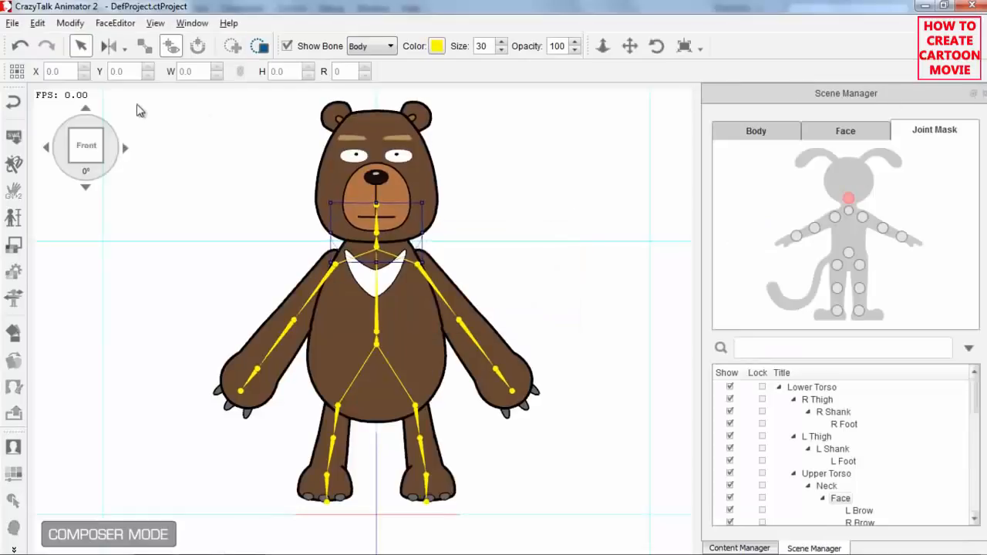
Turn the bear through its 45°, 90°, 135° and 180° views to check the joint masks
left_click(128, 151)
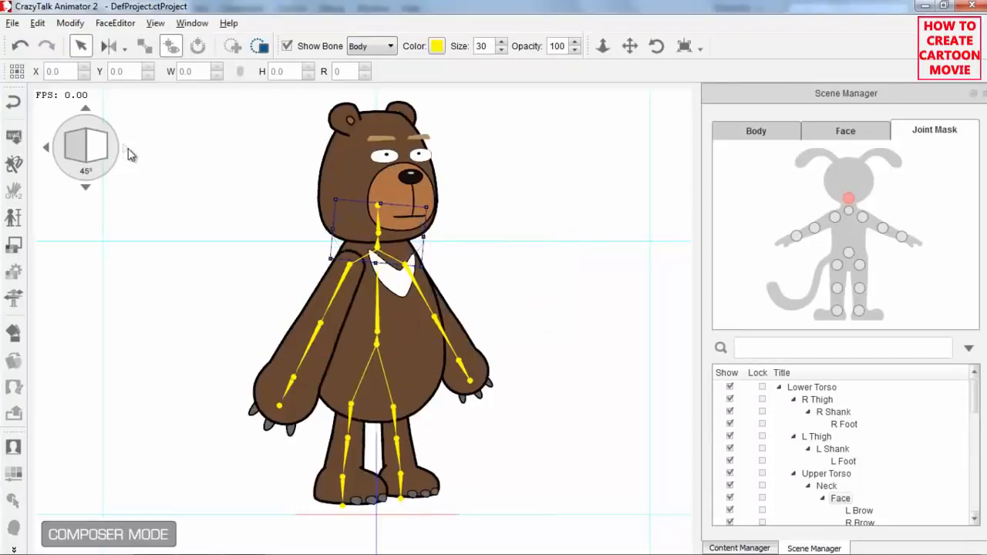
left_click(129, 153)
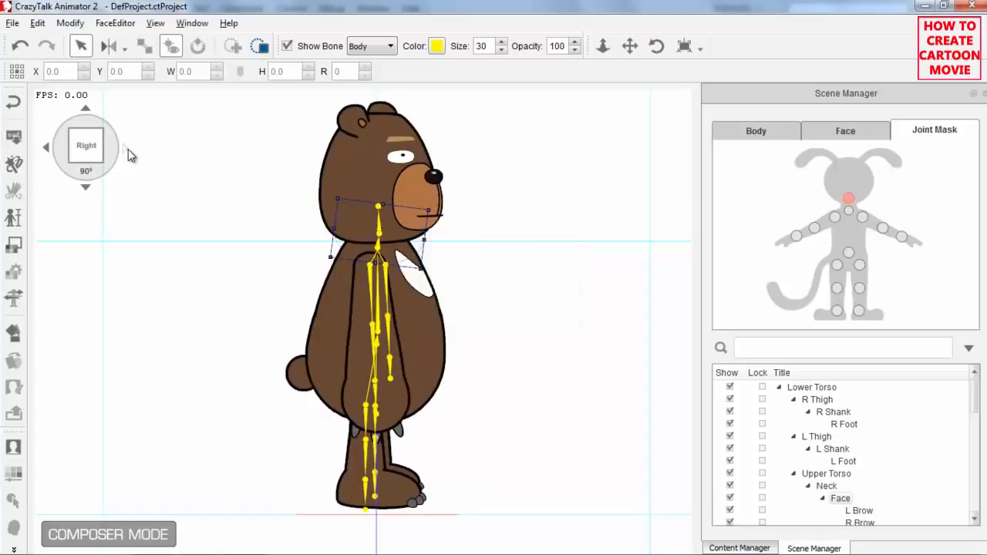
left_click(129, 154)
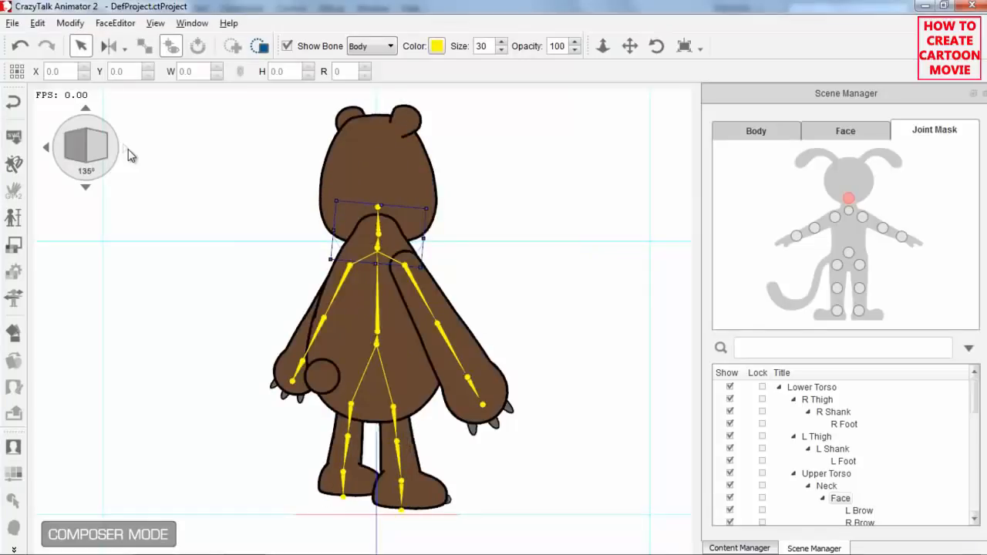
left_click(129, 155)
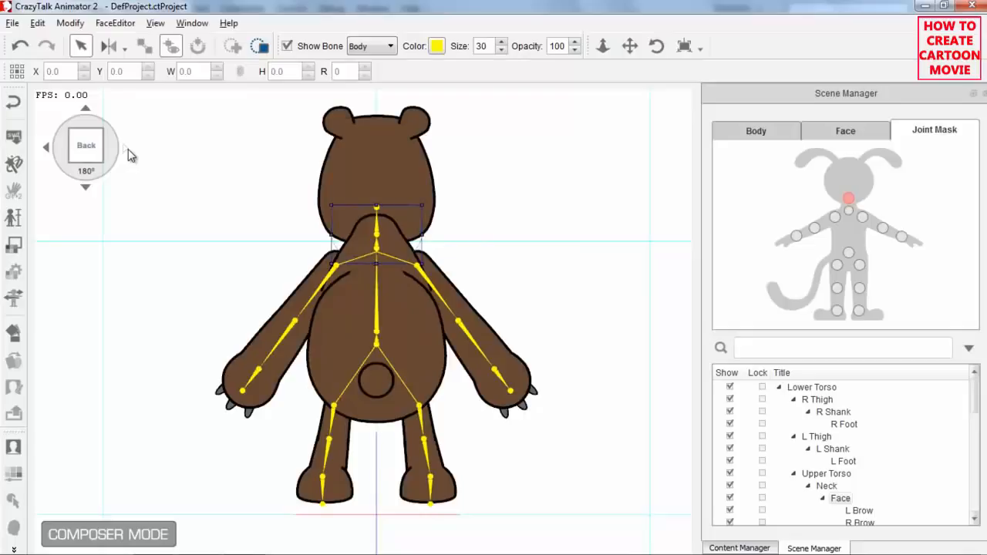
Select the upper torso's joint mask and check it while turning the bear through the remaining angles to the front view
left_click(849, 253)
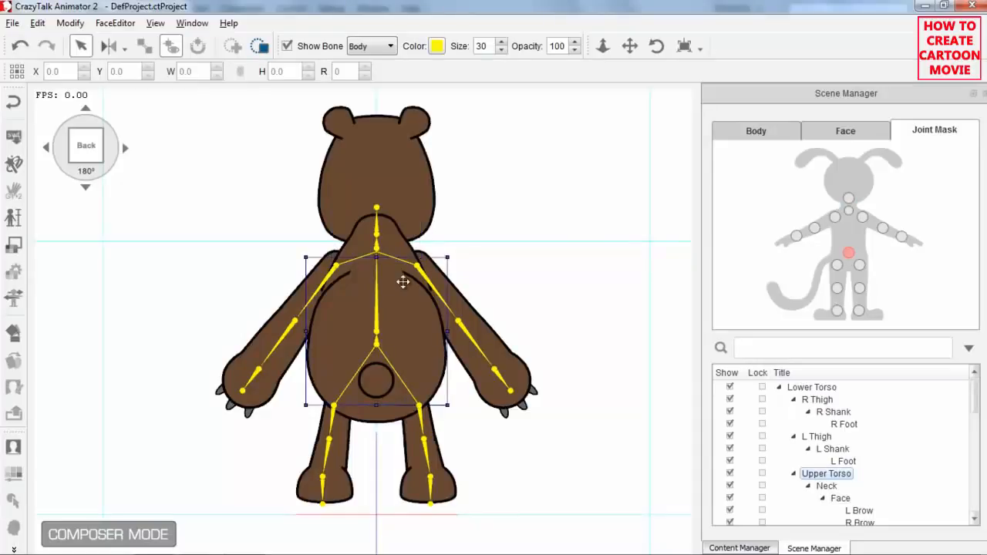
left_click_drag(378, 331, 381, 292)
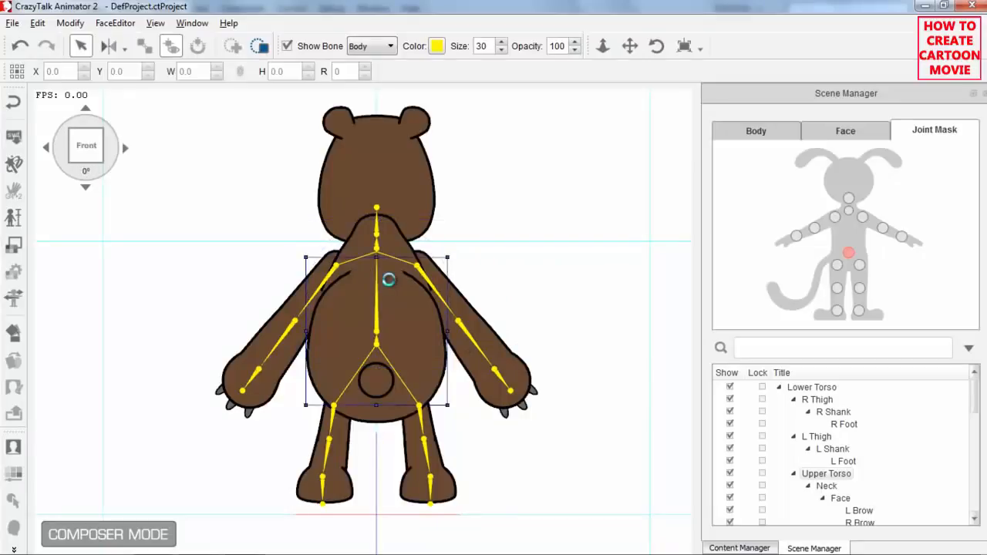
left_click(51, 149)
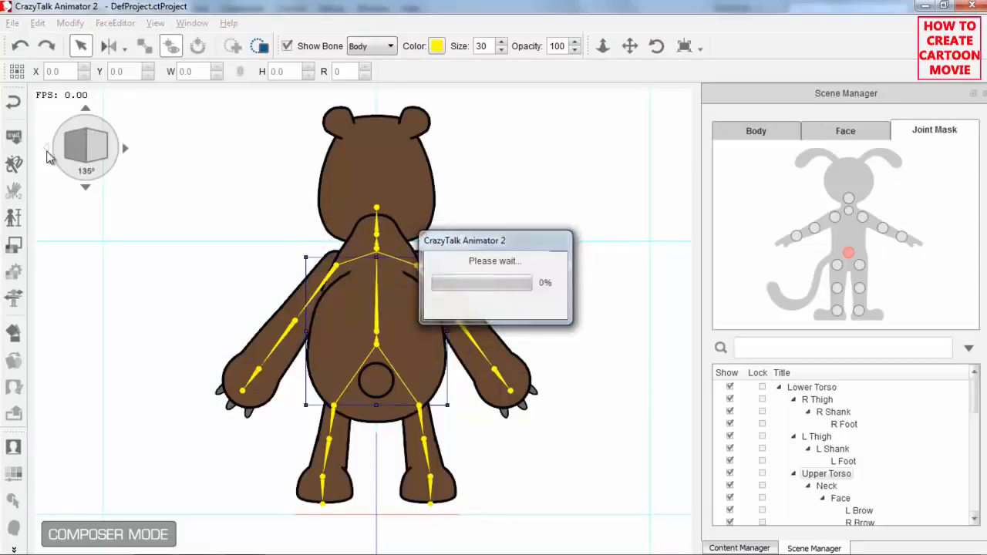
left_click(128, 150)
left_click(128, 150)
left_click(128, 150)
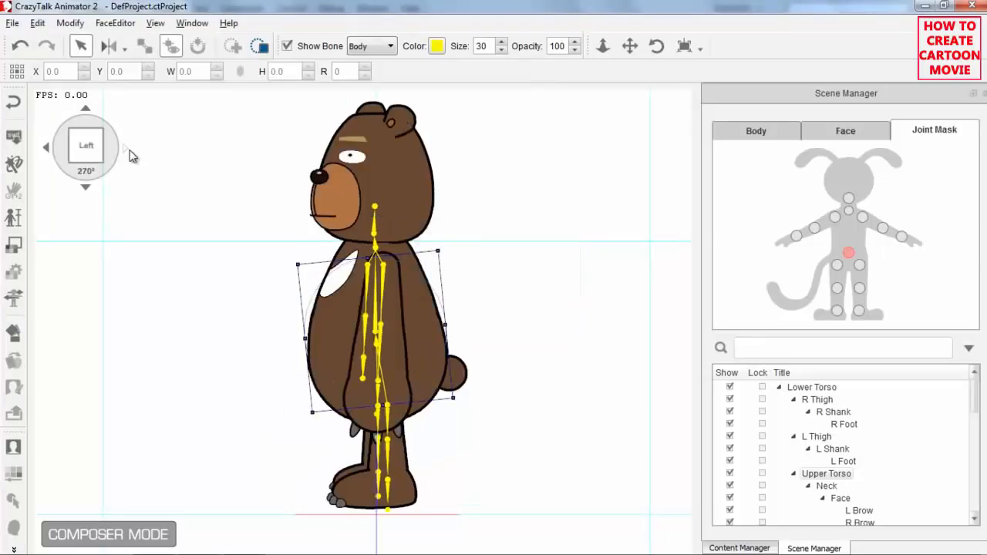
left_click(130, 152)
left_click(129, 152)
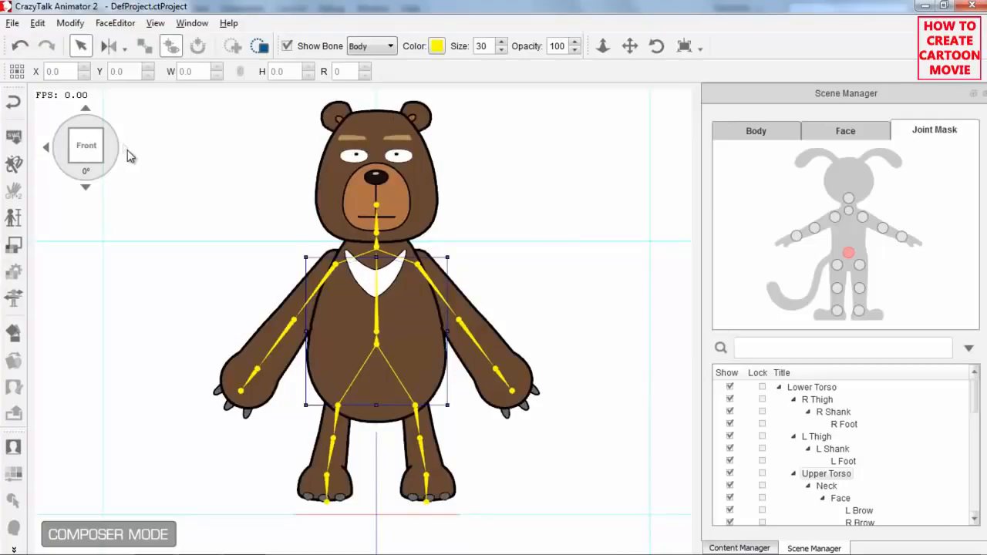
Return to the stage and apply the Gymnastic motion from the 3D dance templates to the bear
left_click(16, 102)
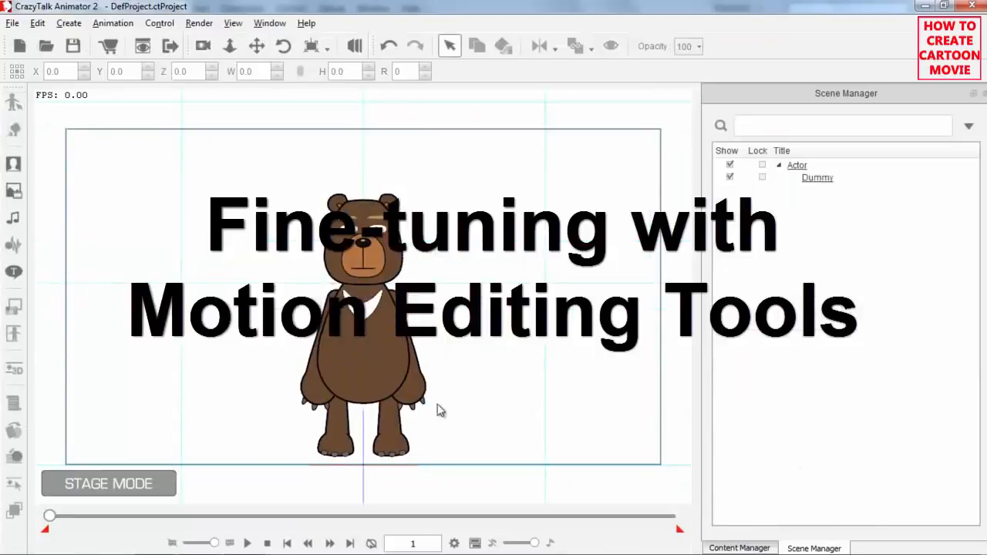
left_click(378, 340)
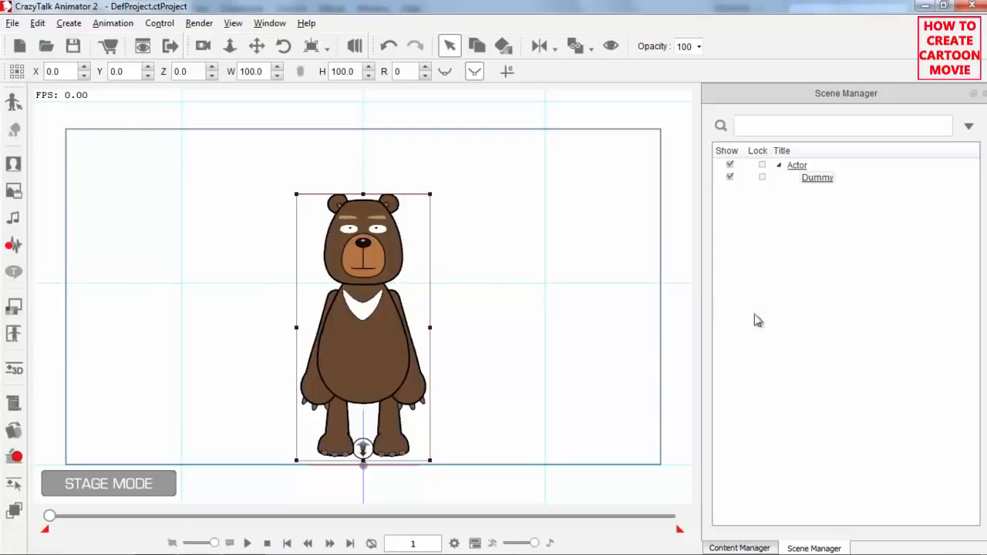
left_click(741, 547)
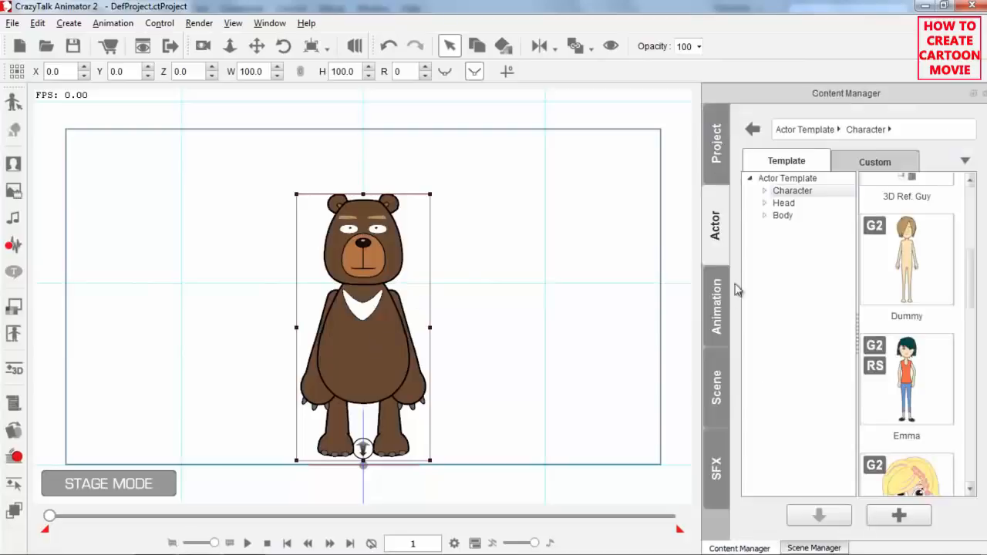
left_click(723, 304)
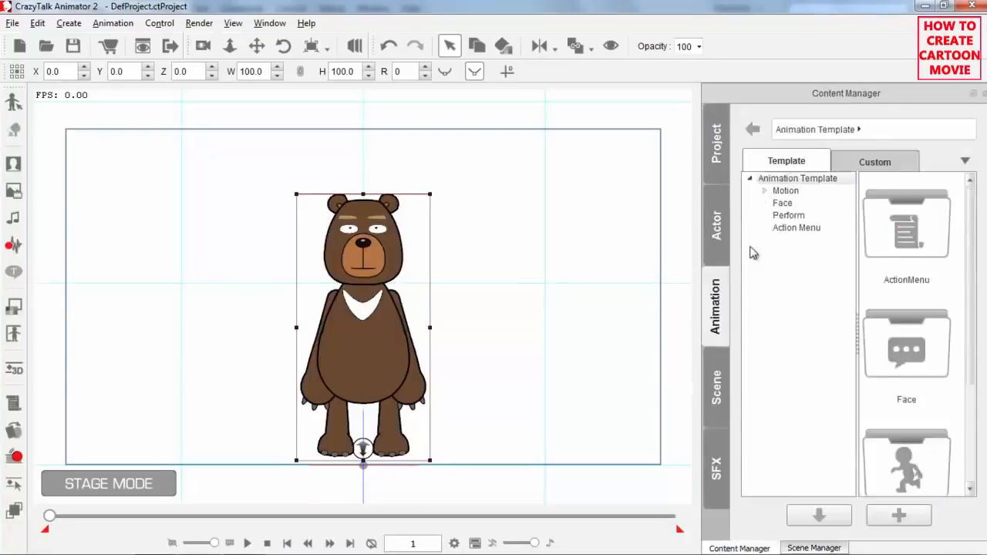
left_click(764, 191)
left_click(780, 204)
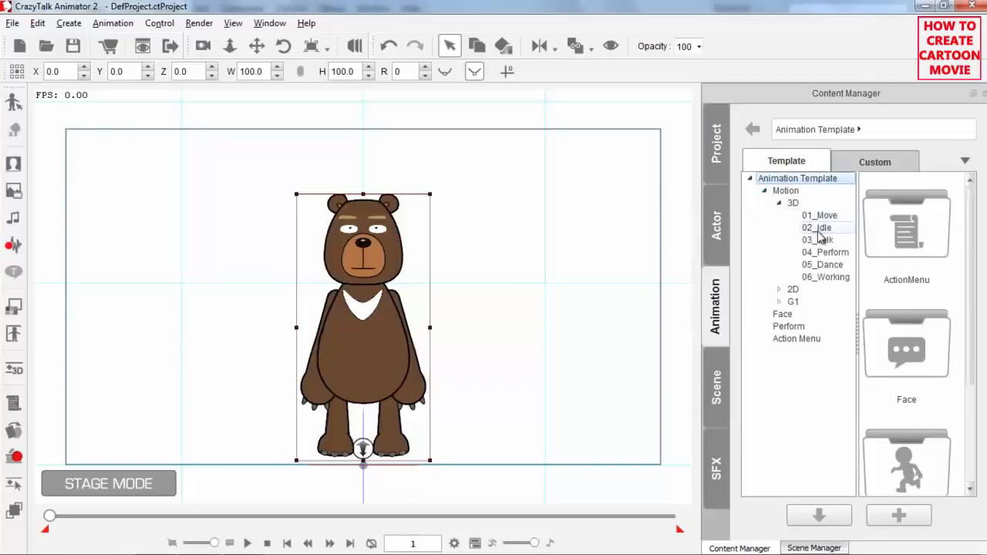
left_click(816, 227)
left_click(824, 217)
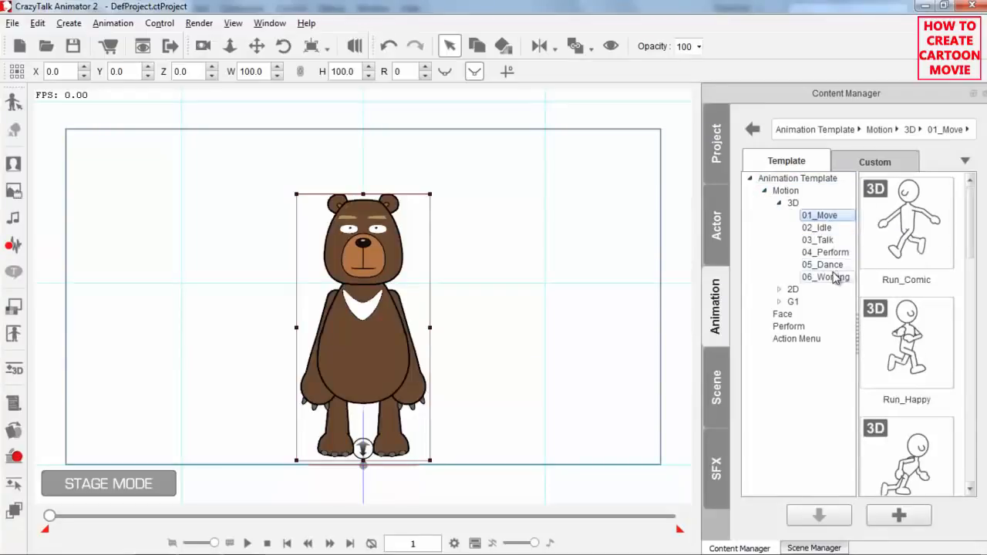
left_click(845, 267)
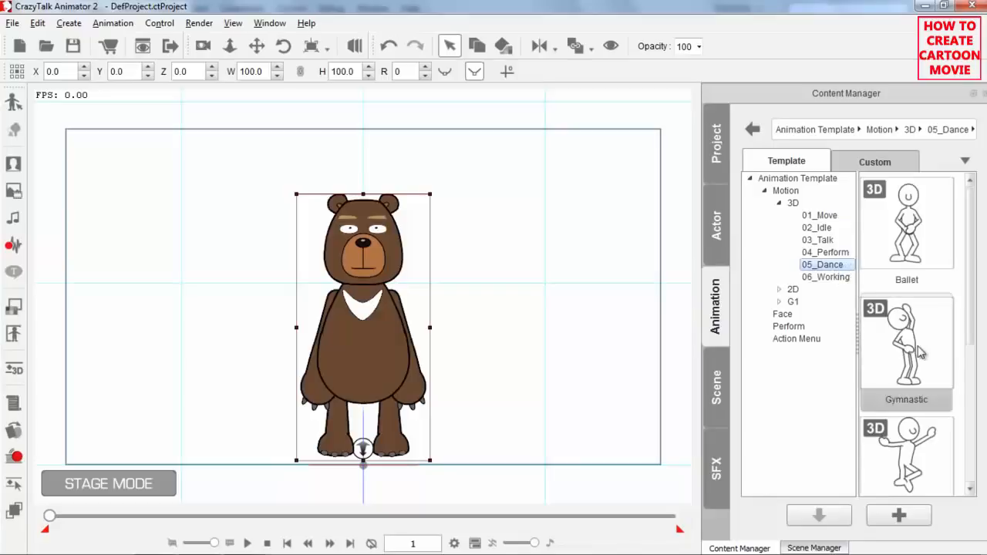
double_click(920, 352)
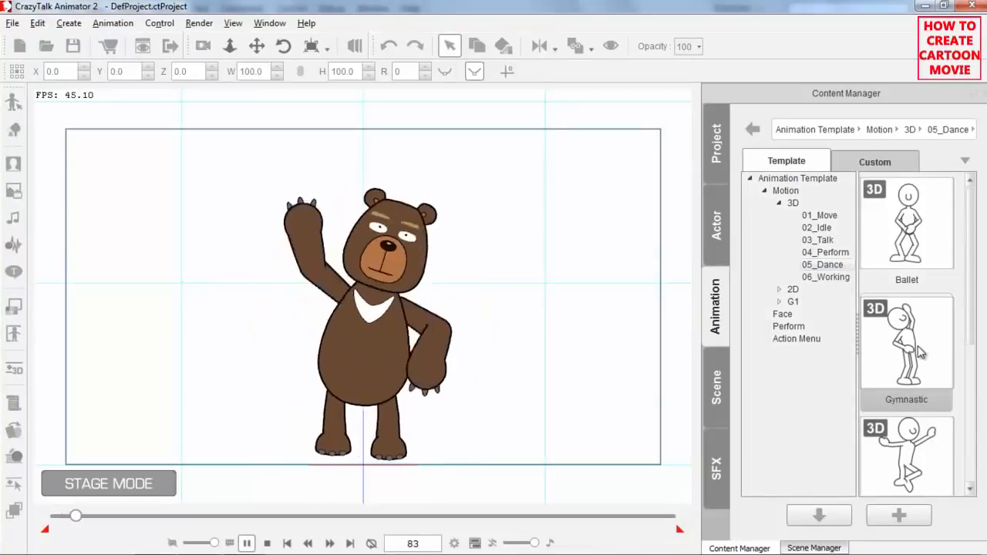
Turn the bear diagonally right, to right profile and to the back, playing the motion from the start at each angle
left_click(376, 354)
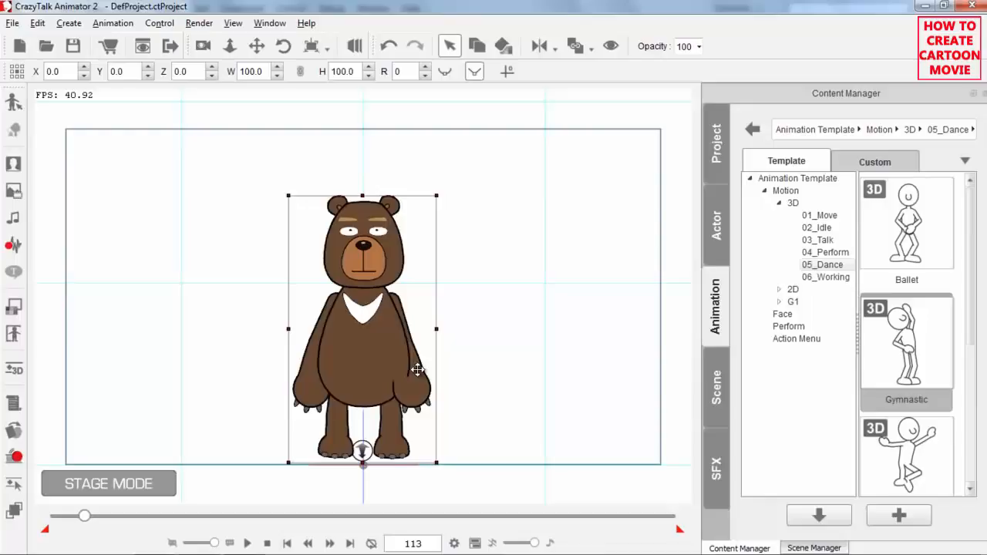
left_click(265, 543)
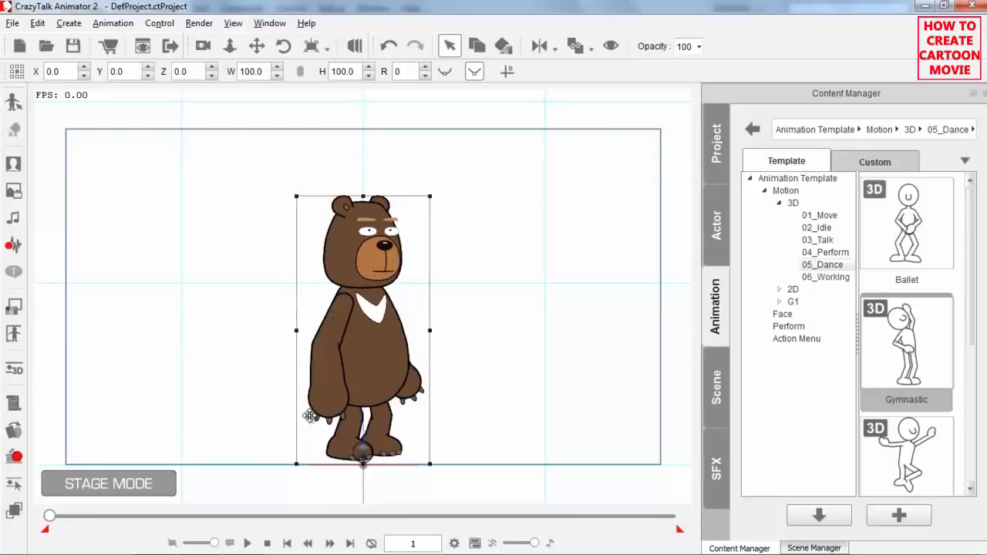
left_click(247, 543)
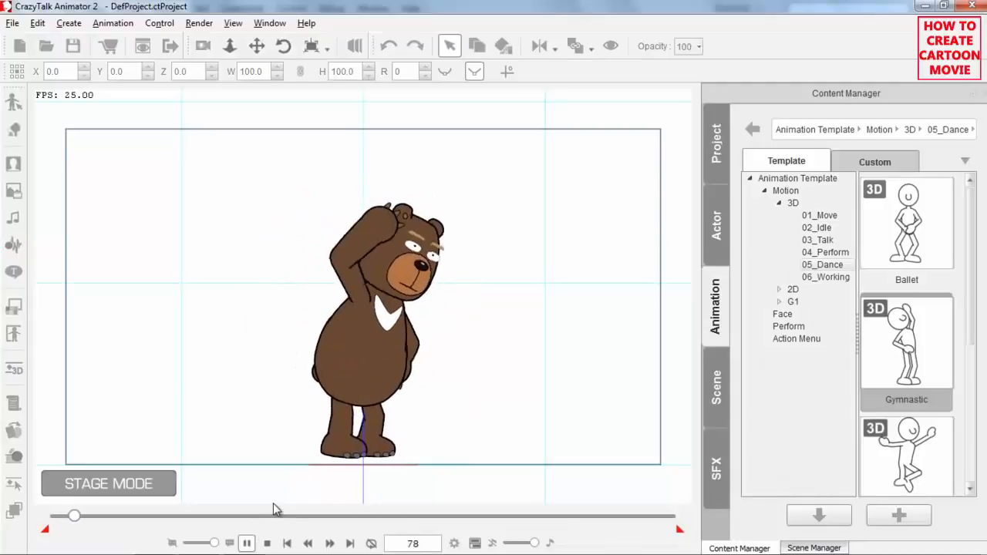
left_click(266, 543)
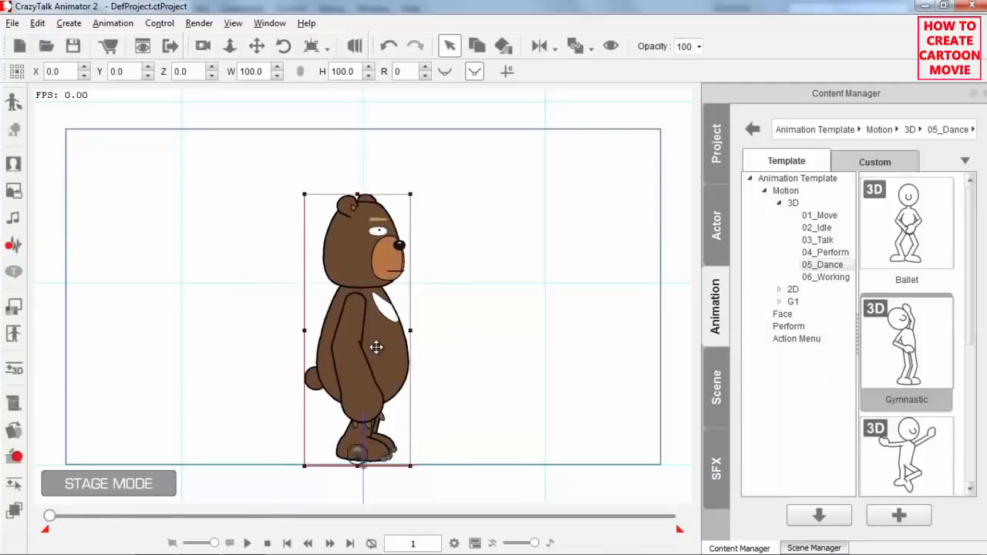
left_click(247, 543)
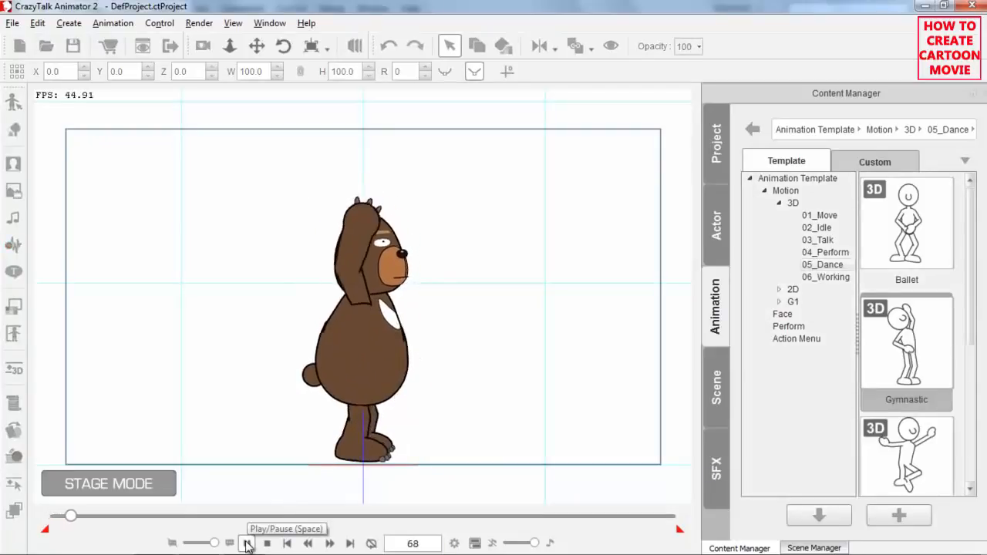
left_click(267, 543)
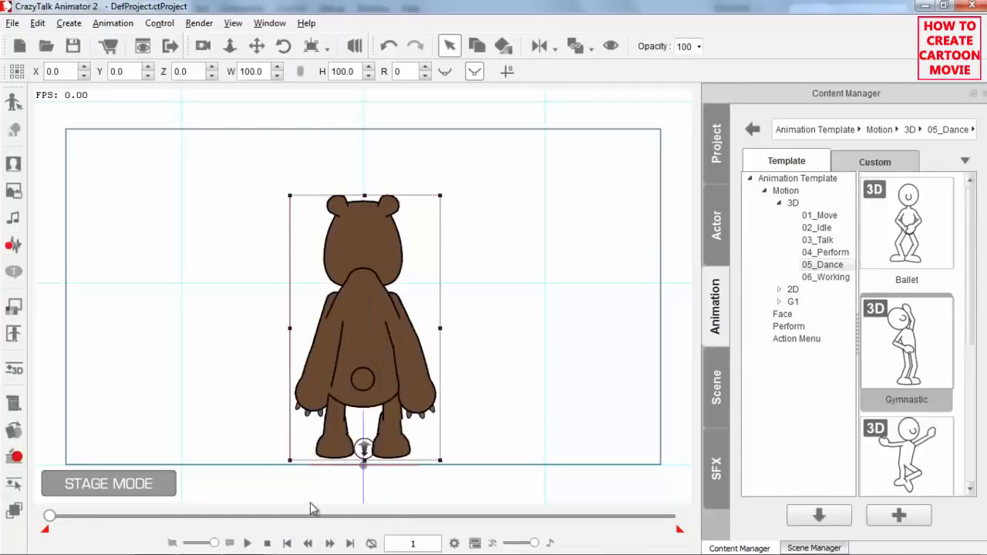
left_click(248, 543)
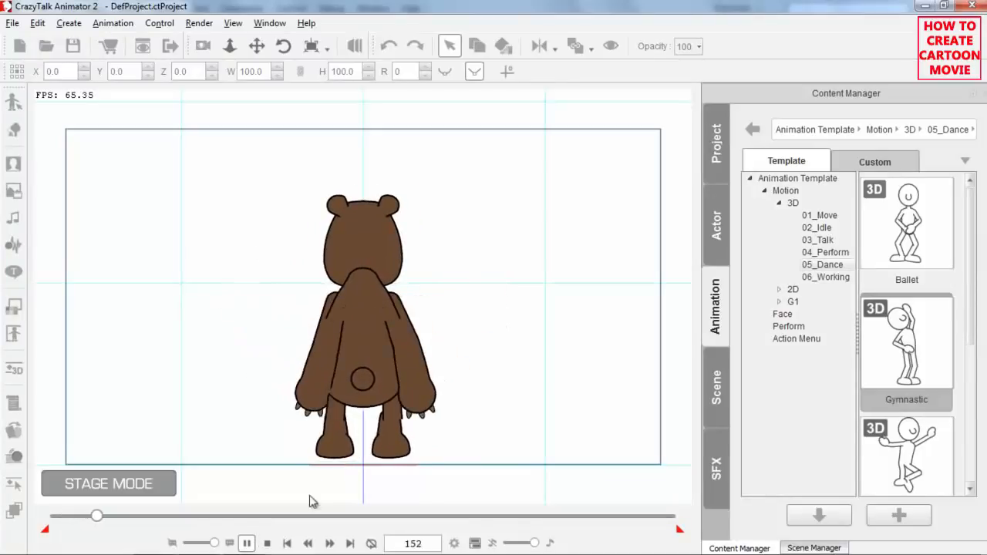
left_click(269, 544)
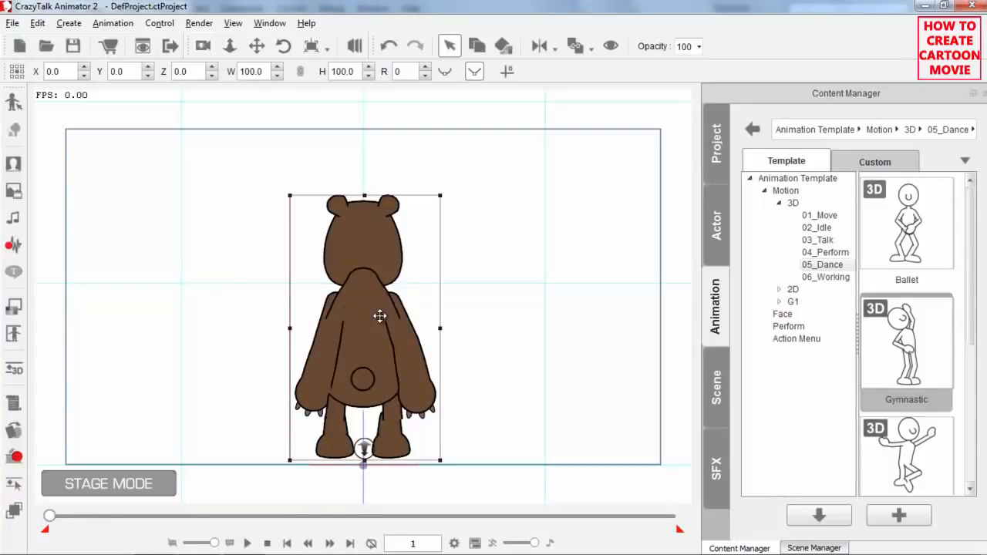
Rotate the bear's chest bone in the 3D Motion Key Editor so the upper body leans forward, and play the motion
left_click(15, 371)
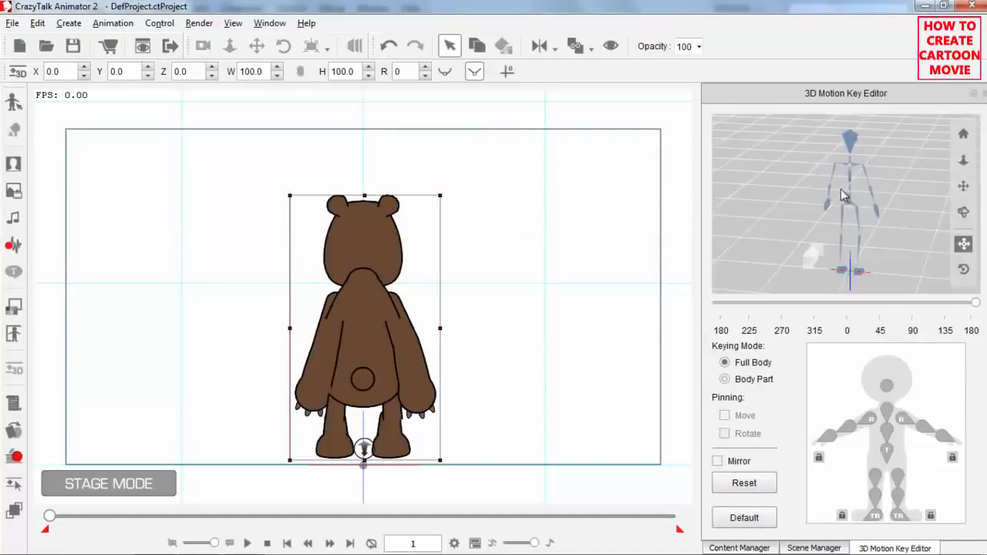
left_click_drag(813, 218, 861, 205)
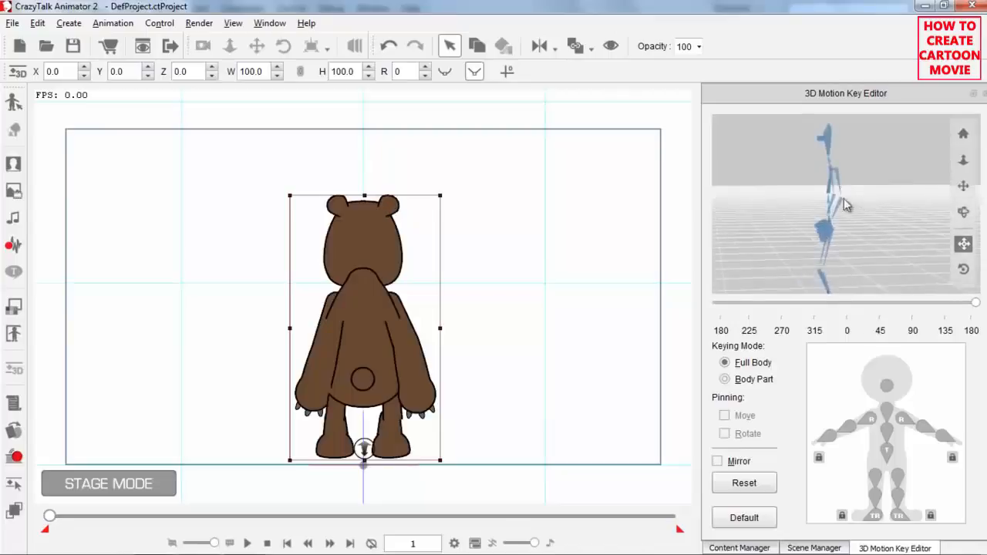
left_click(837, 163)
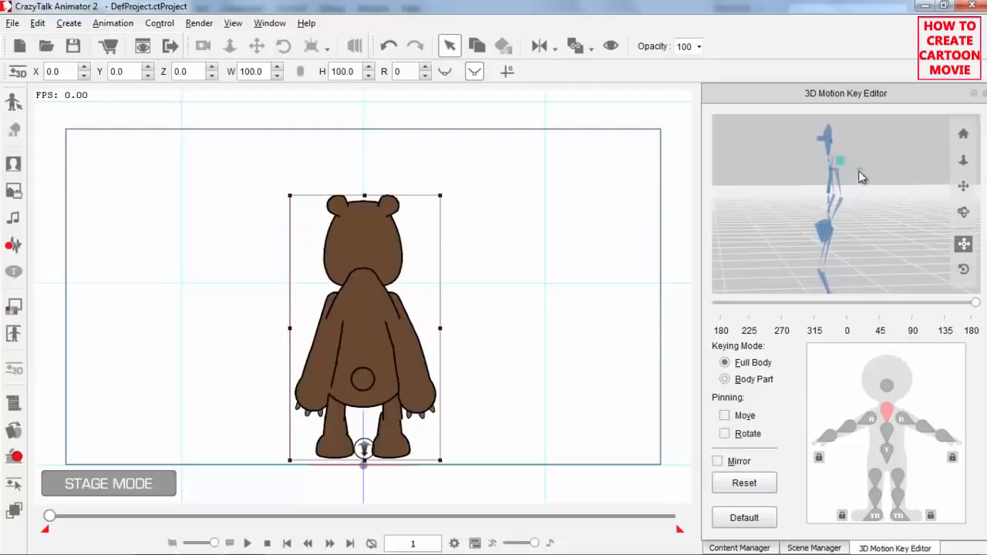
left_click_drag(815, 149, 803, 158)
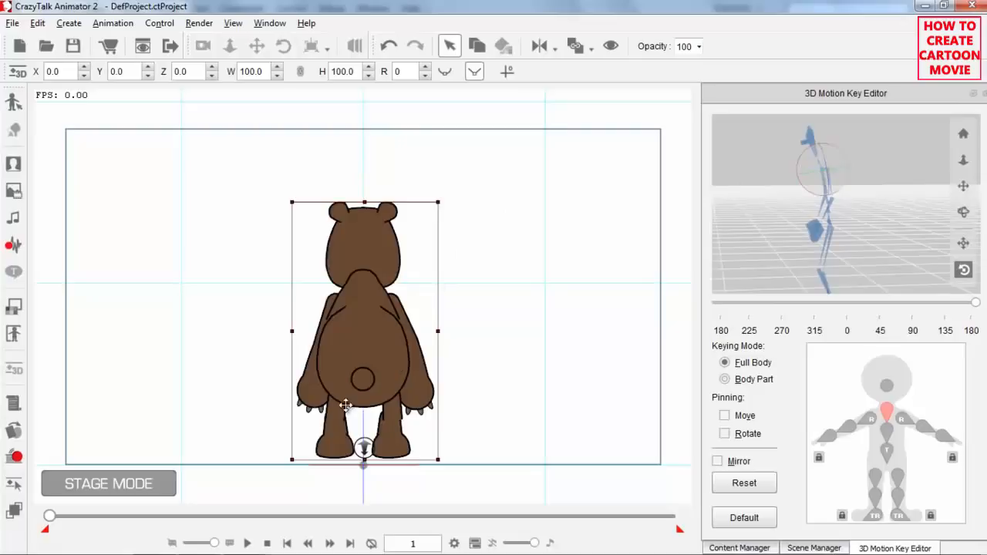
left_click(247, 543)
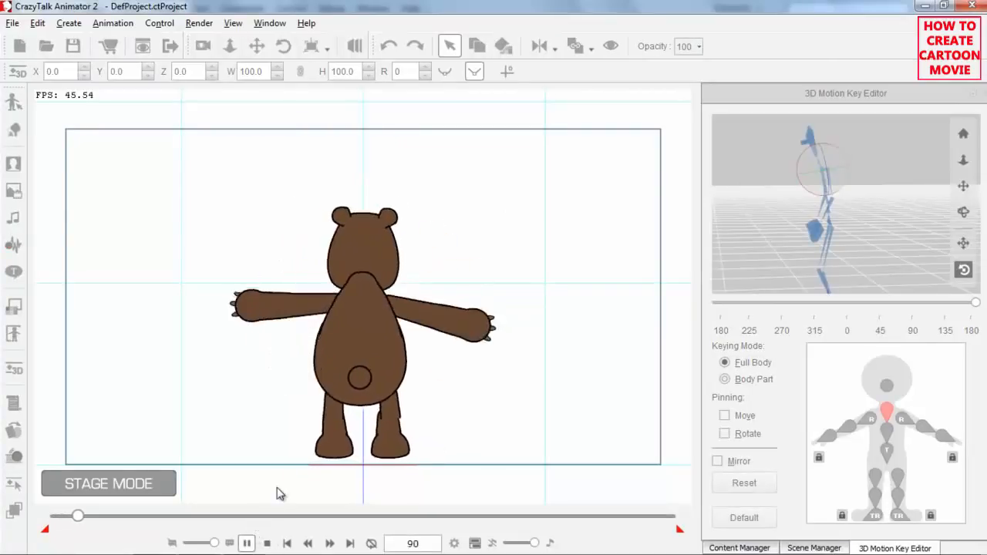
Stop the playback and bring the upper torso's sprite layer to the front so it covers both upper arms in the back view
left_click(267, 544)
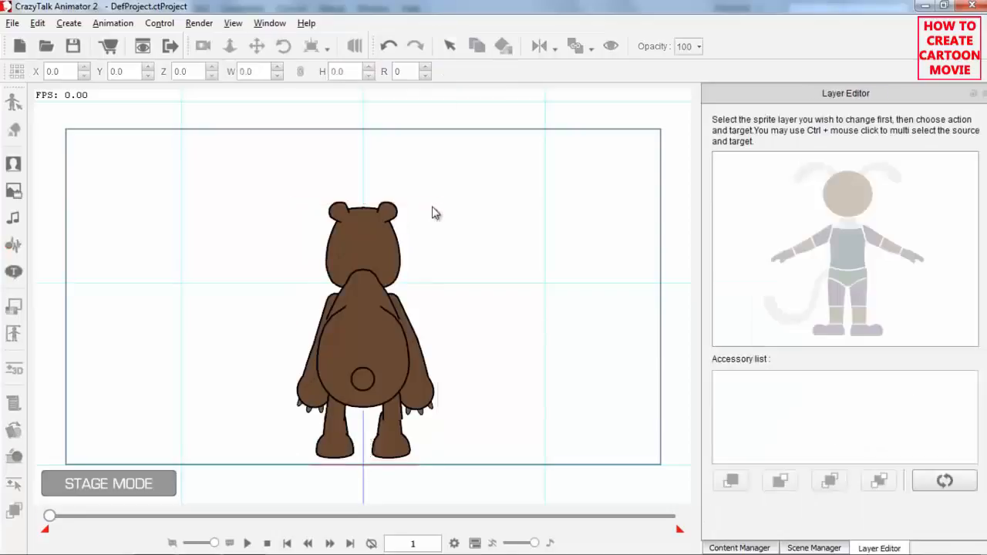
left_click(374, 293)
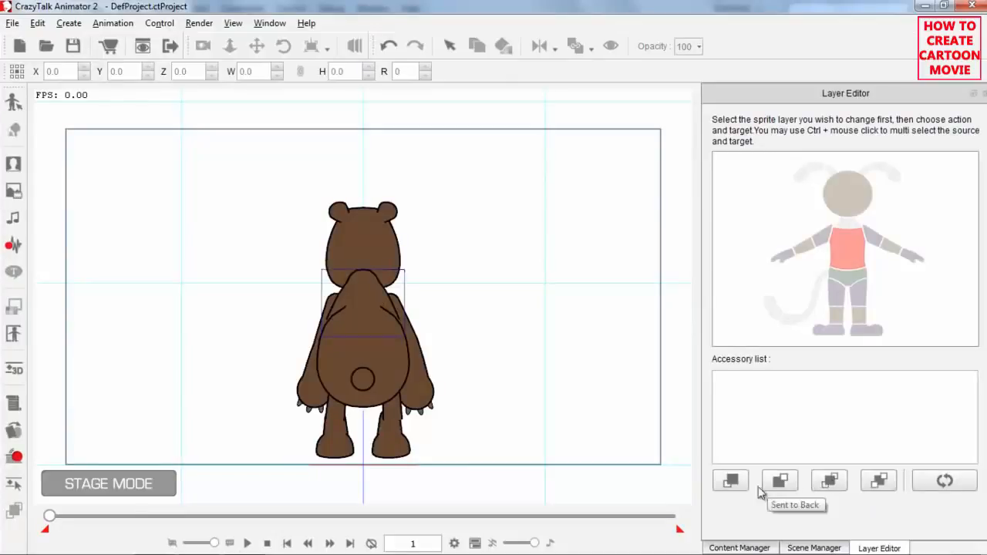
left_click(731, 481)
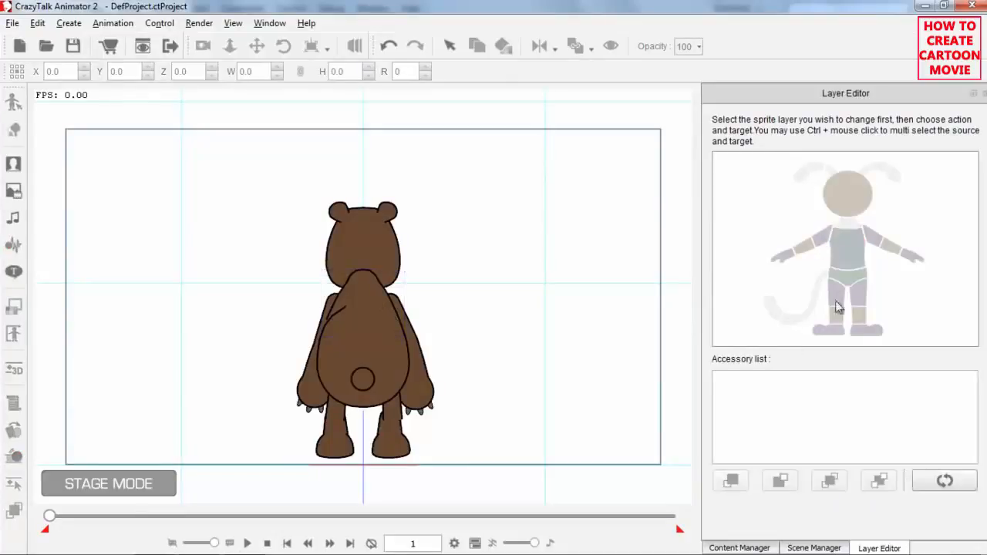
left_click(848, 258)
left_click(745, 475)
Play the motion in the back view, stop it, and scrub the timeline to frame 65 to examine the arm and torso layering
left_click(248, 543)
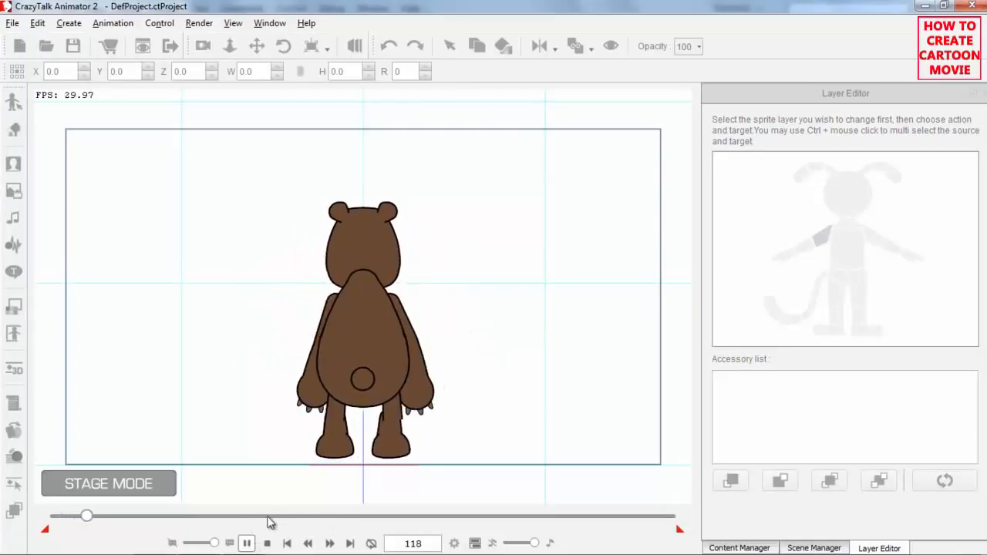
left_click(267, 543)
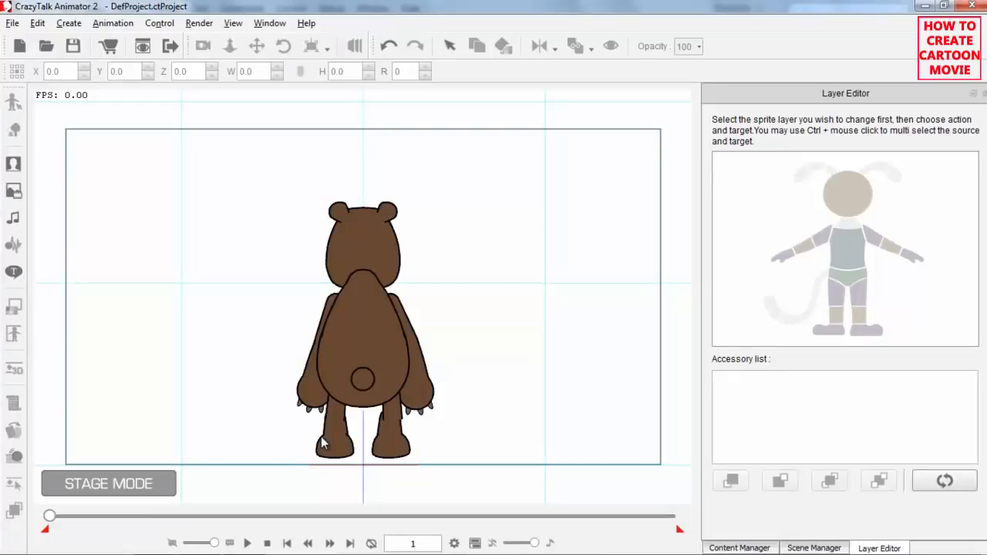
left_click_drag(49, 516, 72, 520)
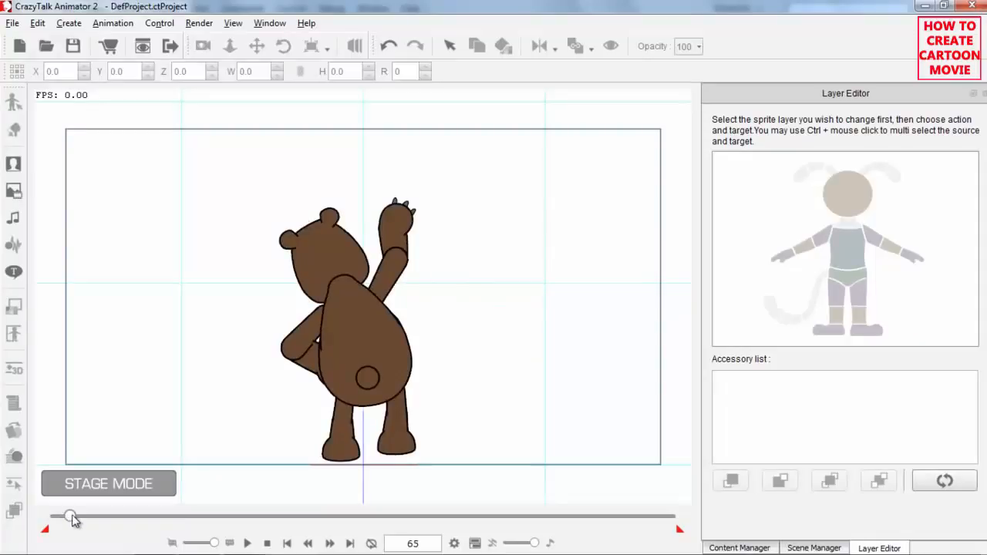